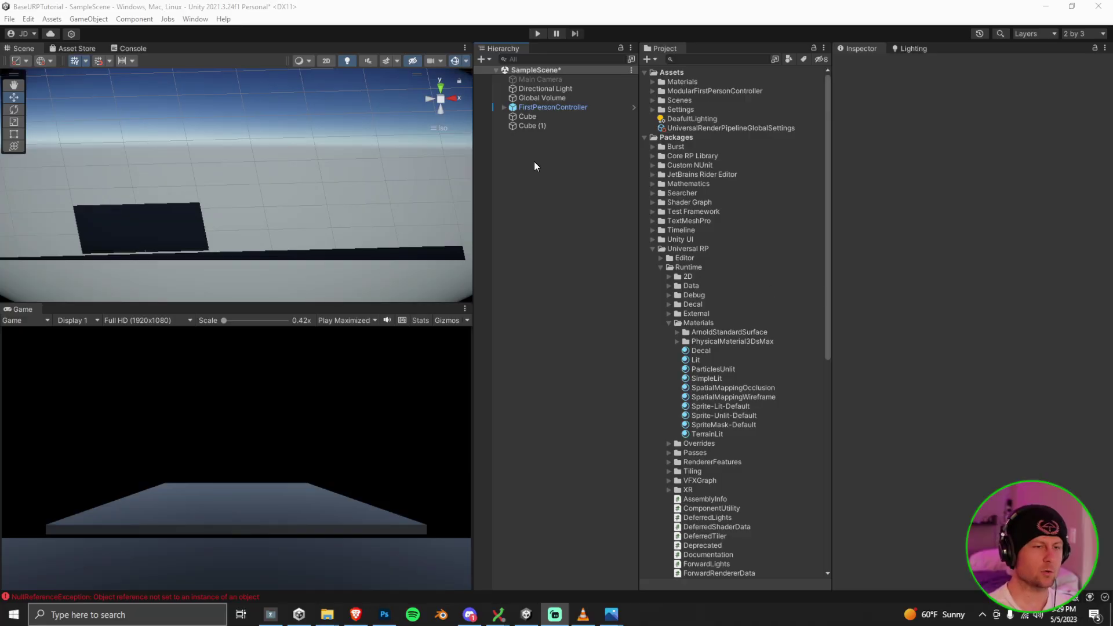
Add a 3D sphere to the scene with its default name and select it
right_click(534, 161)
mouse_move(607, 316)
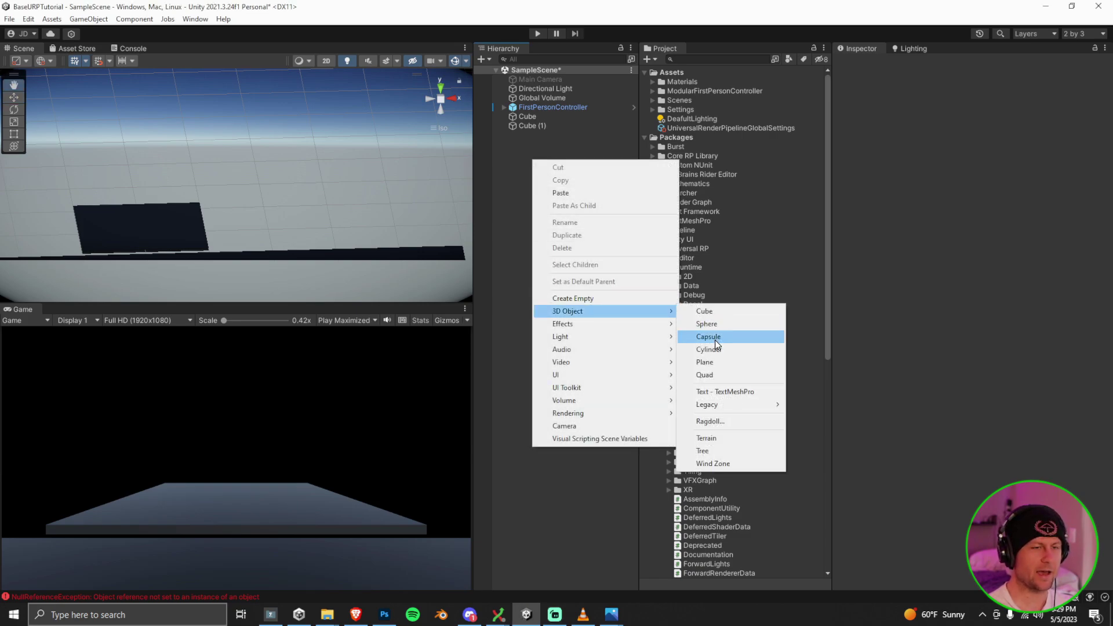
click(721, 322)
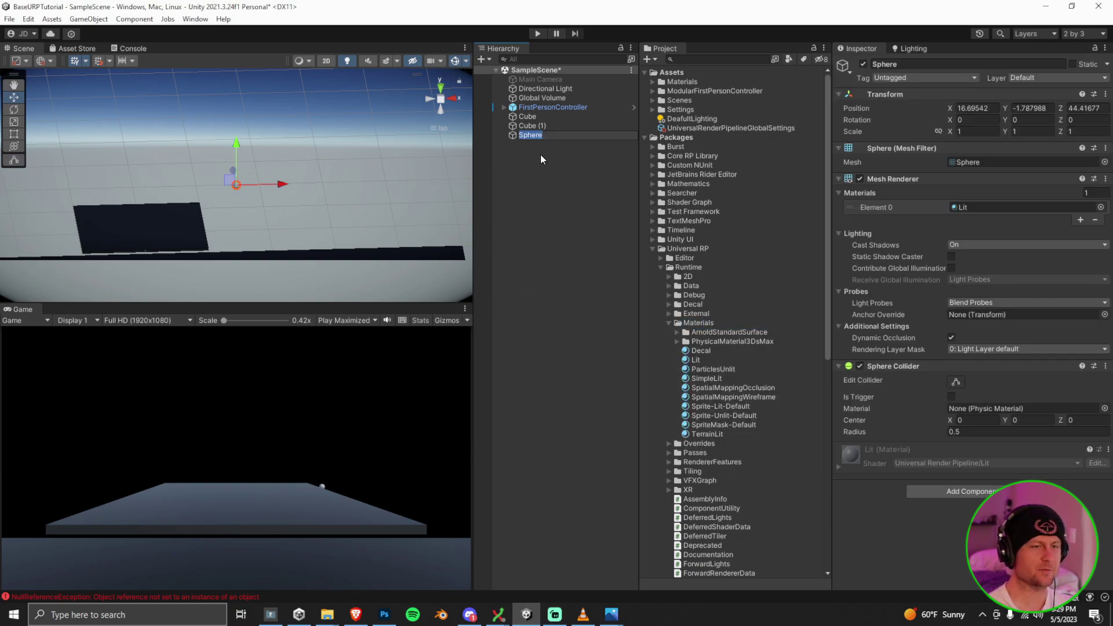
click(555, 152)
click(530, 136)
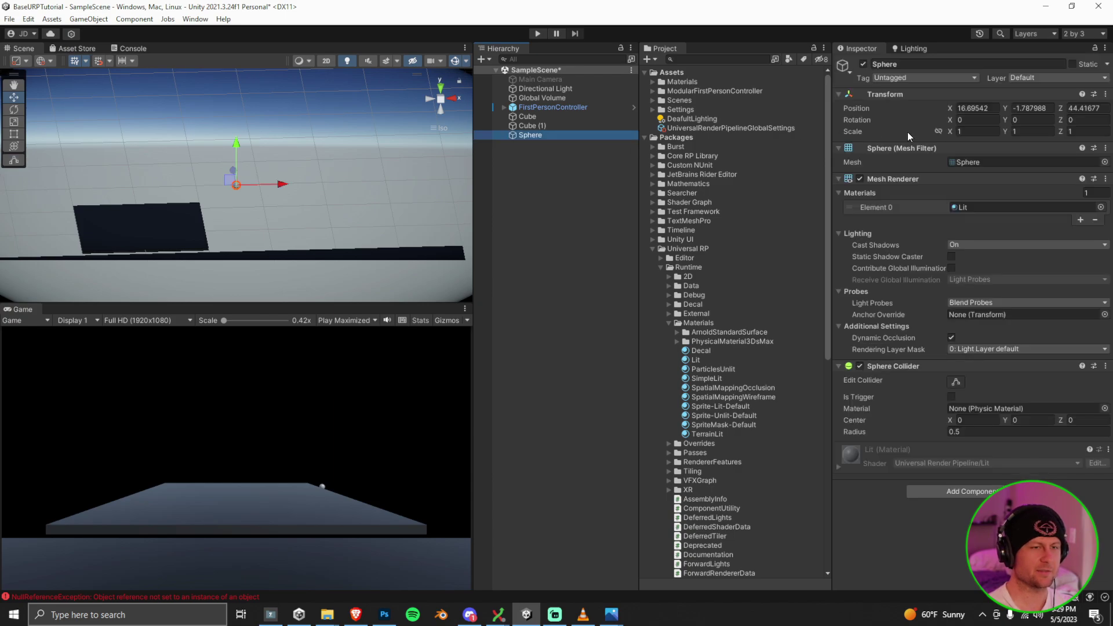
Set the sphere's position to X 0, Y 0, Z 22
click(975, 108)
text(0)
key(Tab)
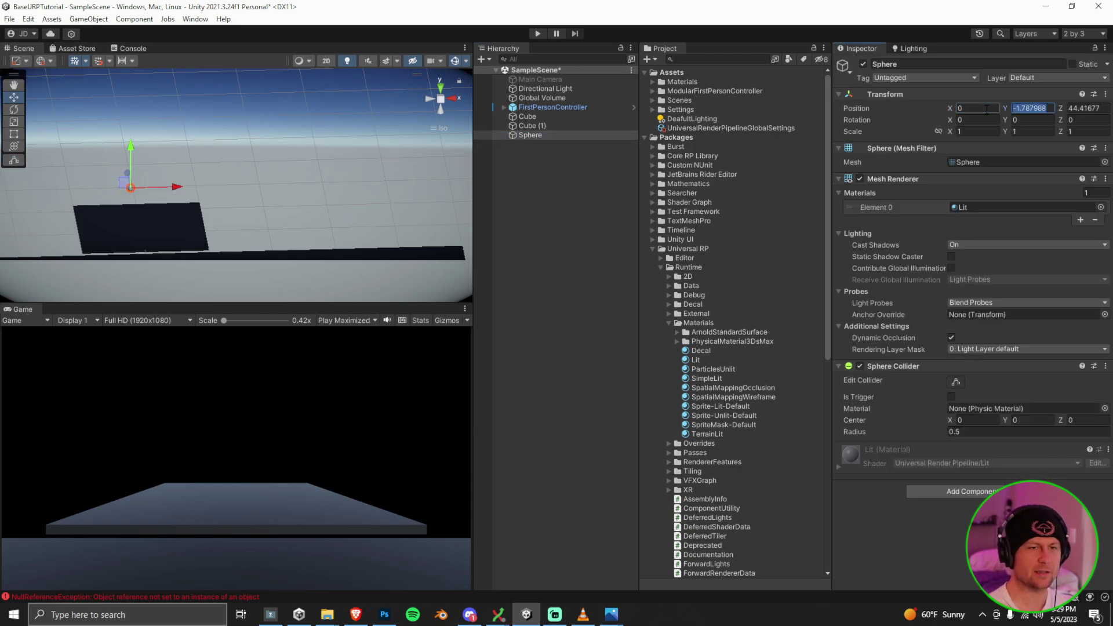
text(0)
key(Tab)
text(22)
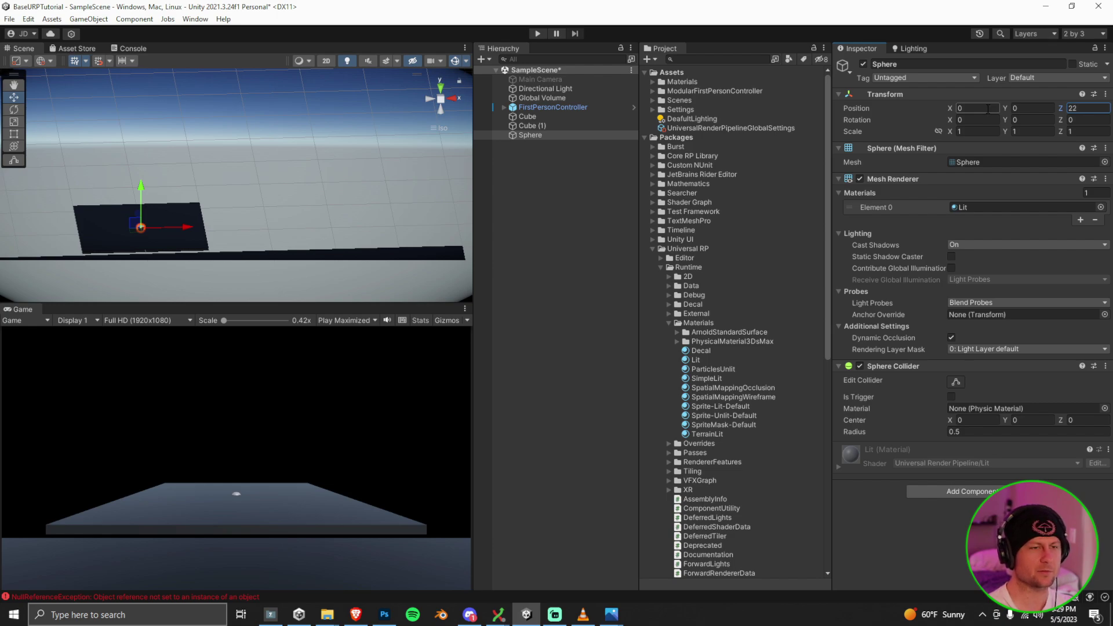
Set the sphere's scale to 20 on the X, Y and Z axes
click(960, 132)
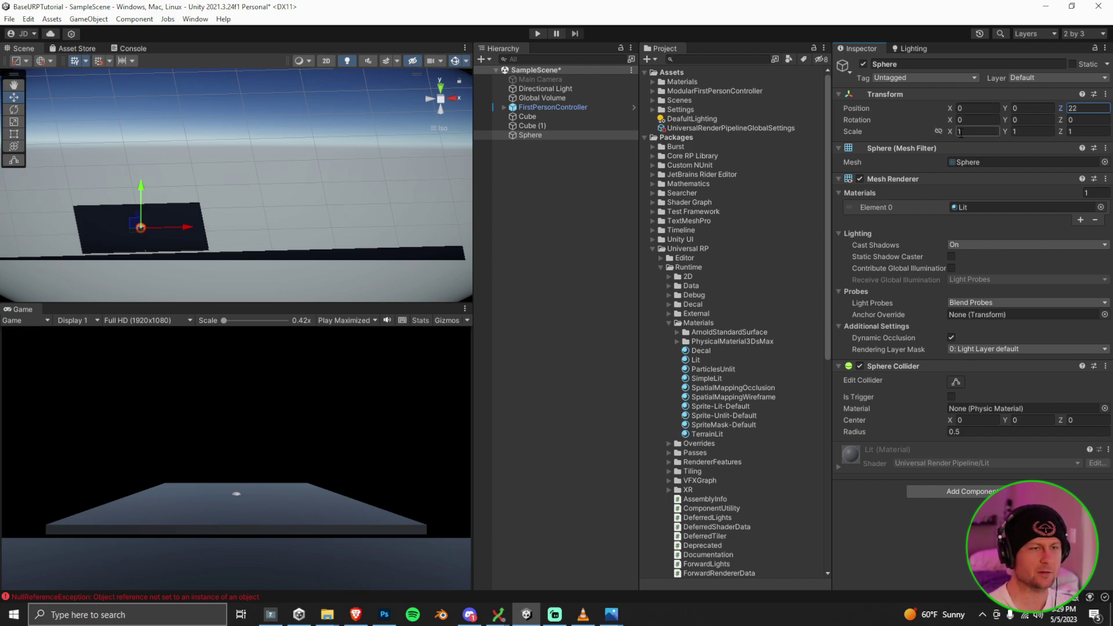
text(10)
key(Tab)
text(10)
key(Tab)
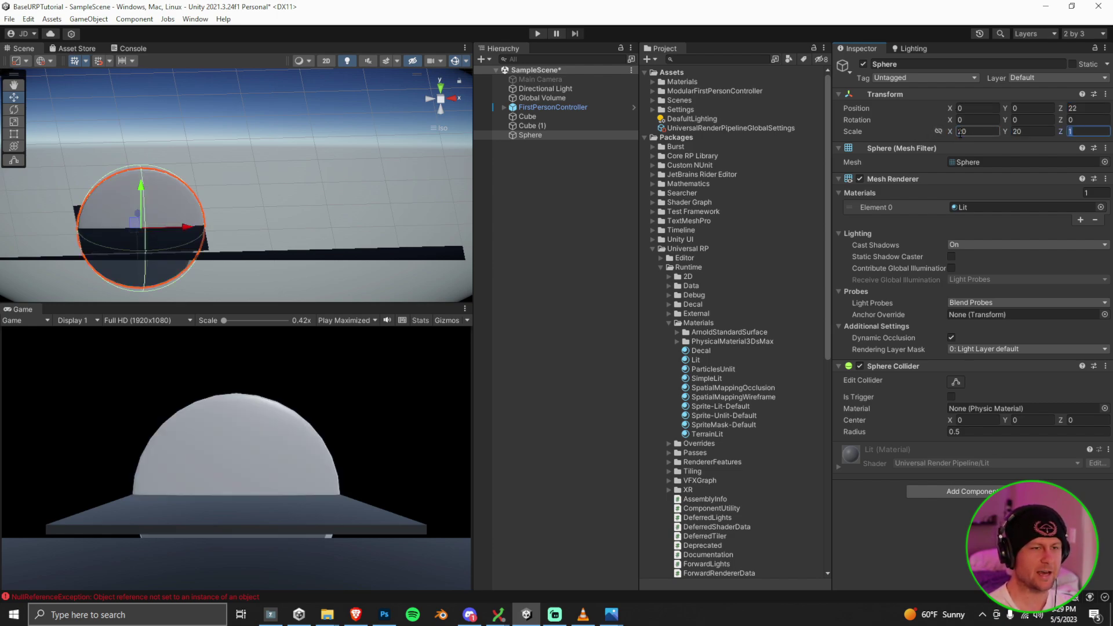
text(10)
Collapse the Universal RP package and create a folder named Shaders inside Assets
click(651, 249)
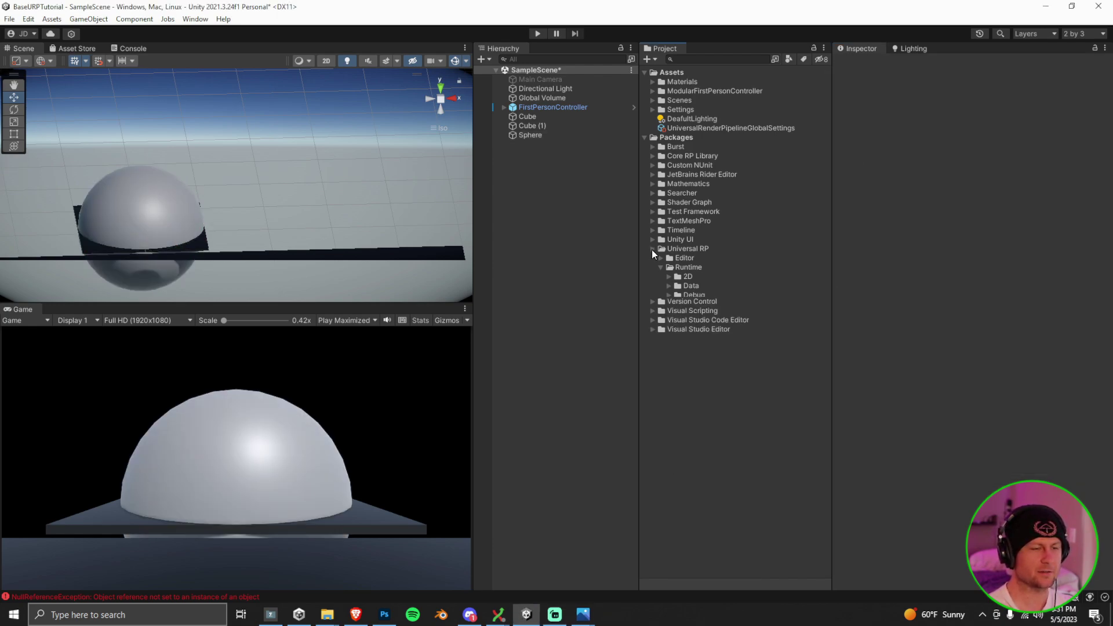
click(677, 73)
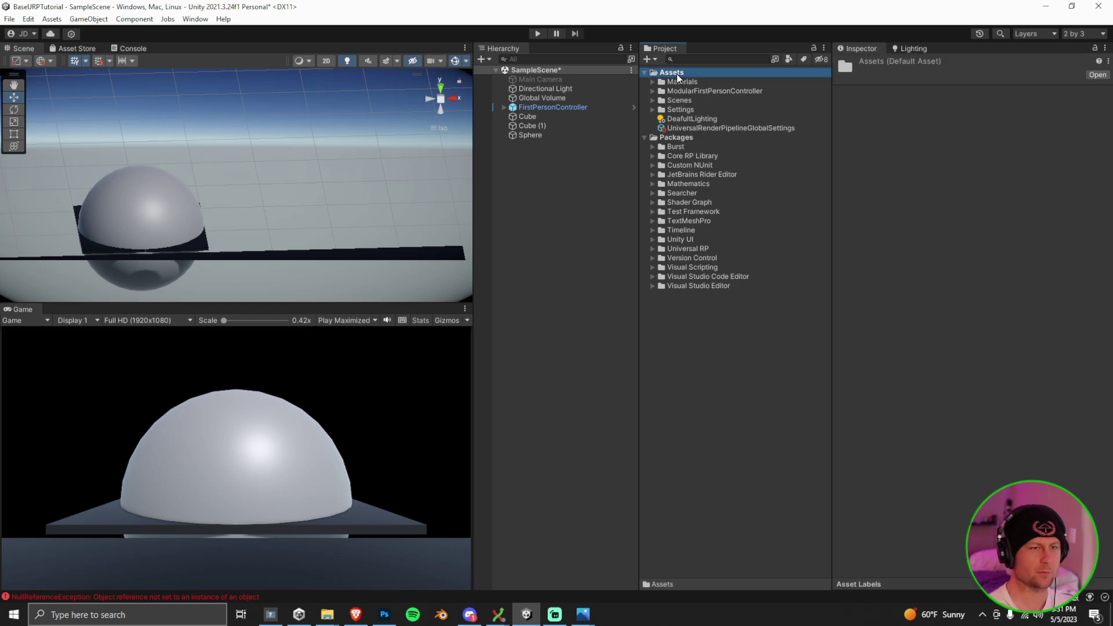
right_click(677, 74)
mouse_move(712, 81)
click(887, 37)
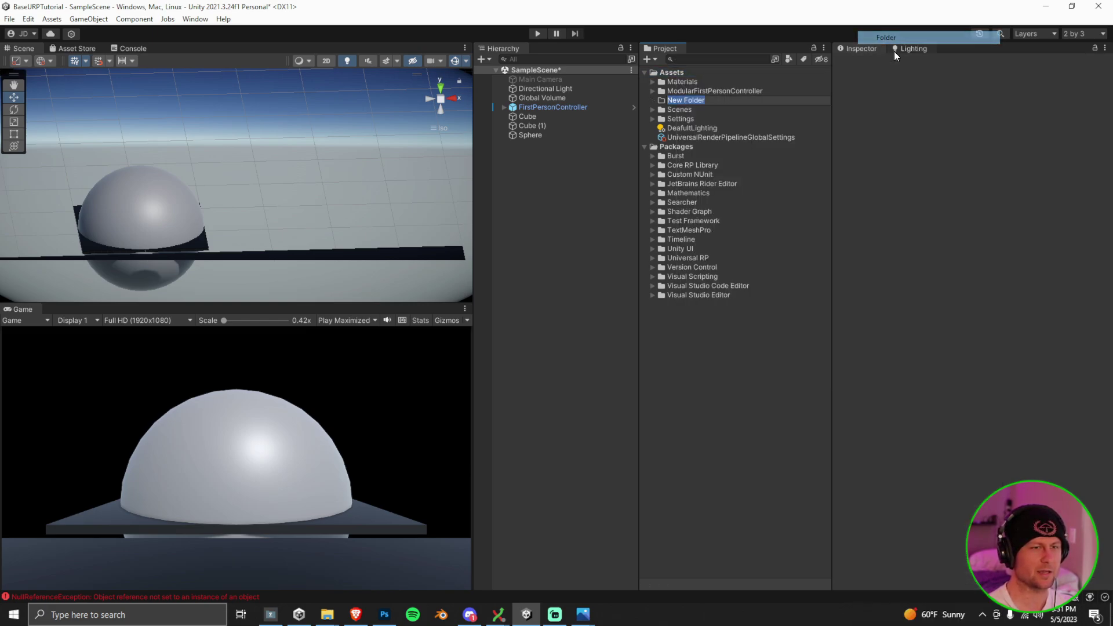
text(Shaders)
key(Return)
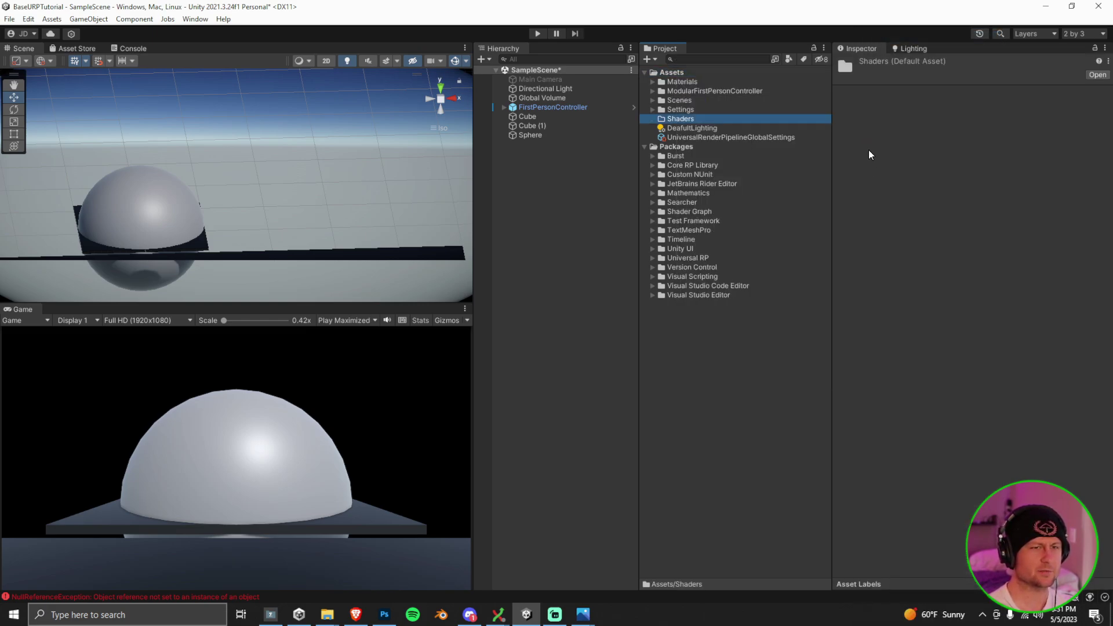
Create a URP Lit Shader Graph named ShieldDomeSG inside the Shaders folder
right_click(685, 119)
mouse_move(742, 128)
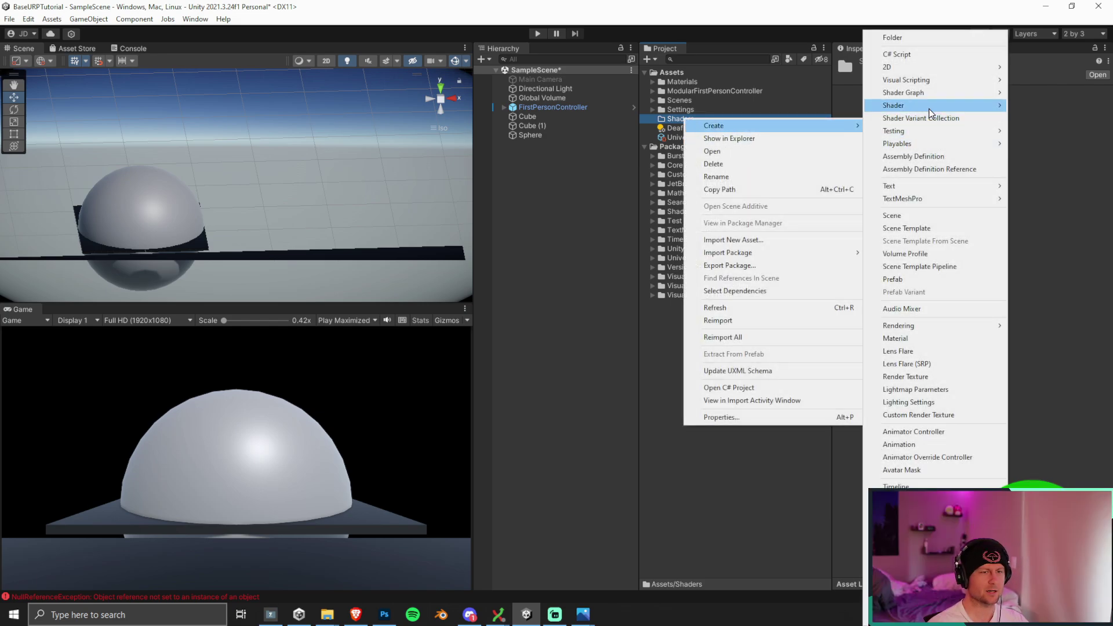
mouse_move(921, 93)
mouse_move(835, 92)
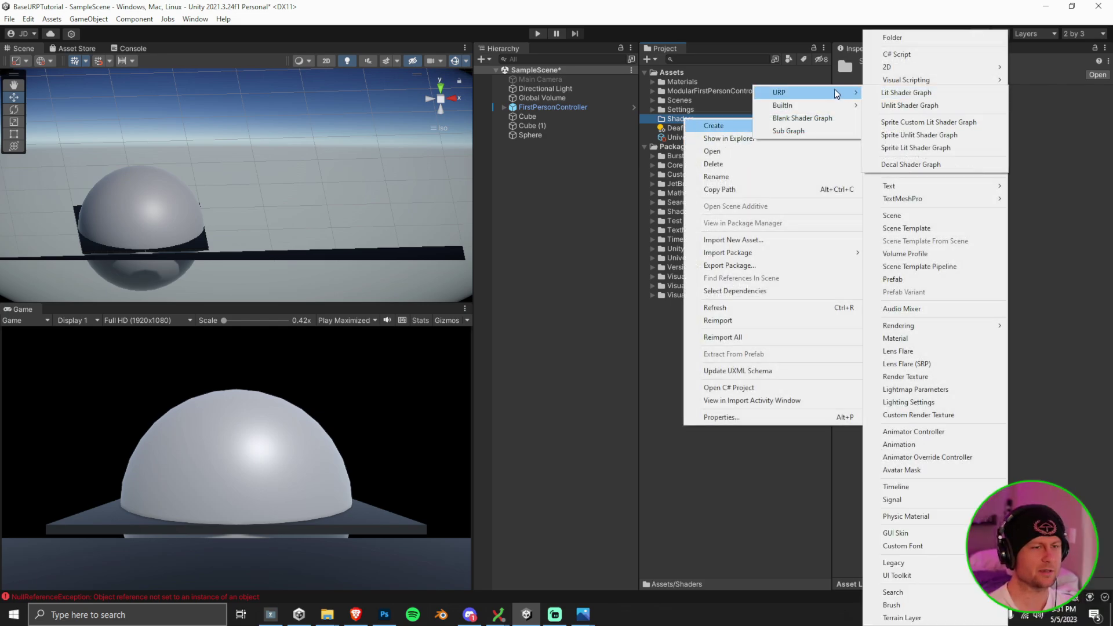
click(896, 93)
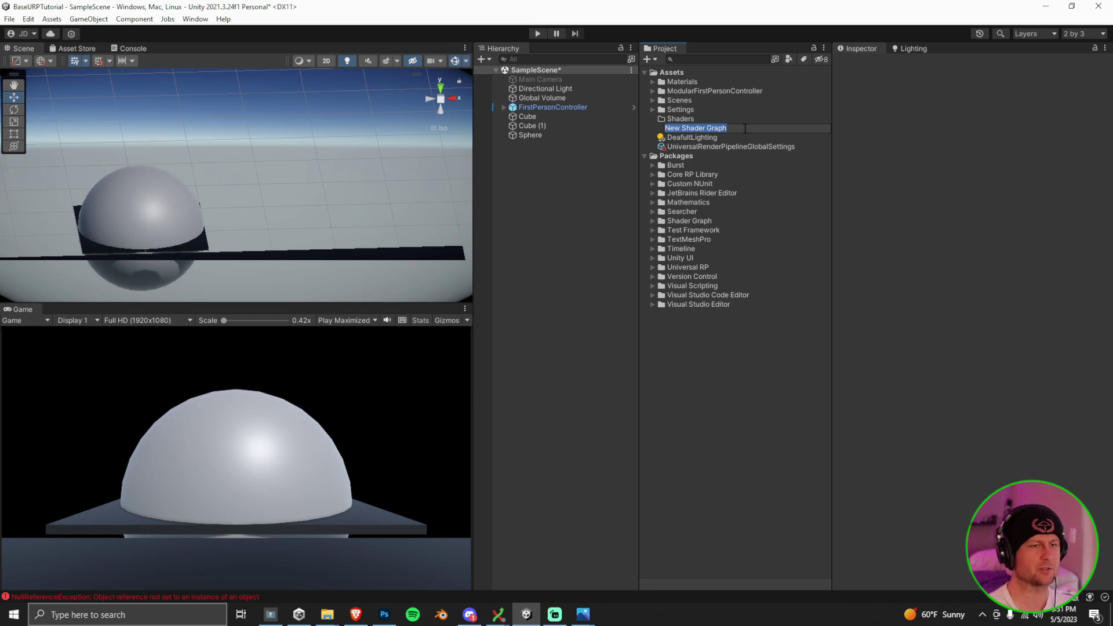
text(Shi)
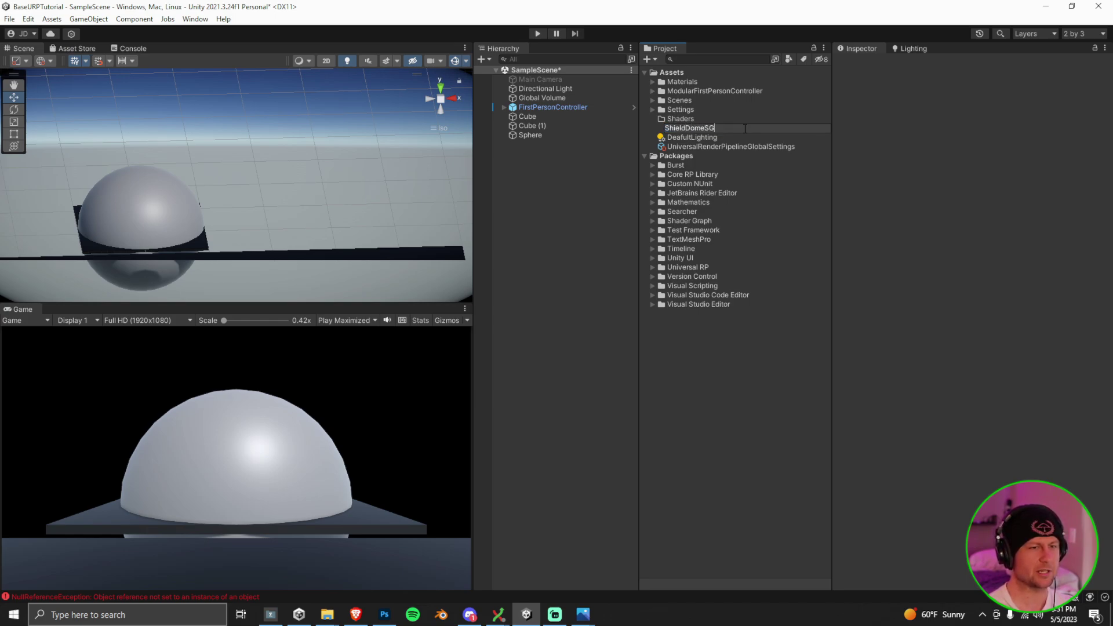
text(eldDomeSG)
key(Return)
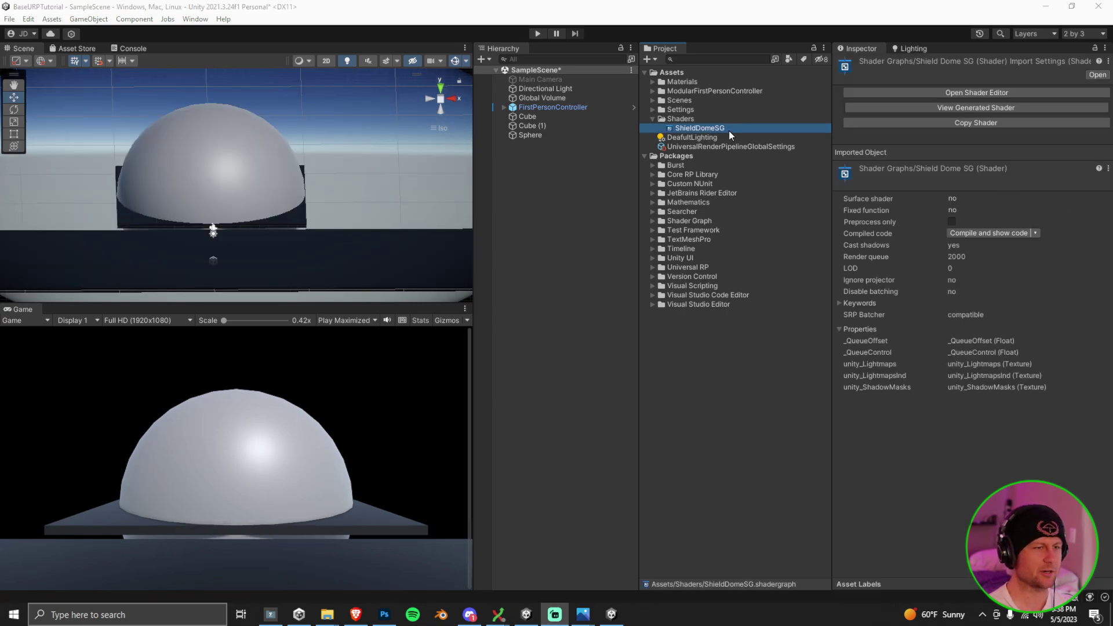
Open ShieldDomeSG in a maximized graph editor and rearrange the Vertex and Fragment blocks and the Blackboard to free up space
double_click(703, 128)
double_click(207, 44)
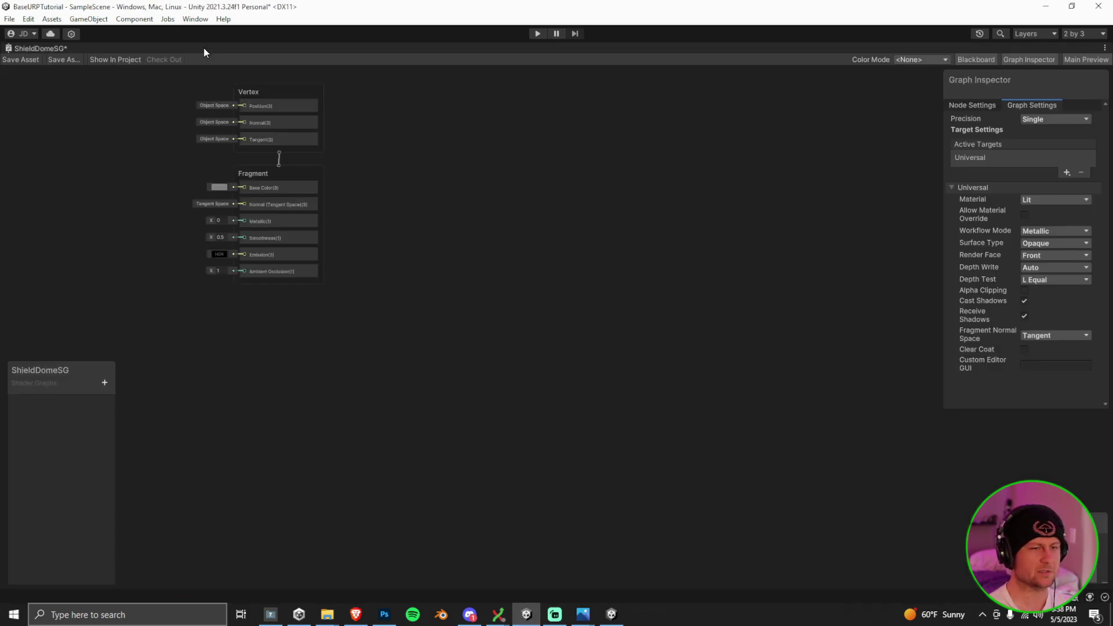
drag(308, 92, 616, 192)
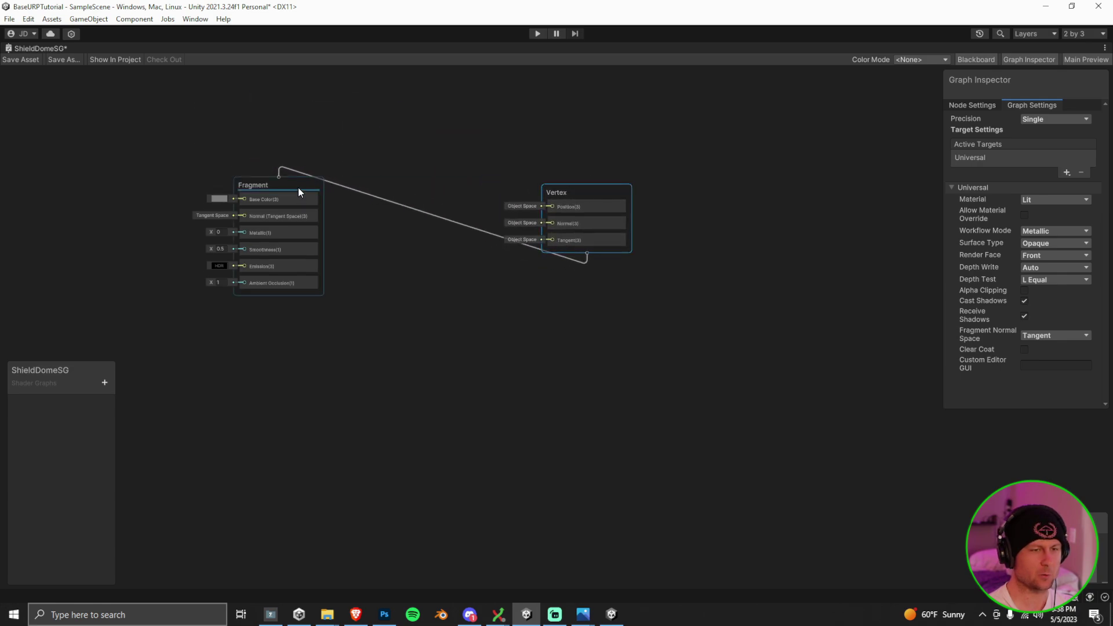
drag(298, 186, 605, 287)
scroll(440, 268, up, 4)
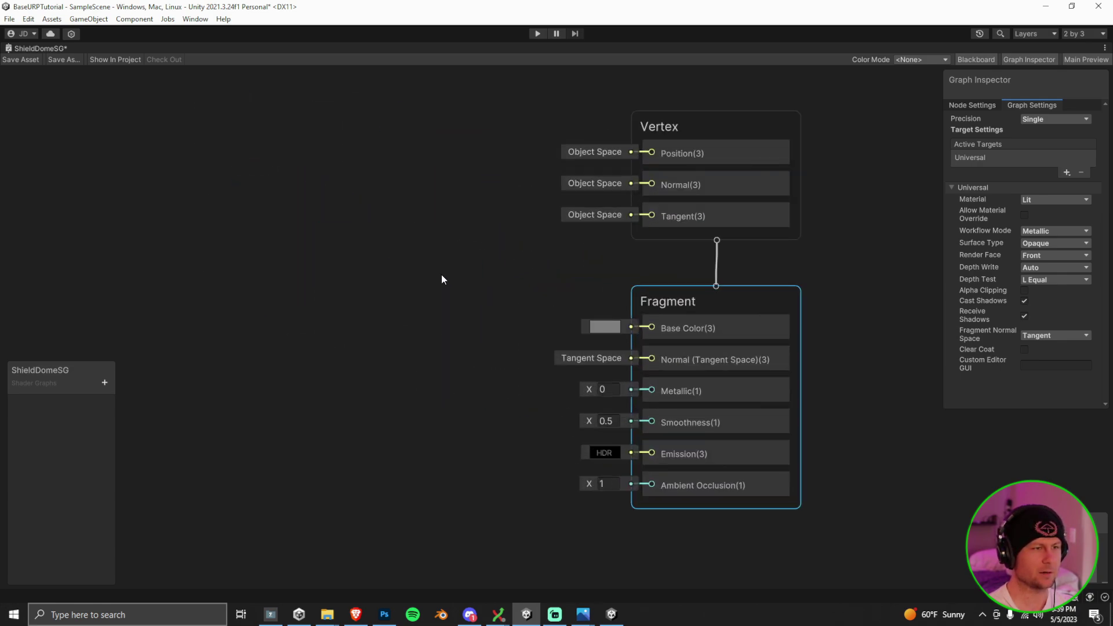
drag(84, 368, 85, 83)
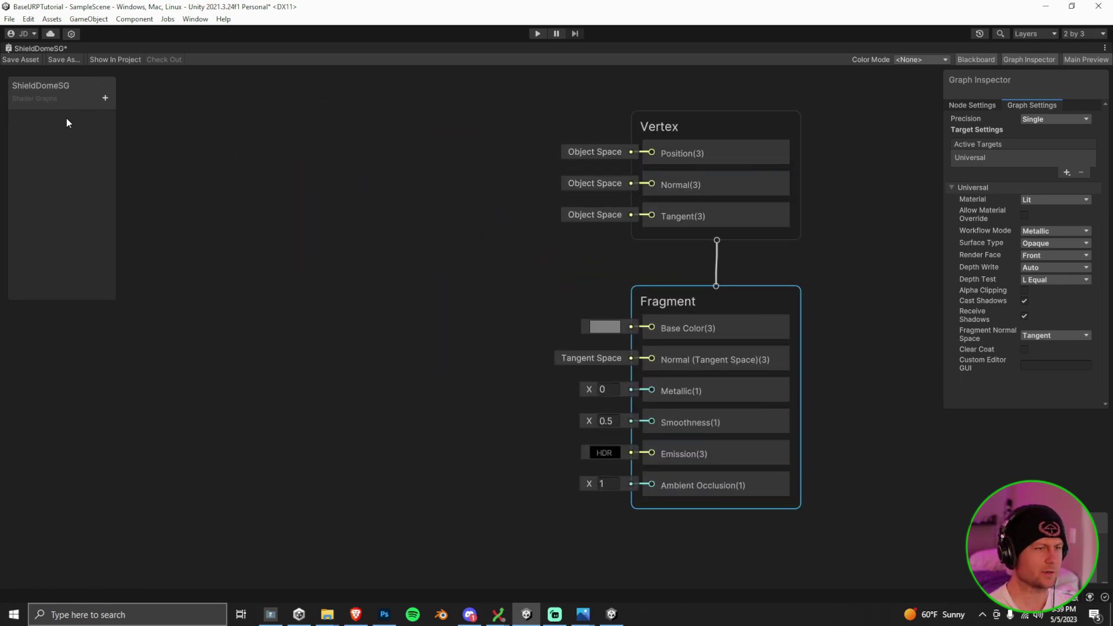
Add a Color property to the shader graph's Blackboard, keeping the name Color, and show its settings
click(106, 98)
click(150, 176)
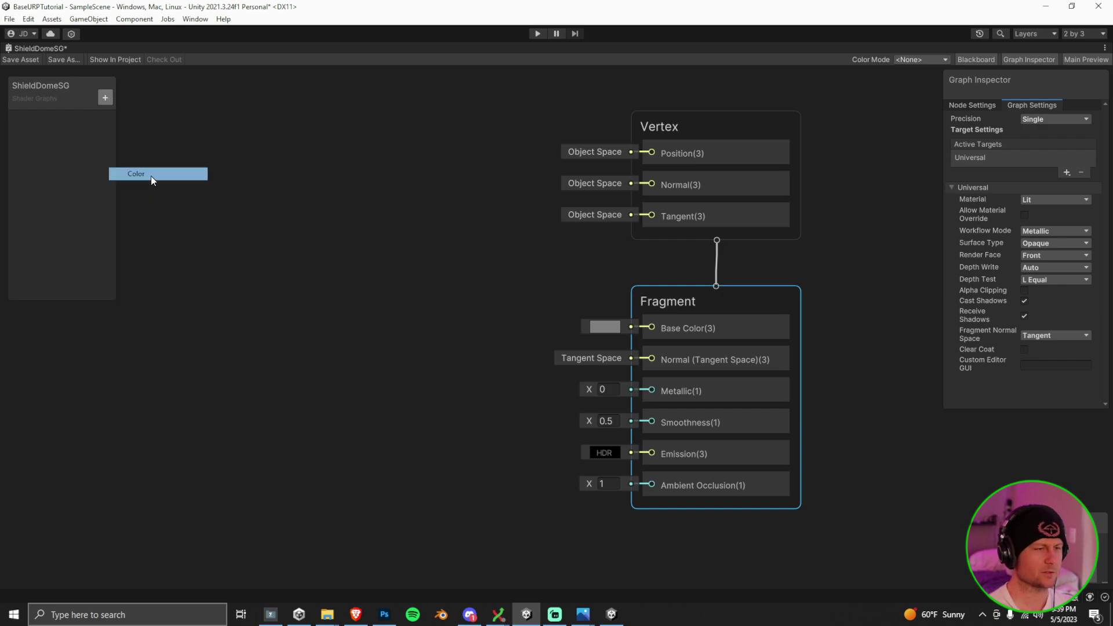
key(Return)
click(32, 121)
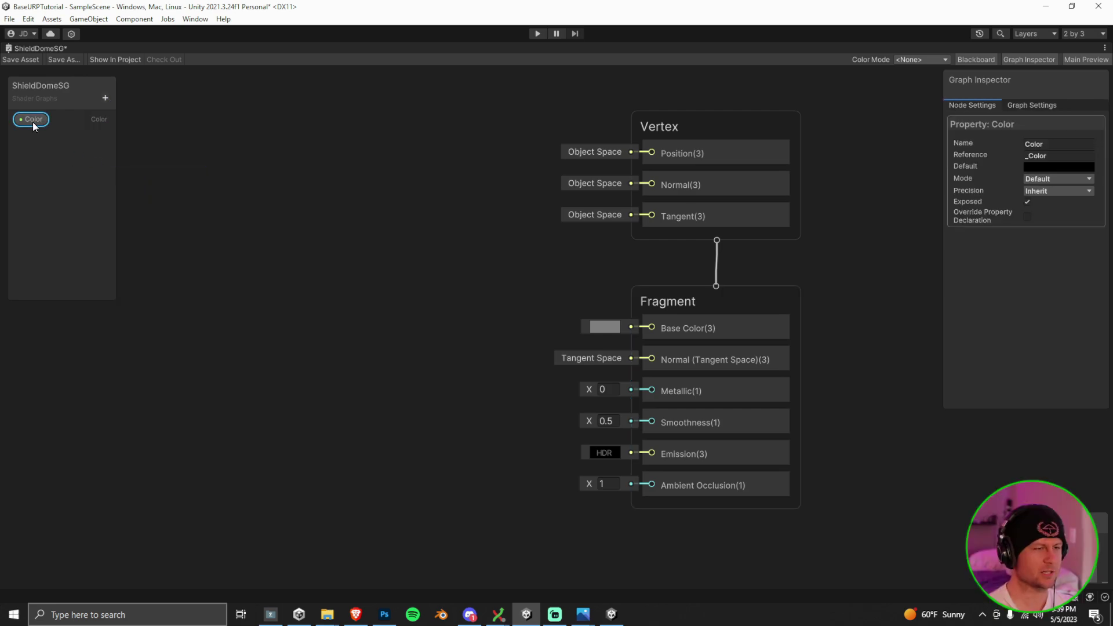
Set the Color property's mode to HDR and its default to white with alpha 255
click(1052, 179)
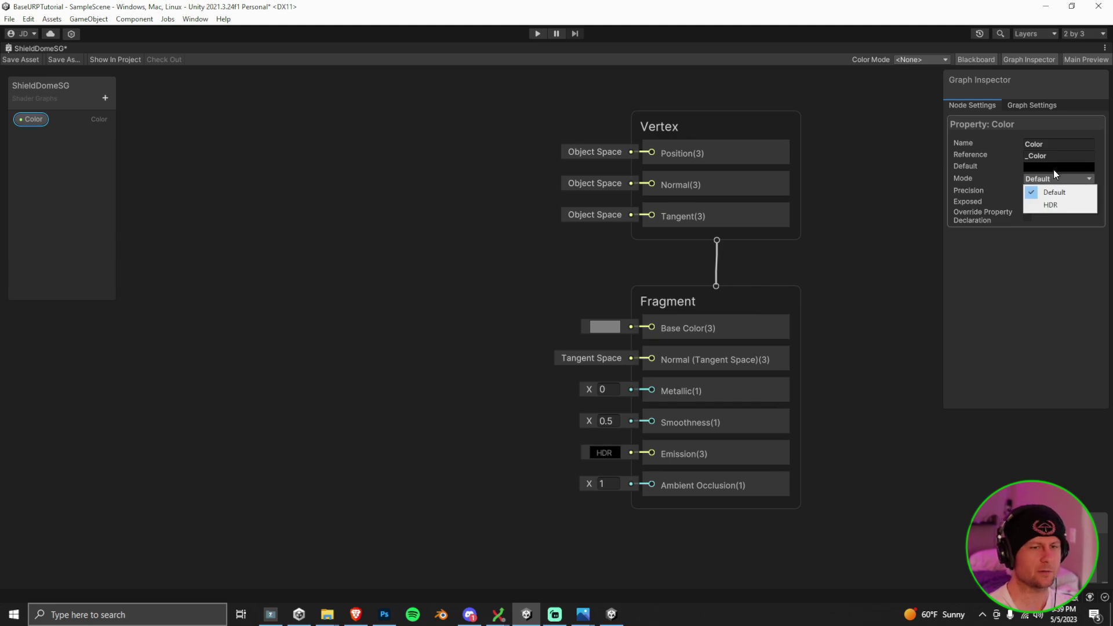
click(1053, 167)
click(1103, 159)
click(1038, 179)
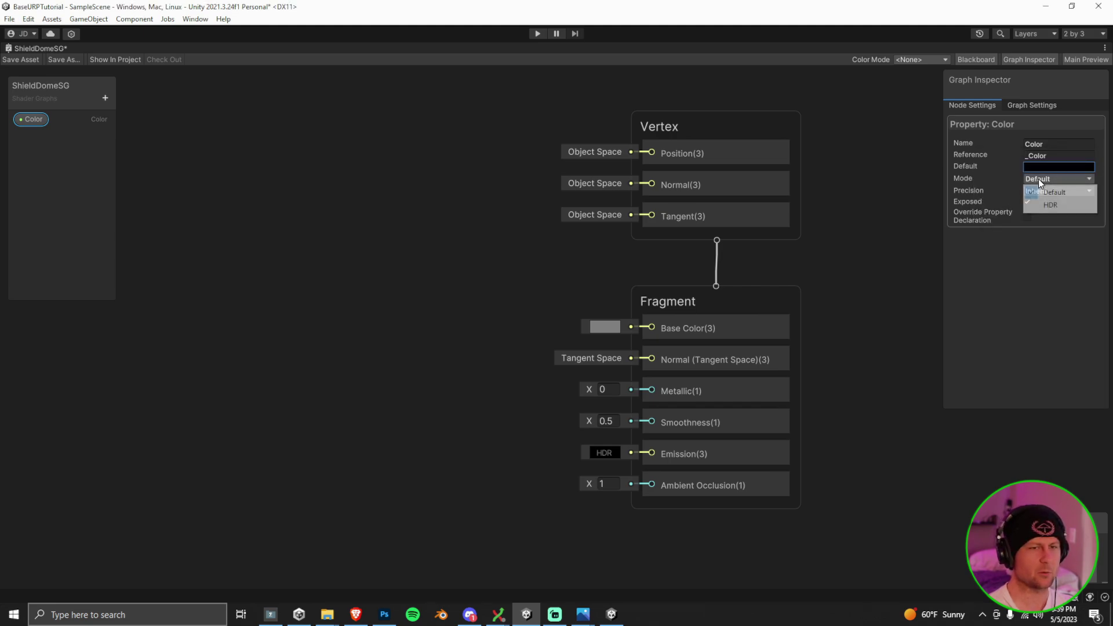
click(1060, 206)
click(1071, 168)
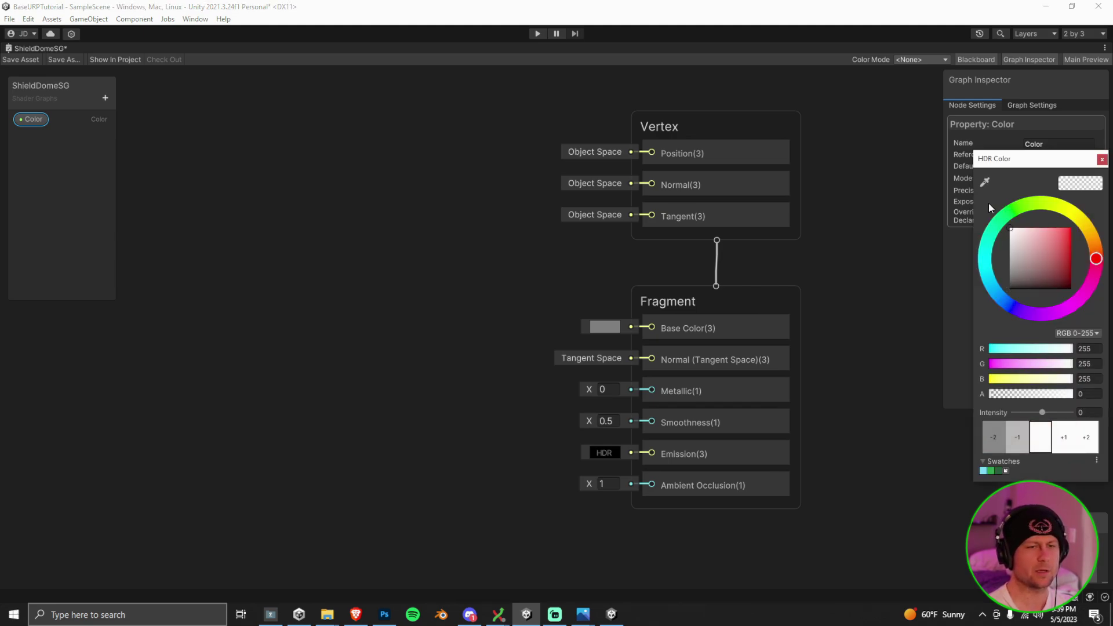
click(1092, 396)
text(25)
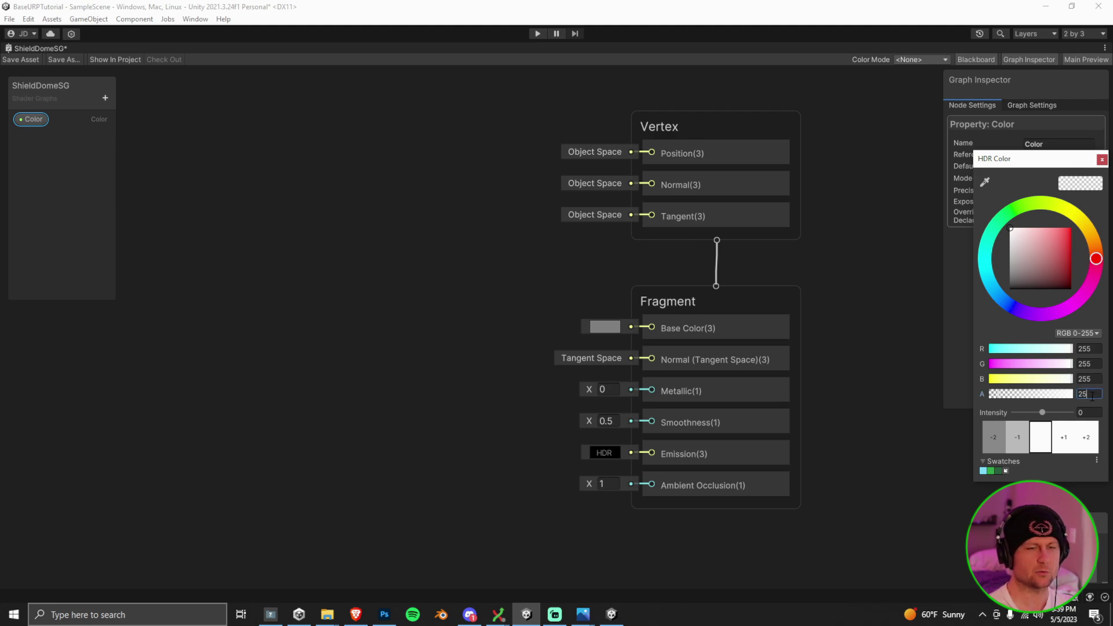
text(5)
click(1103, 160)
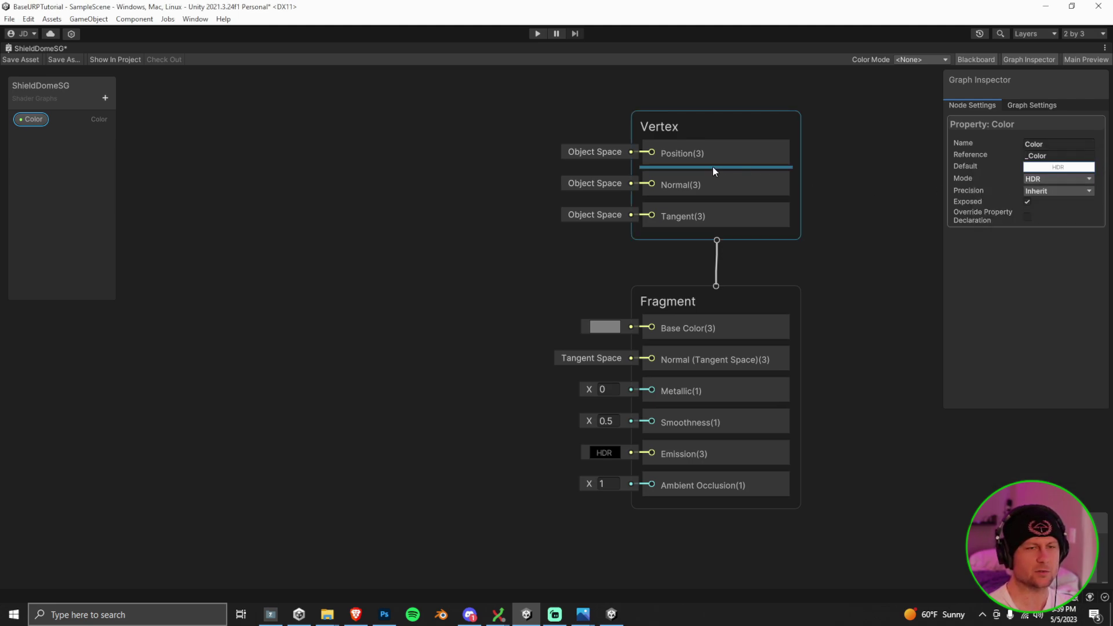
Place the Color property in the graph and add a Fresnel Effect node below it
mouse_move(237, 170)
mouse_down()
mouse_move(267, 183)
mouse_move(226, 174)
mouse_up()
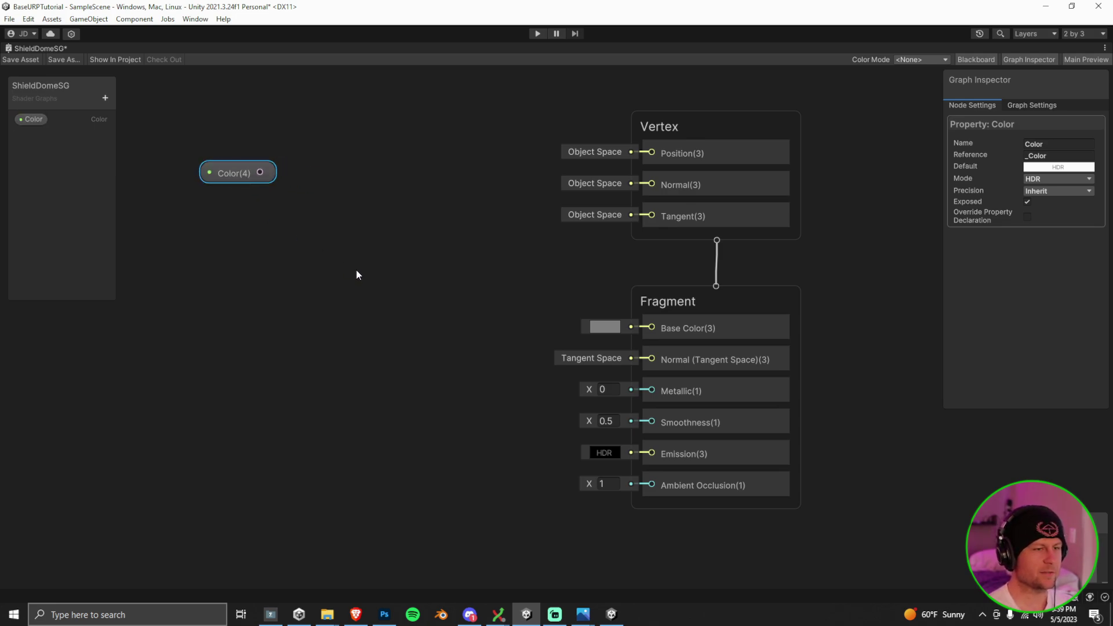
right_click(247, 295)
click(268, 303)
text(fres)
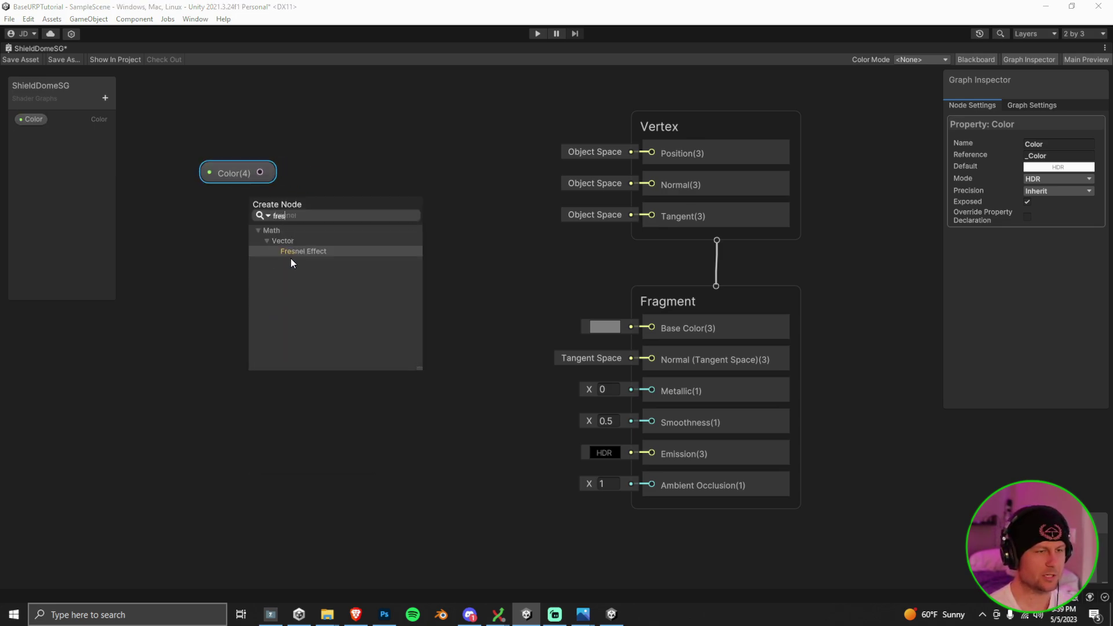
click(296, 253)
drag(319, 325, 269, 302)
Add a Multiply node with the Fresnel Effect output feeding B and the Color node feeding A
drag(337, 329, 398, 269)
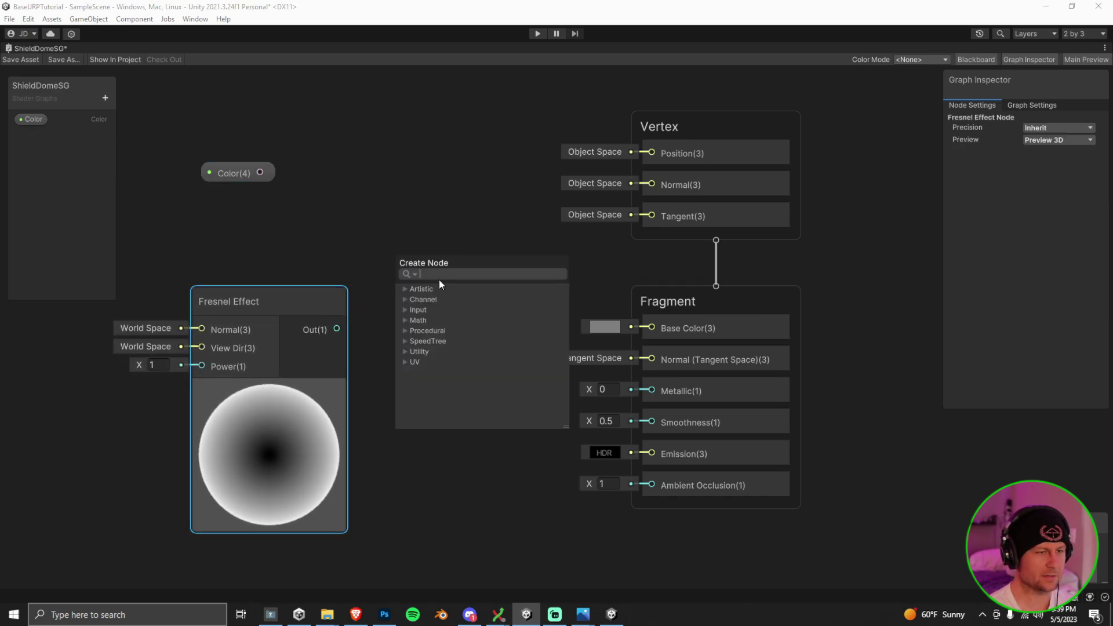
text(mul)
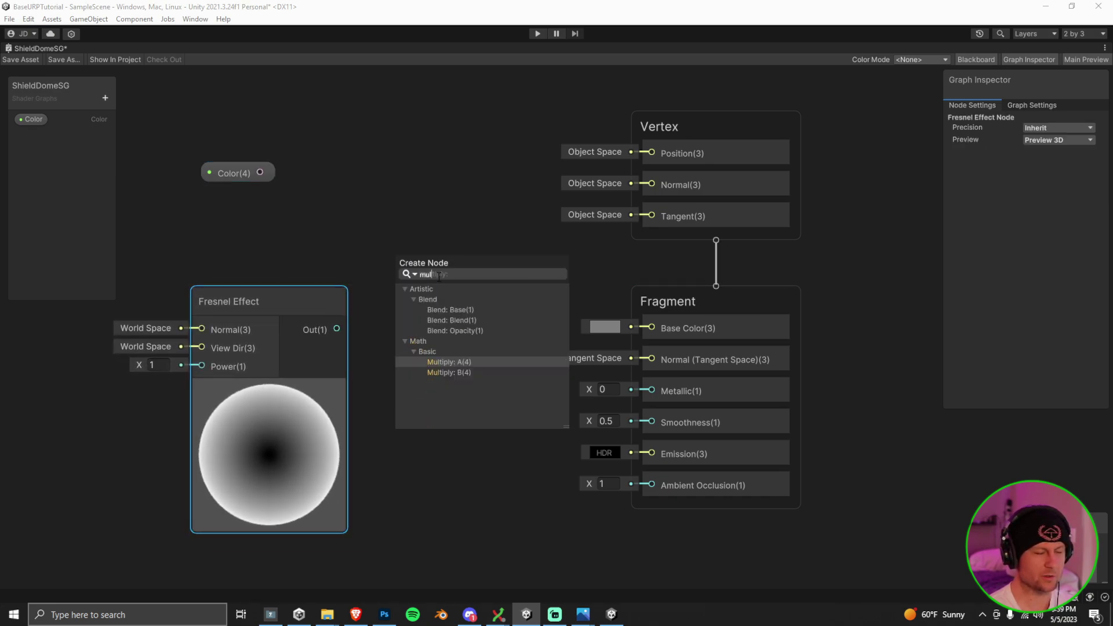
click(470, 372)
drag(261, 172, 440, 193)
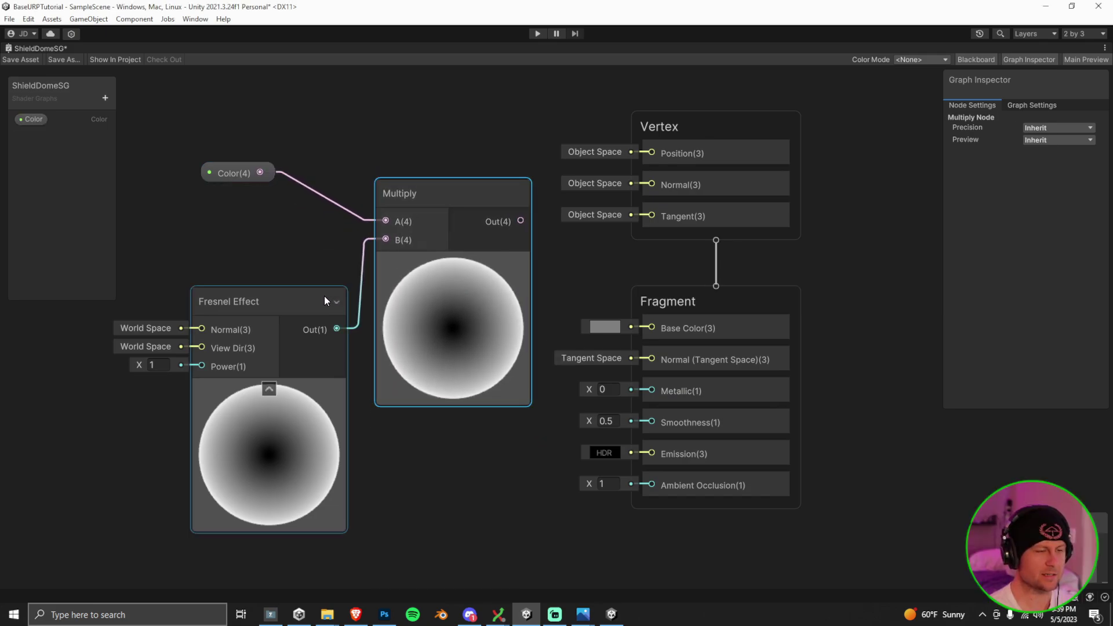
drag(323, 299, 304, 300)
Move the Color, Fresnel Effect and Multiply nodes farther from the Fragment block and connect Multiply's output to Base Color
scroll(331, 302, down, 1)
drag(163, 136, 475, 454)
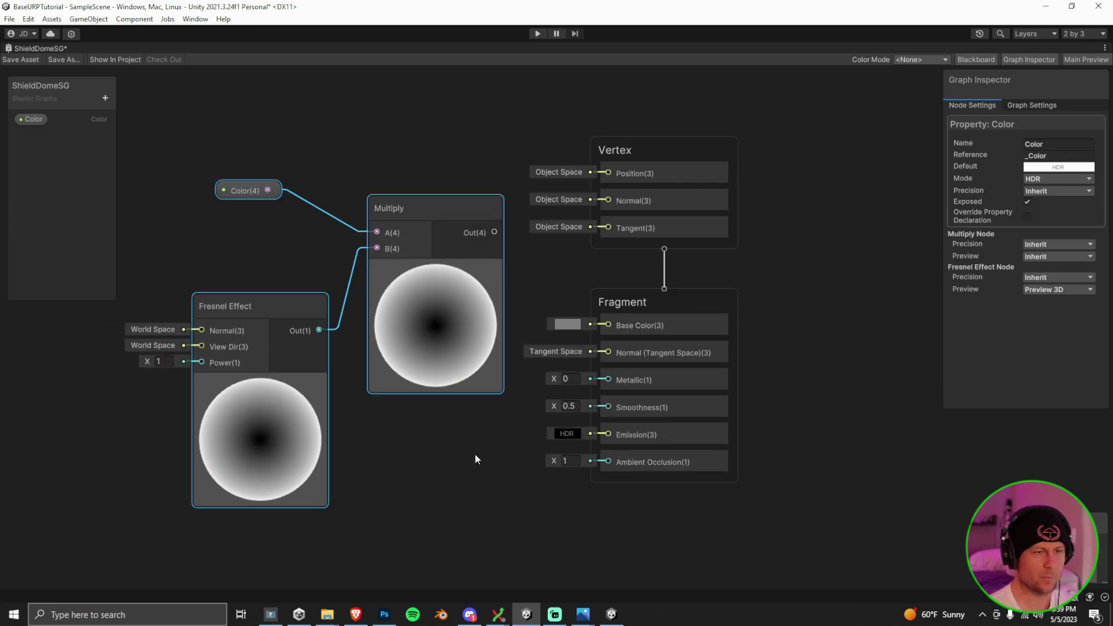
drag(462, 203, 602, 332)
click(438, 436)
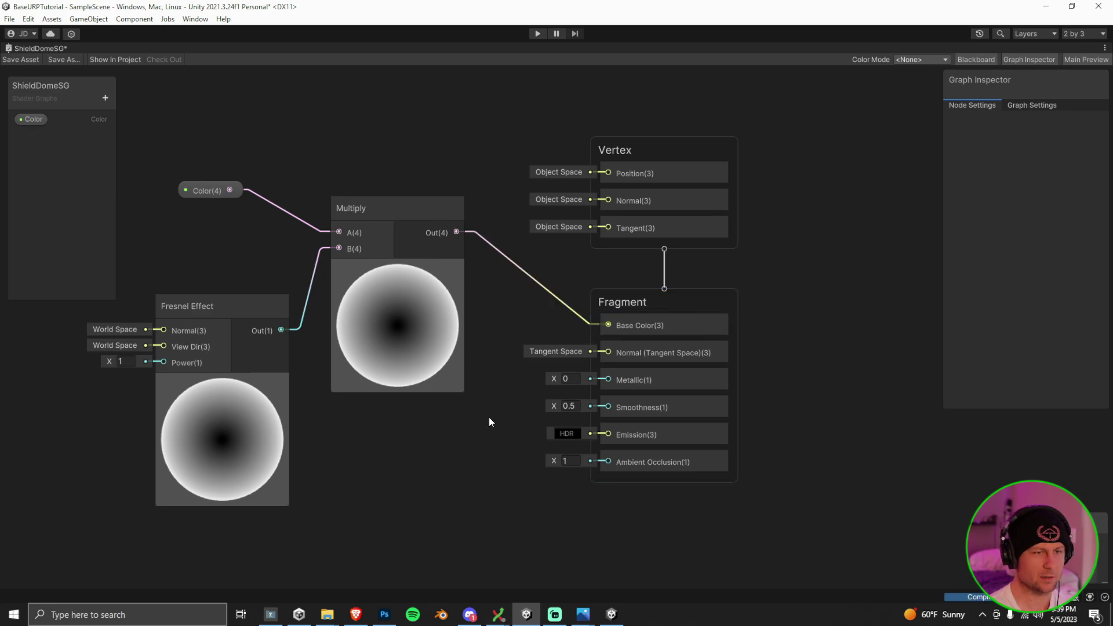
Move the Color, Fresnel Effect and Multiply nodes together farther from the Fragment block to open a gap before it
scroll(492, 406, down, 4)
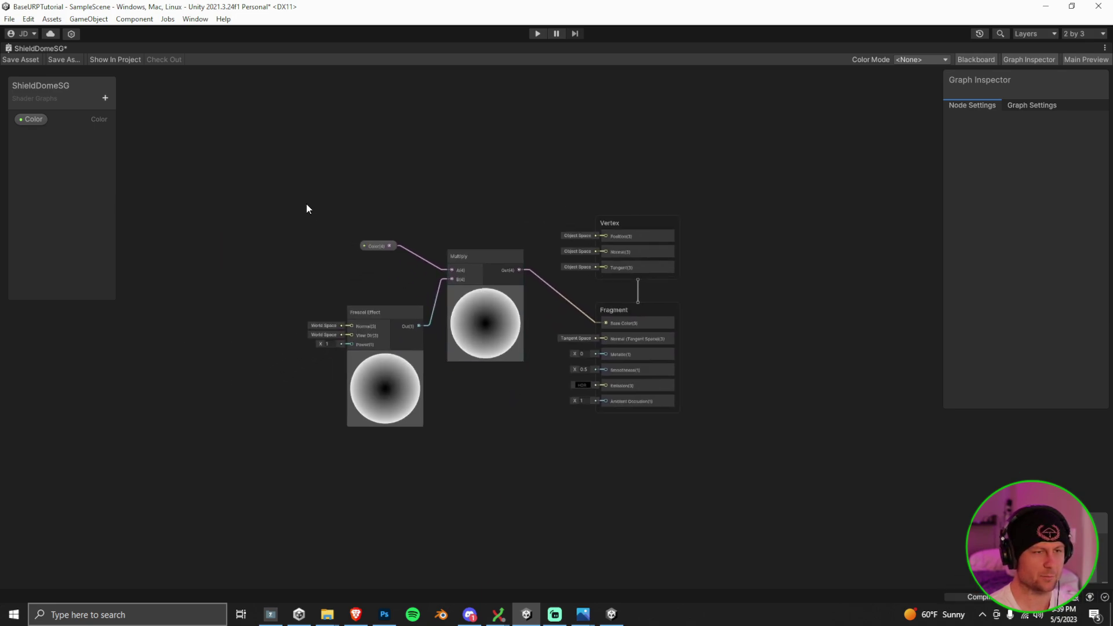
drag(556, 436, 537, 444)
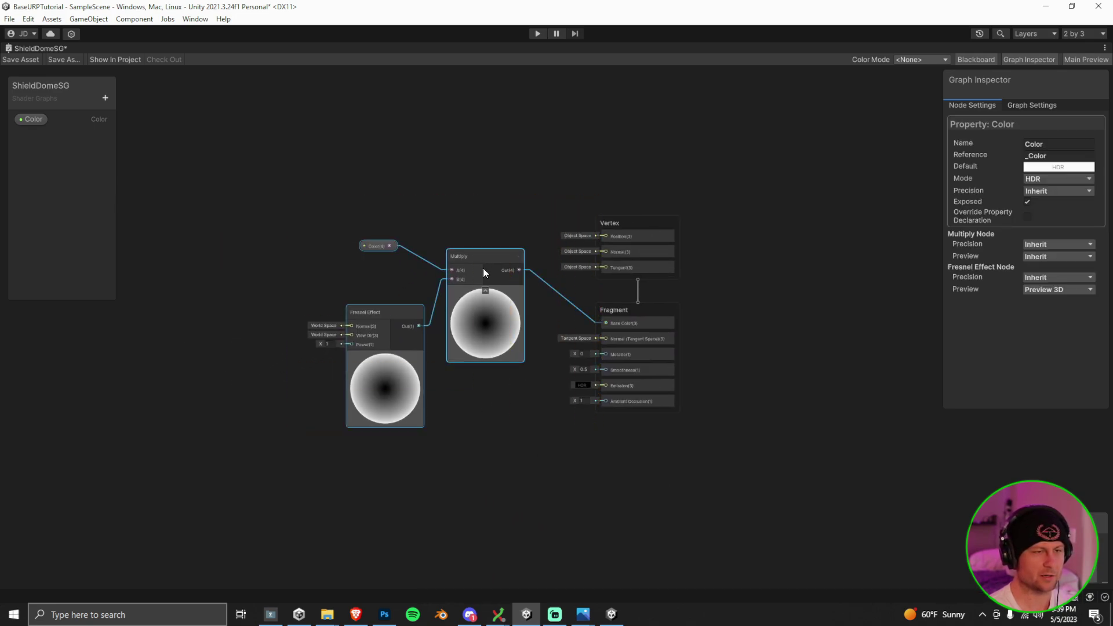
drag(482, 268, 374, 269)
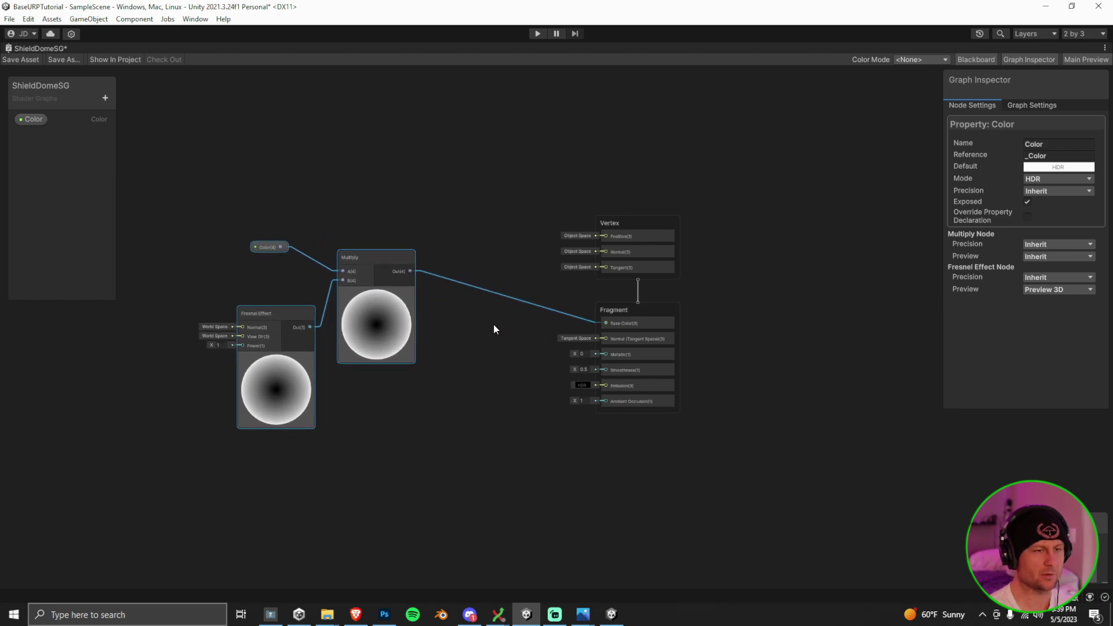
Add a Split node fed by Multiply's output and place it between the Multiply node and the Fragment block
right_click(495, 329)
click(430, 280)
drag(410, 271, 466, 334)
text(split)
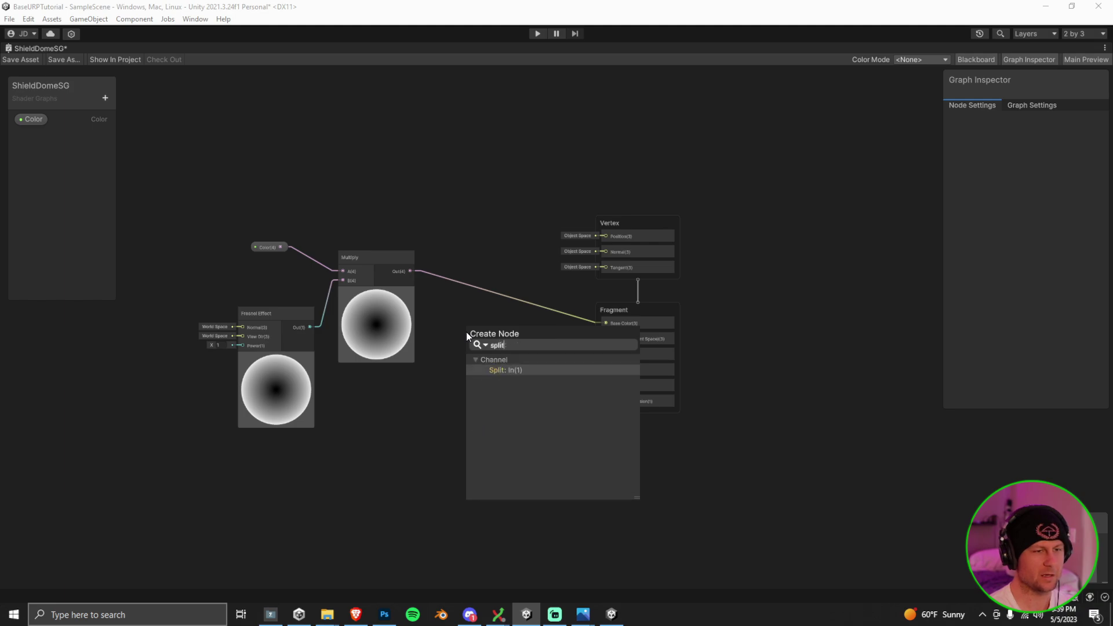
click(503, 370)
drag(482, 334, 487, 352)
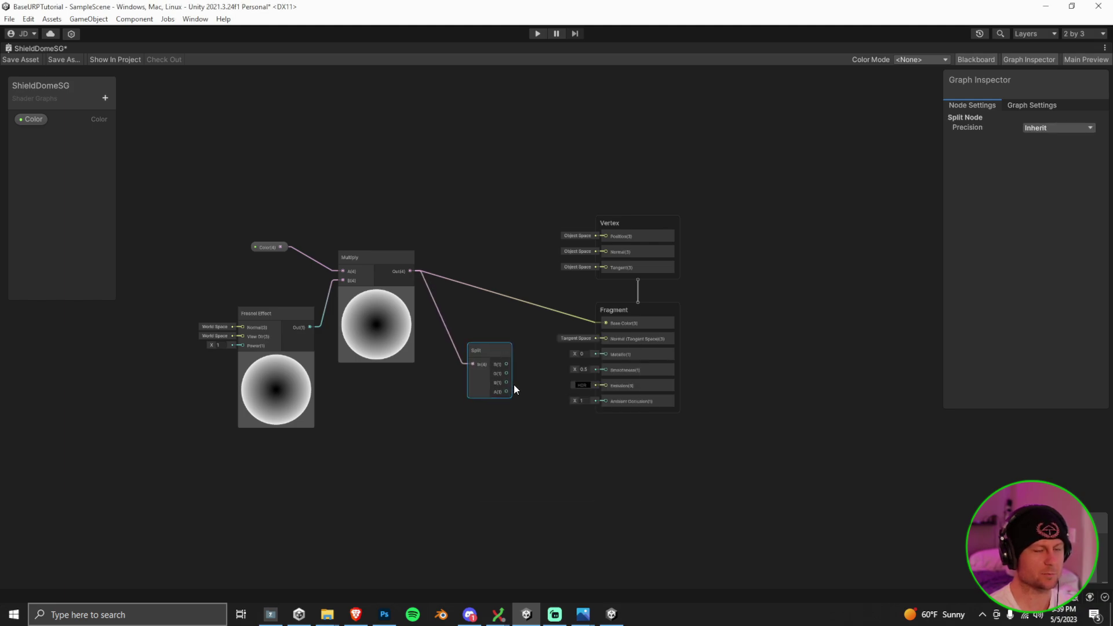
Set the graph's Surface Type to Transparent and connect the Split node's A output to the Fragment's Alpha input
drag(506, 392, 601, 401)
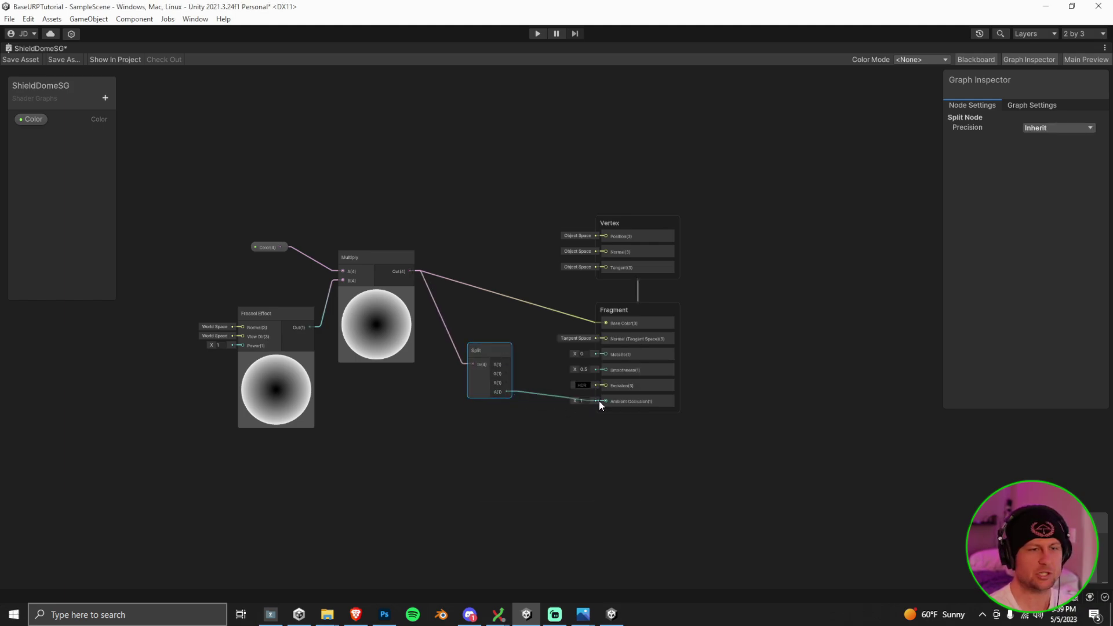
drag(521, 385, 510, 393)
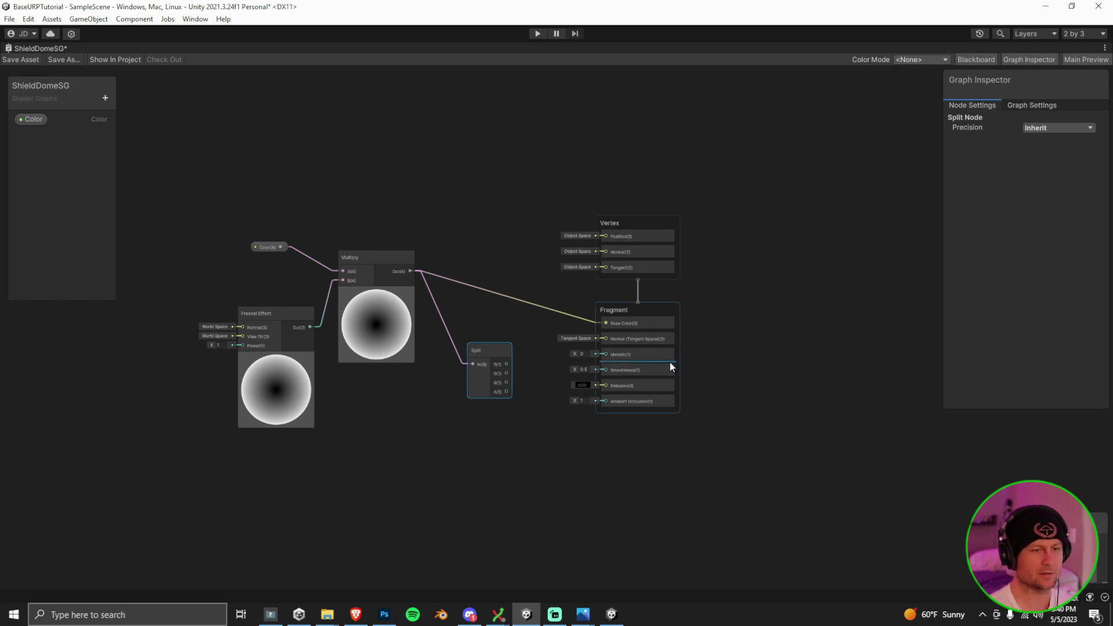
click(654, 318)
click(1032, 105)
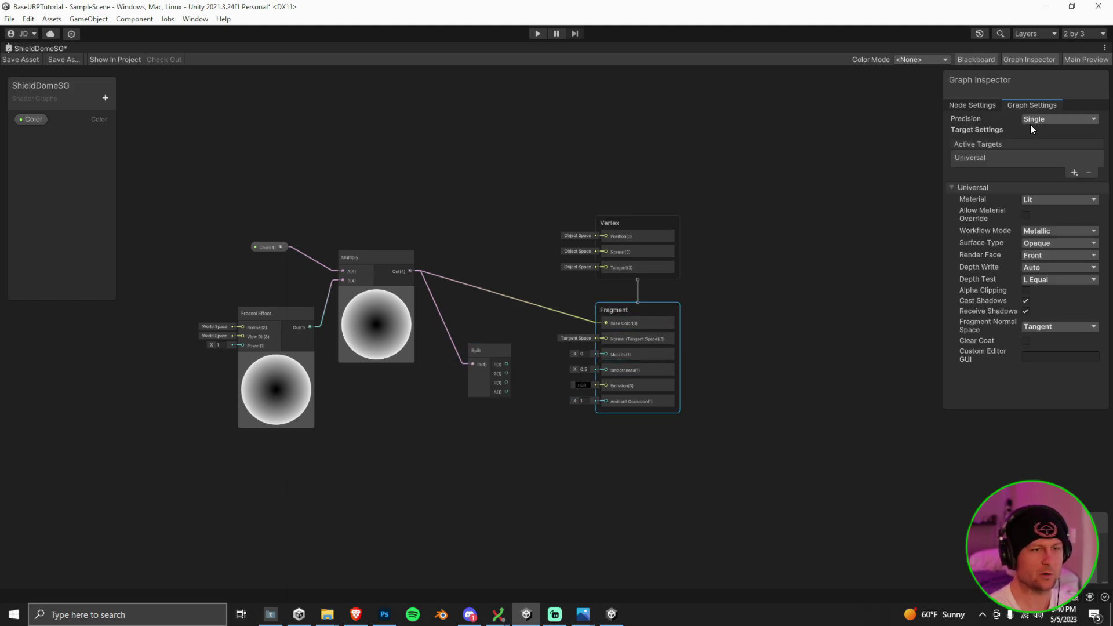
click(1056, 245)
click(1058, 270)
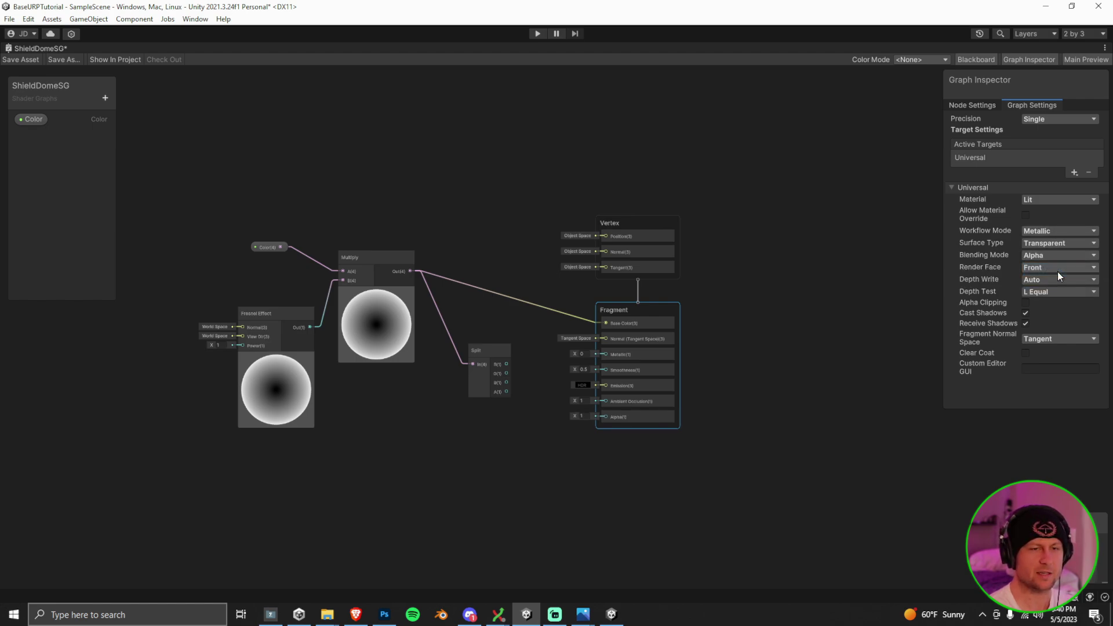
drag(506, 392, 599, 418)
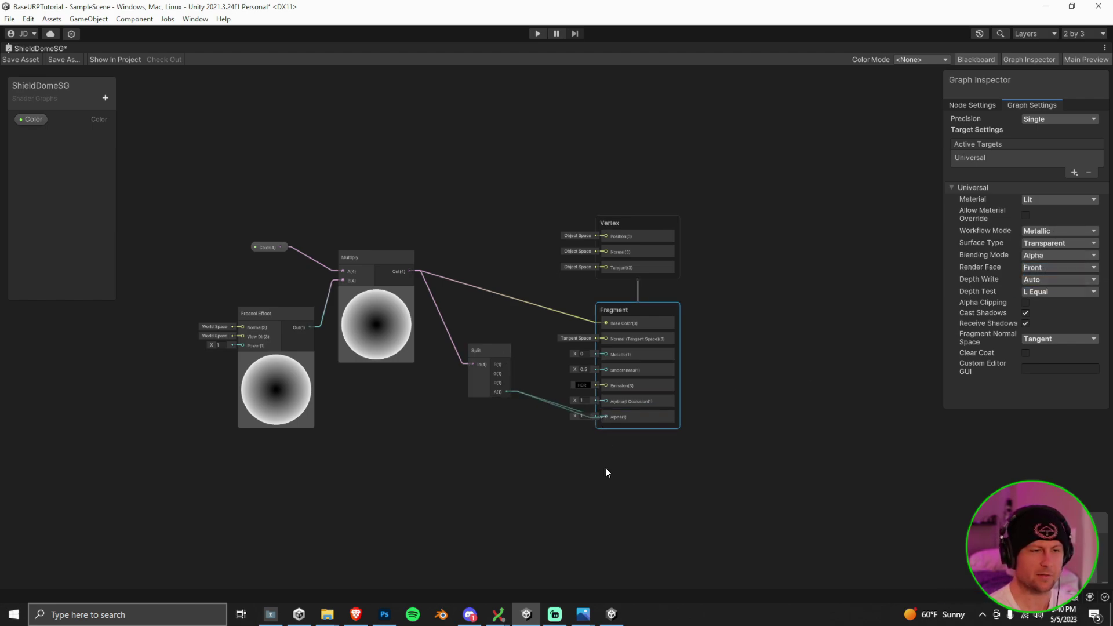
Save the shader graph, restore it to the docked editor layout and select the Sphere
click(32, 118)
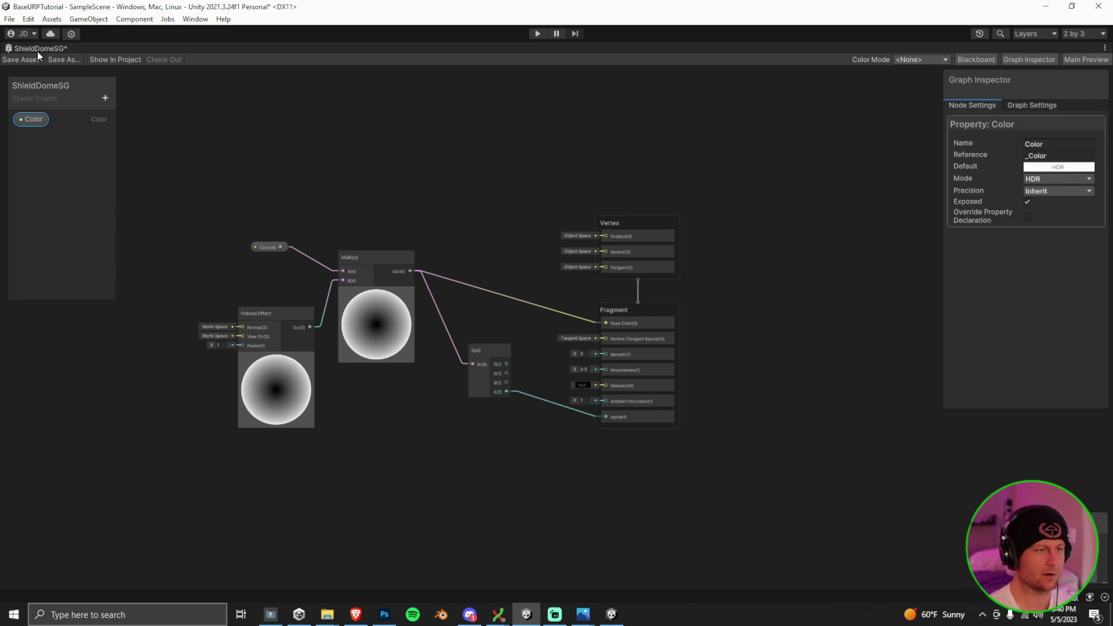
double_click(50, 49)
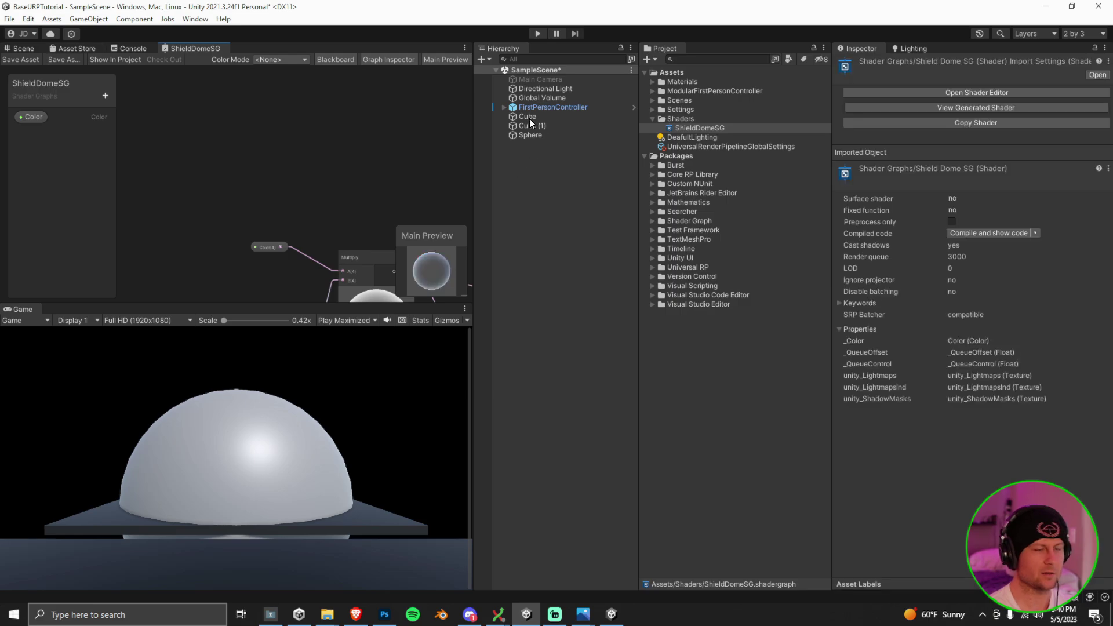
click(537, 136)
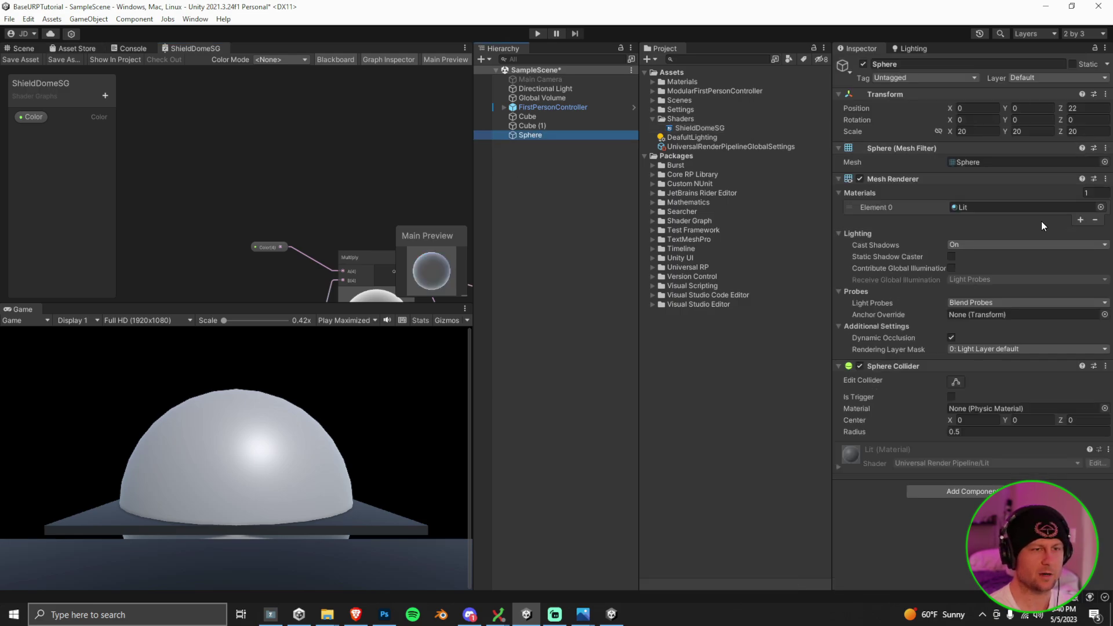
Create a material from the ShieldDomeSG shader graph and assign it to the Sphere's Mesh Renderer
click(711, 129)
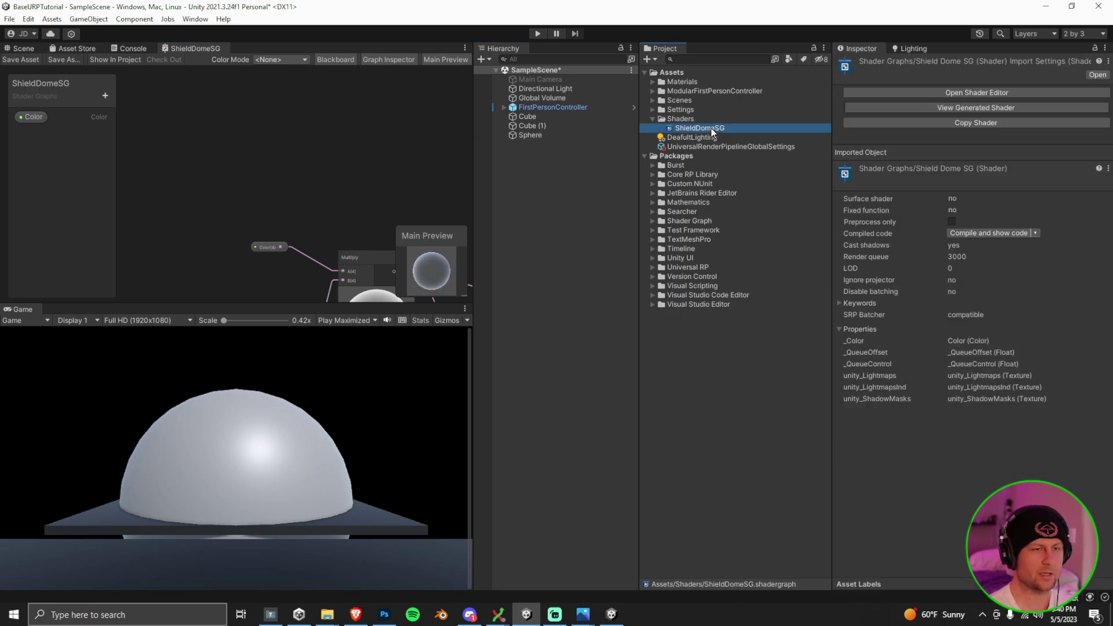
right_click(711, 128)
mouse_move(760, 134)
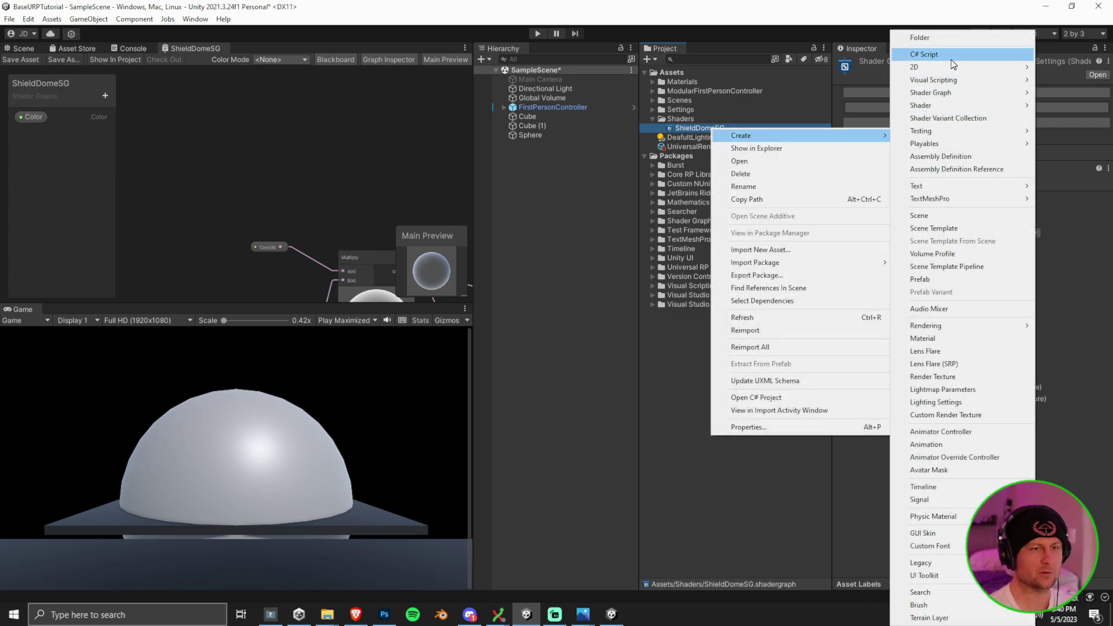
click(922, 338)
click(708, 136)
click(691, 135)
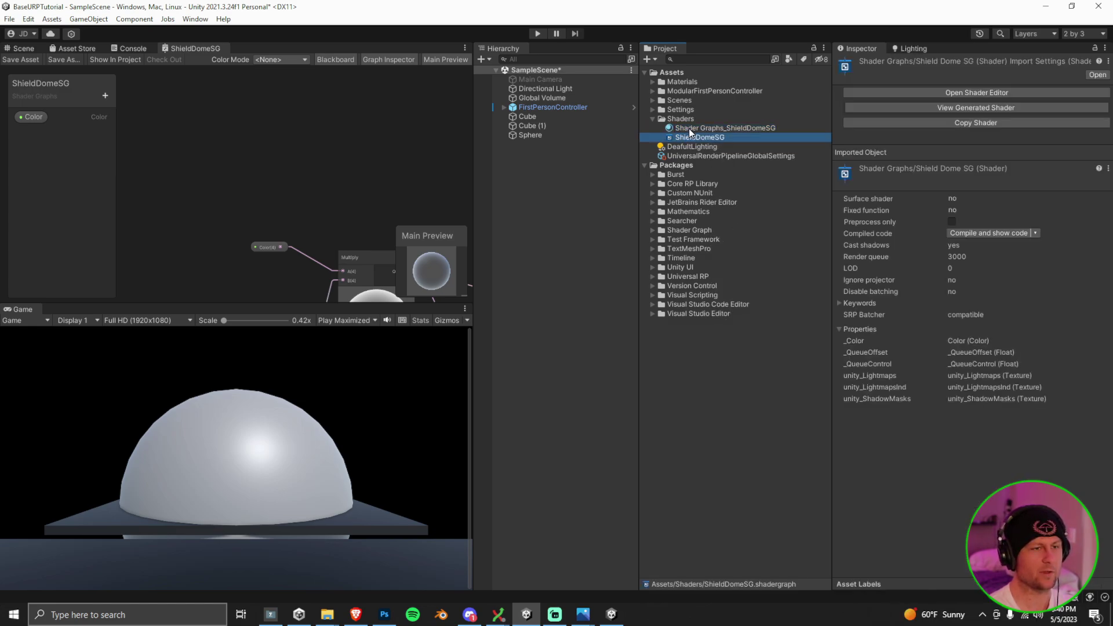
click(535, 135)
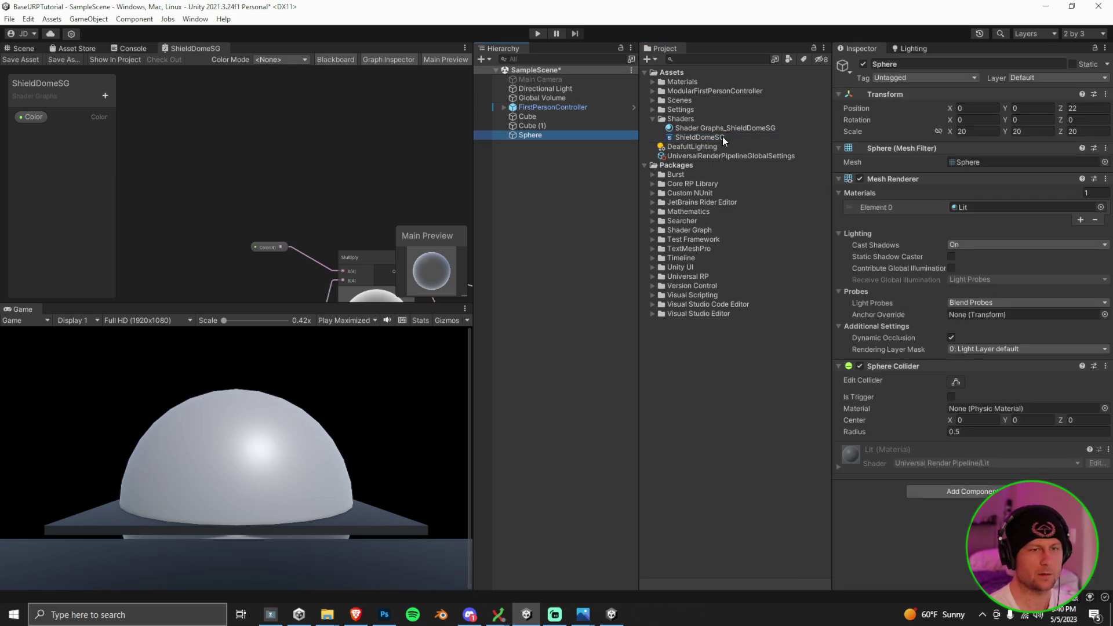
drag(723, 137, 980, 208)
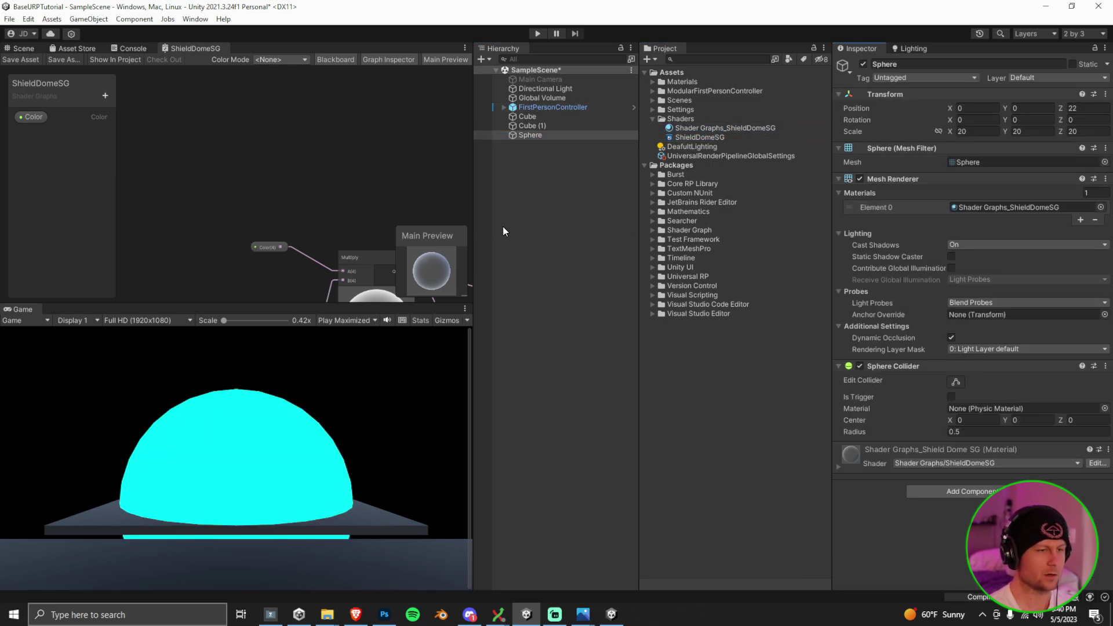
Set the Color of the Sphere's shield dome material to light cyan, RGB 74, 243, 255
click(531, 134)
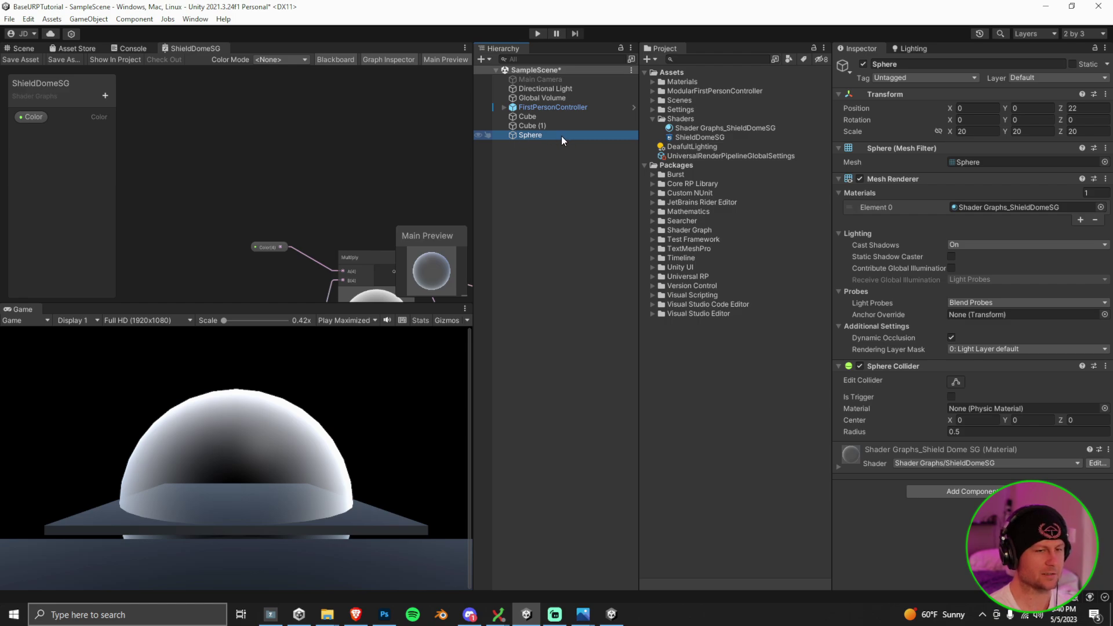
click(838, 466)
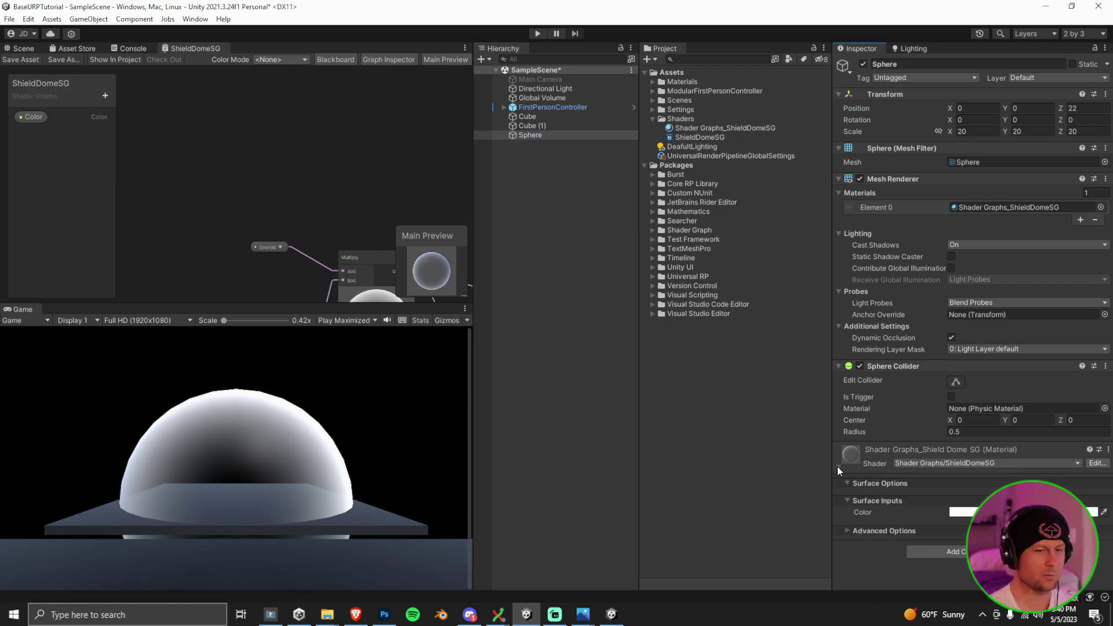
click(961, 512)
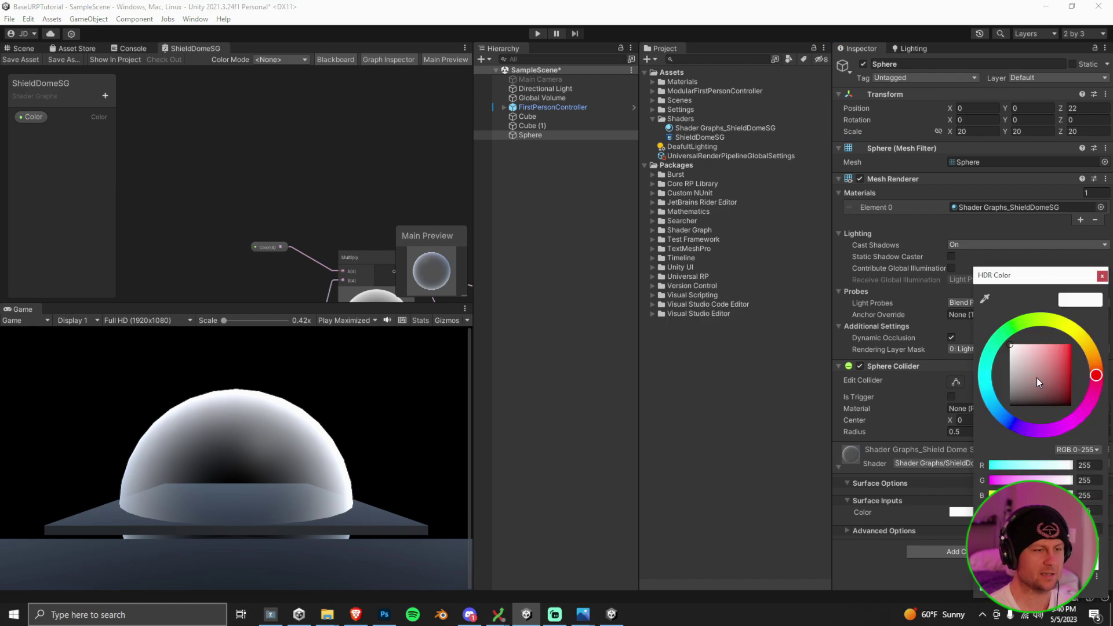
click(987, 380)
click(1063, 369)
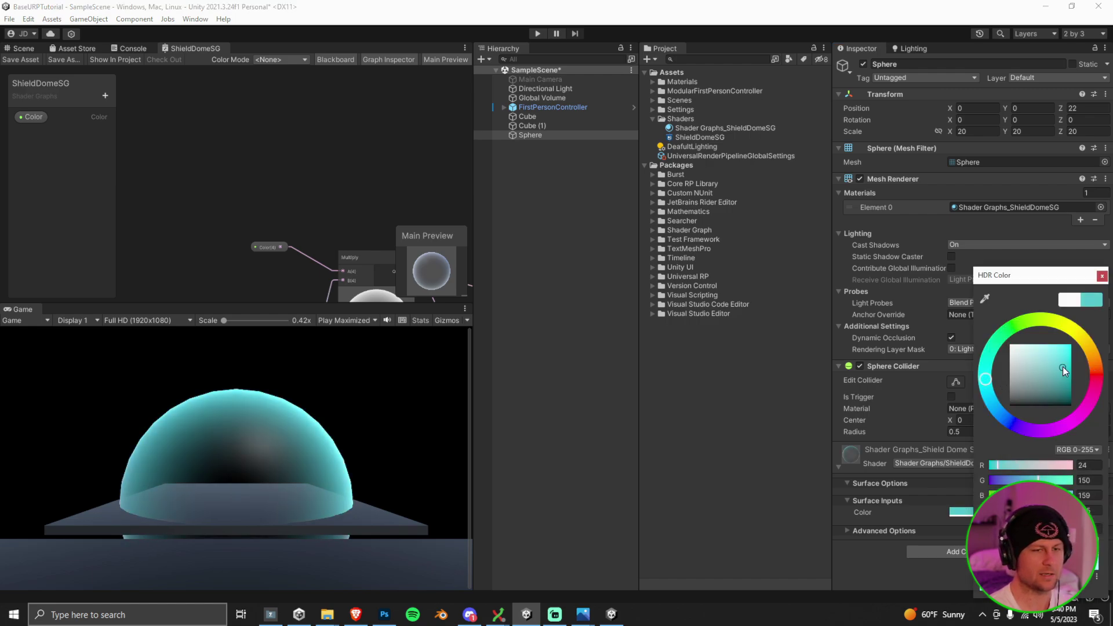
drag(1065, 371, 1061, 348)
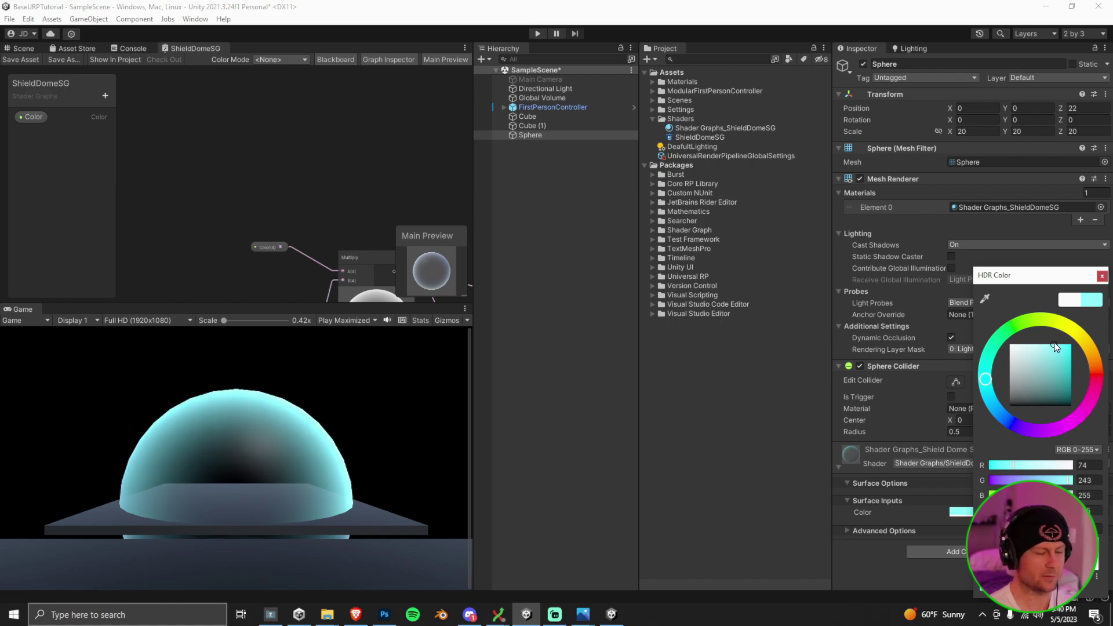
click(1102, 275)
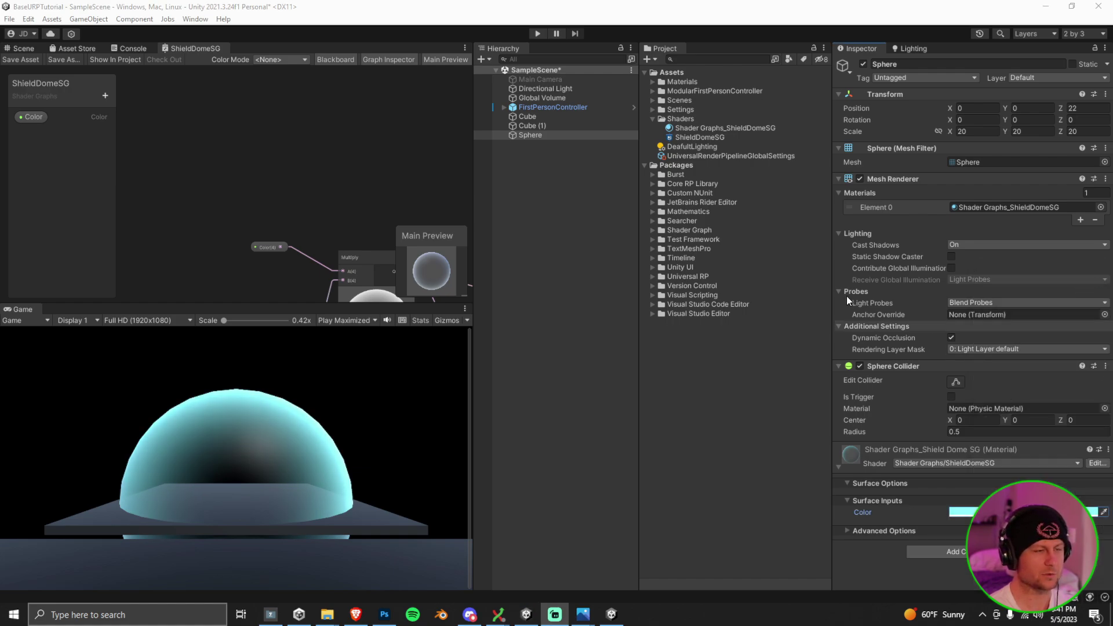
Maximize the ShieldDomeSG graph and add a Float property named FresnelPower
click(543, 138)
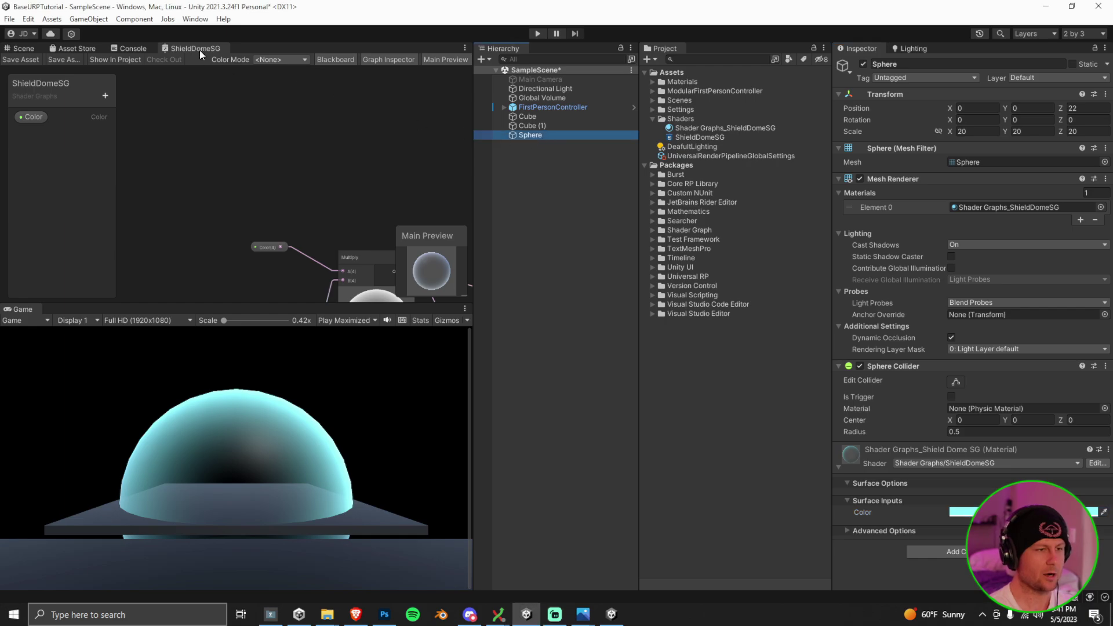
double_click(199, 49)
drag(87, 370, 84, 93)
scroll(266, 238, up, 1)
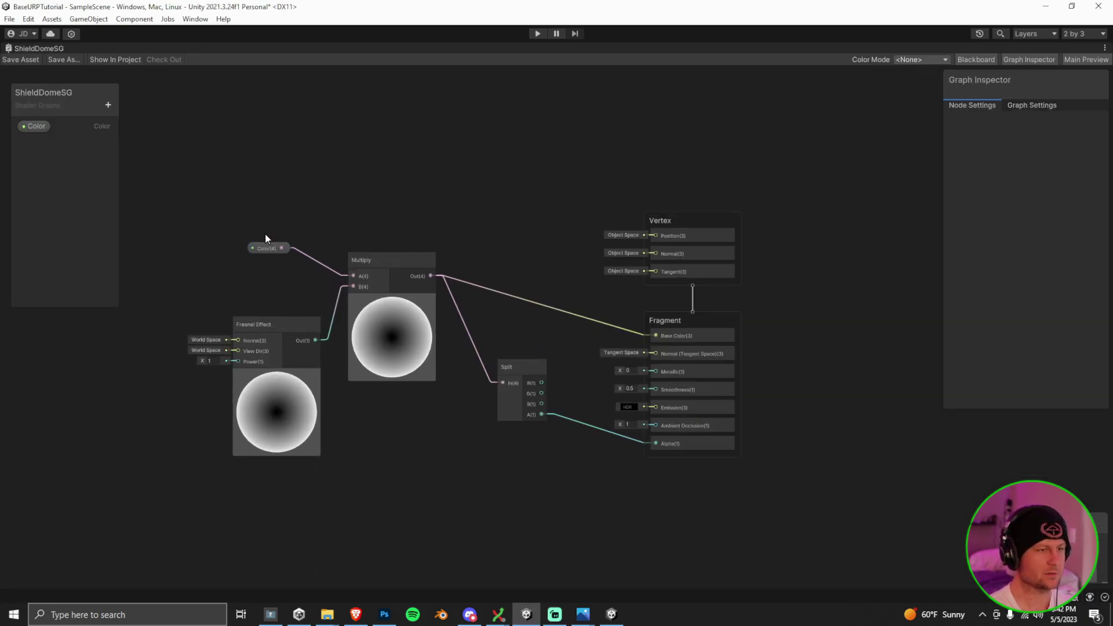
click(110, 103)
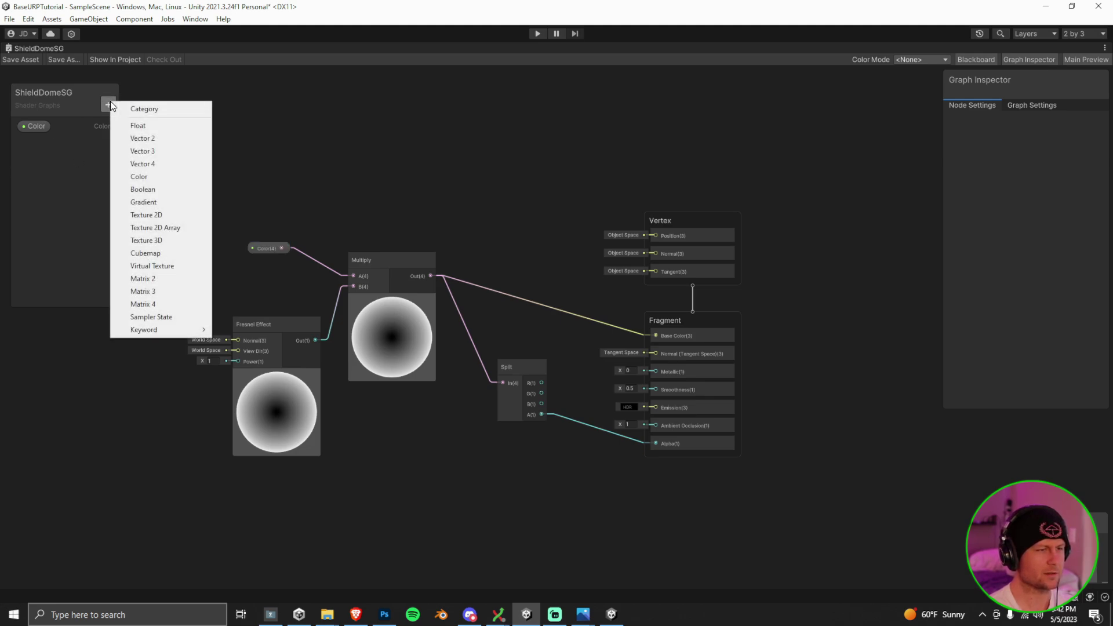
click(145, 127)
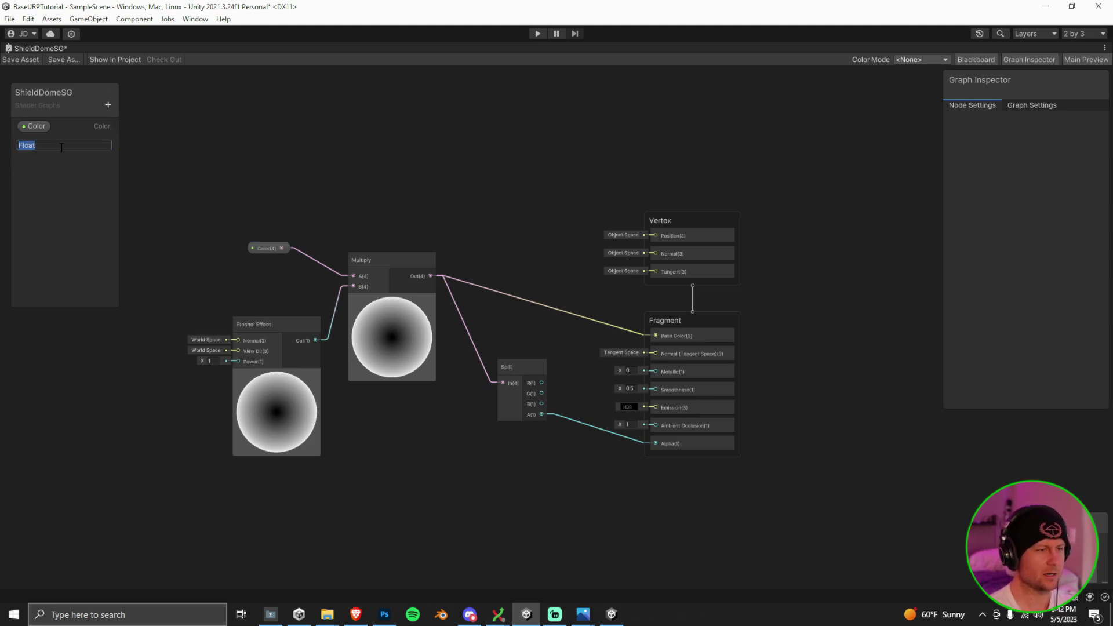
text(Fr)
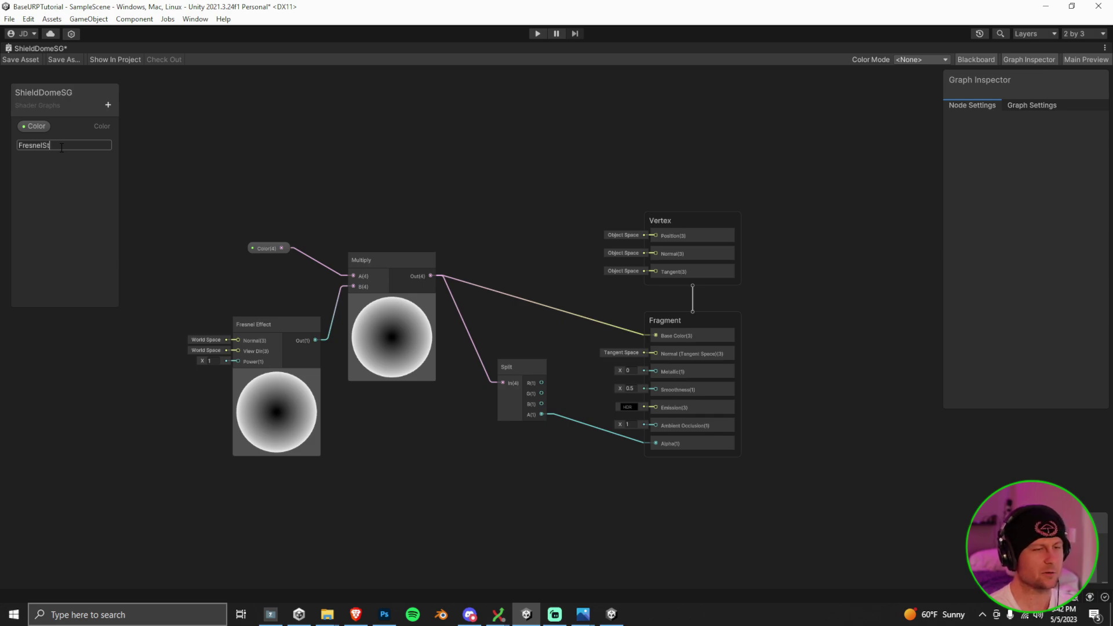
text(esnelPower)
key(Return)
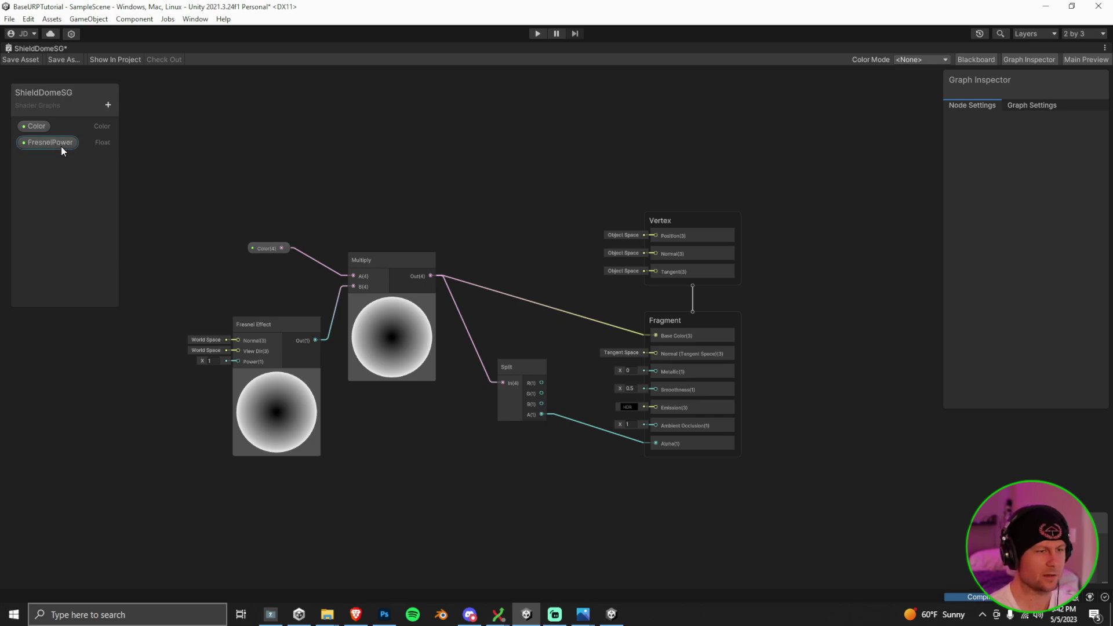
Place FresnelPower in the graph, connect it to the Fresnel Effect's Power input and set its default to 1
drag(55, 143, 237, 362)
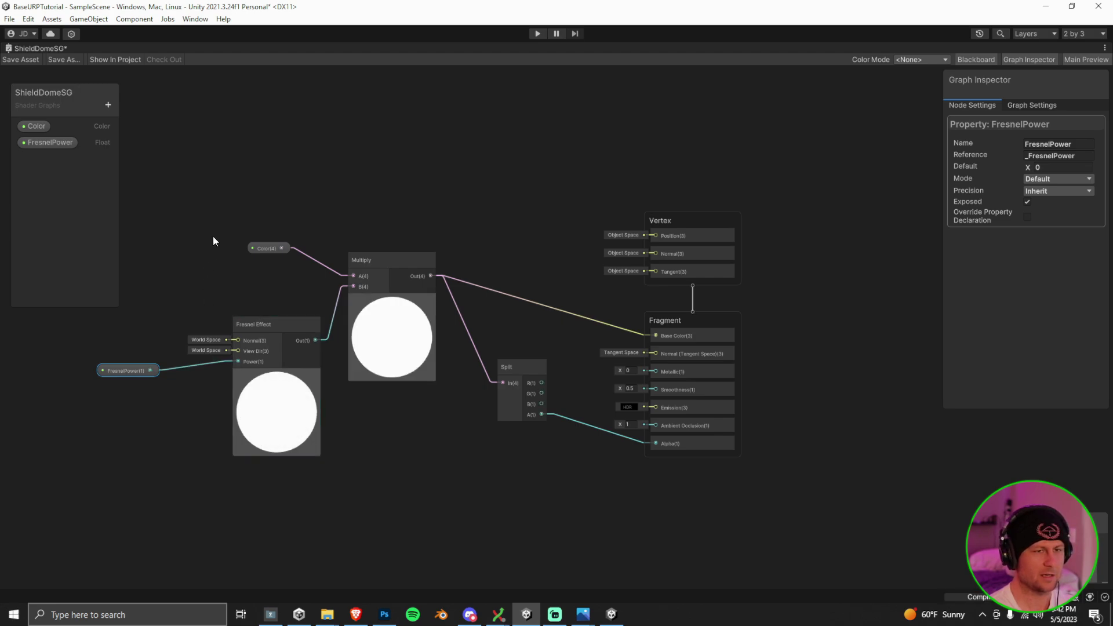
click(1049, 169)
text(1)
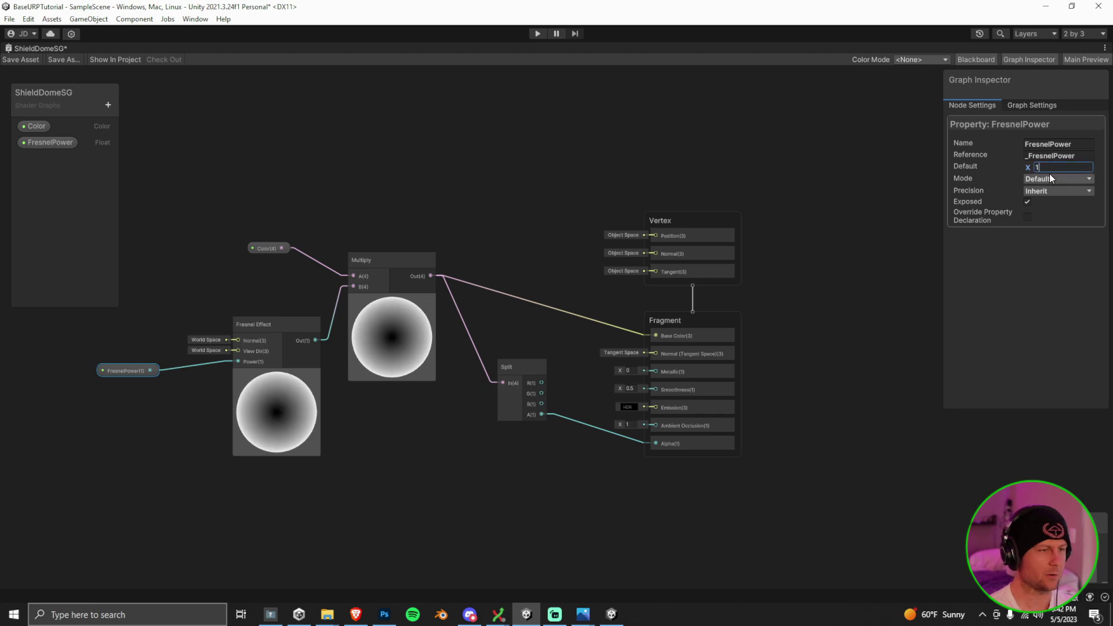
Save the shader graph, restore the docked layout and select the Sphere with the Scene view shown
double_click(43, 47)
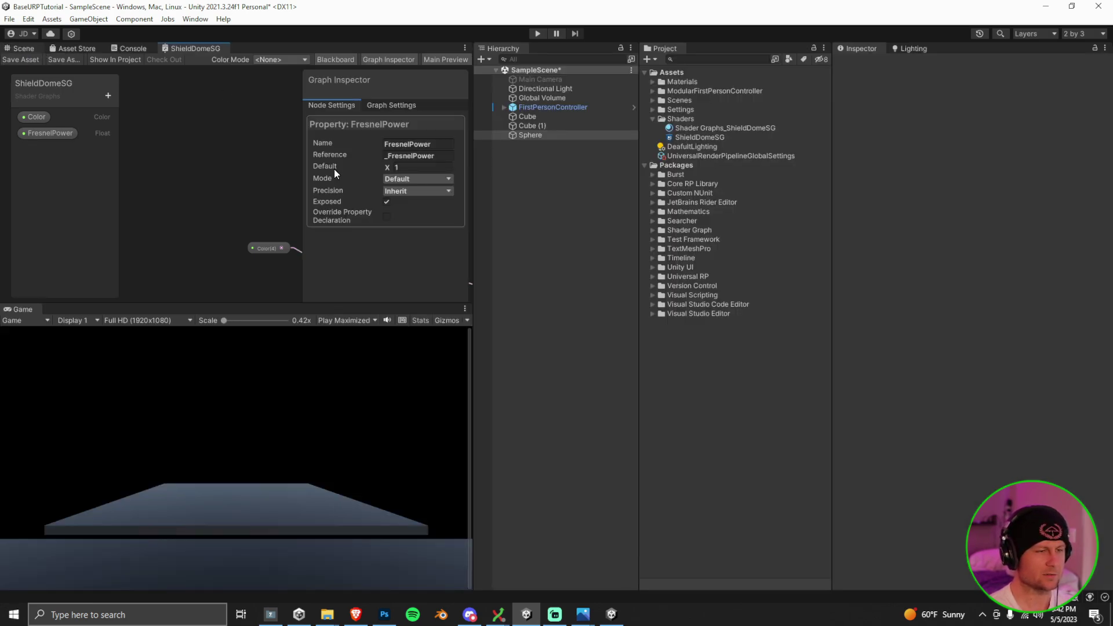
click(30, 49)
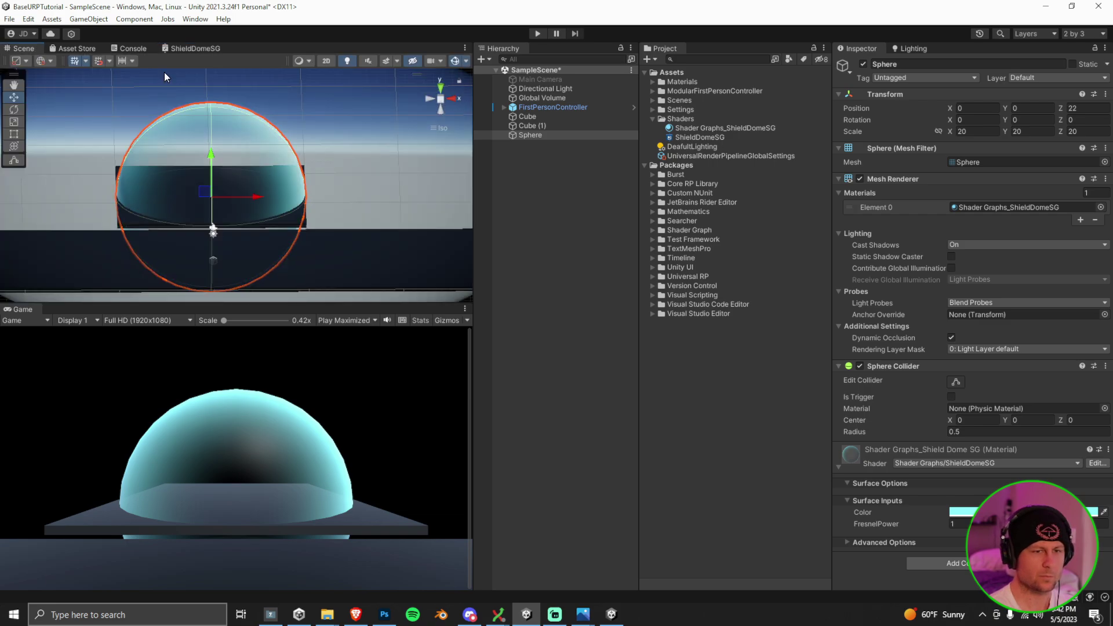
click(541, 135)
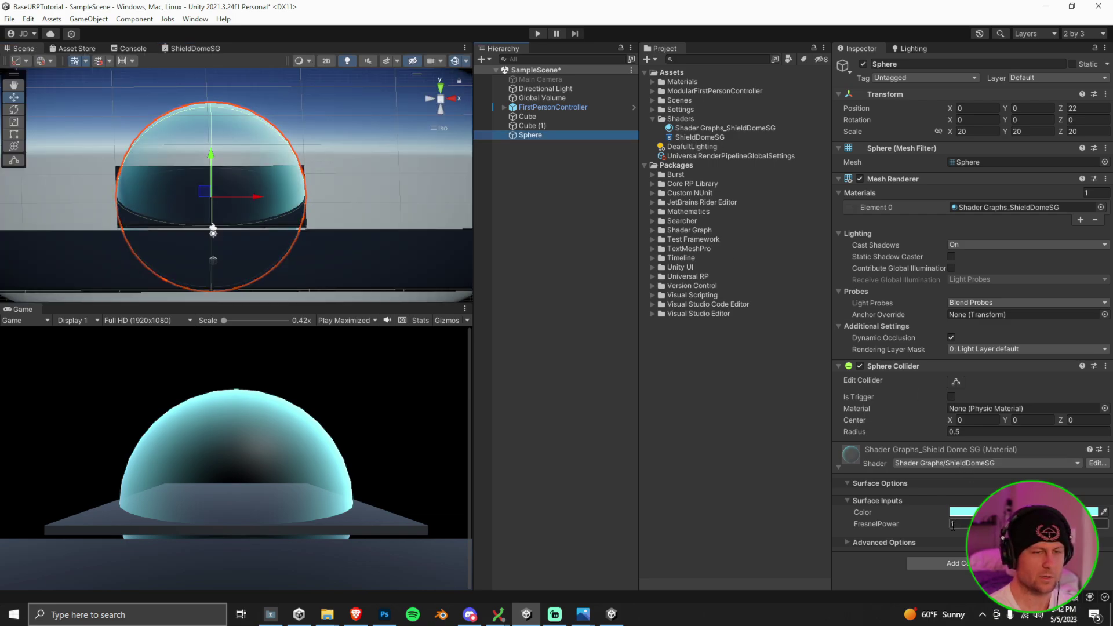
Set the dome material's FresnelPower to 3.4 and its Color to light blue, RGB 73, 136, 231
drag(947, 524, 985, 524)
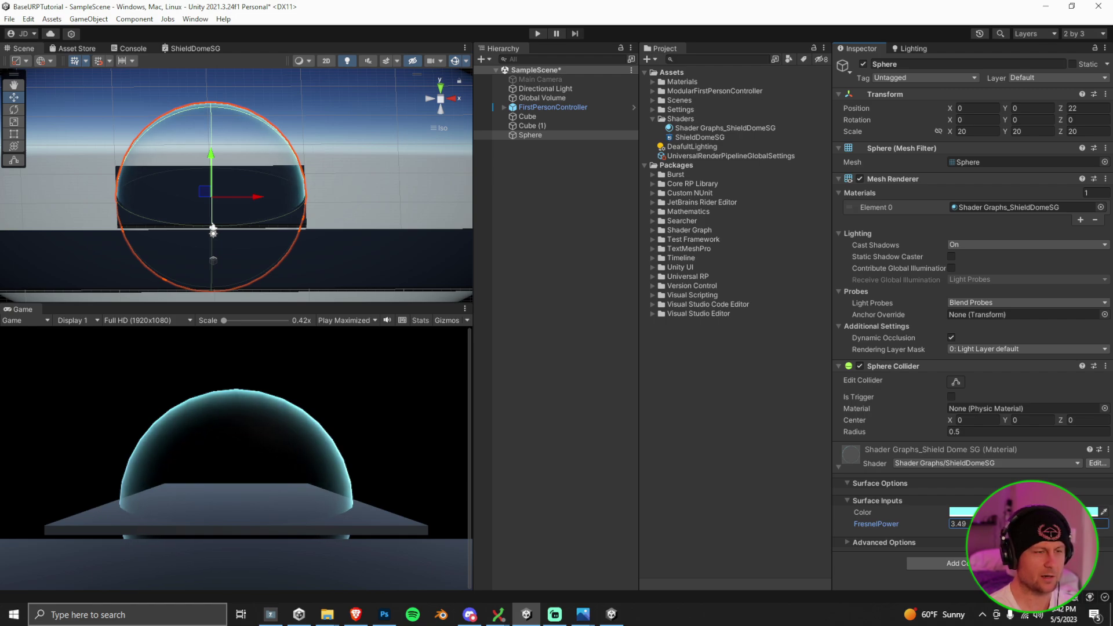
click(962, 512)
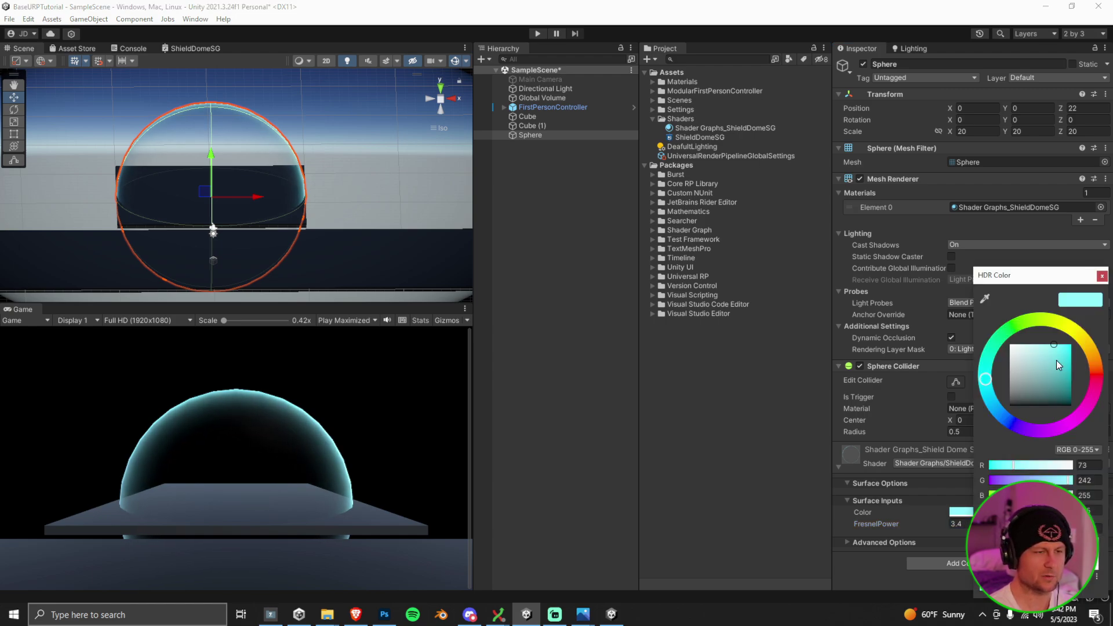
drag(989, 395, 993, 422)
mouse_move(1065, 369)
mouse_down()
mouse_move(1062, 350)
mouse_move(1049, 359)
mouse_move(1062, 345)
mouse_move(1053, 340)
mouse_move(1053, 350)
mouse_up()
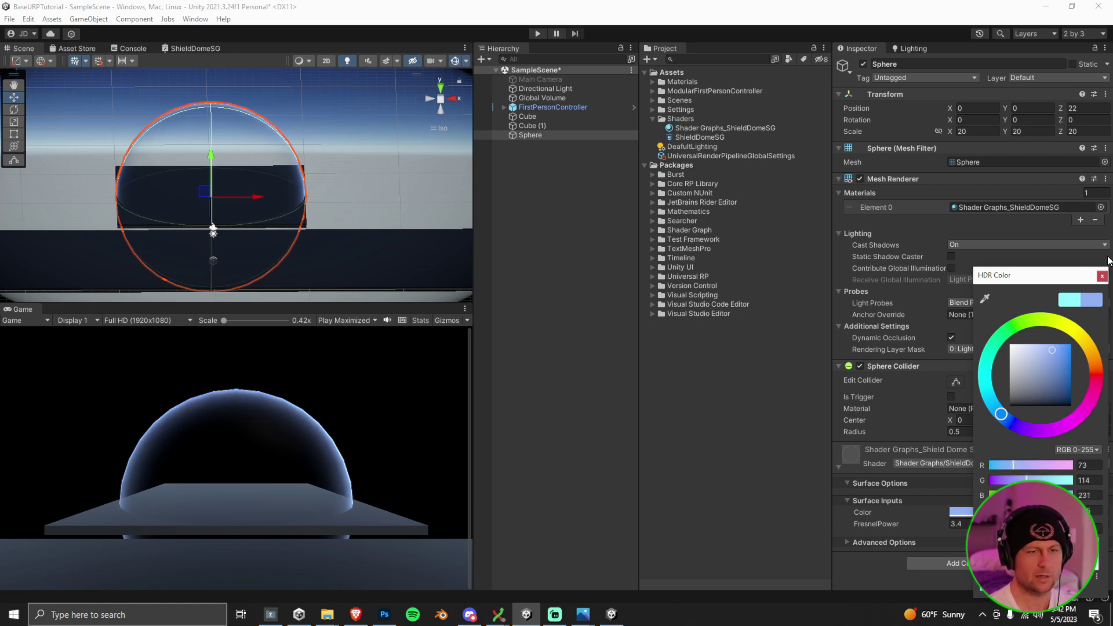
drag(998, 411, 992, 413)
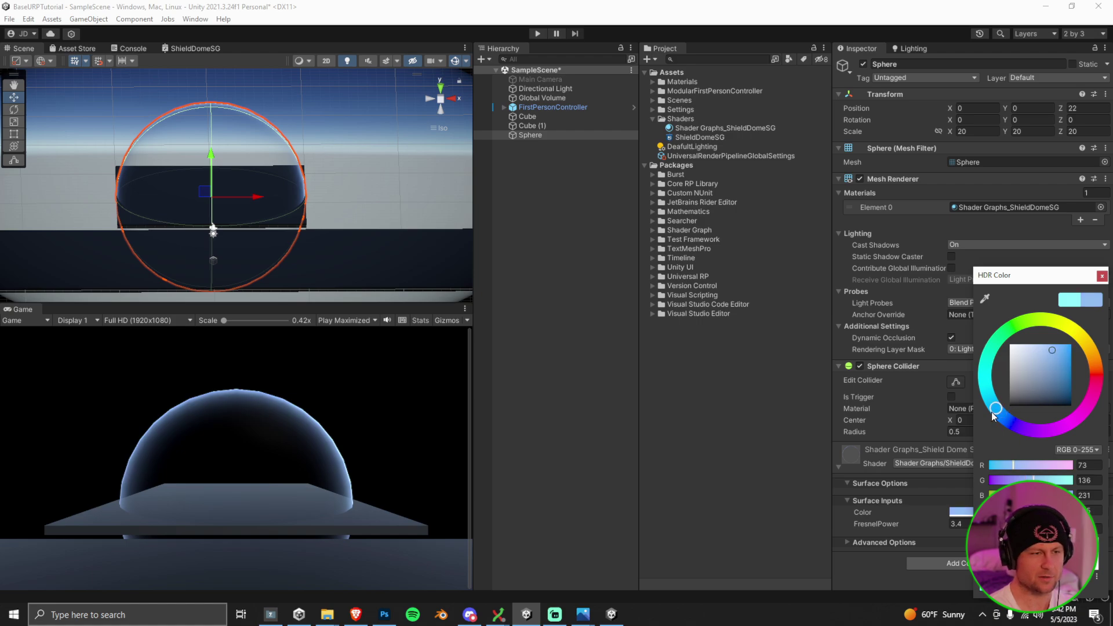
click(1102, 276)
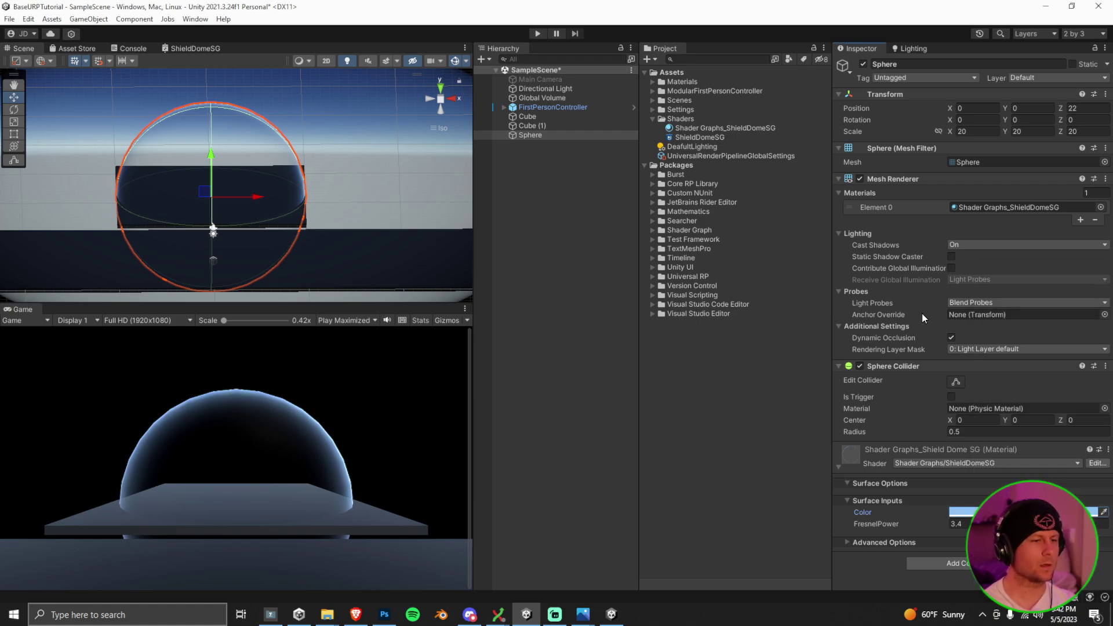
click(599, 359)
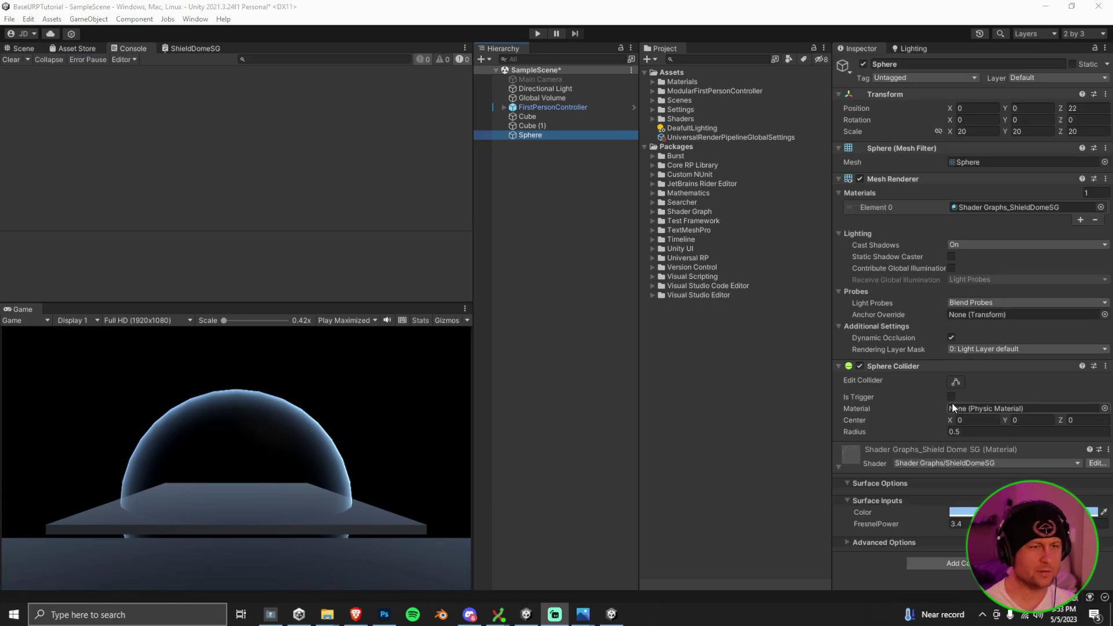
Make the Sphere Collider a trigger and play the scene, walking forward towards the dome
click(952, 398)
click(538, 33)
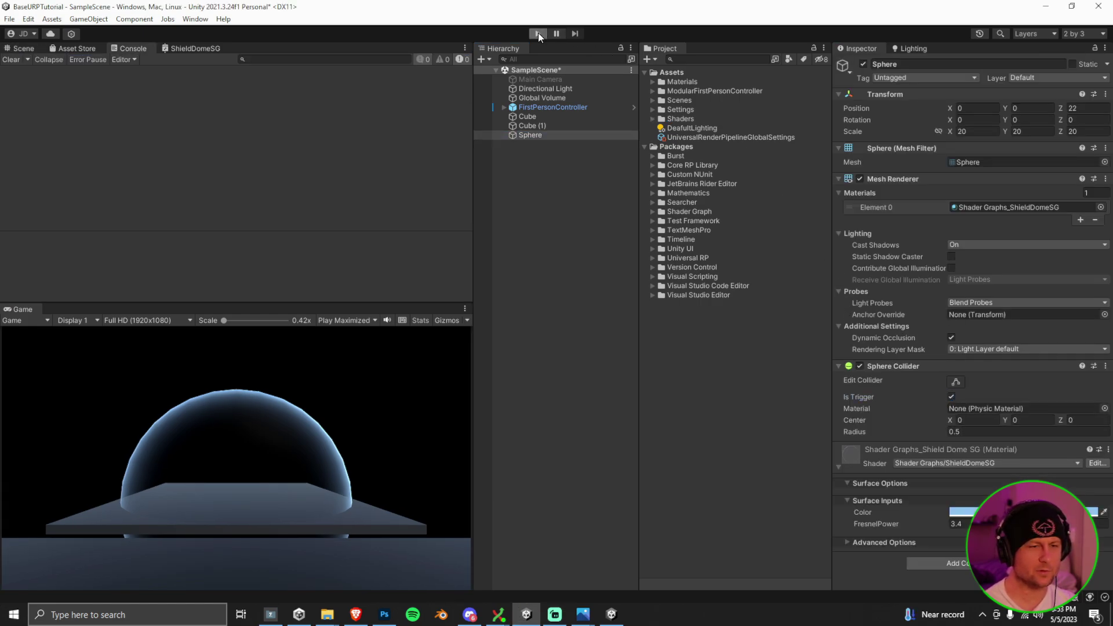
key(w)
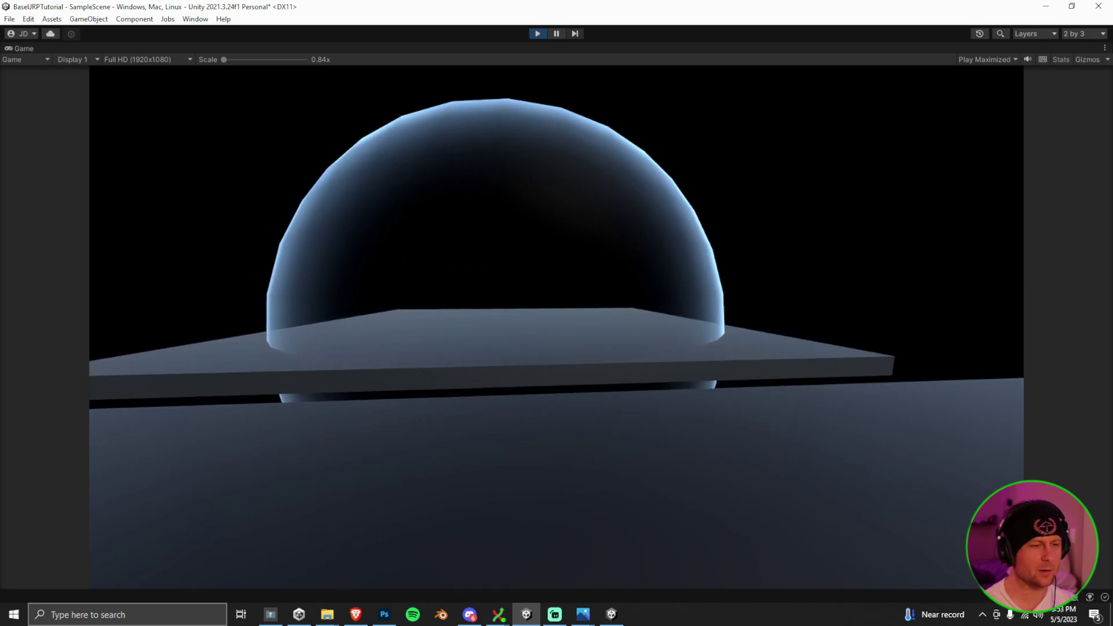
key(w)
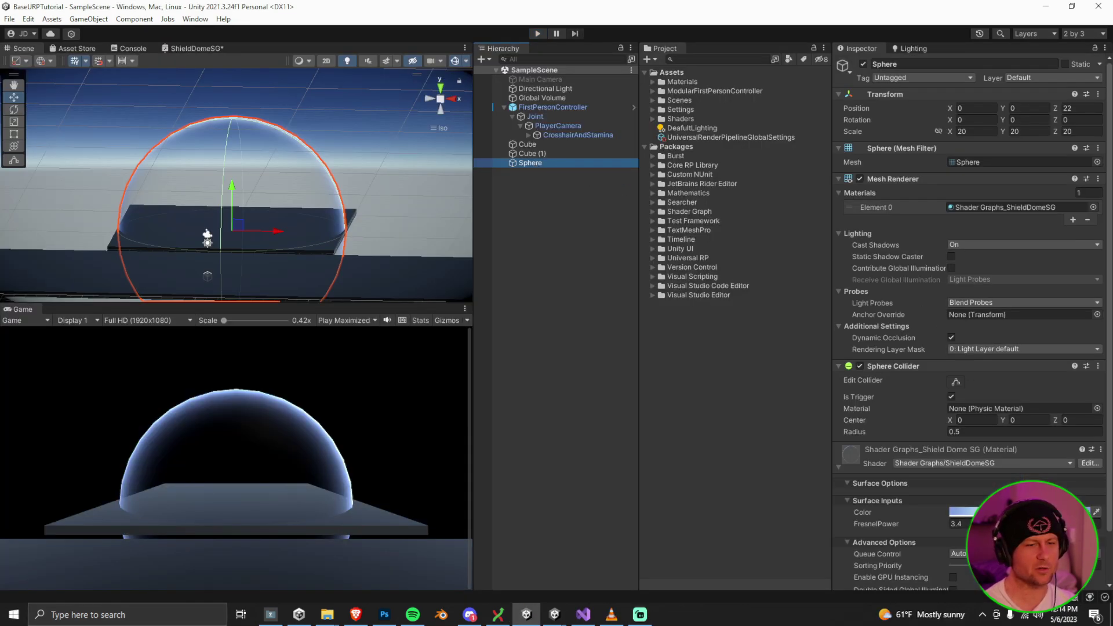
Raise the HDR intensity of the dome material's Color and set FresnelPower to 4.81
click(1019, 512)
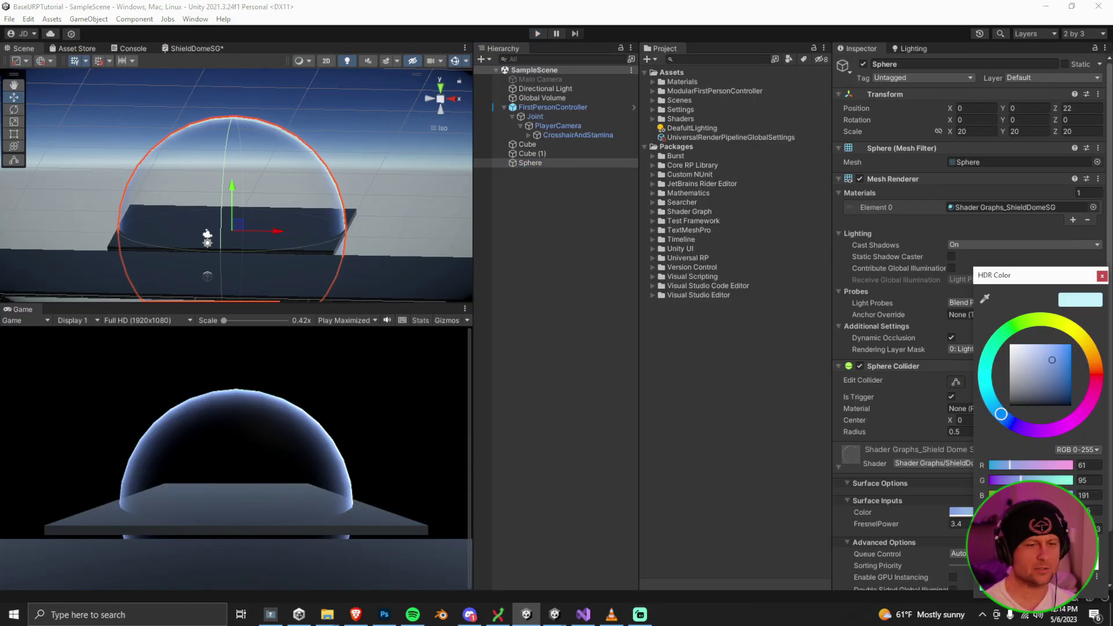
drag(1044, 528, 1053, 528)
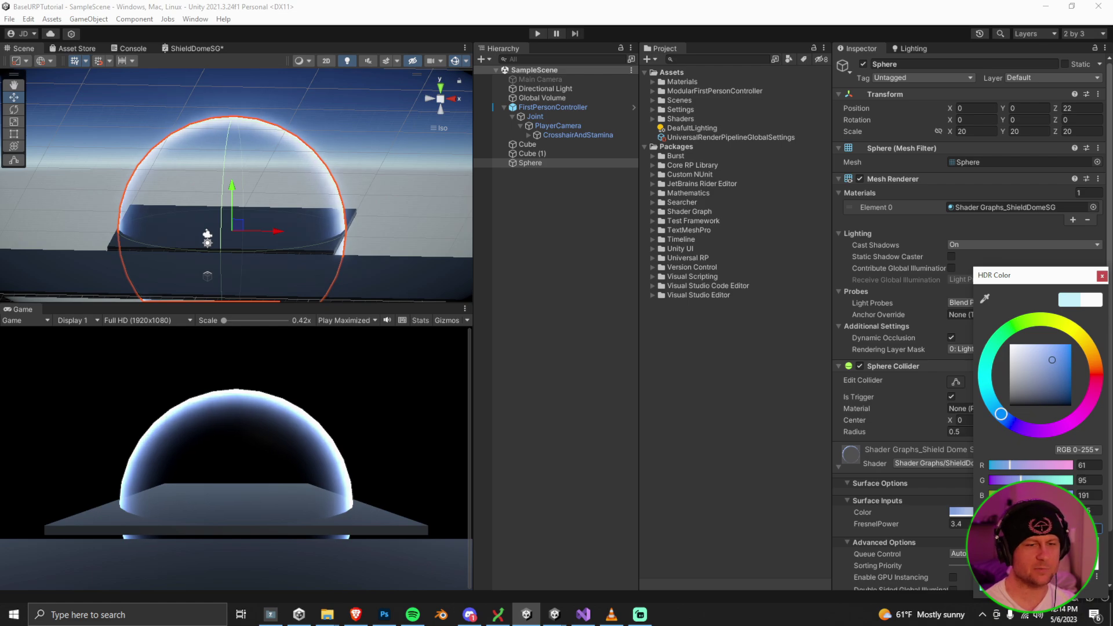
click(1102, 275)
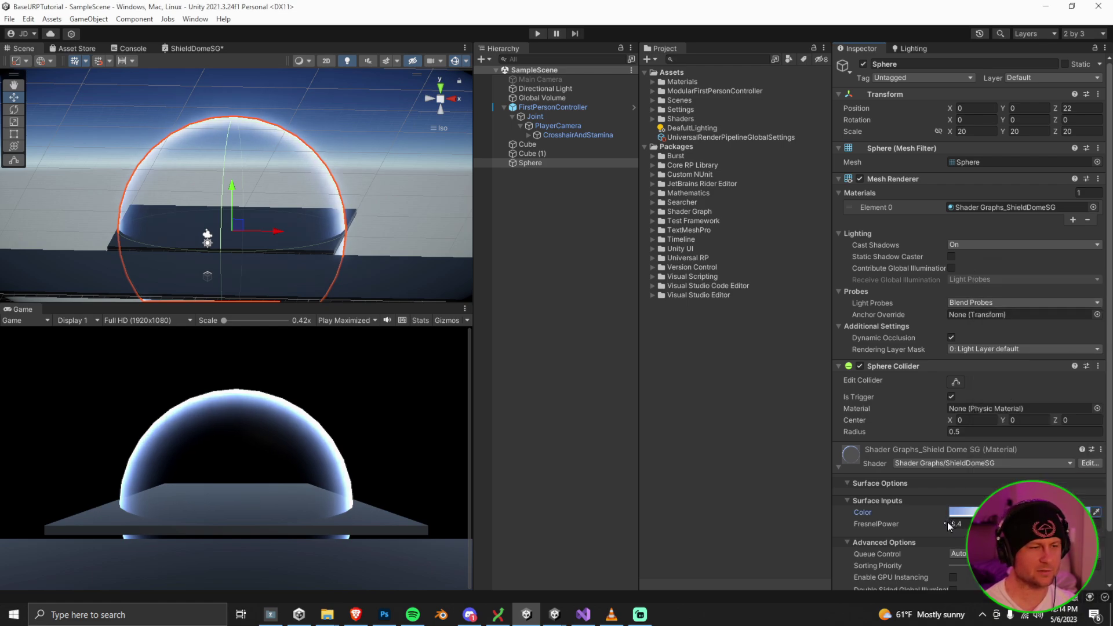
drag(947, 522, 973, 522)
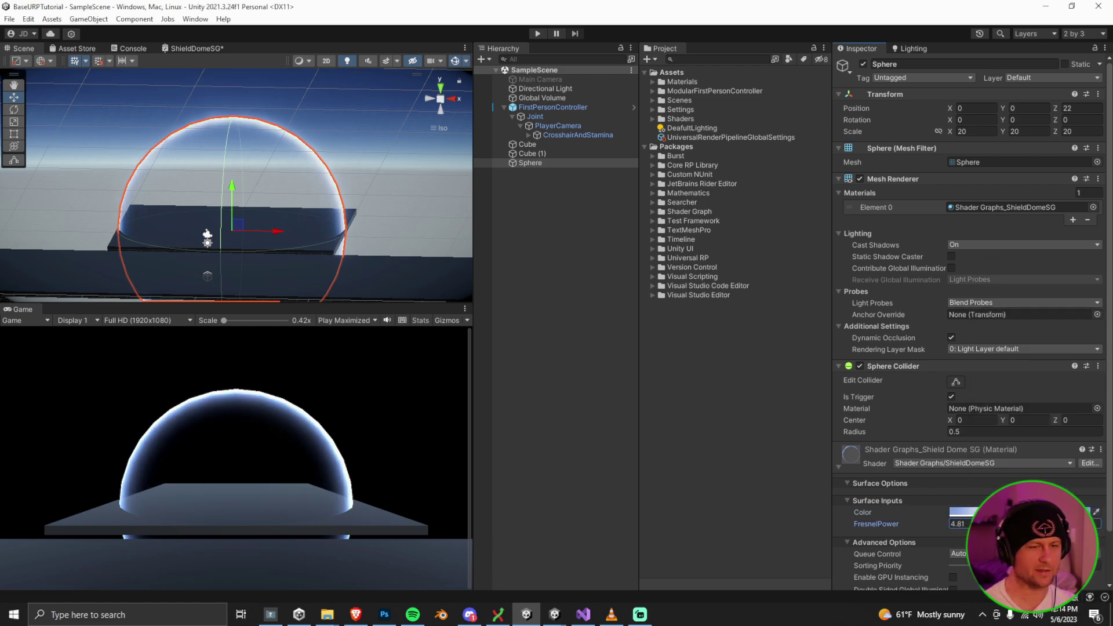
click(963, 512)
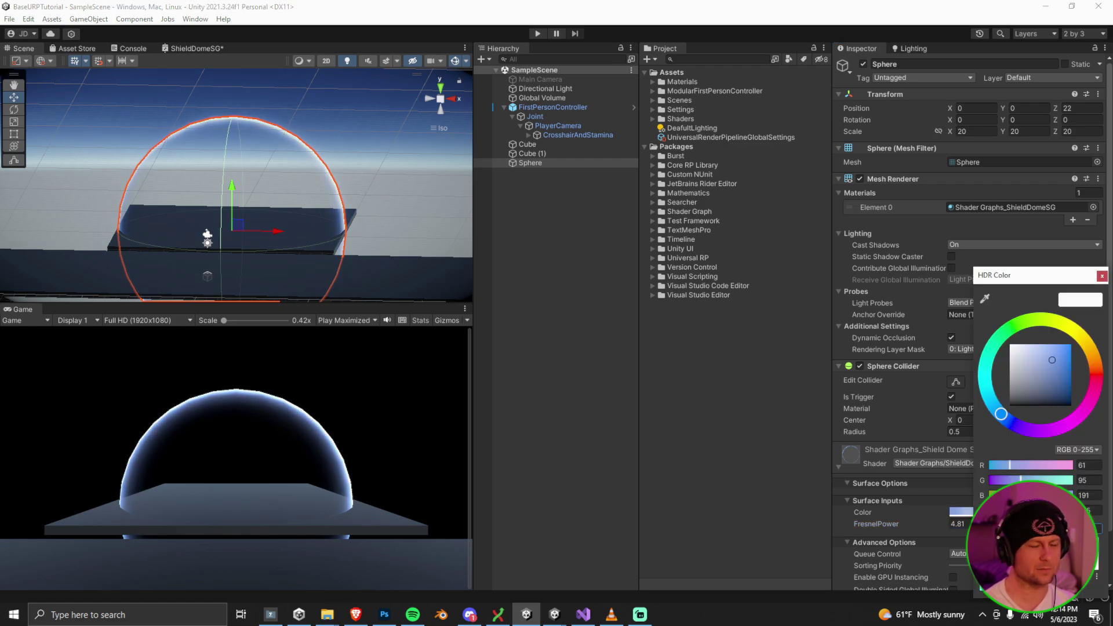
click(1099, 276)
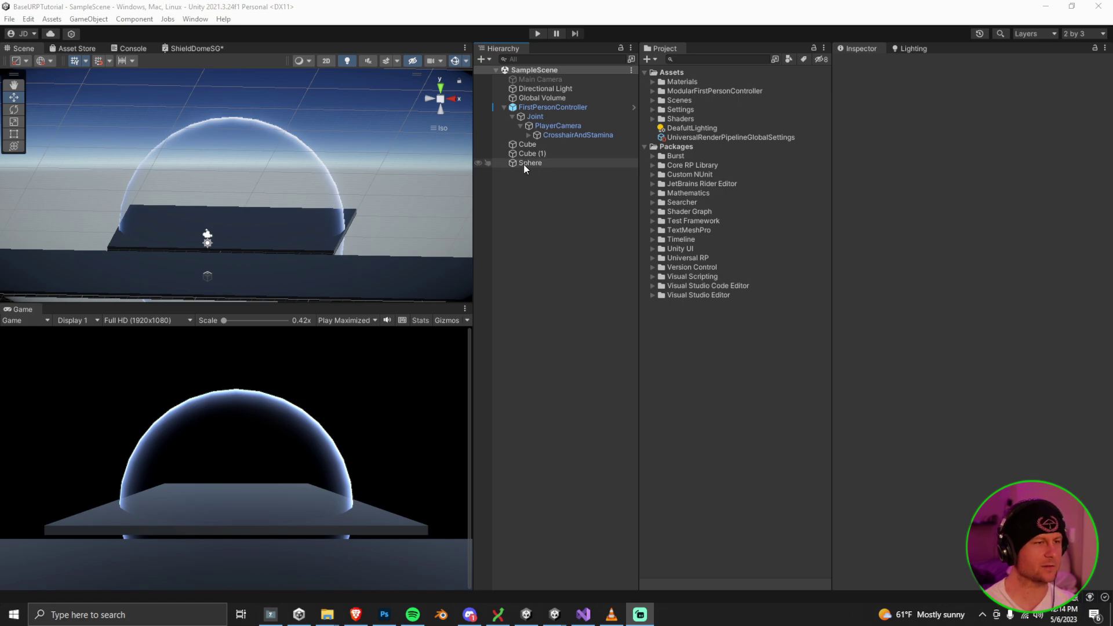
Maximize the ShieldDomeSG graph and add a Float property named InnerAlpha
click(190, 47)
double_click(191, 47)
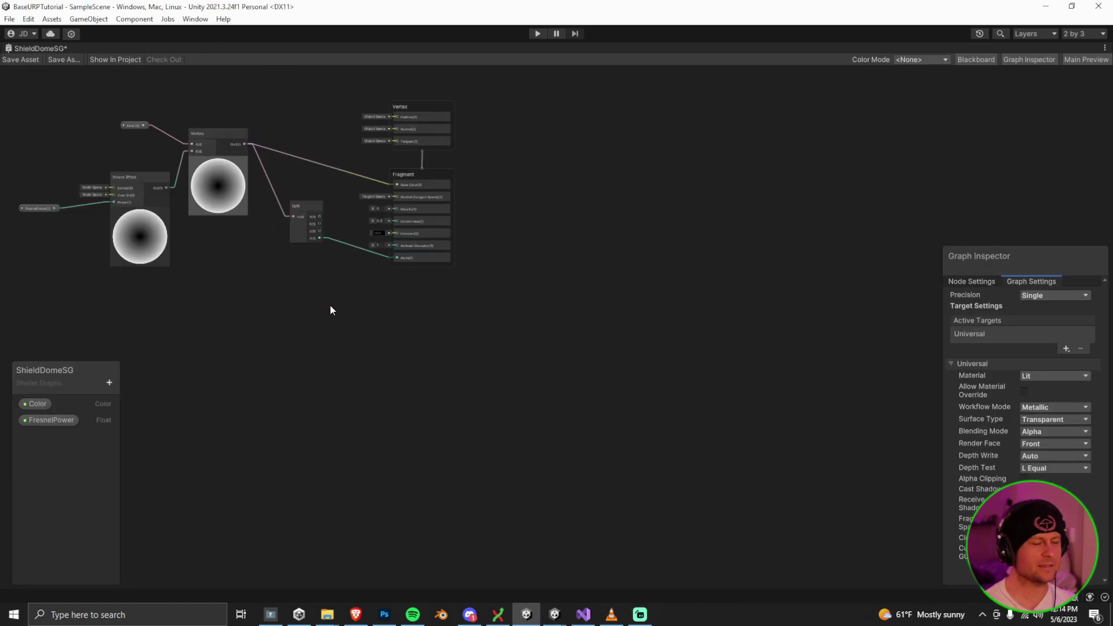
middle_drag(329, 305, 525, 315)
click(109, 383)
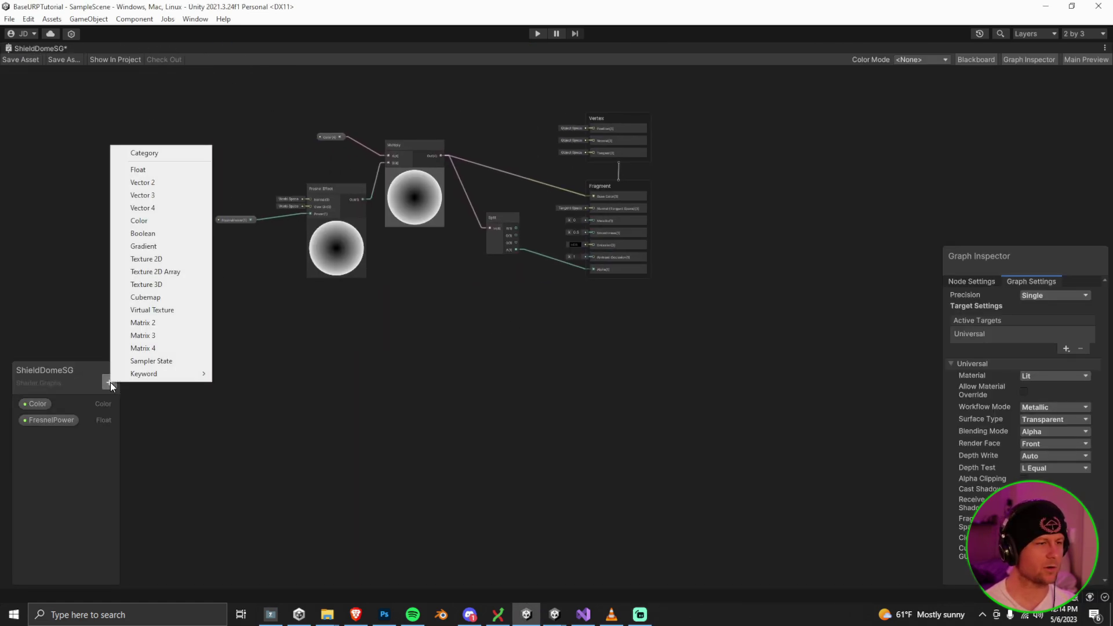
click(145, 170)
text(Alph)
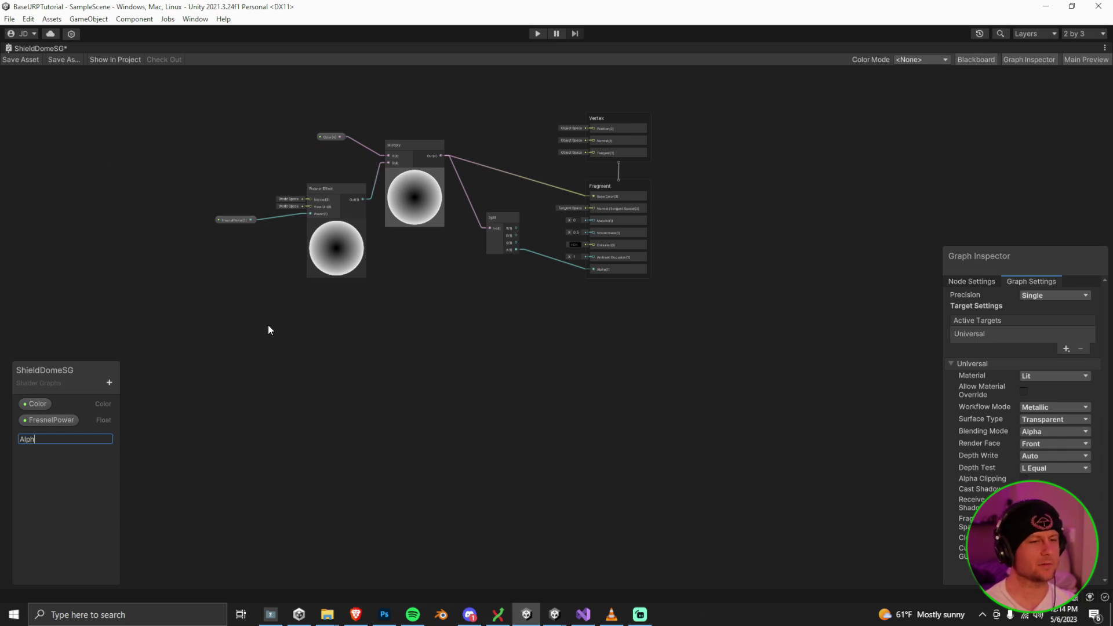
key(BackSpace)
key(BackSpace)
key(BackSpace)
key(BackSpace)
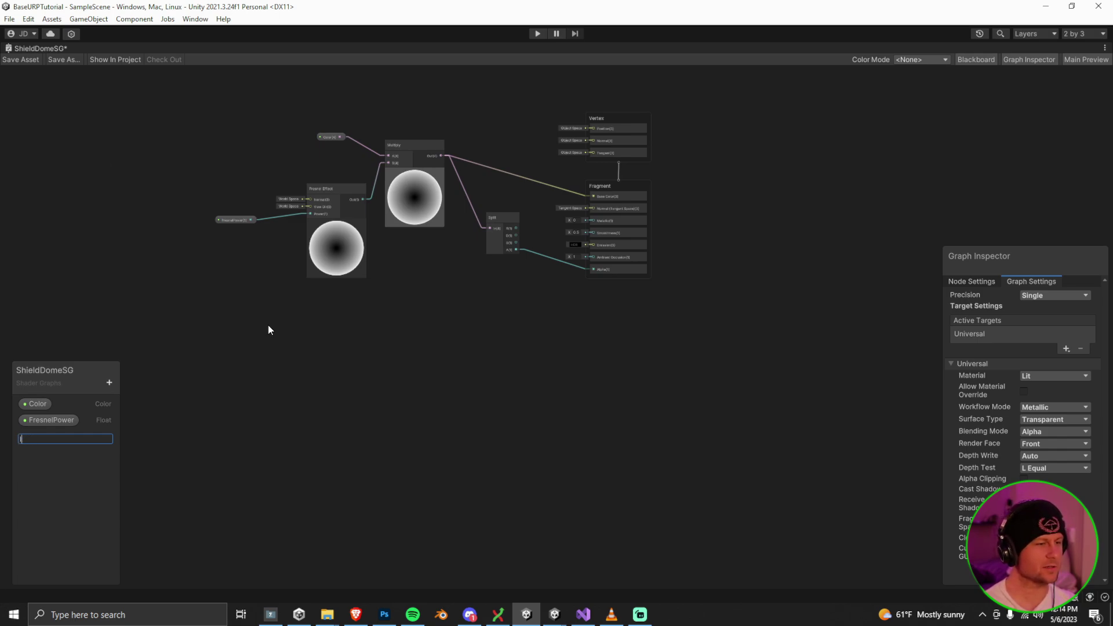
text(InnerAlpha)
key(Return)
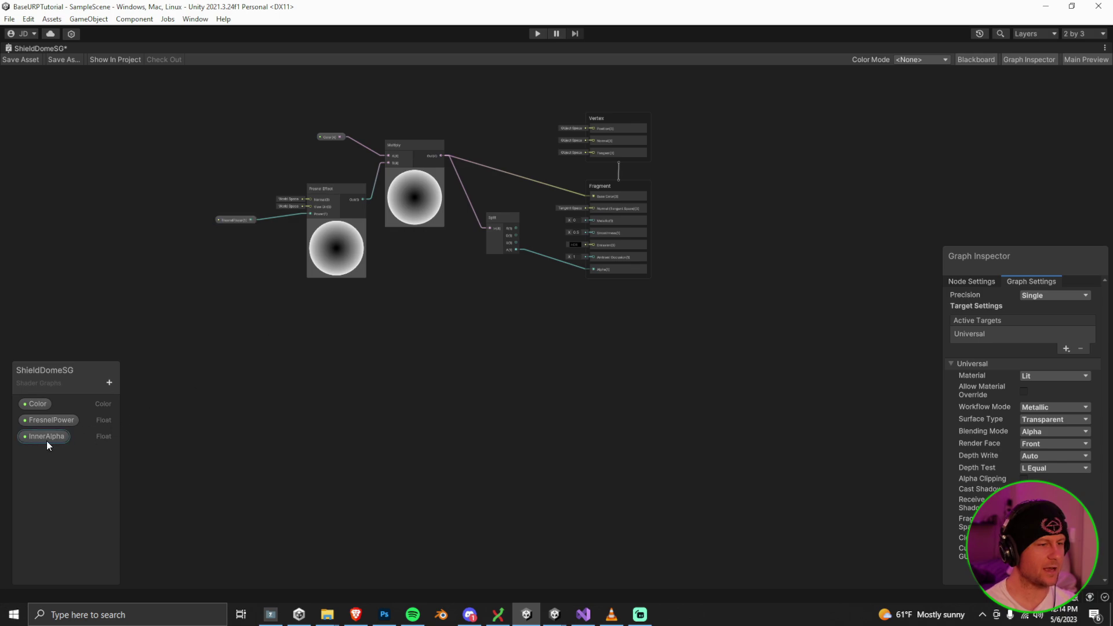
Place InnerAlpha in the graph below the Multiply node and connect it to the B input of a new Add node
drag(46, 438, 406, 341)
click(419, 339)
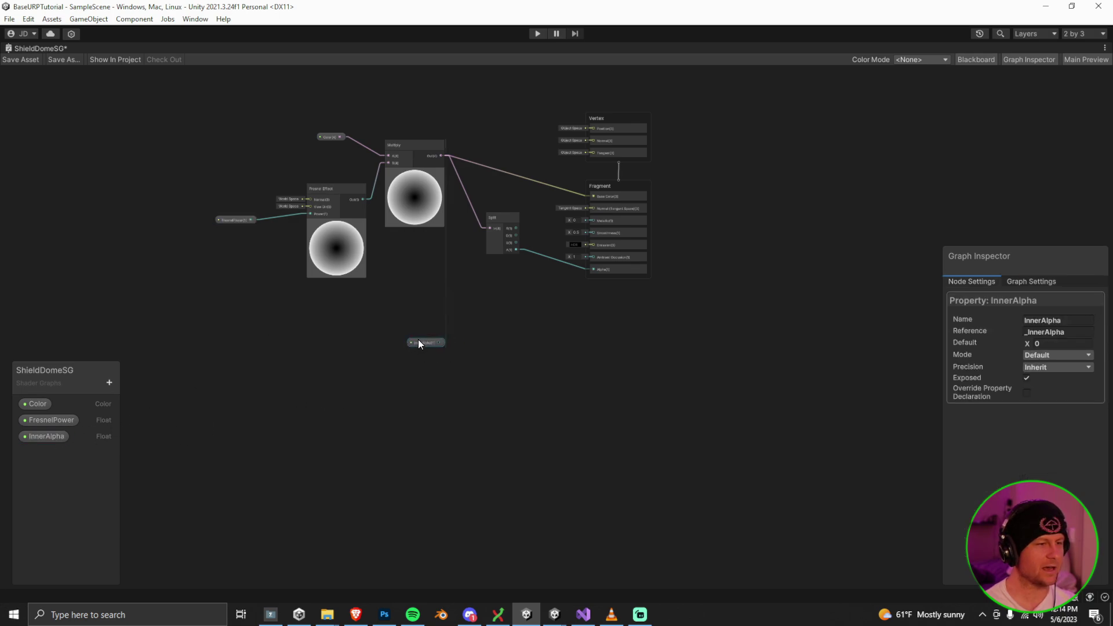
key(space)
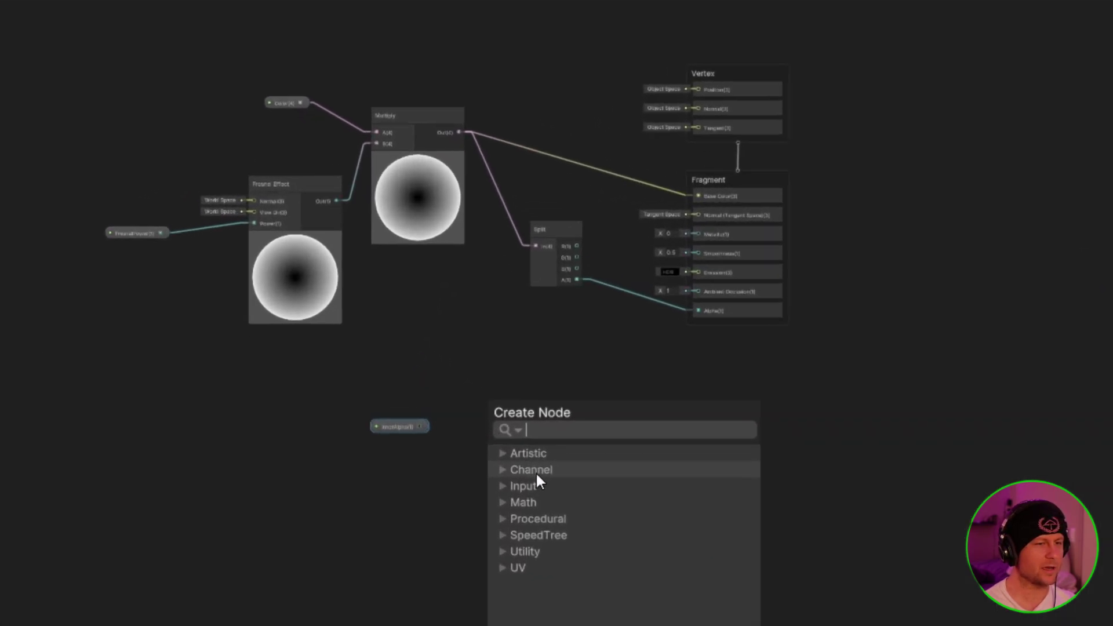
text(add)
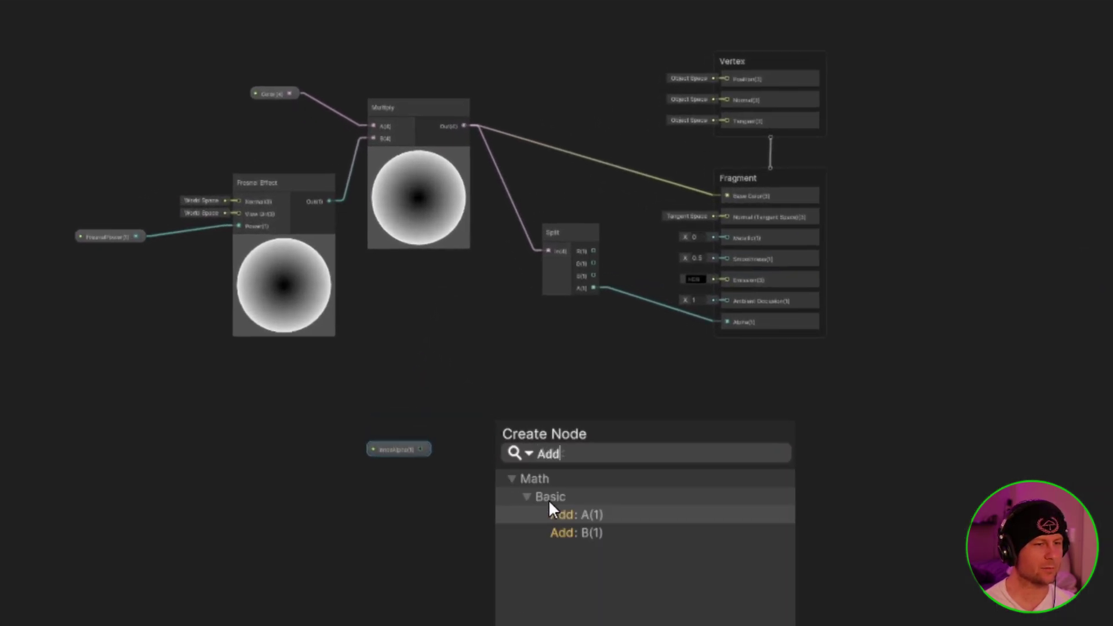
key(Return)
drag(545, 431, 537, 356)
drag(402, 444, 339, 505)
drag(554, 354, 501, 388)
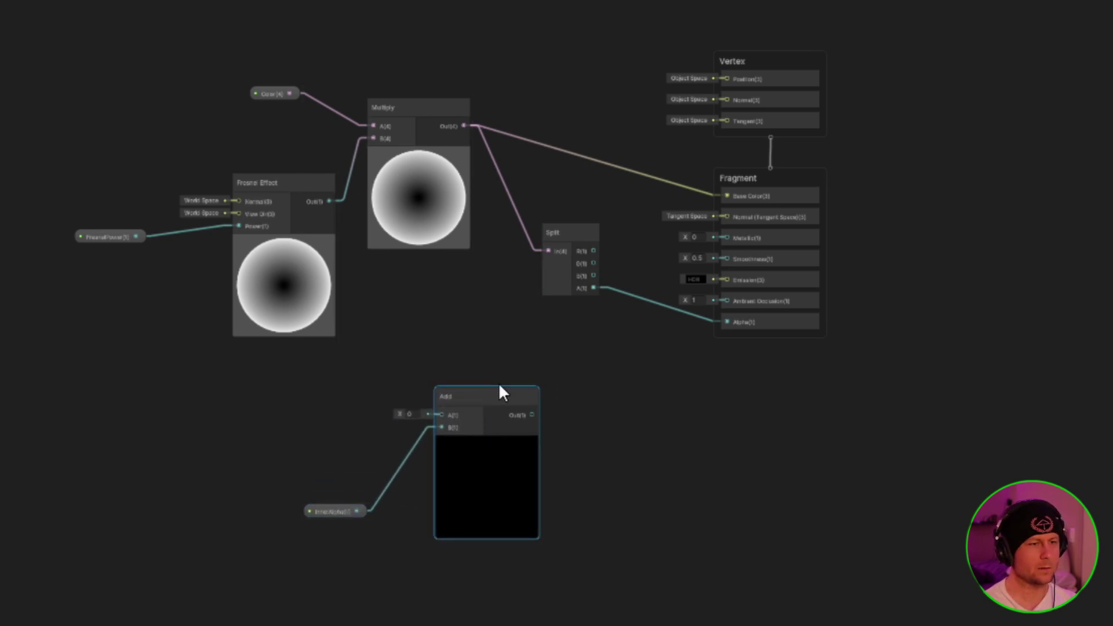
Delete the Split node and disconnect the Fresnel Effect output from Multiply, spacing out the Add and Fresnel nodes
right_click(566, 233)
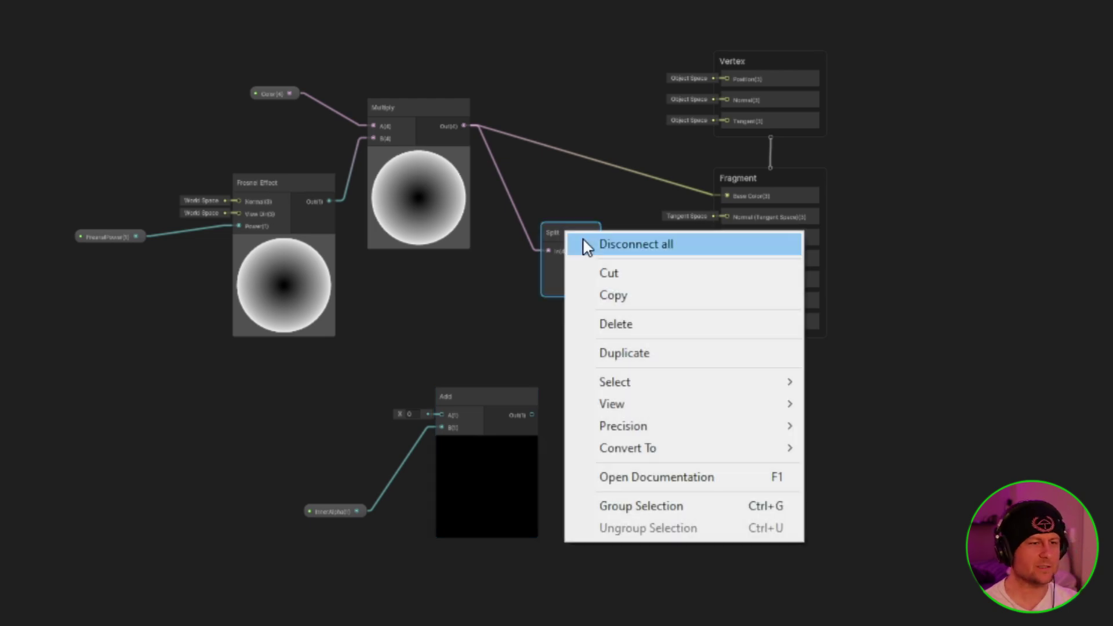
click(632, 325)
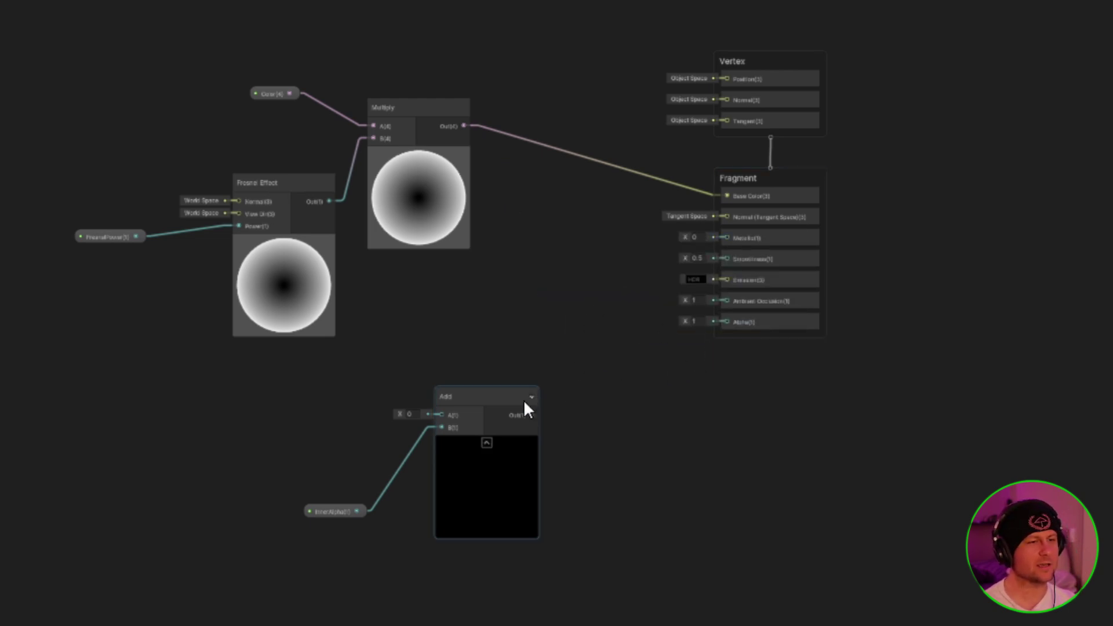
drag(523, 399, 516, 359)
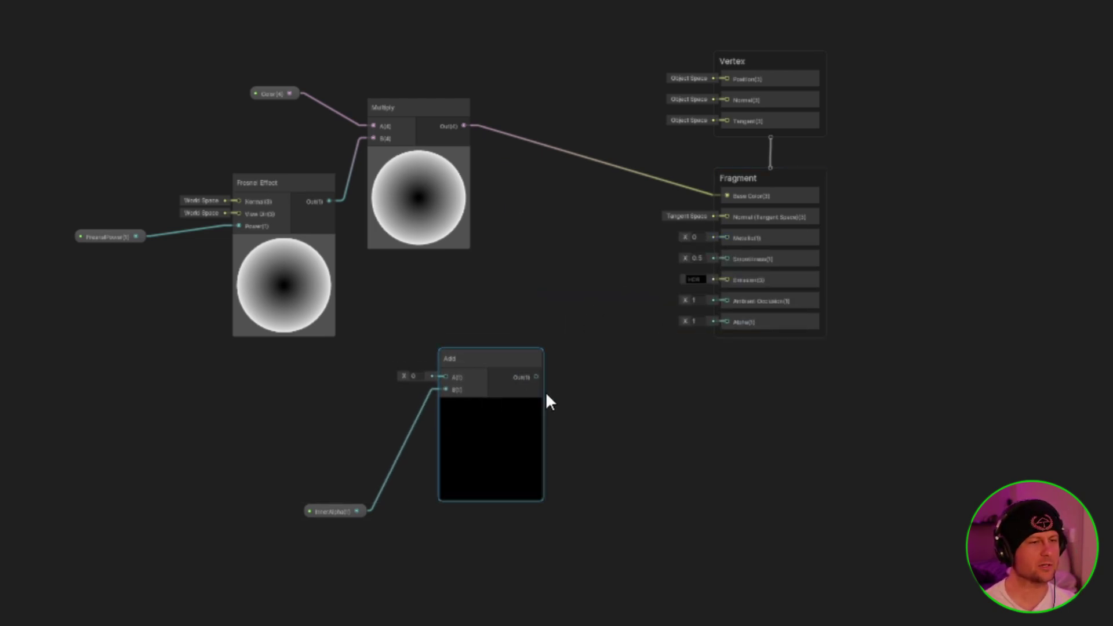
drag(251, 223, 25, 241)
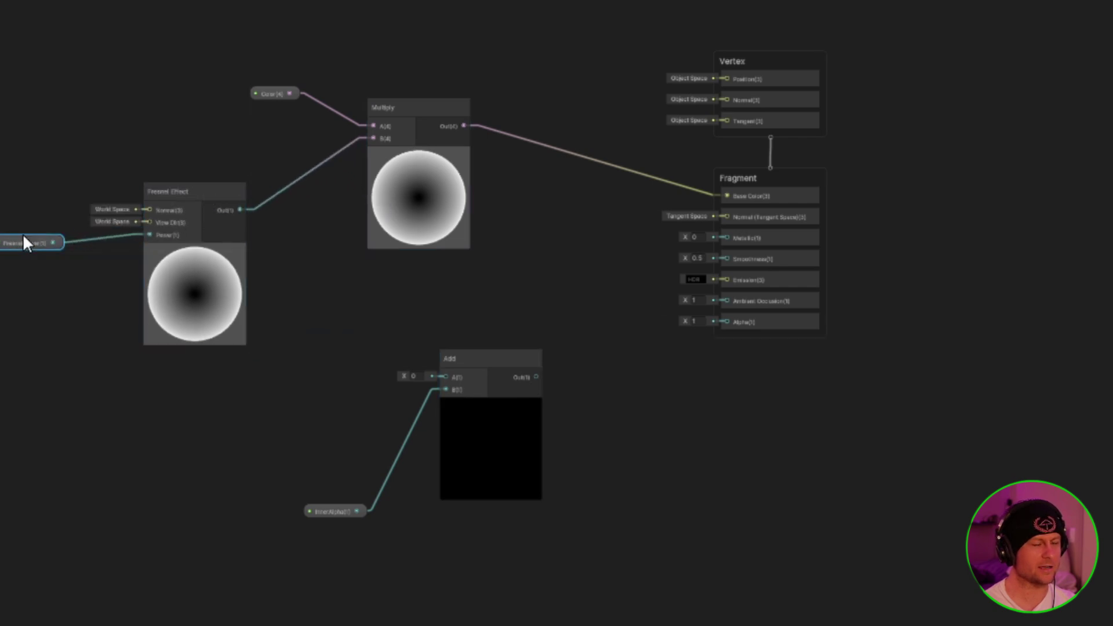
right_click(312, 174)
click(335, 191)
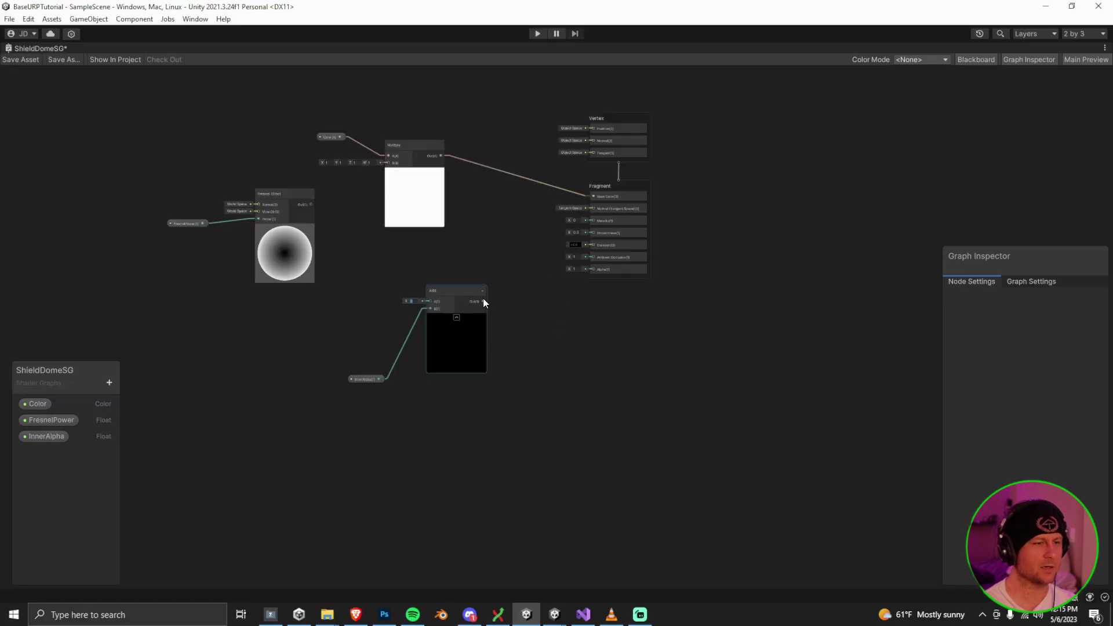
Feed the Add output into Multiply's B input and the fragment's Alpha, rearranging the nodes, and save the graph with the docked layout restored
drag(485, 301, 388, 163)
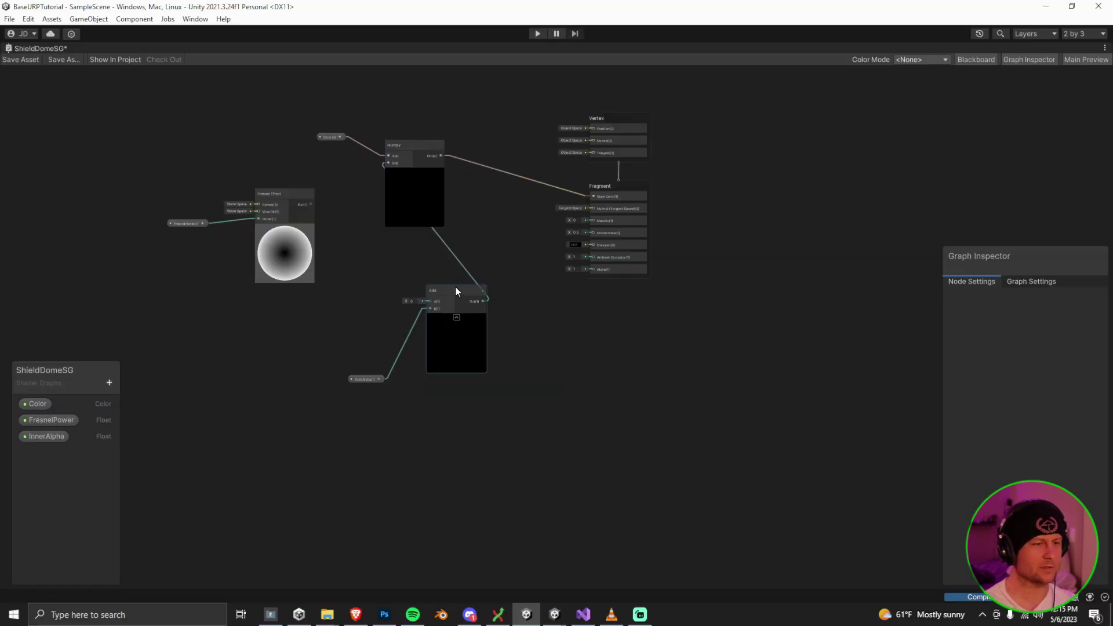
drag(454, 287, 381, 263)
drag(364, 379, 294, 357)
drag(383, 267, 377, 290)
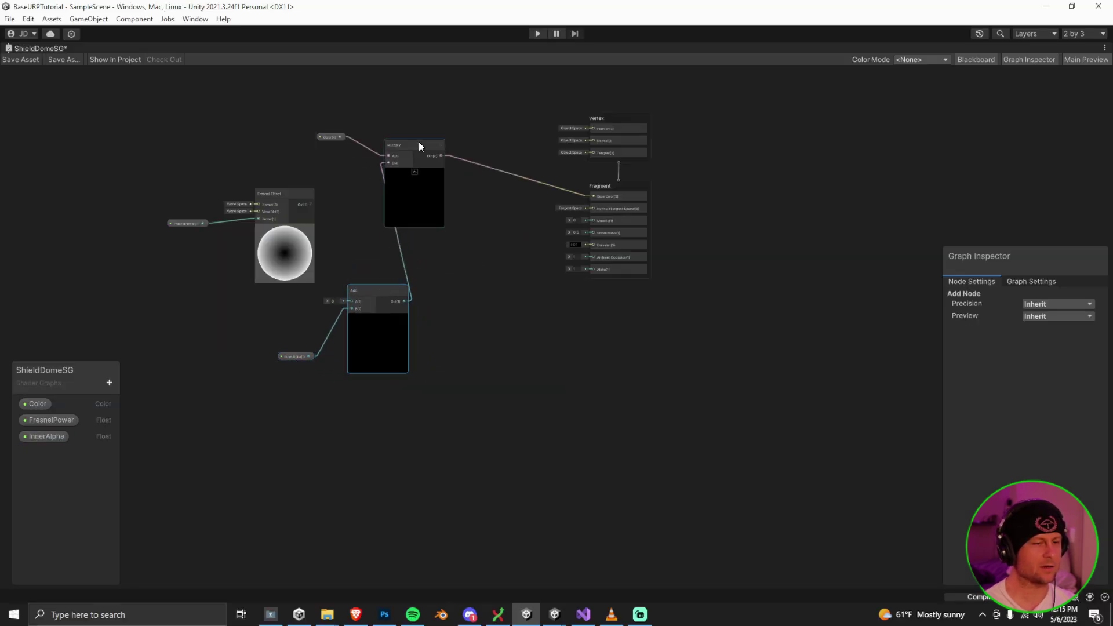
drag(418, 141, 483, 175)
drag(332, 137, 402, 150)
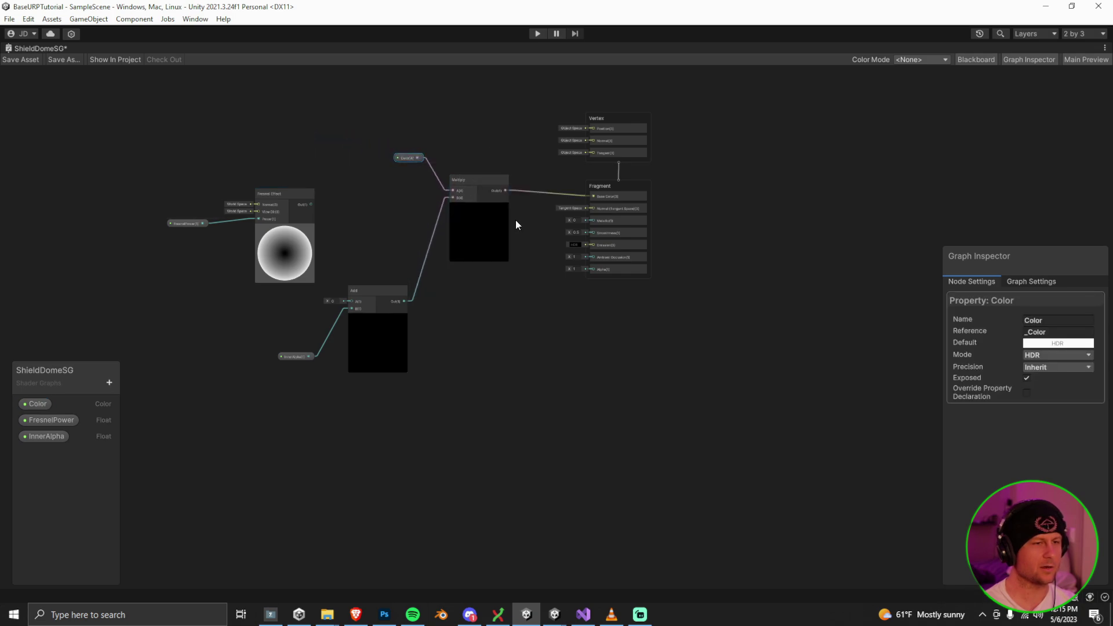
drag(405, 301, 592, 271)
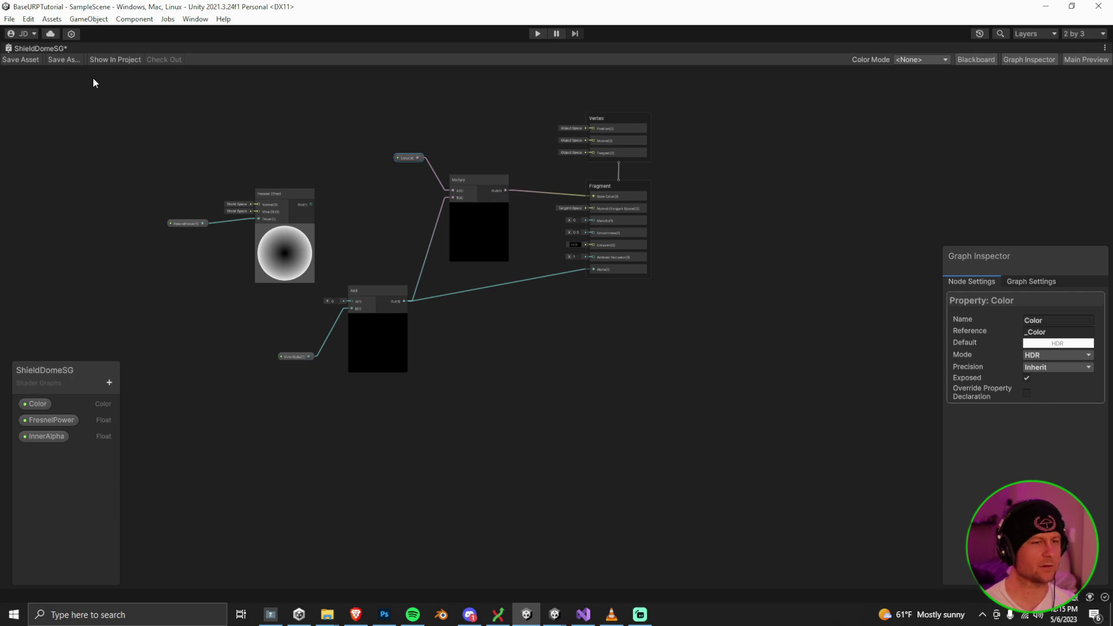
double_click(56, 47)
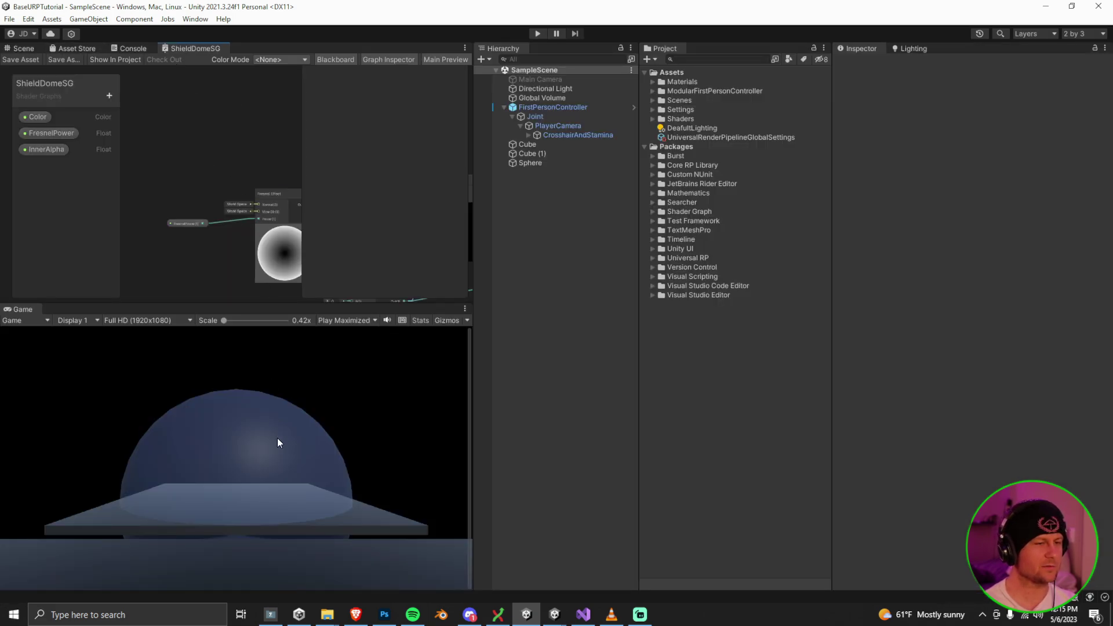
Set the ShieldDomeSG graph's Render Face to Both, save the asset and return to the docked layout
double_click(212, 48)
click(1017, 283)
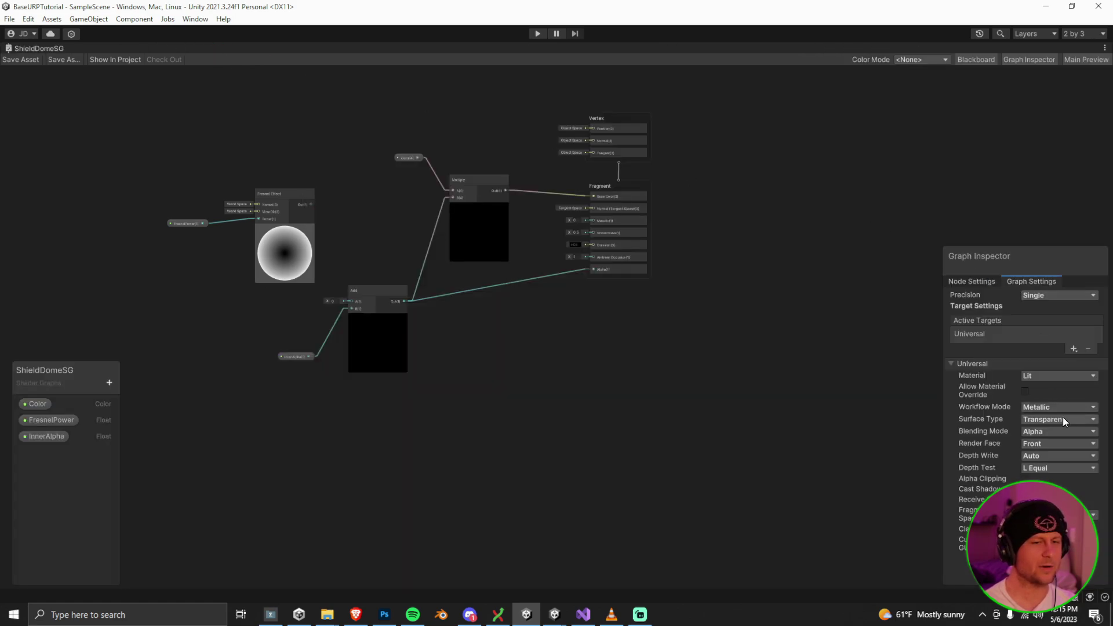
click(1053, 445)
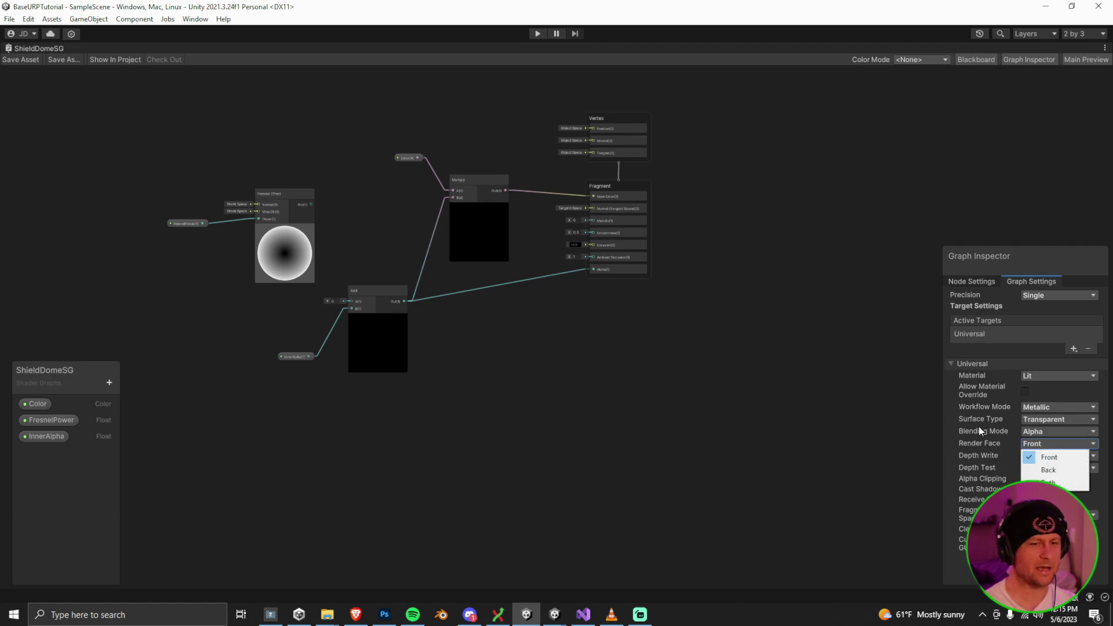
click(1050, 482)
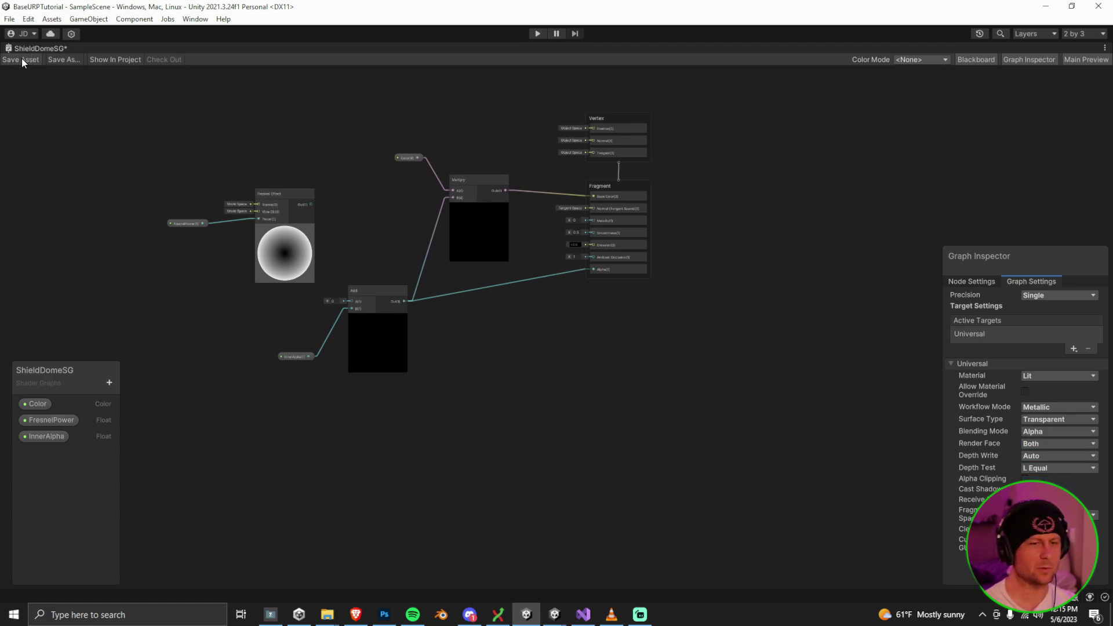
double_click(40, 48)
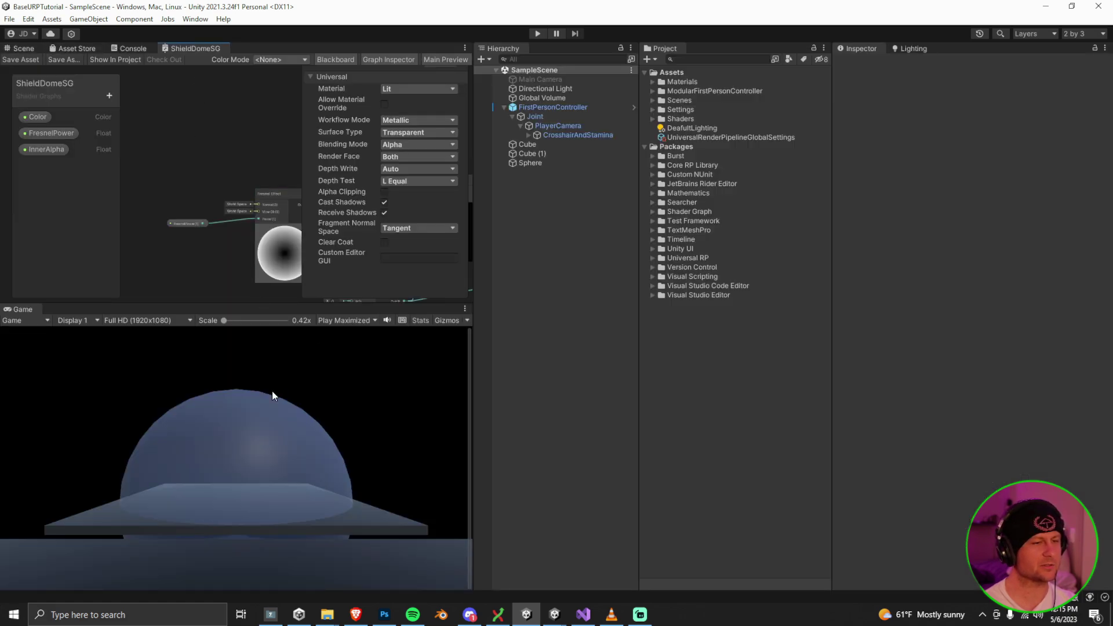
Play the scene, walk the character into the dome to inspect it from inside, and stop playback
click(537, 33)
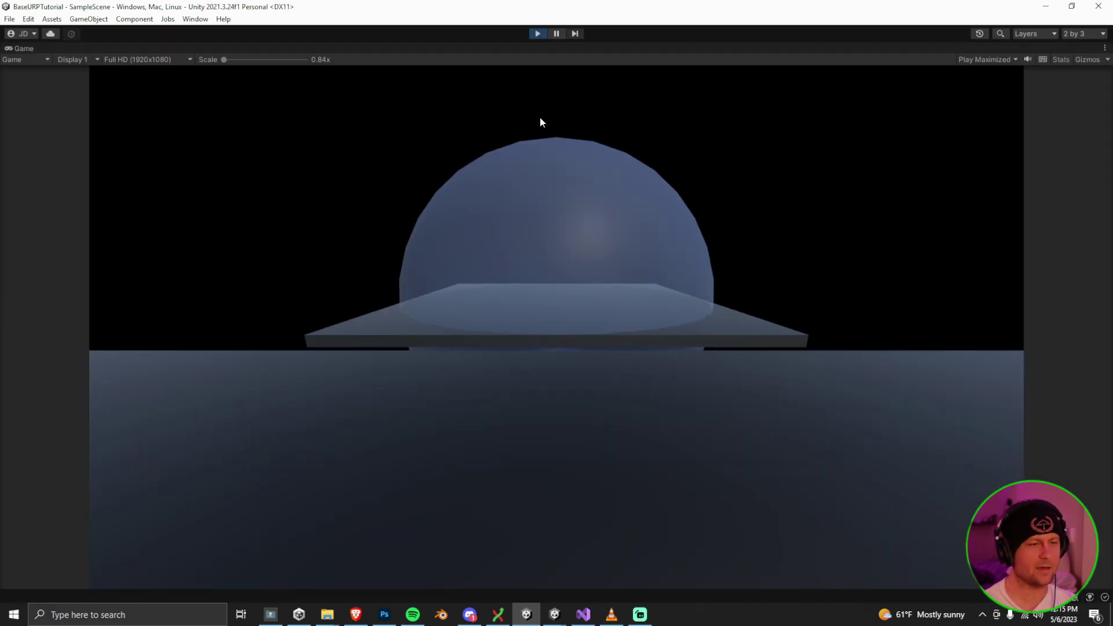
key(w)
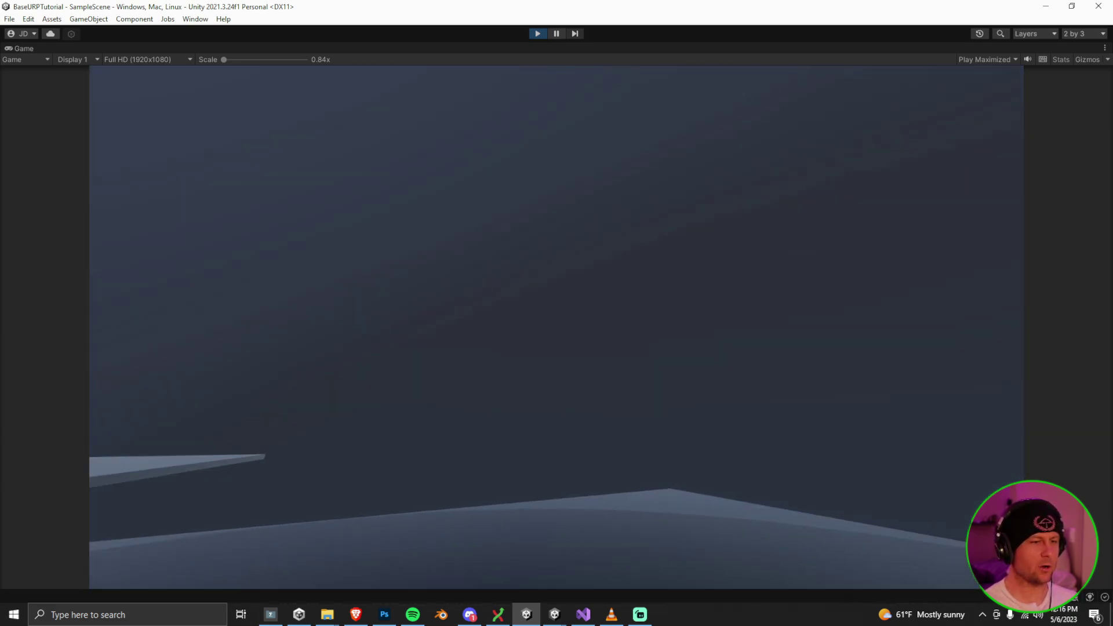
key(ctrl+p)
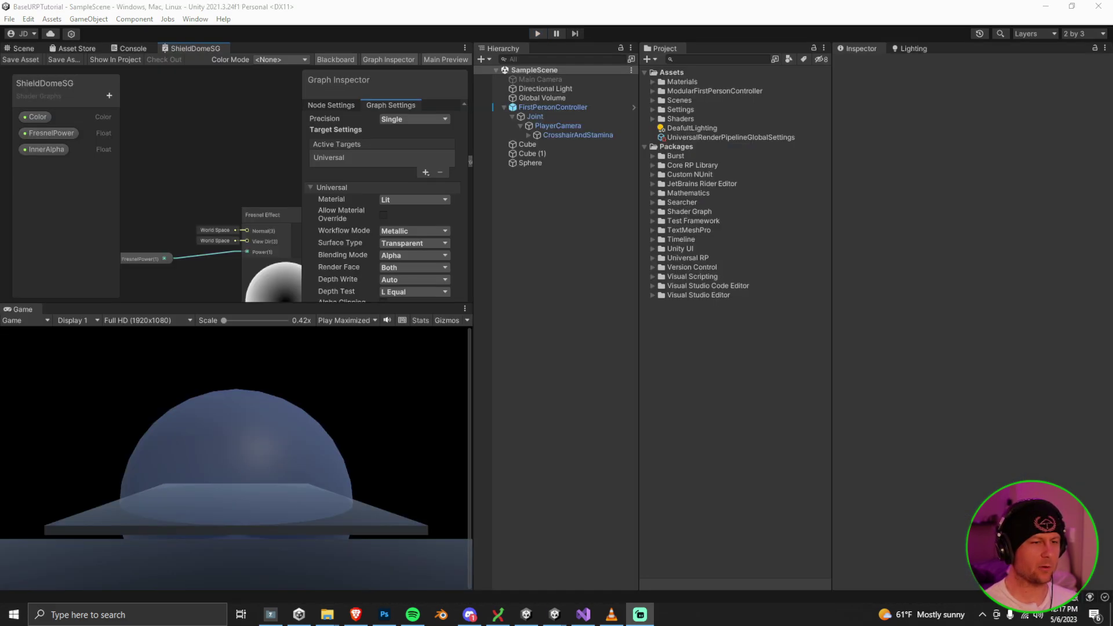
Connect the Fresnel Effect output to the Add node's A input, save the graph and return to the docked layout
double_click(195, 47)
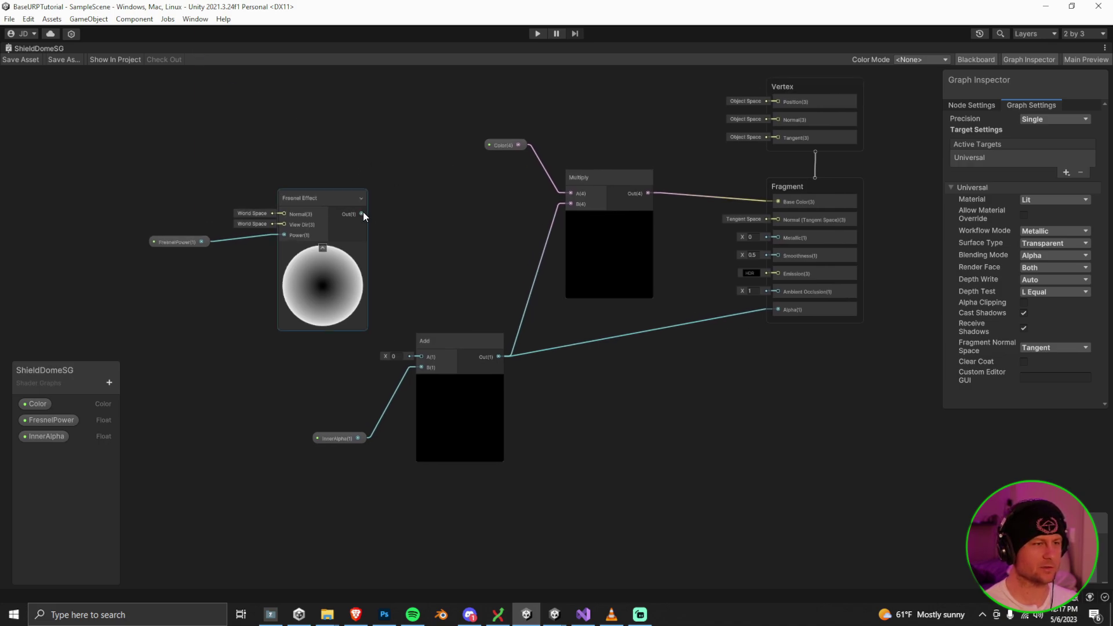
drag(362, 214, 422, 356)
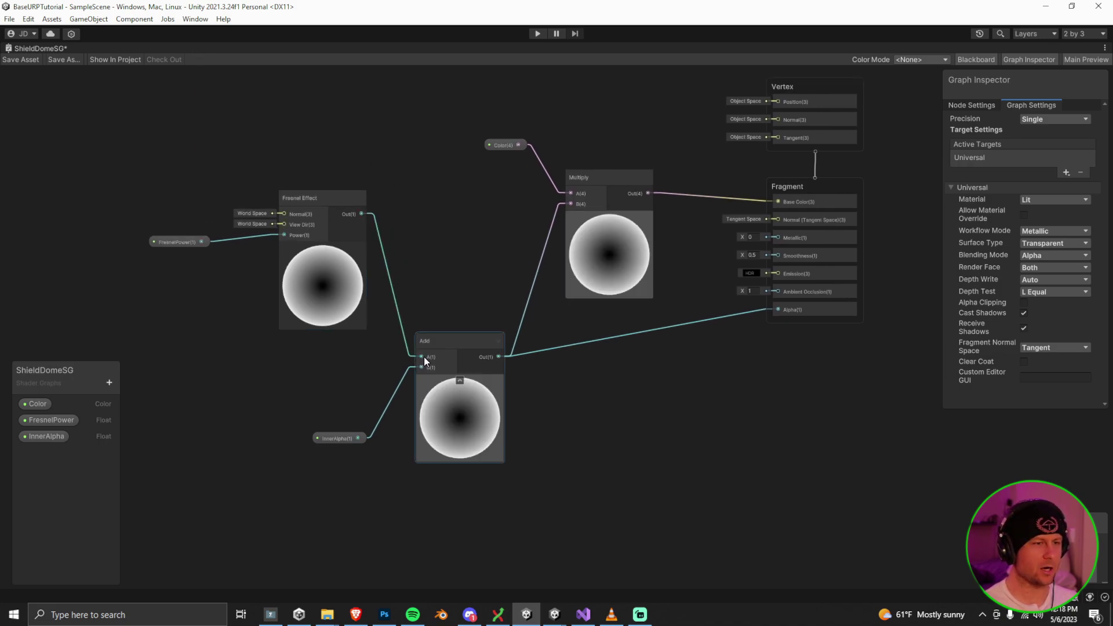
double_click(39, 47)
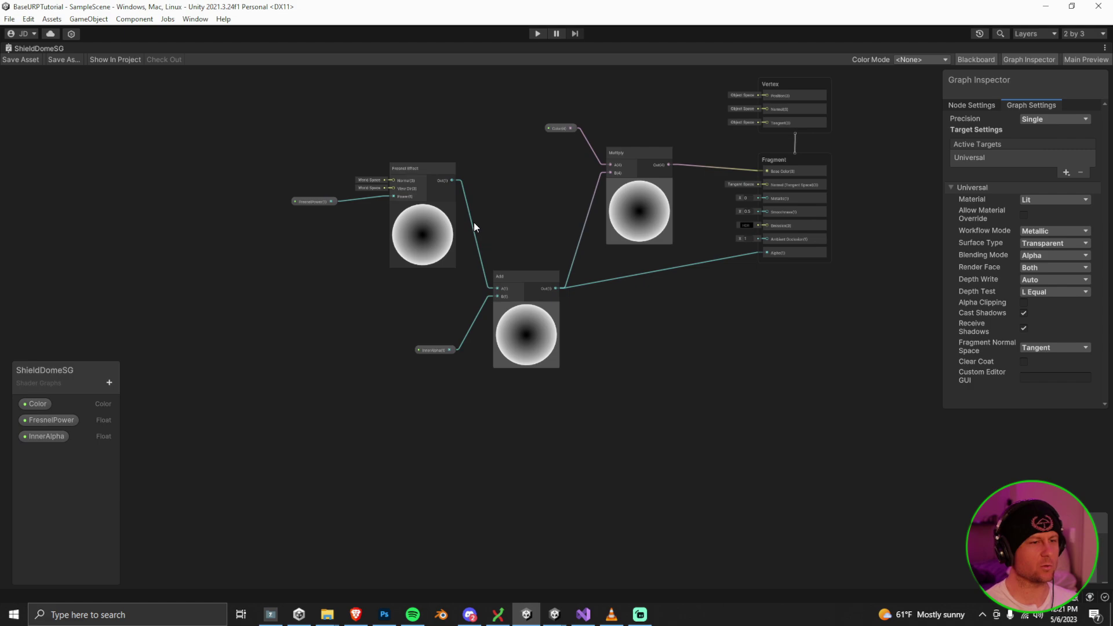
Delete the connection between the Fresnel Effect output and the Add node's A input
right_click(474, 223)
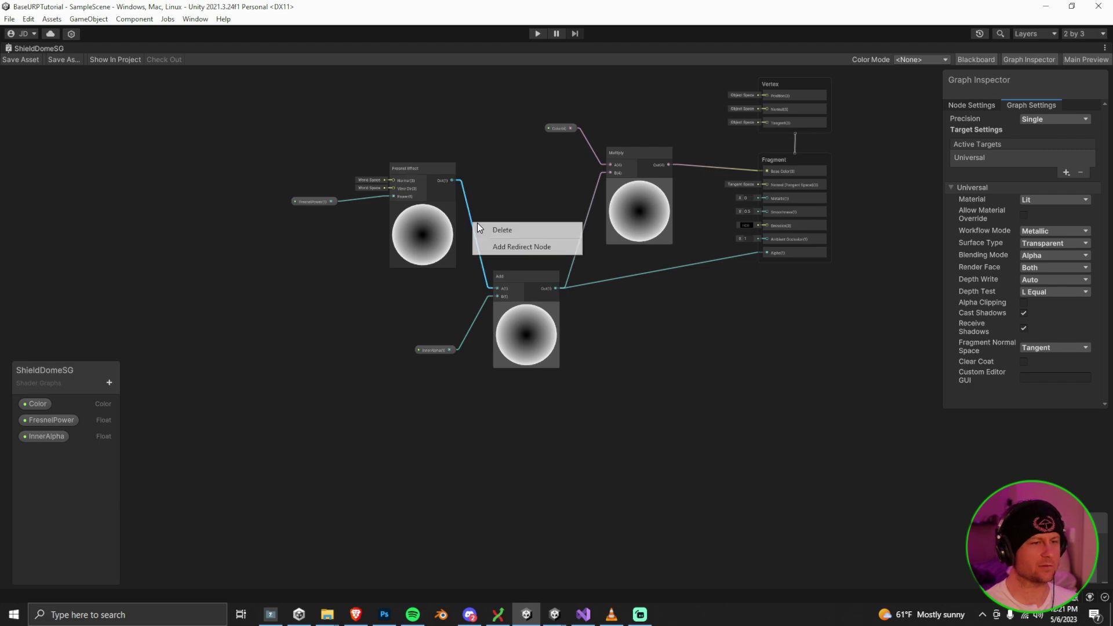
click(507, 238)
middle_drag(506, 238, 714, 182)
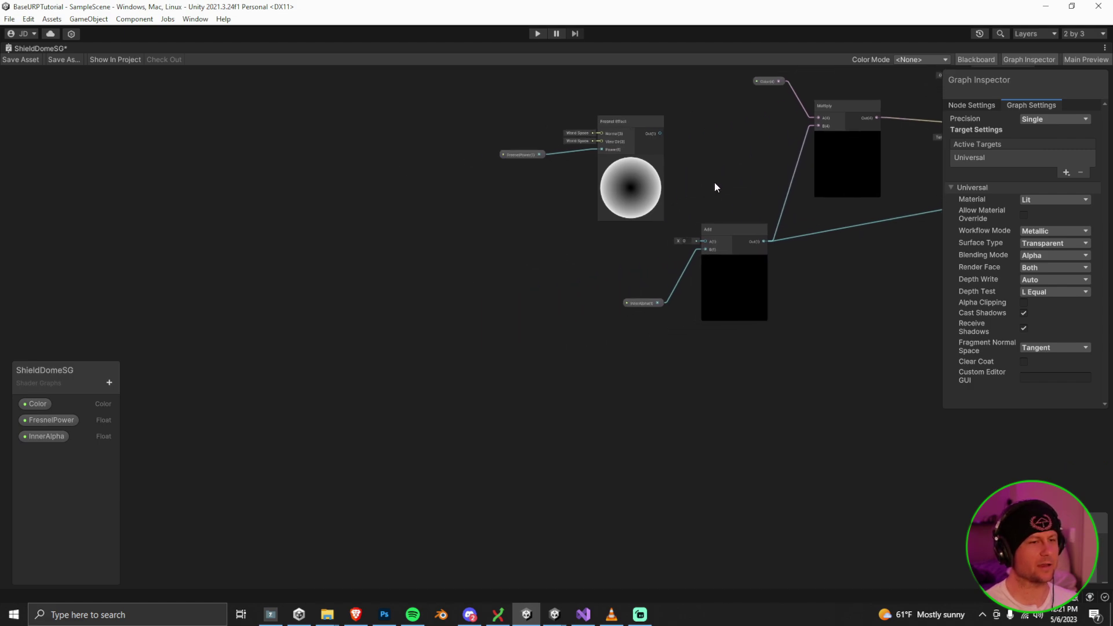
Create a View Direction node in the empty area to the left of the existing nodes
right_click(296, 267)
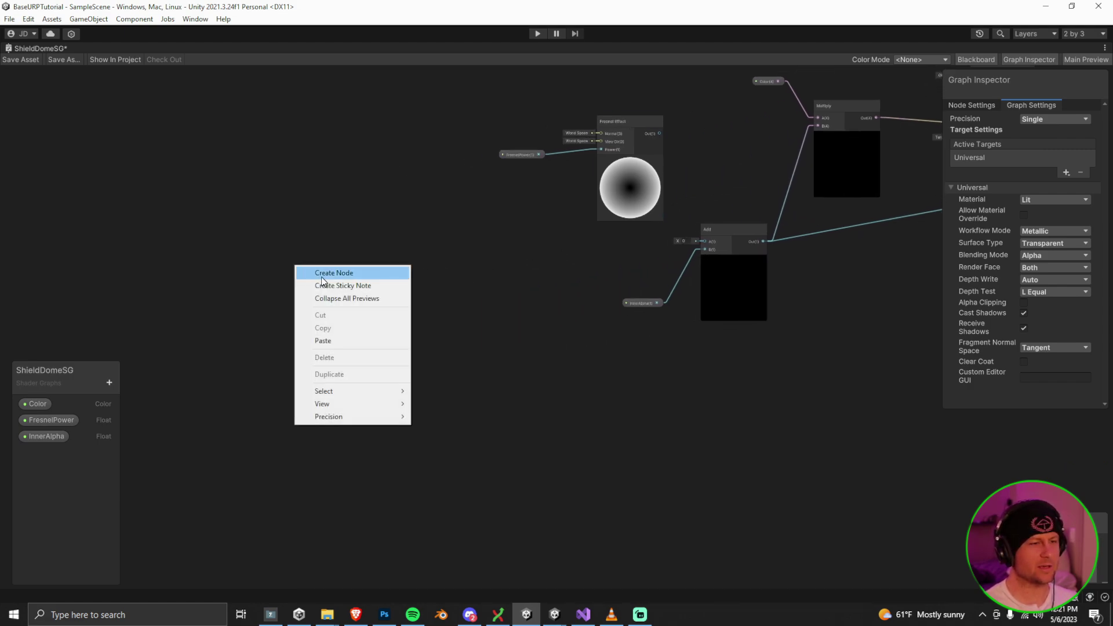
click(321, 277)
text(View)
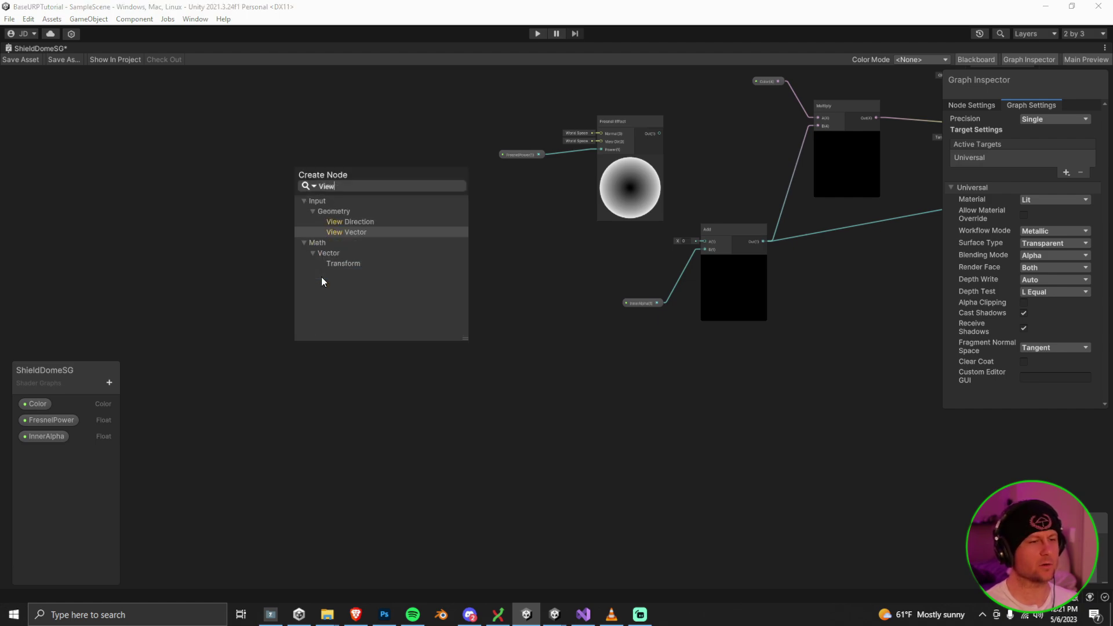
key(Return)
Create a Normal Vector node and align it directly above the View Direction node
right_click(322, 206)
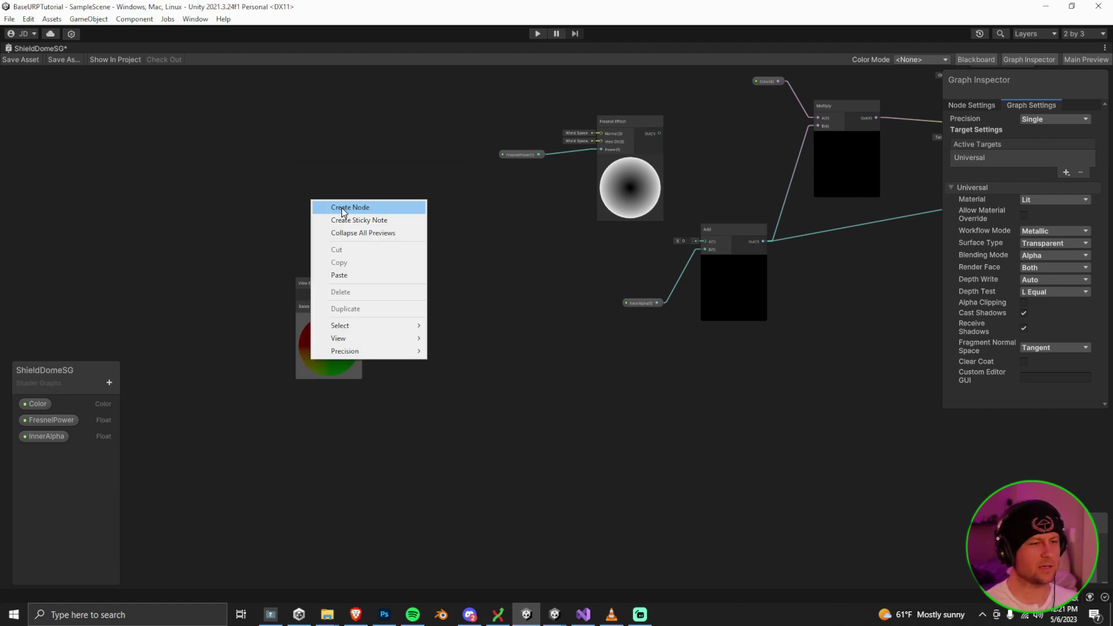
click(342, 207)
text(Nor)
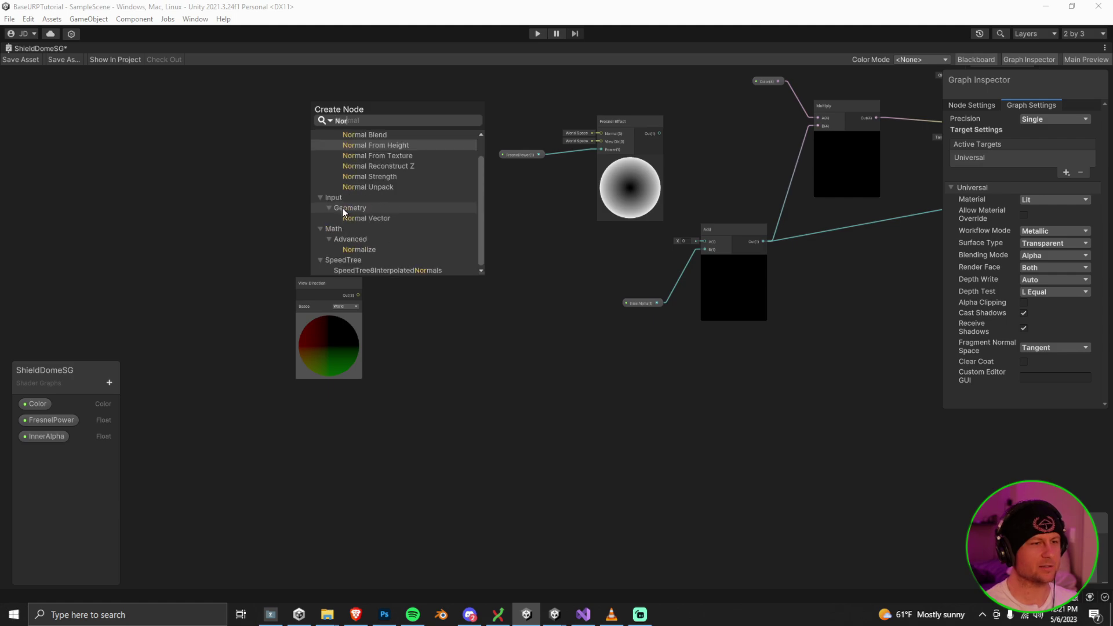
text(mal Vector)
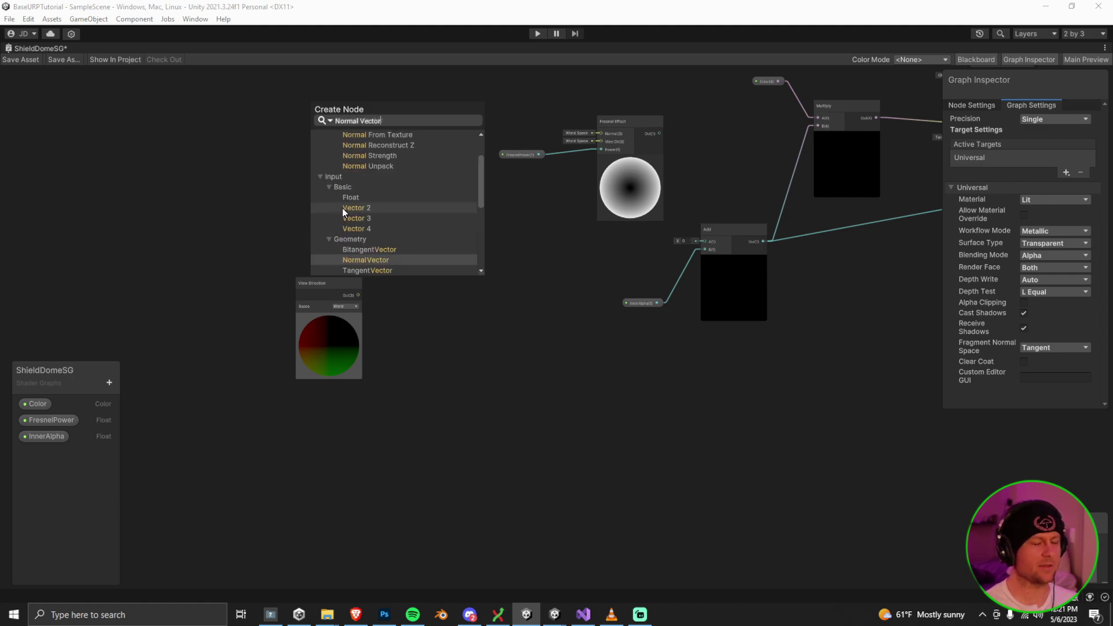
key(Return)
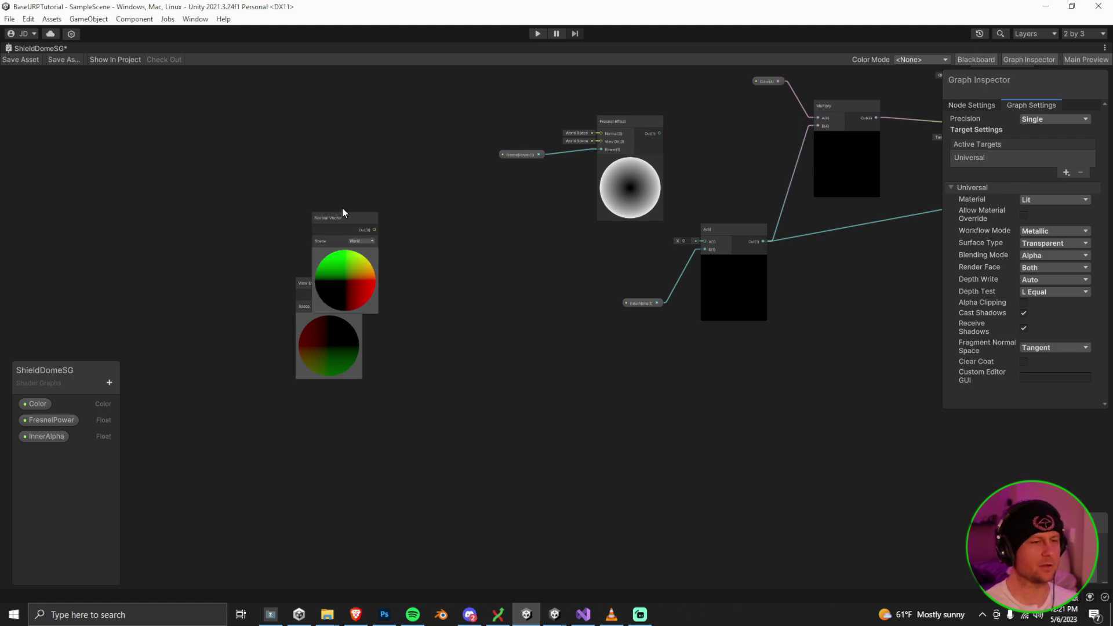
drag(360, 219, 349, 207)
drag(342, 168, 345, 171)
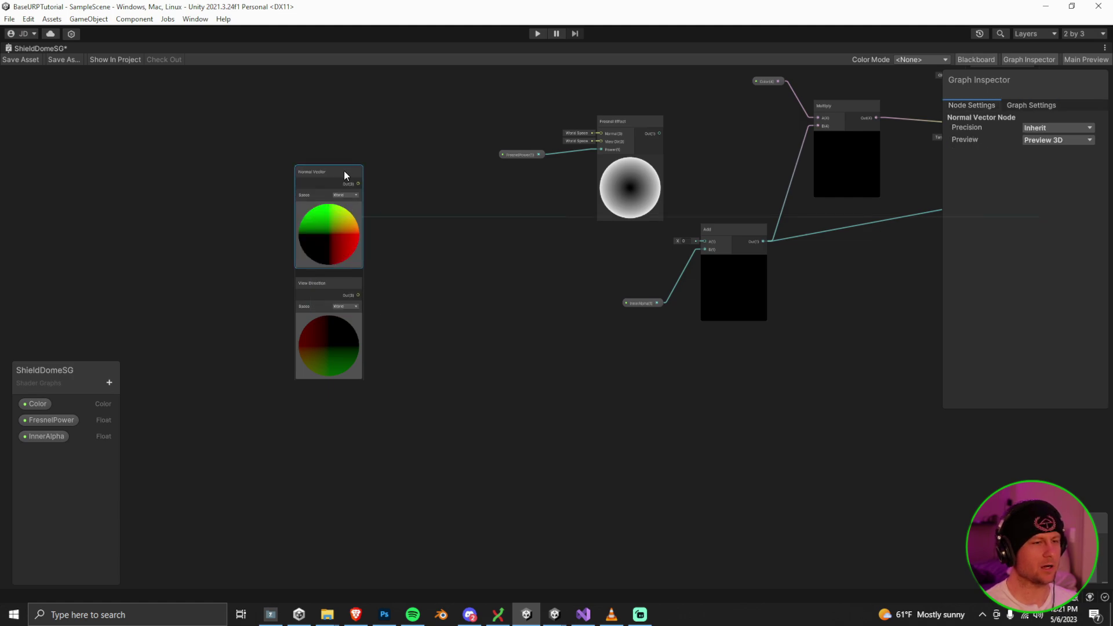
Add a Dot Product node with Normal Vector feeding its A input and View Direction feeding its B input
key(space)
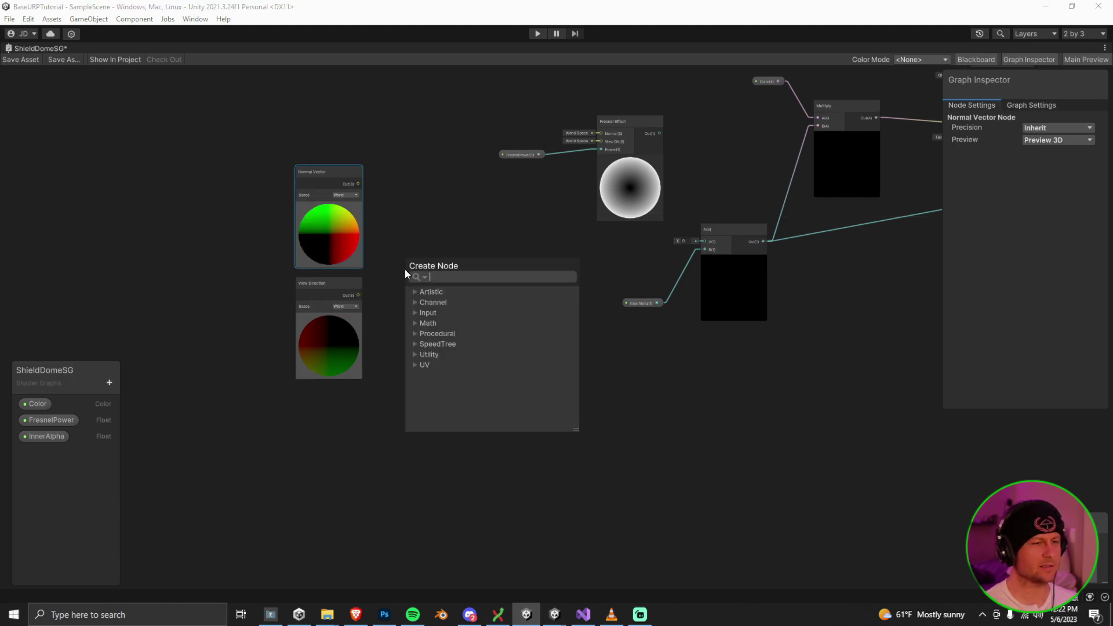
text(dot)
key(Return)
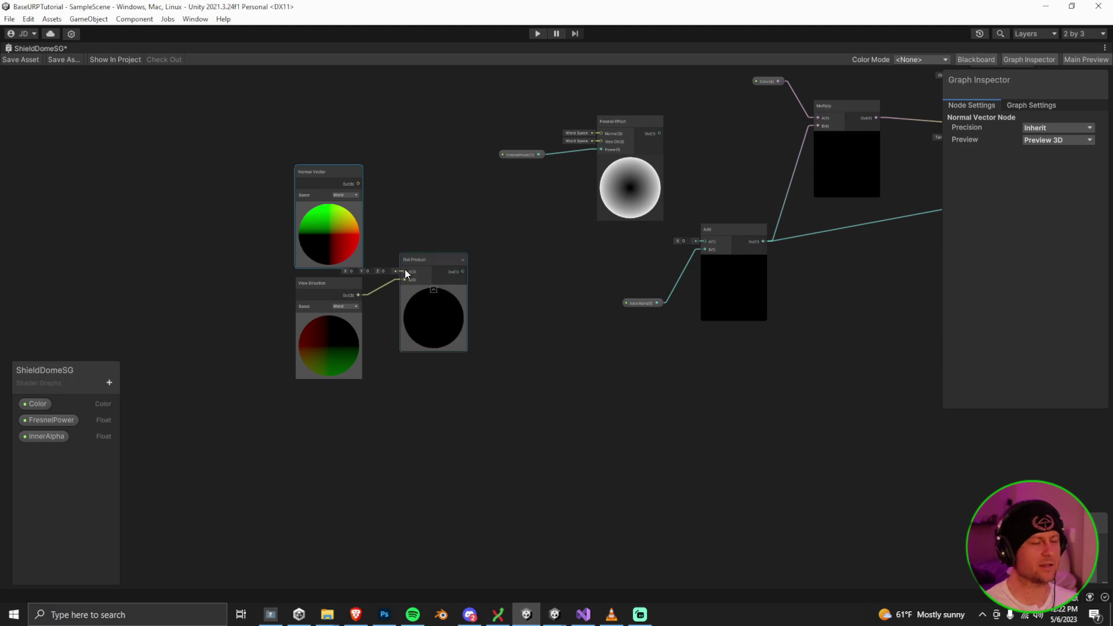
drag(405, 270, 440, 242)
drag(357, 184, 413, 253)
Shift the Normal Vector, View Direction and Dot Product nodes left, and put FresnelPower back beside the Fresnel Effect node
drag(305, 163, 457, 302)
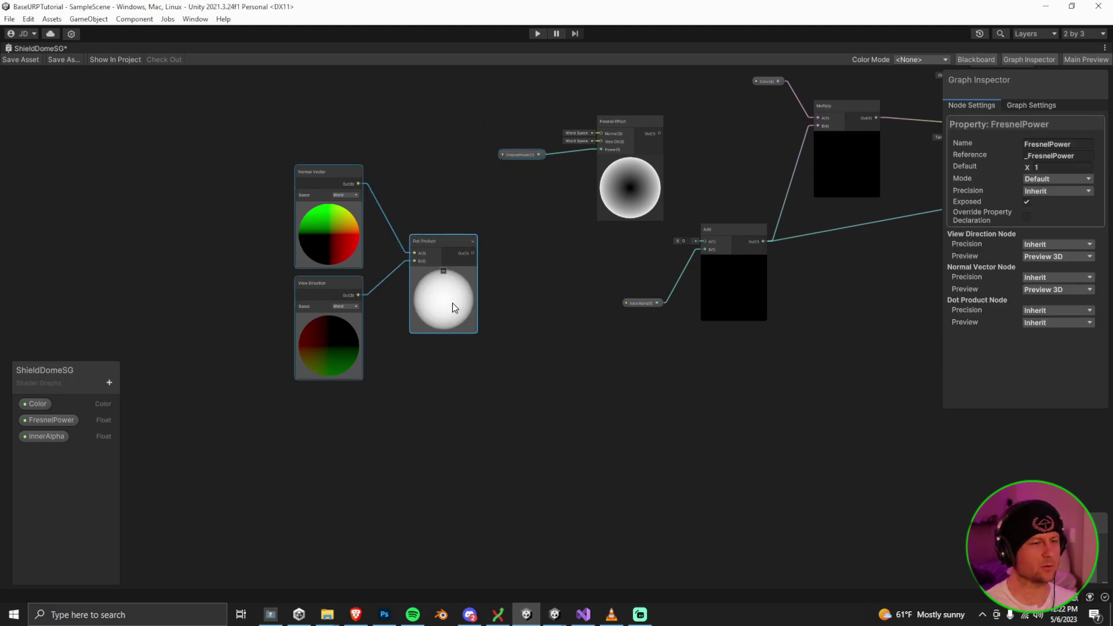
drag(441, 244, 362, 244)
drag(436, 154, 533, 158)
key(ctrl+z)
click(462, 172)
click(441, 243)
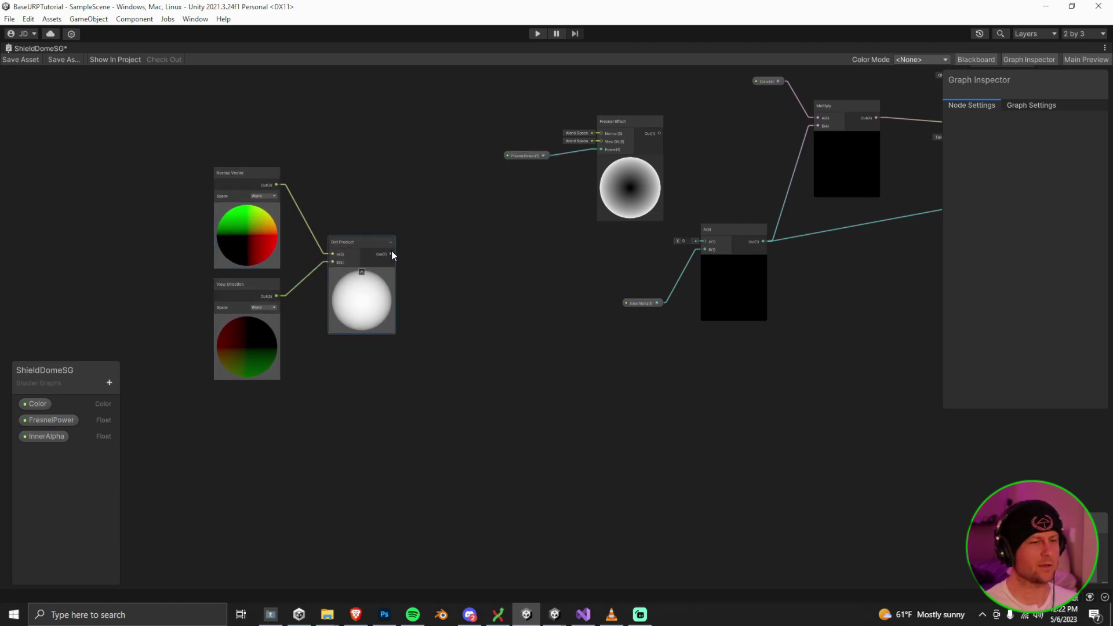
Create a Clamp node from the Dot Product output and connect that output to its In input
drag(391, 254, 434, 255)
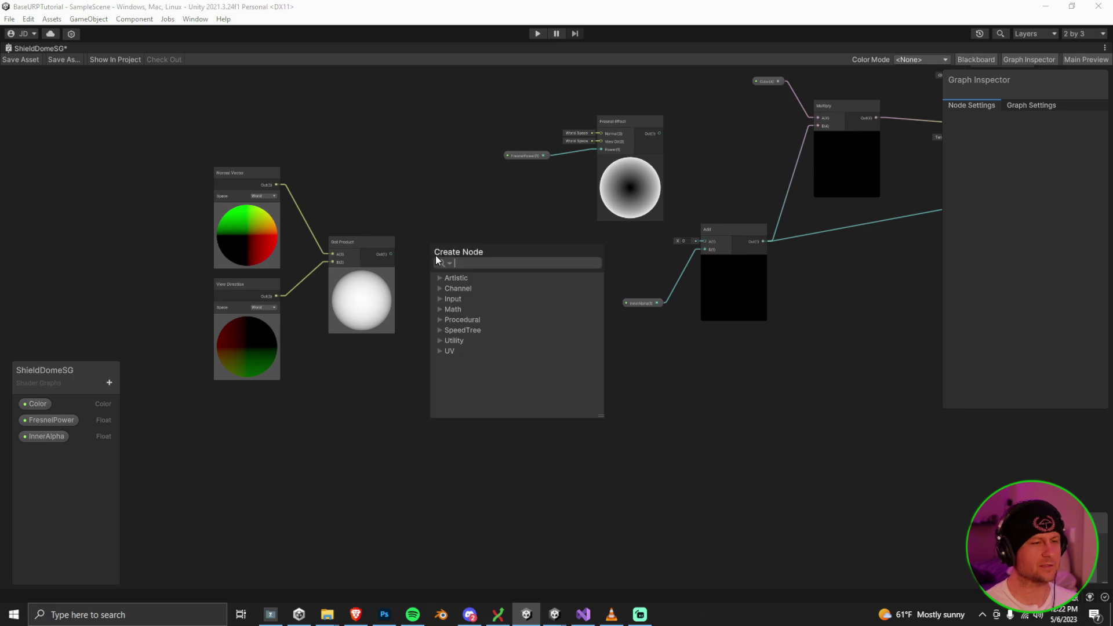
text(Clamp)
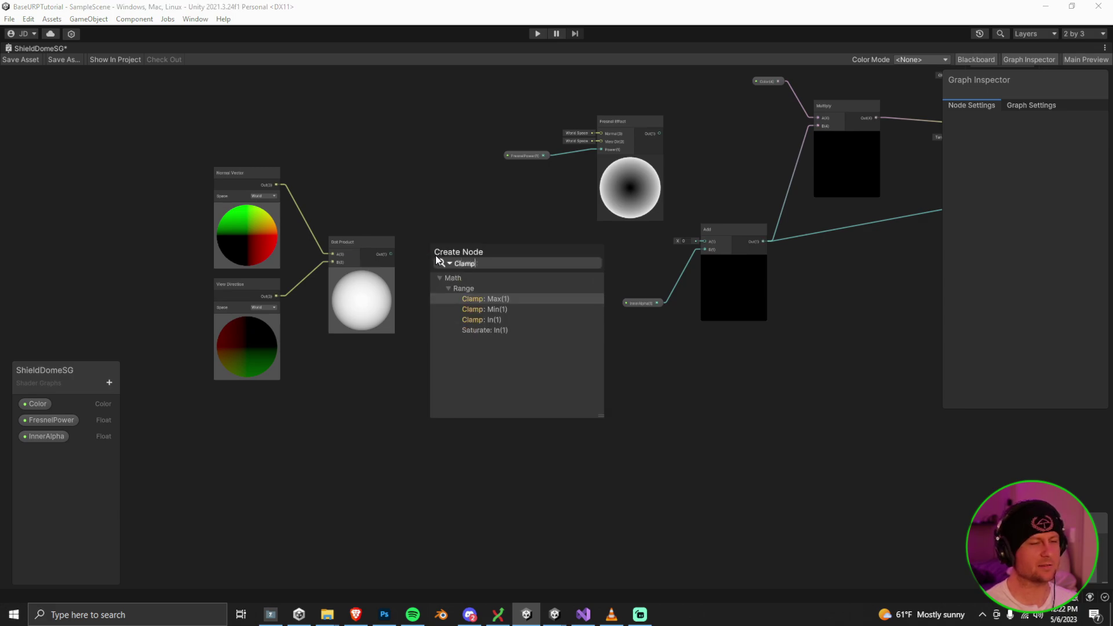
key(Return)
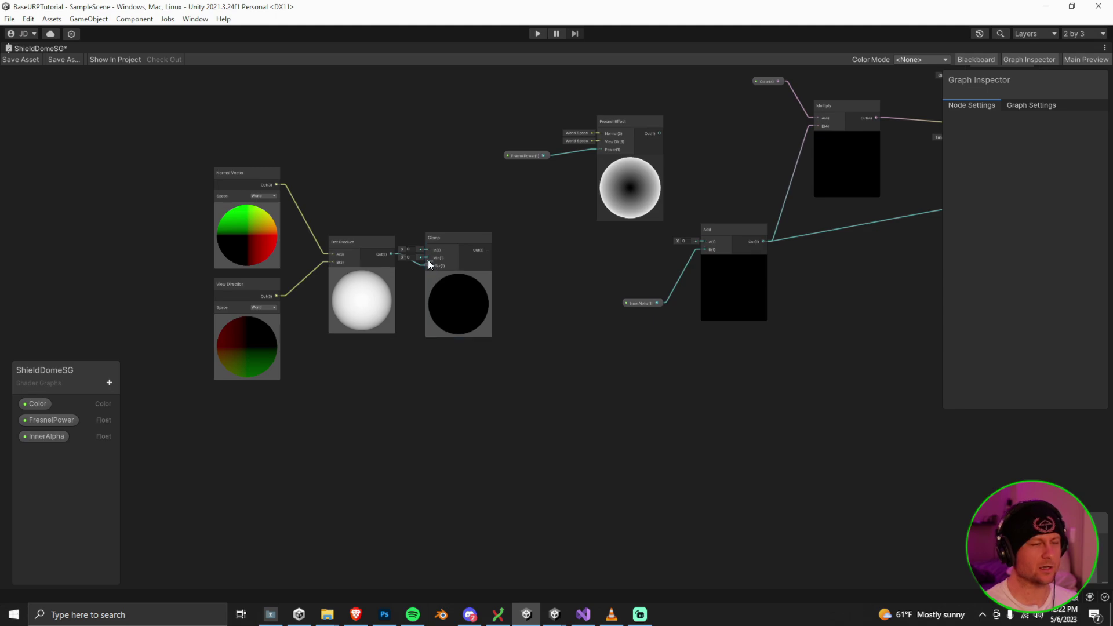
drag(427, 248, 430, 249)
click(413, 254)
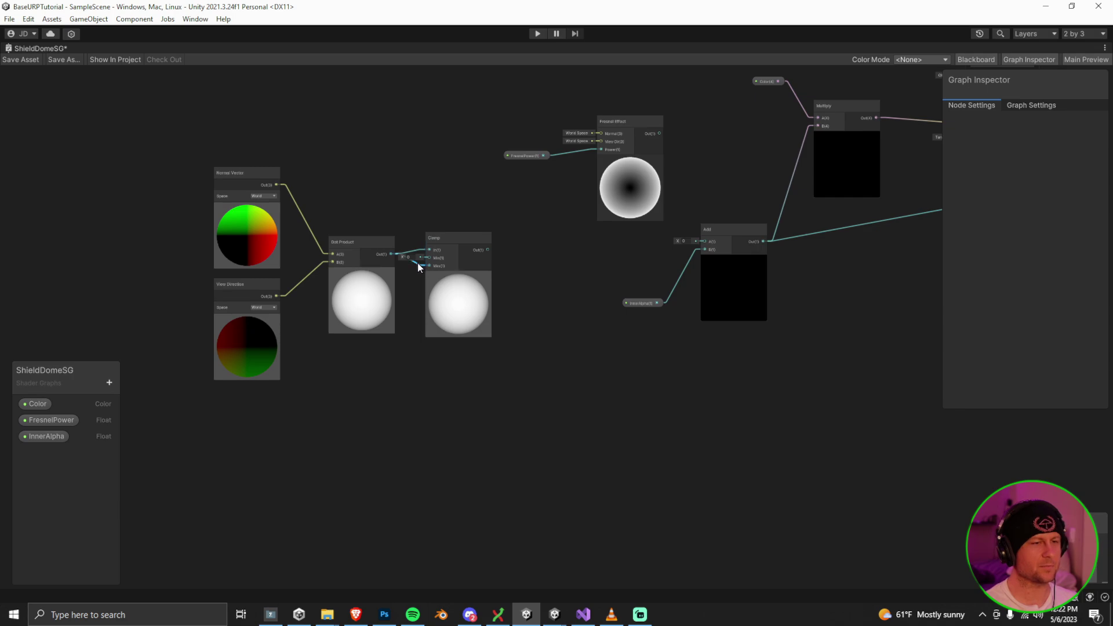
Delete the surplus Dot Product link into the Clamp node's Max input and check its Min and Max values
right_click(419, 263)
click(447, 271)
click(481, 242)
scroll(432, 270, up, 3)
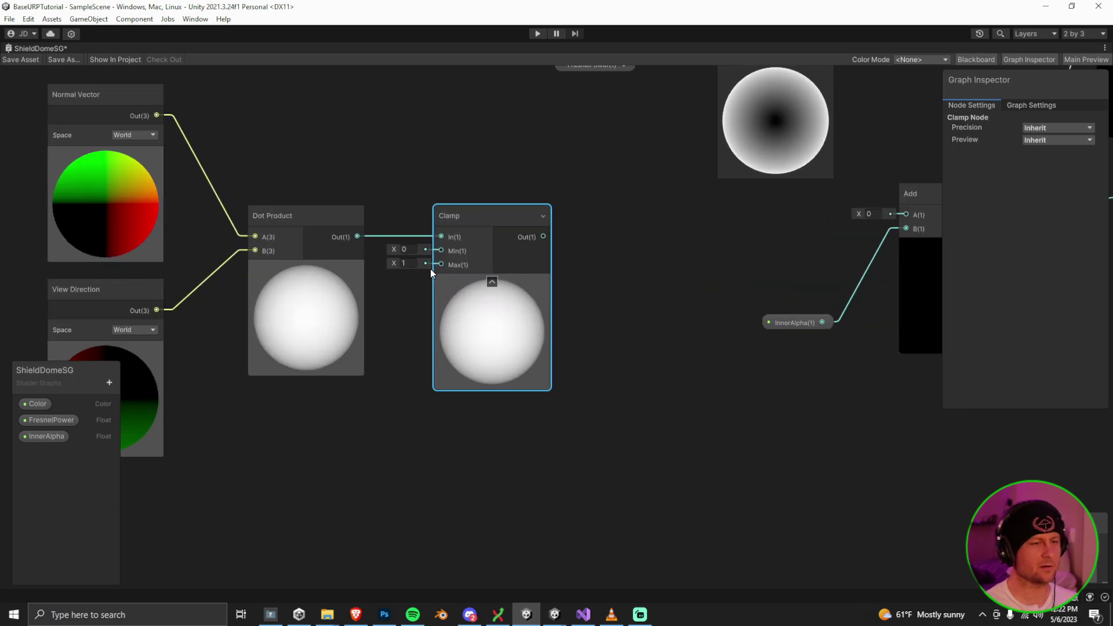
click(406, 249)
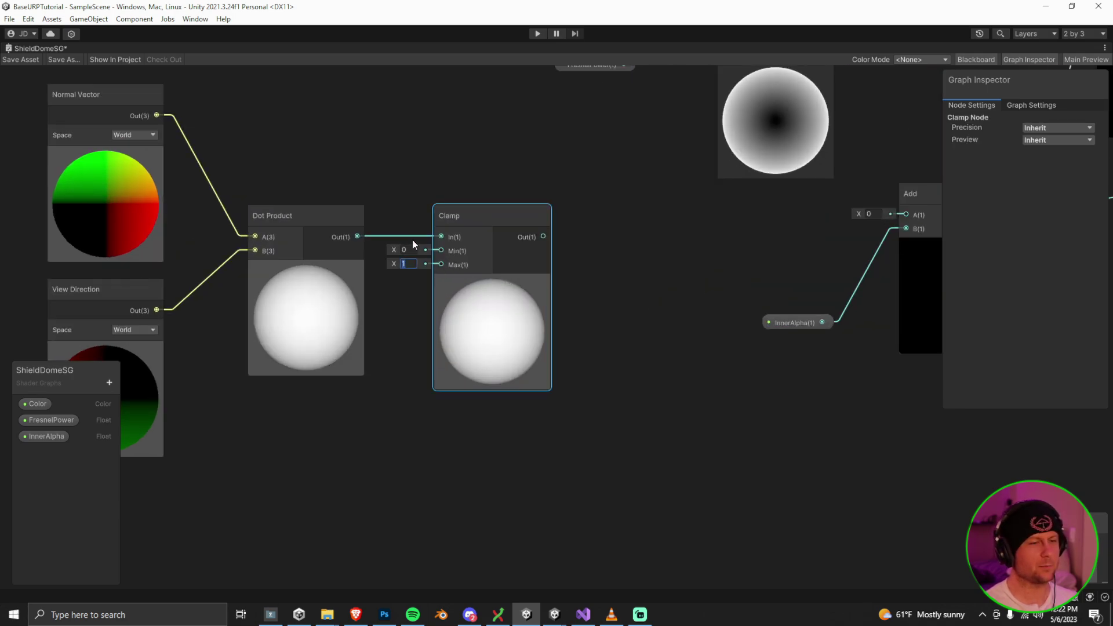
click(447, 218)
scroll(329, 197, down, 5)
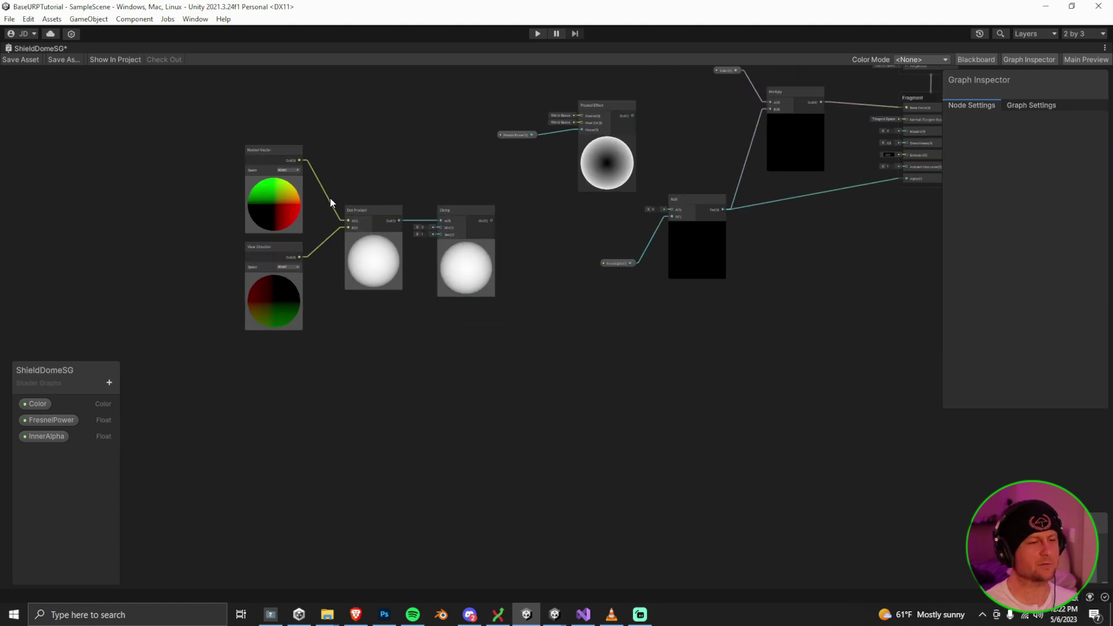
Group the Normal Vector, View Direction, Dot Product and Clamp nodes under the title Facing Camera
drag(210, 157, 503, 385)
right_click(405, 234)
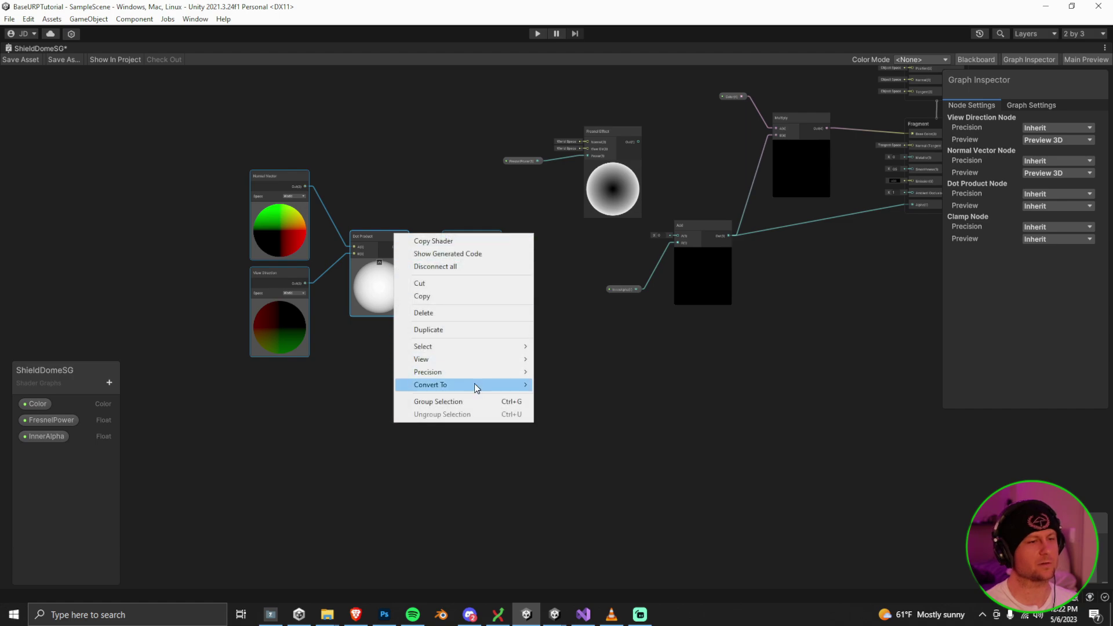
click(468, 401)
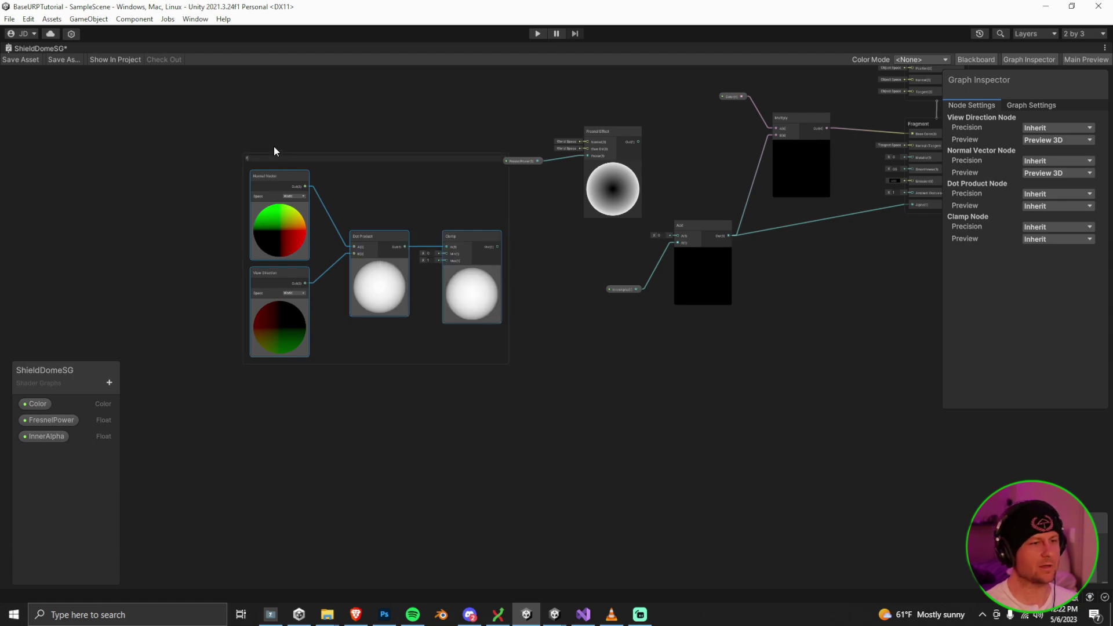
text(Facing Camera)
key(Return)
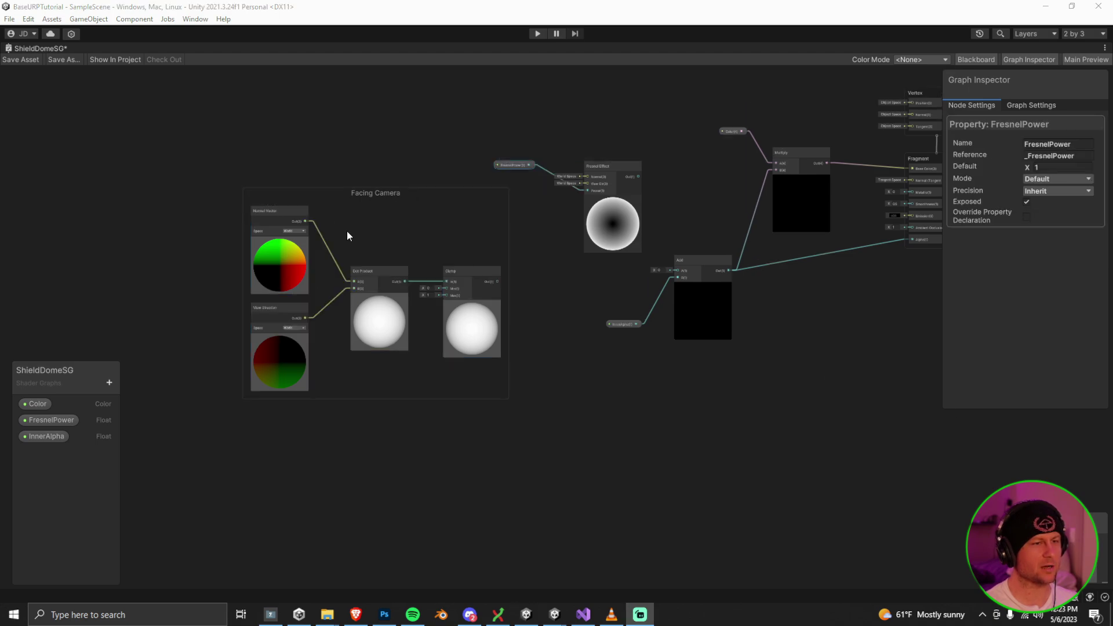
Create an Add node from the Clamp output, feeding the clamped value into its A input
drag(498, 282, 531, 278)
text(Add)
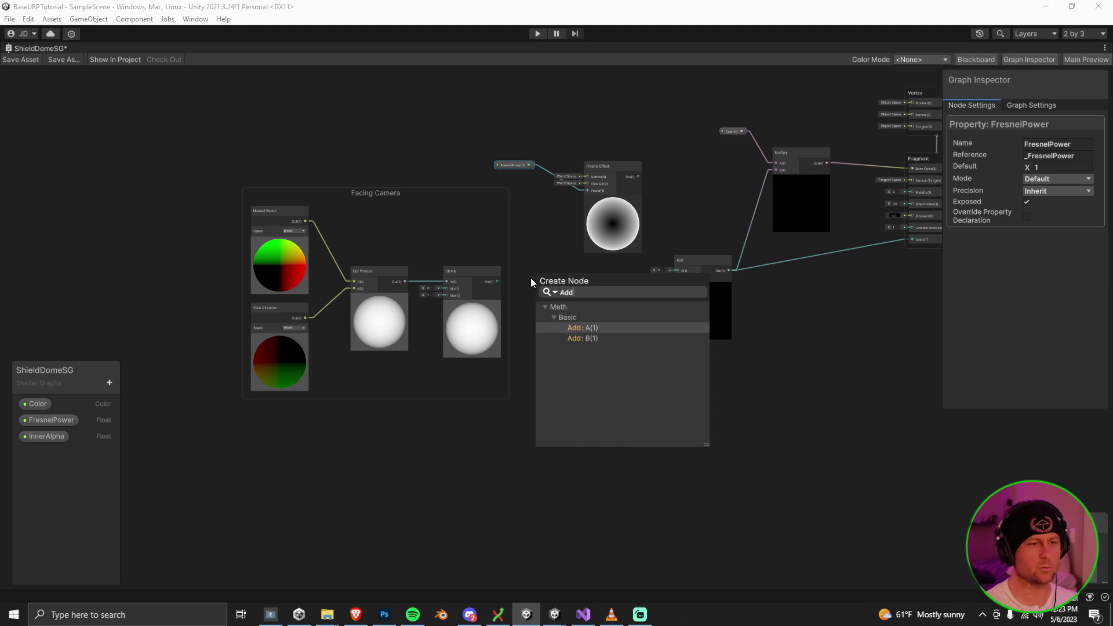
key(Return)
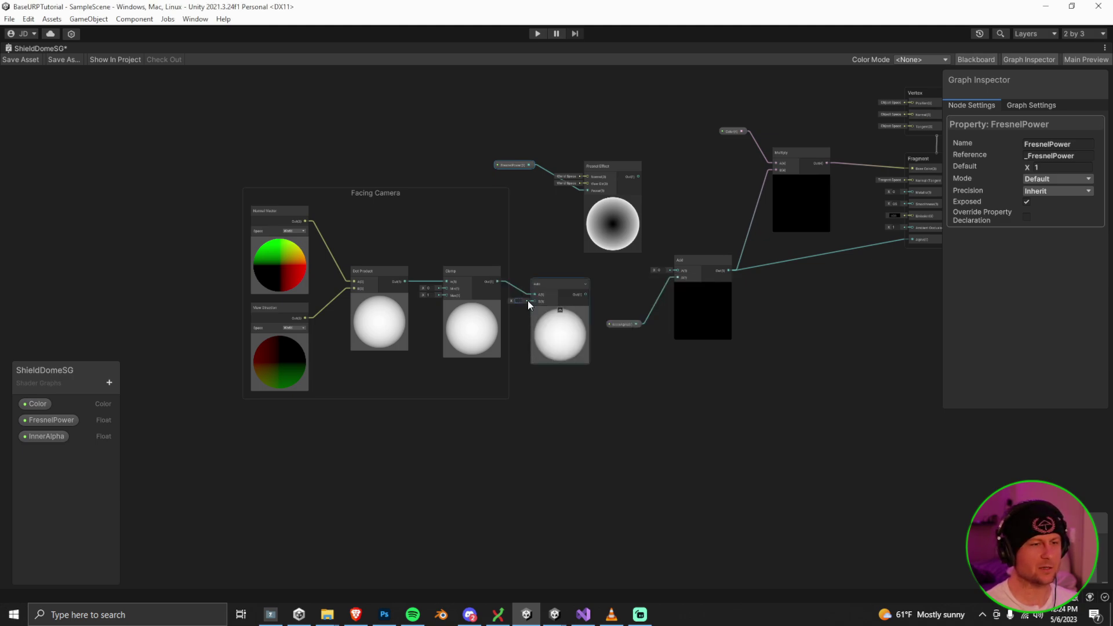
Set the B value of the Add node after Clamp to 0.5 and move the Facing Camera group away from it
text(0.5)
key(Return)
scroll(525, 301, up, 4)
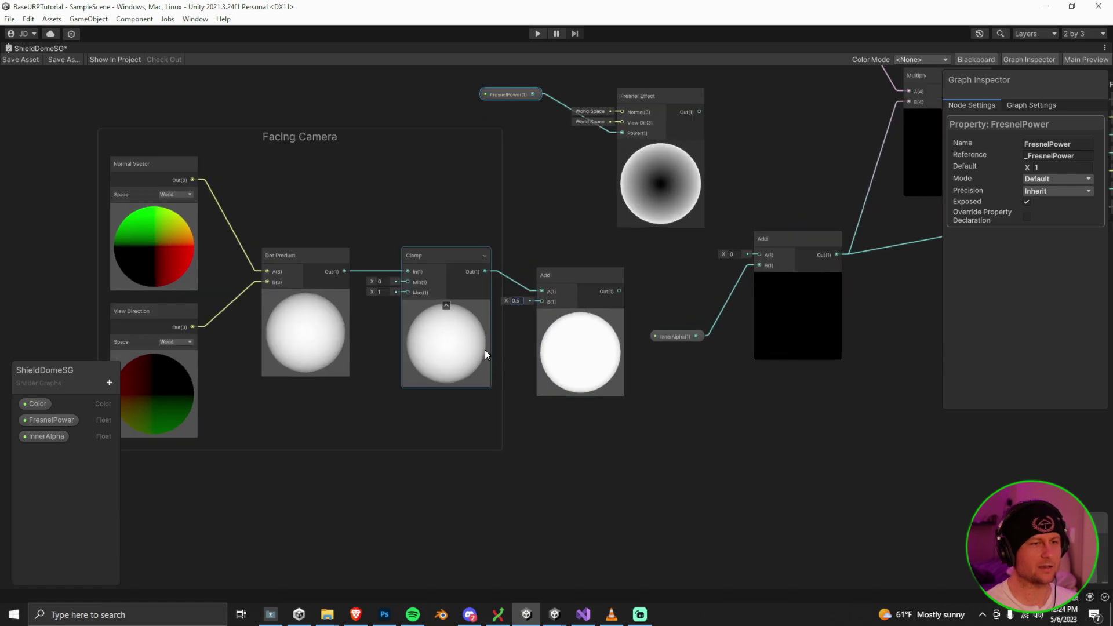
scroll(504, 350, up, 2)
drag(538, 294, 534, 280)
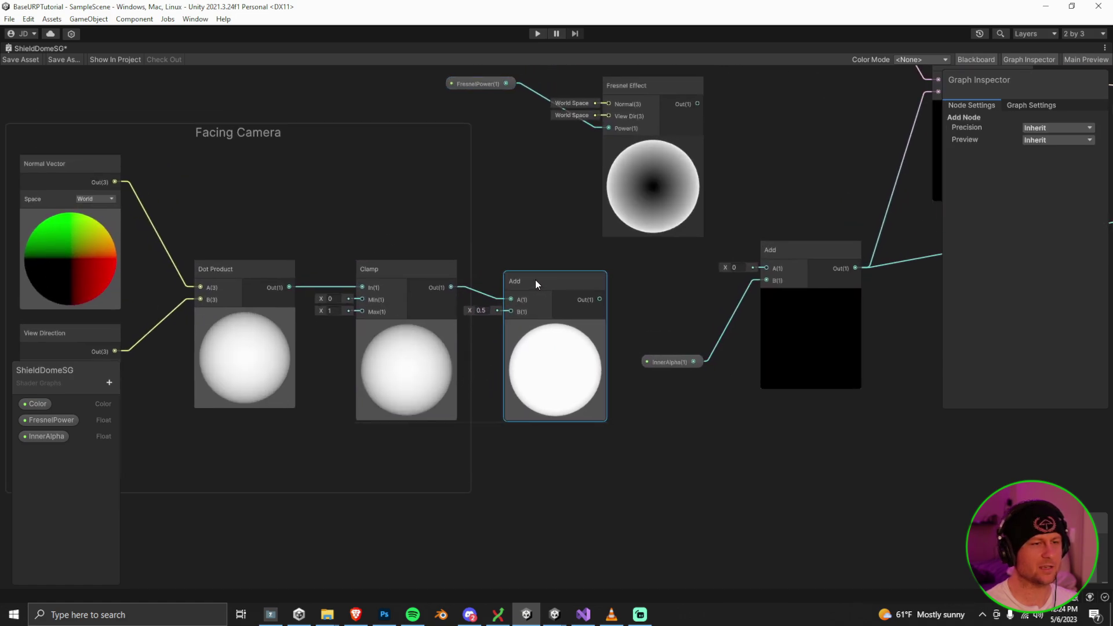
scroll(439, 284, down, 4)
drag(252, 197, 140, 202)
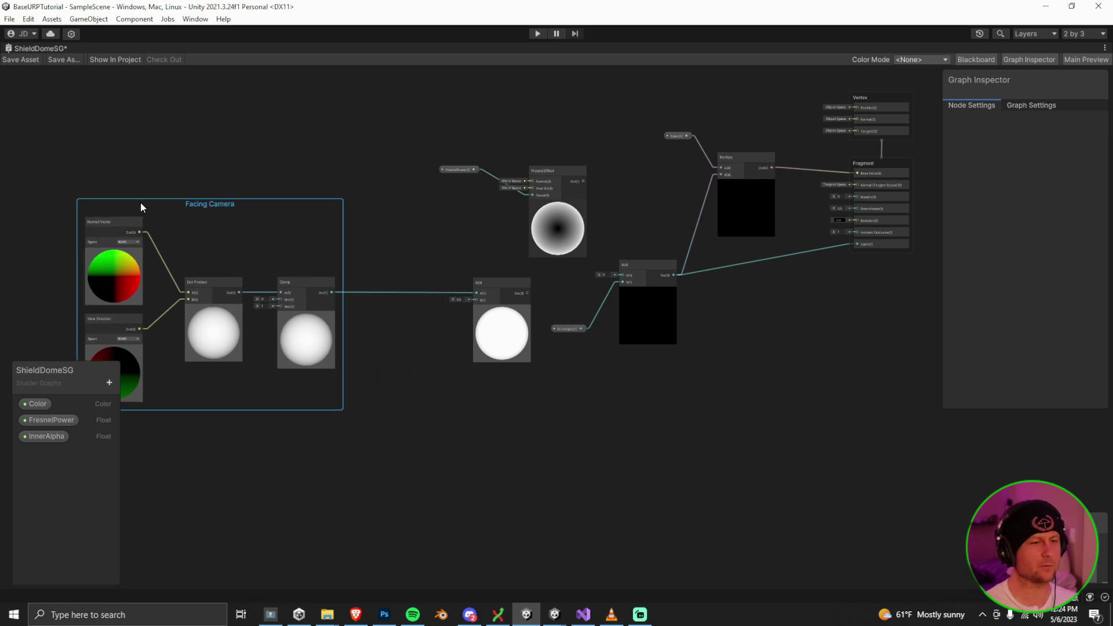
Place the Add node closer to the Facing Camera group and create a Round node beside it, fed by the Add output
drag(502, 282, 474, 293)
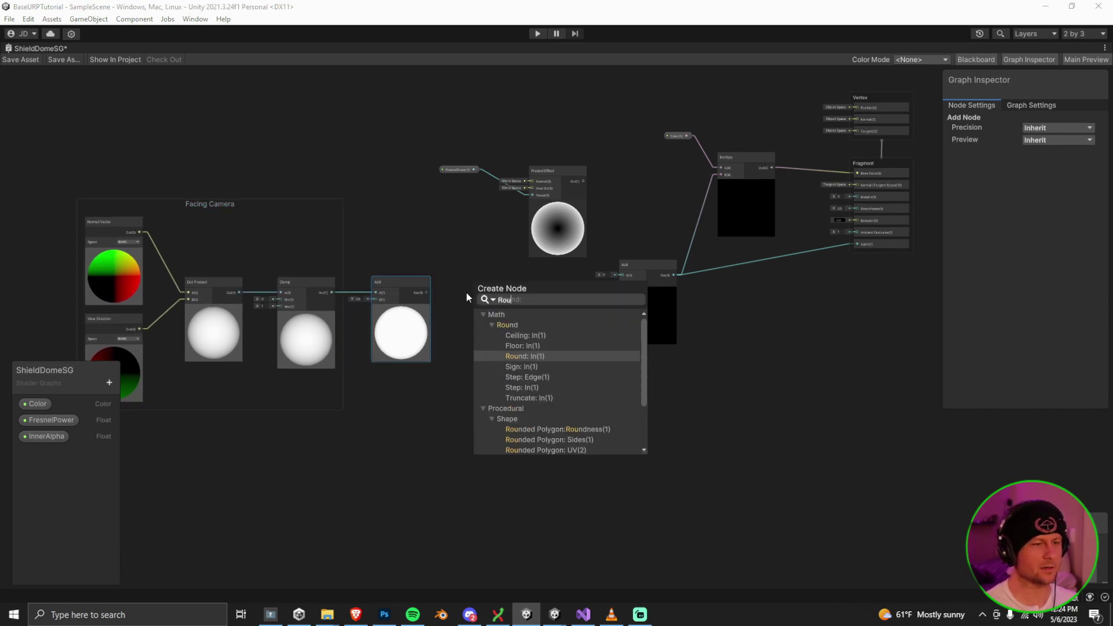
key(Return)
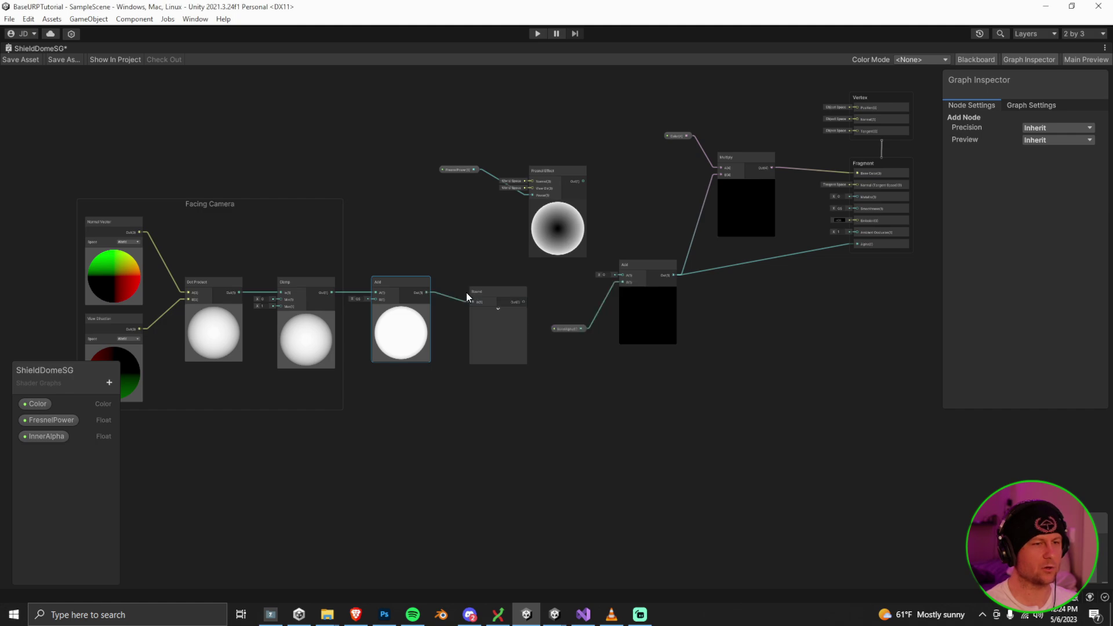
drag(491, 290, 486, 284)
scroll(486, 284, up, 3)
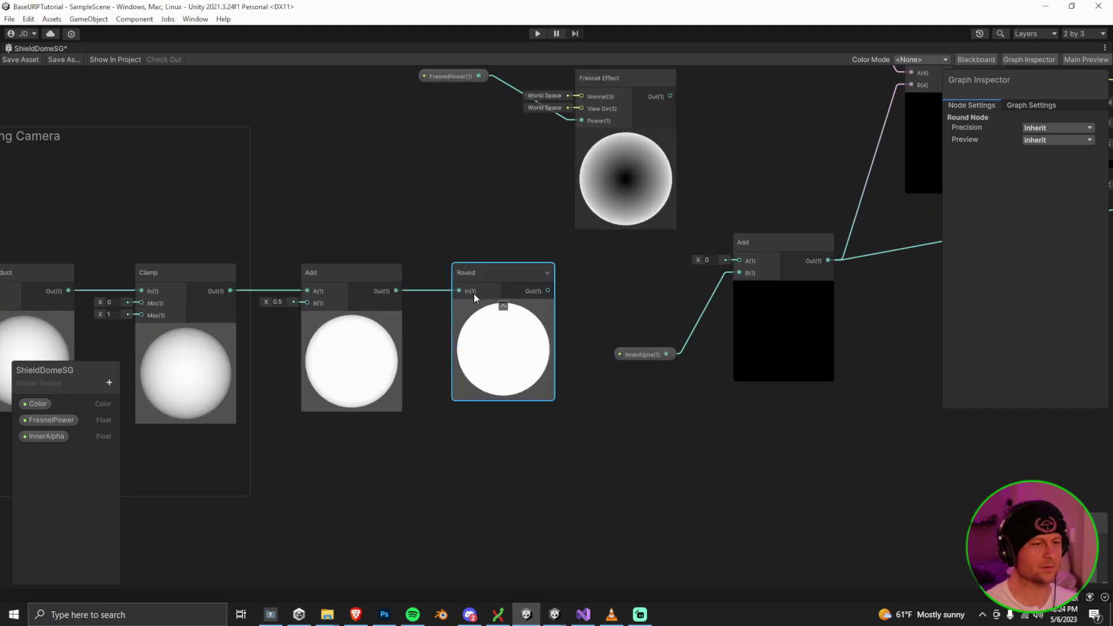
scroll(520, 280, down, 1)
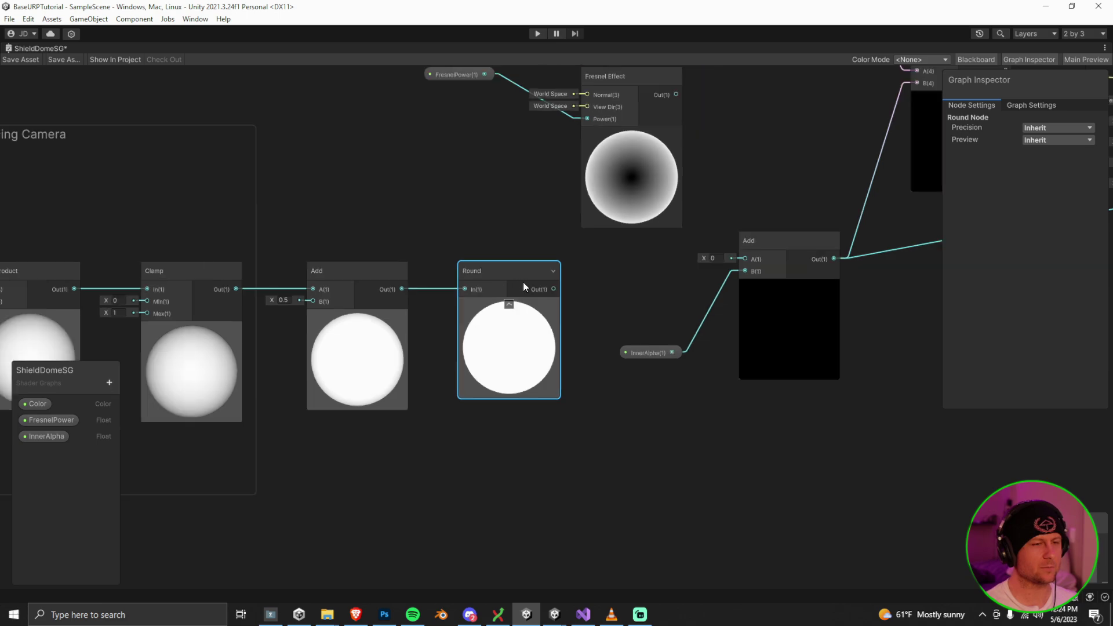
drag(523, 272, 494, 285)
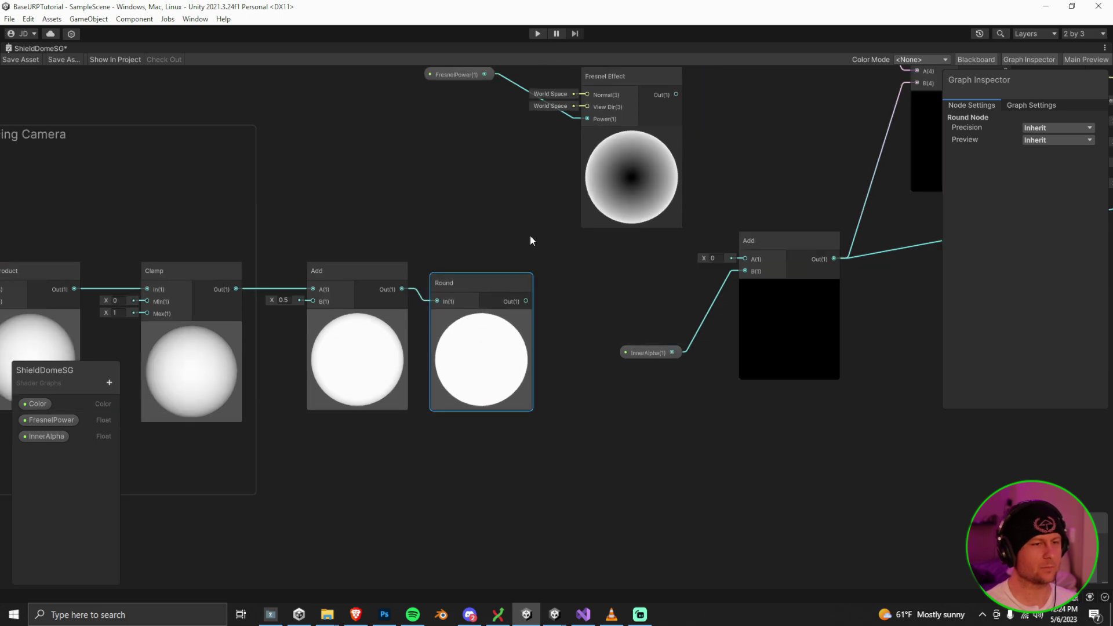
Move the FresnelPower property and the Fresnel Effect node to the free area above the Clamp, Add and Round nodes
middle_drag(488, 82, 499, 184)
drag(466, 178, 250, 85)
drag(639, 240, 434, 134)
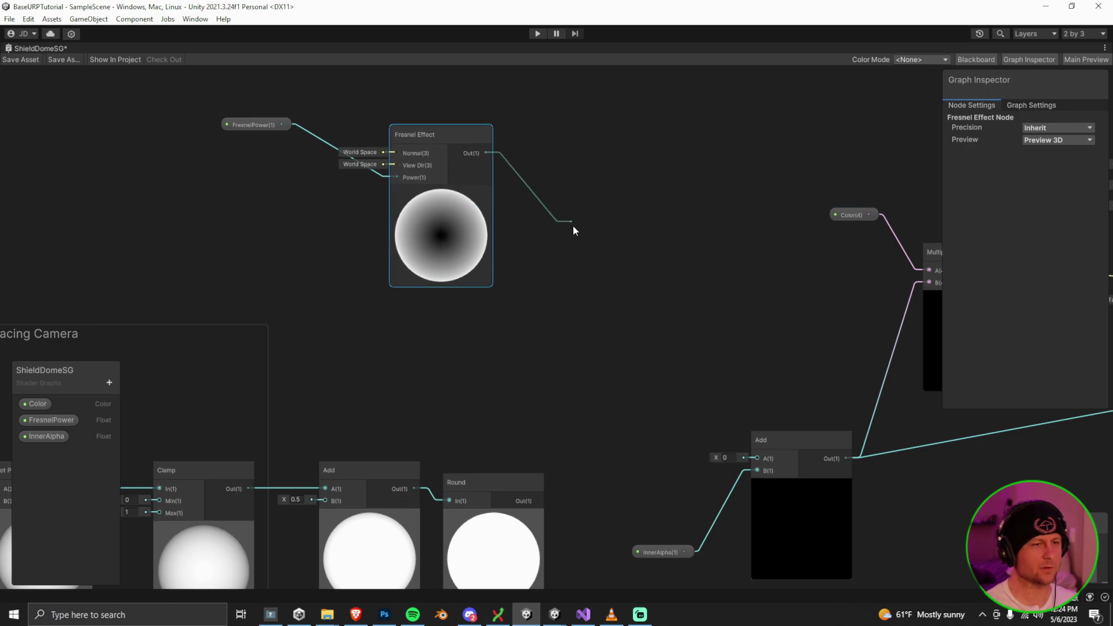
Create a Multiply node with the Fresnel Effect output in A and the Round output in B
key(space)
text(Multi)
key(Return)
drag(538, 500, 594, 287)
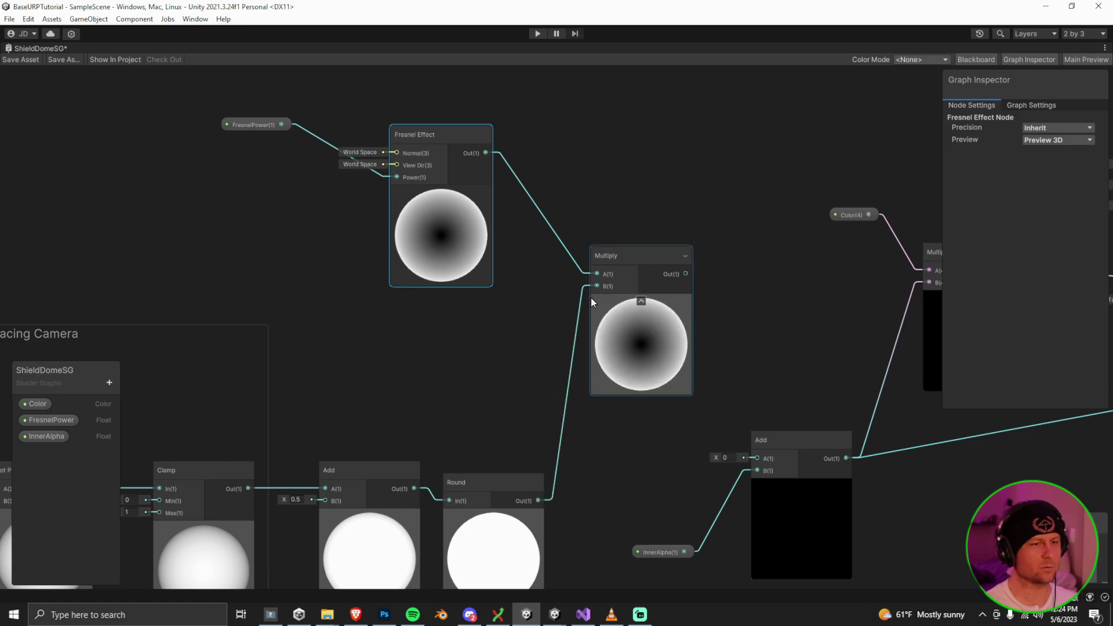
Connect the new Multiply output to the A input of the Add node that also receives InnerAlpha
scroll(554, 336, down, 2)
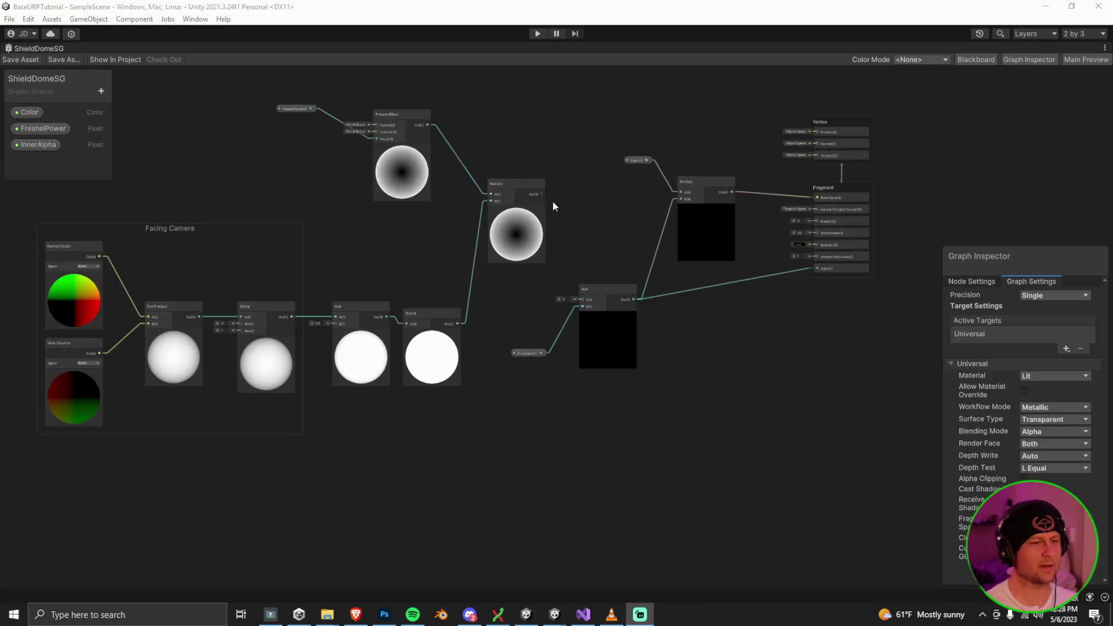
scroll(552, 200, up, 3)
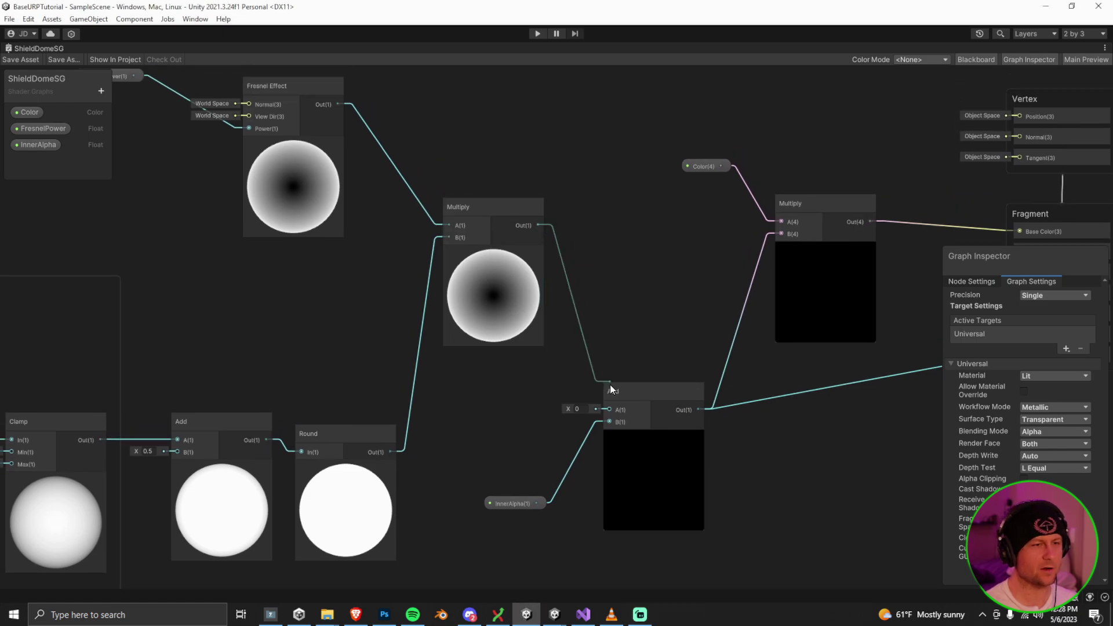
drag(610, 384, 611, 408)
scroll(624, 282, down, 5)
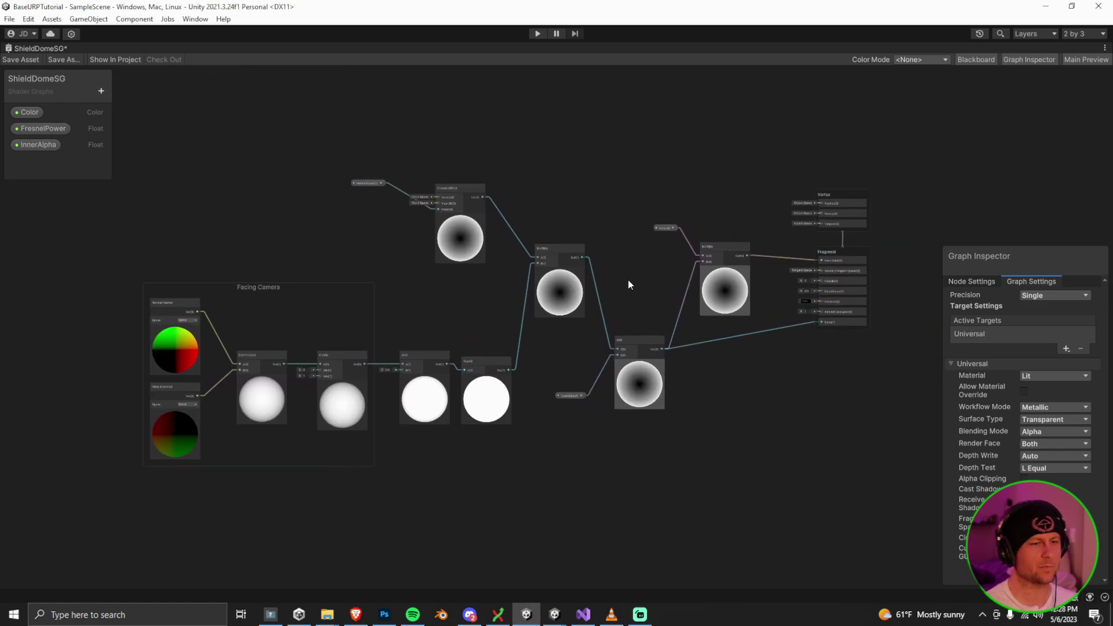
middle_drag(628, 281, 624, 282)
Return to the full editor layout and play the scene, examining the shield dome from outside and inside, and stop play mode
double_click(44, 50)
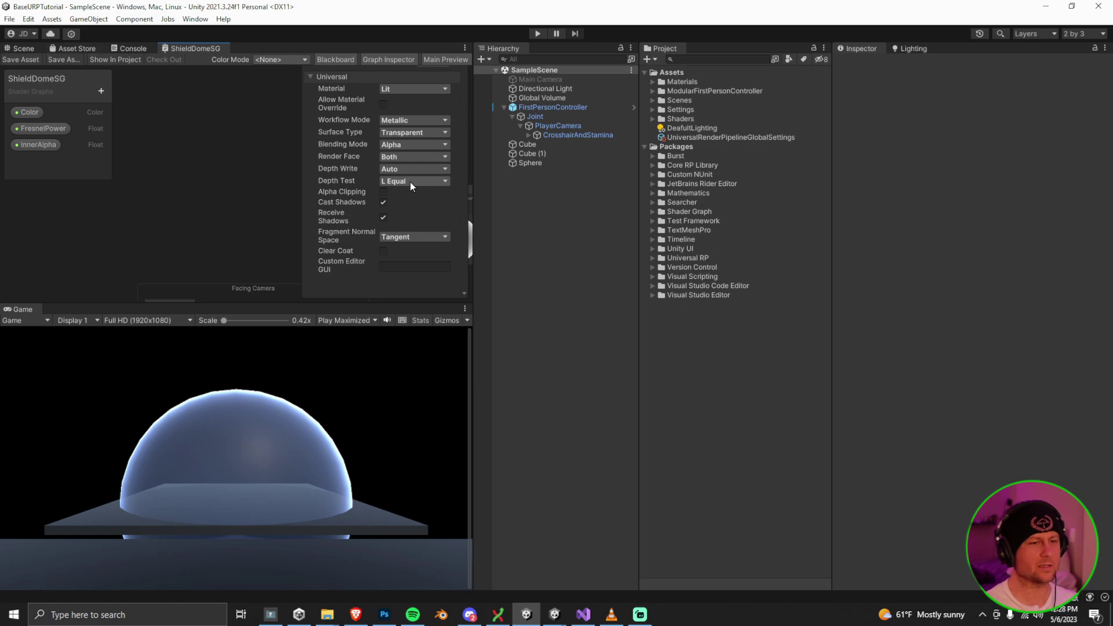
click(532, 35)
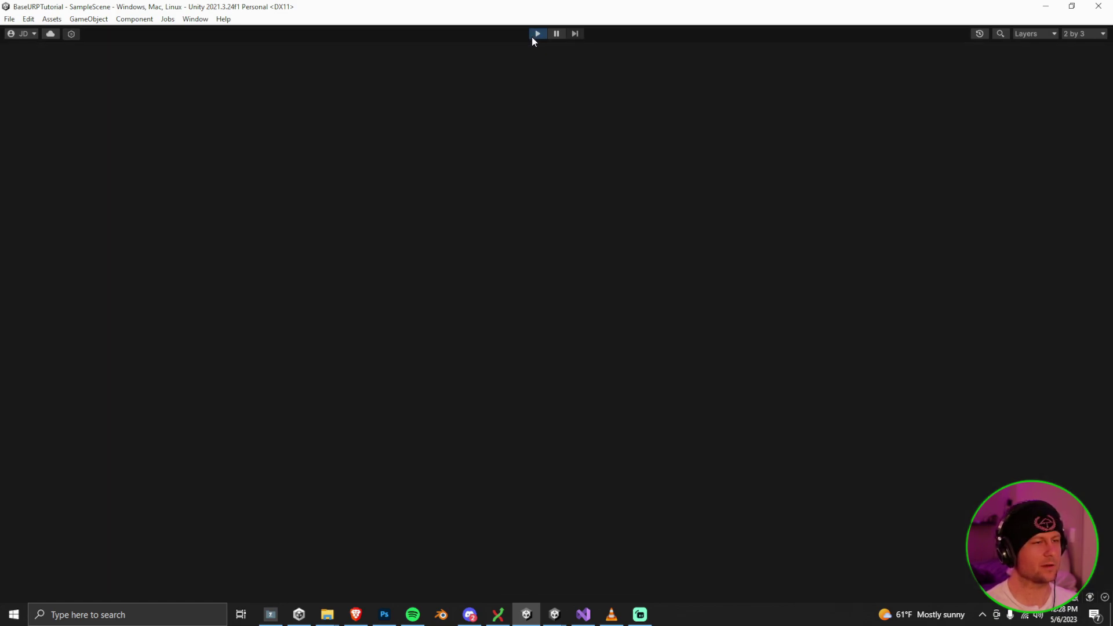
key(w)
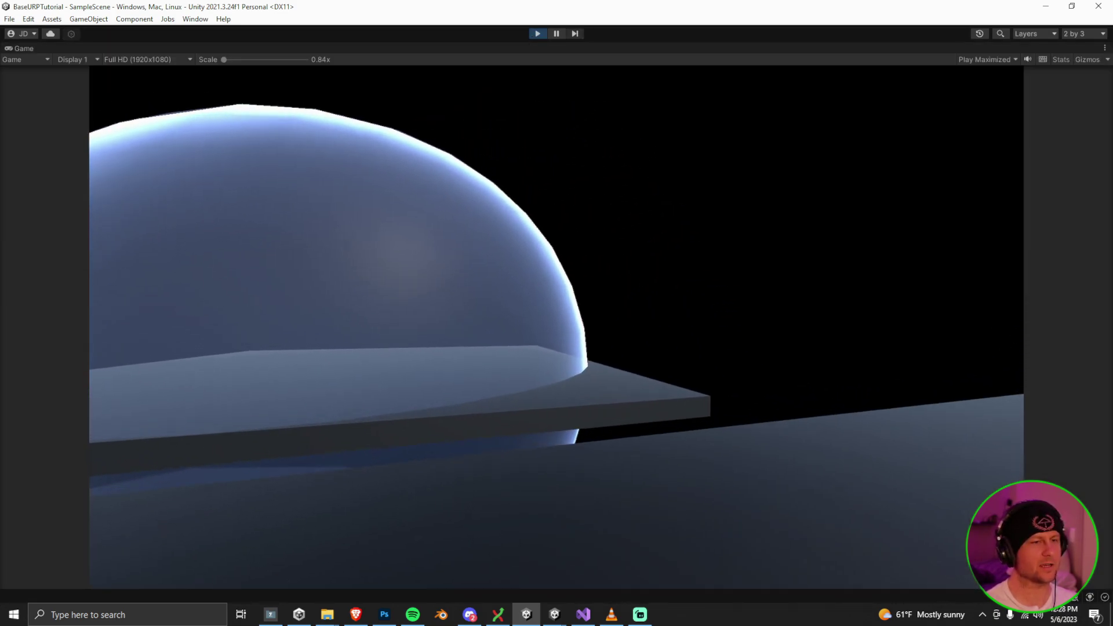
key(w)
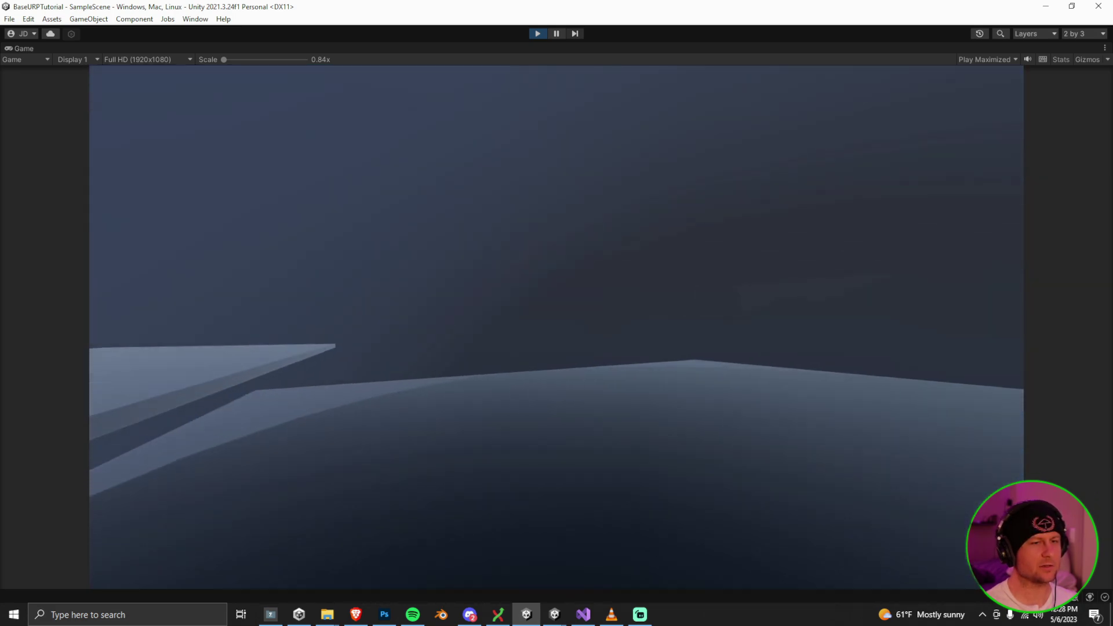
key(w)
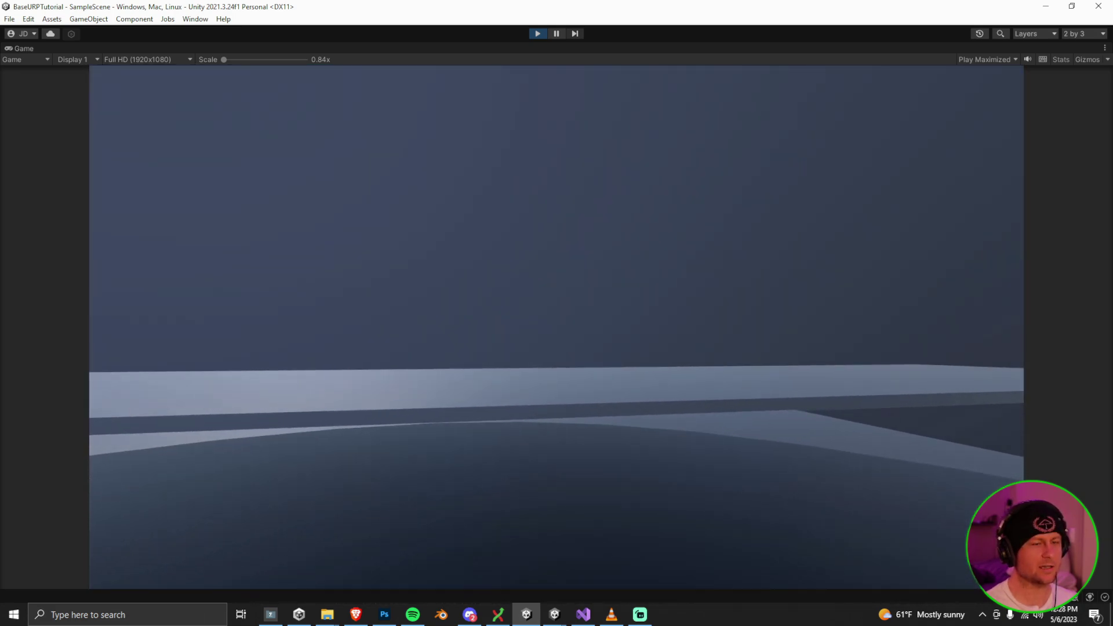
key(s)
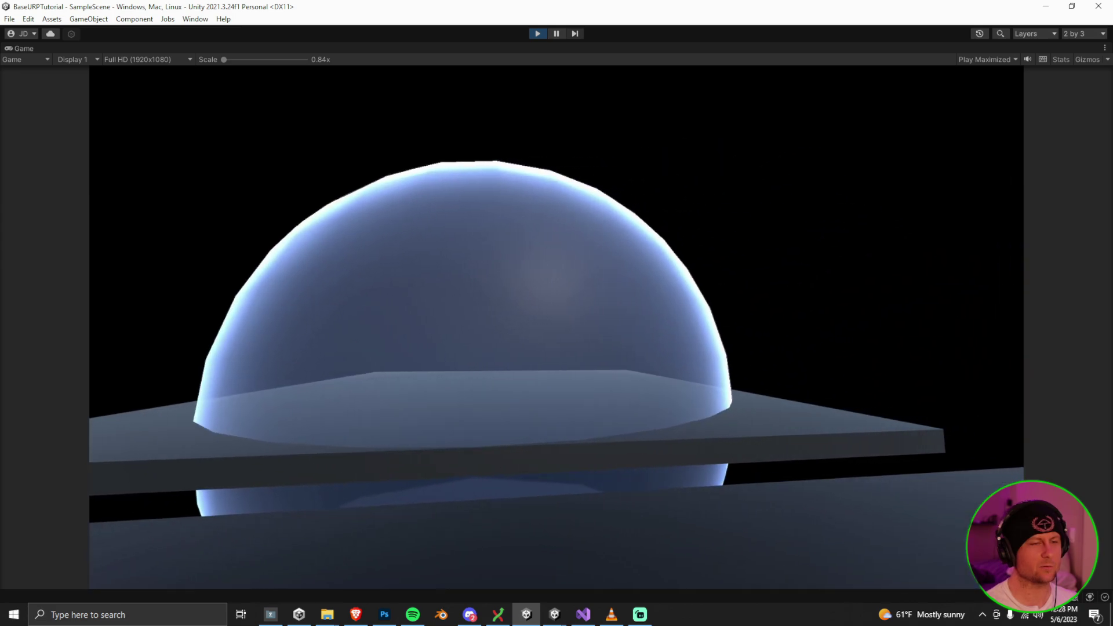
key(Escape)
key(ctrl+p)
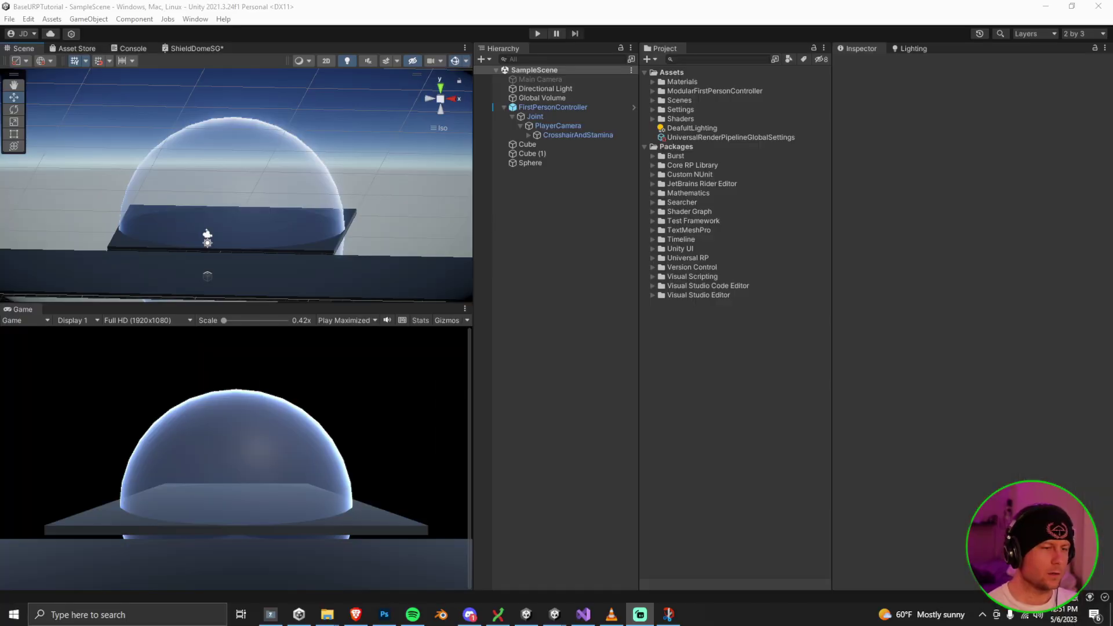
Switch to Photoshop and hide the black background layer beneath the hexagon lines in hexagon_grid.png
click(385, 615)
drag(253, 100, 739, 525)
click(719, 410)
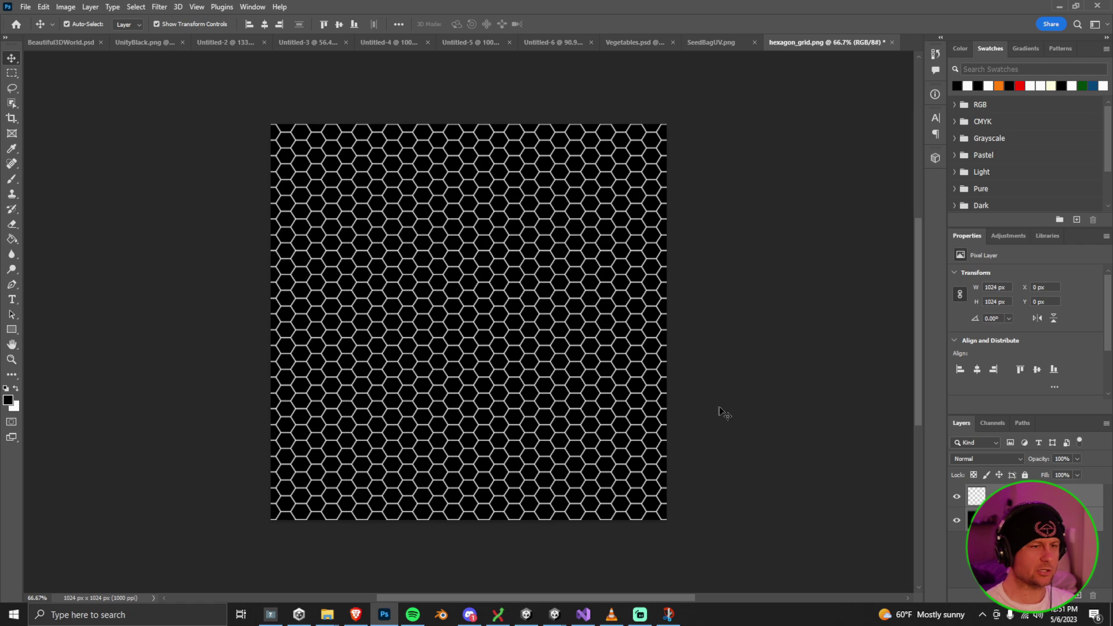
click(957, 521)
Export the transparent hexagon grid as hexagon_grid.png to the Downloads folder, replacing the existing file
click(26, 7)
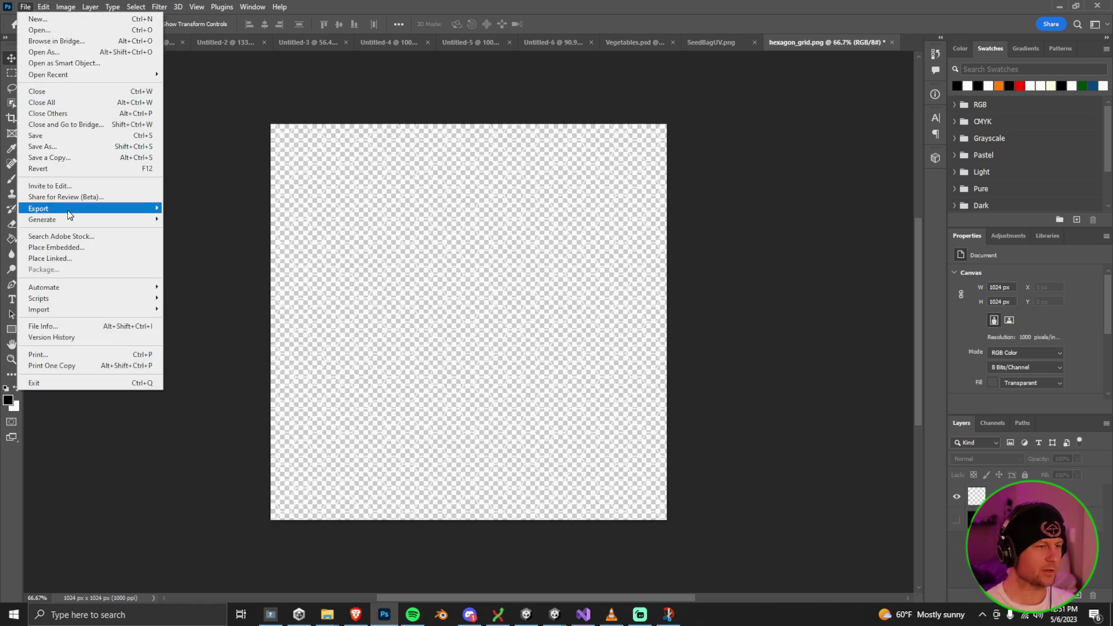
mouse_move(69, 215)
click(184, 208)
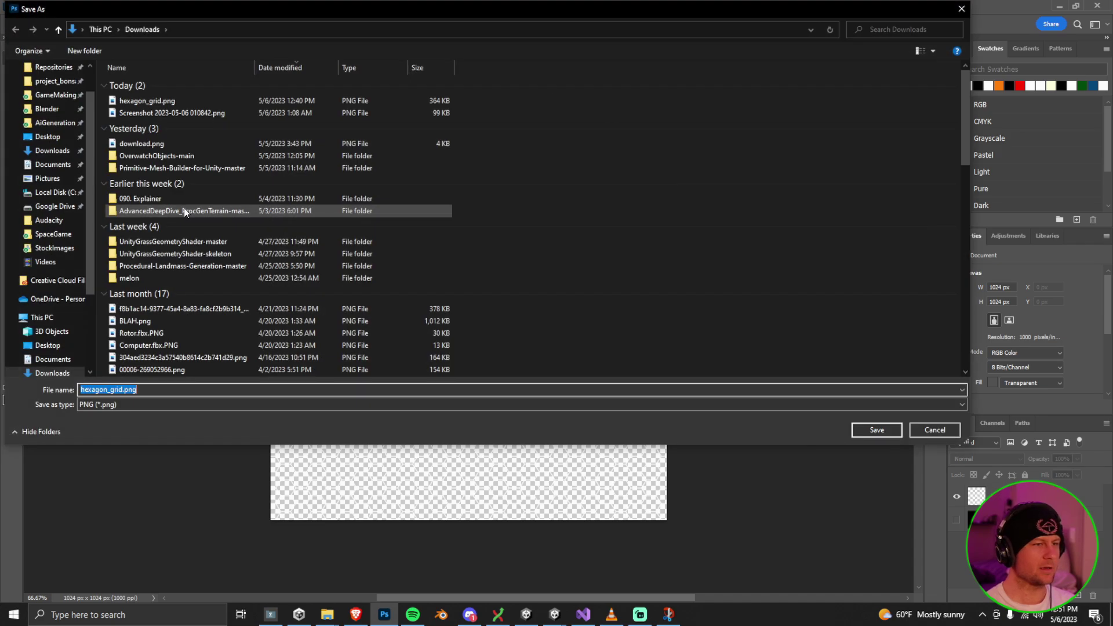
click(896, 434)
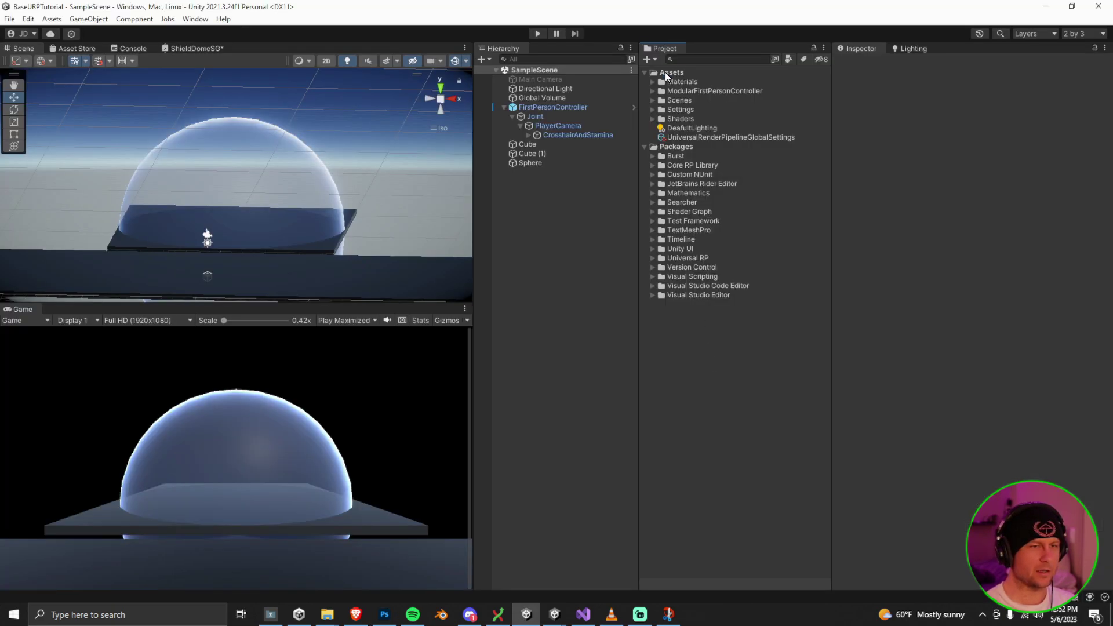
In Unity, create a folder named Textures inside the project's Assets
right_click(665, 71)
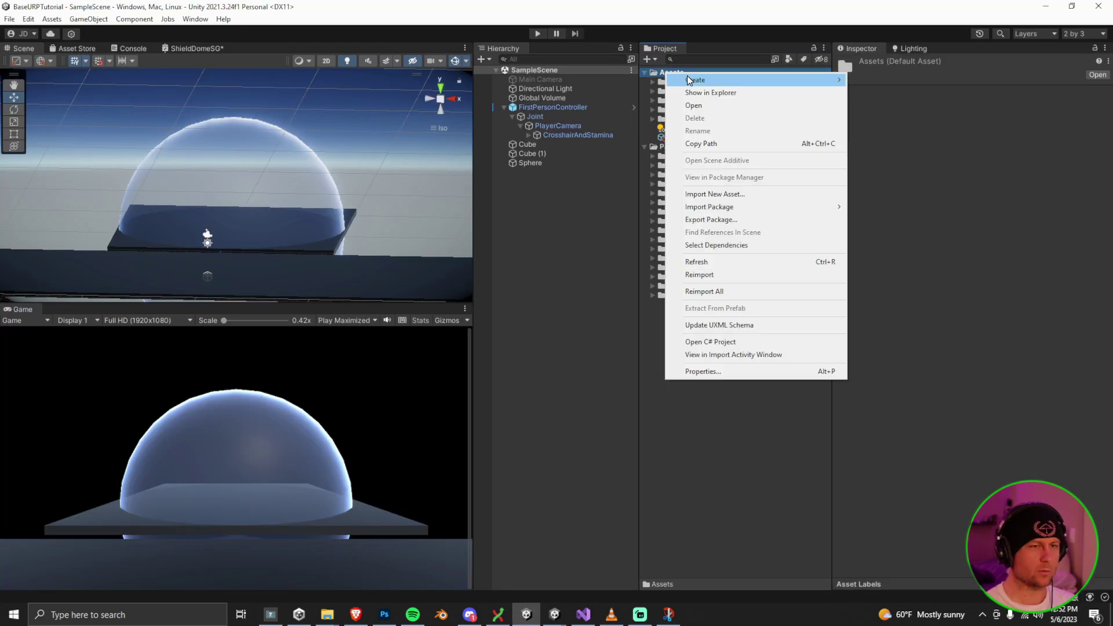
mouse_move(811, 76)
click(894, 38)
text(Textures)
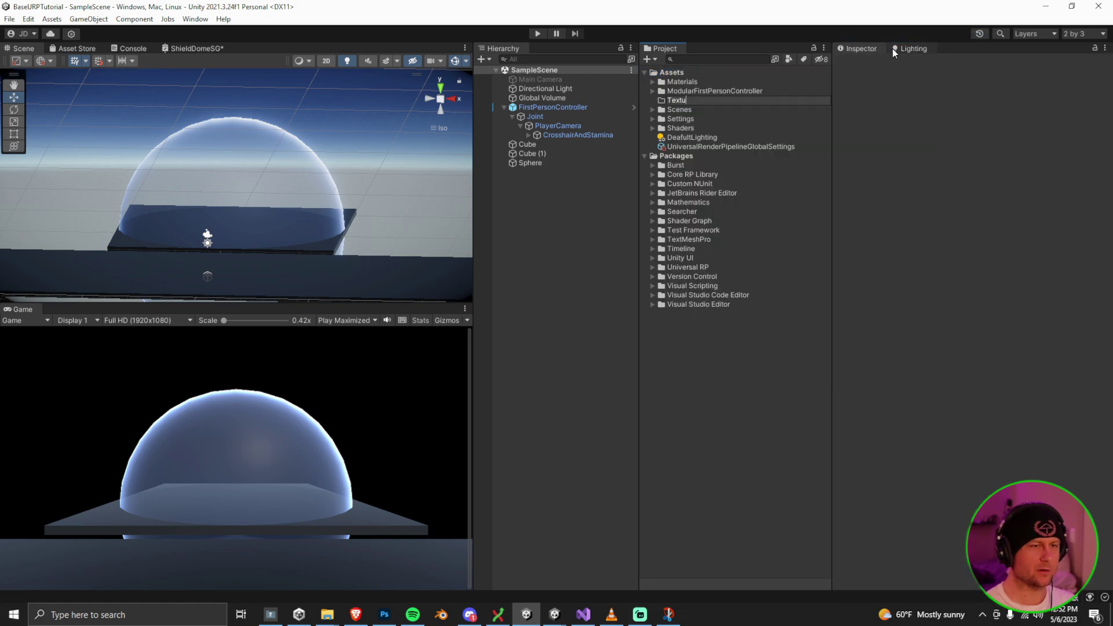
key(Return)
Import hexagon_grid.png into the Textures folder and select the imported texture
key(alt+Tab)
drag(674, 133, 682, 129)
click(682, 128)
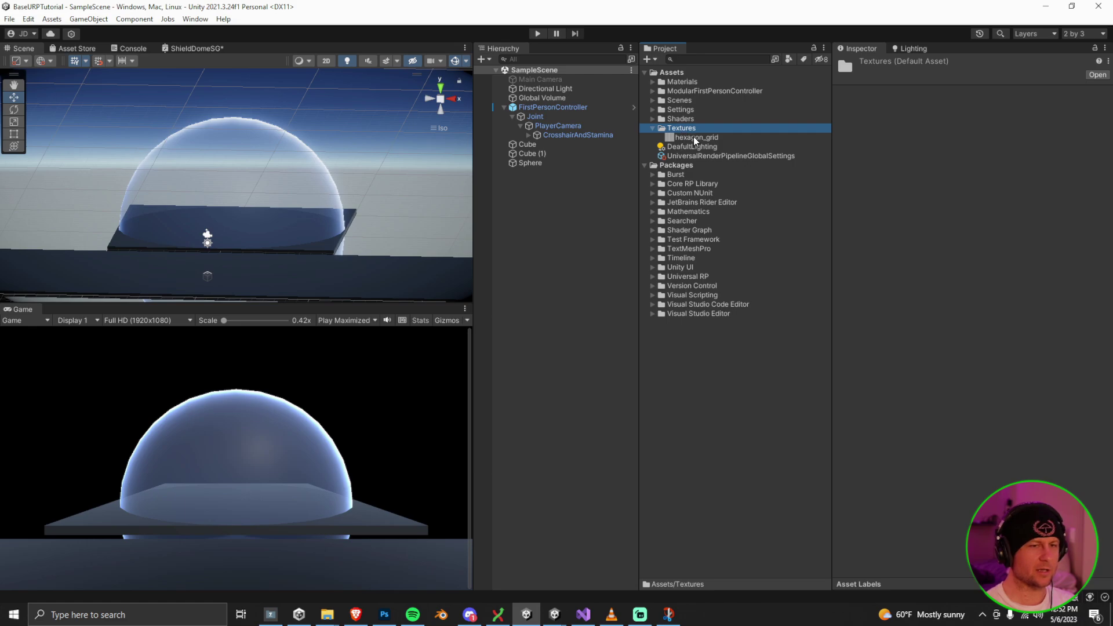
click(696, 138)
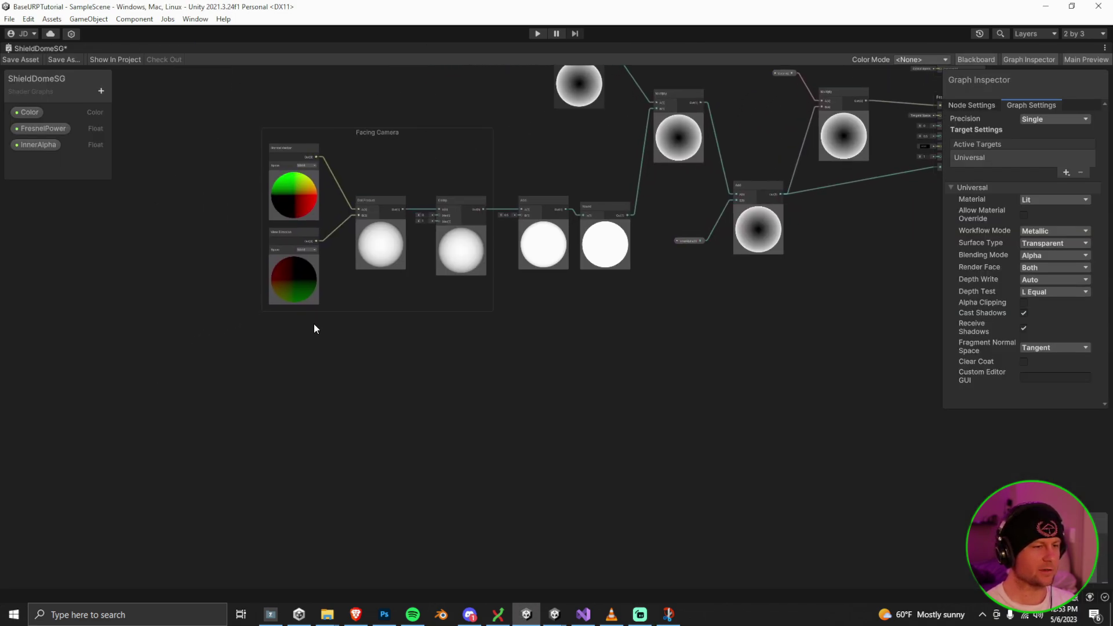
Create a Texture 2D Asset node in ShieldDomeSG and place it in the empty area below the Facing Camera group
right_click(187, 347)
click(201, 353)
text(Texture 2d)
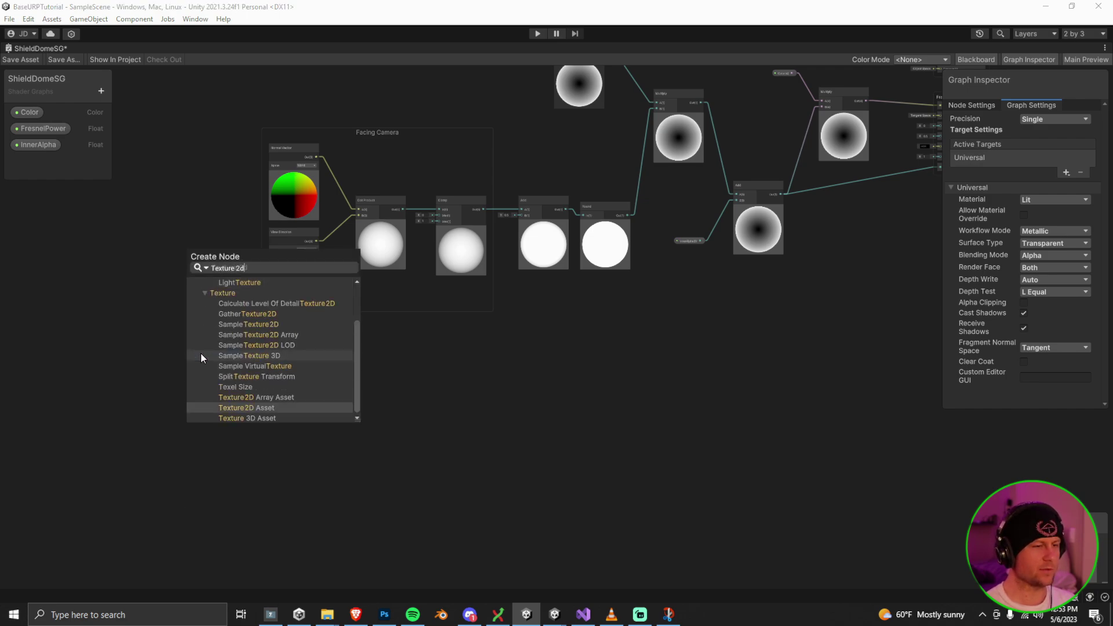
click(248, 408)
scroll(213, 364, up, 5)
middle_drag(292, 345, 315, 293)
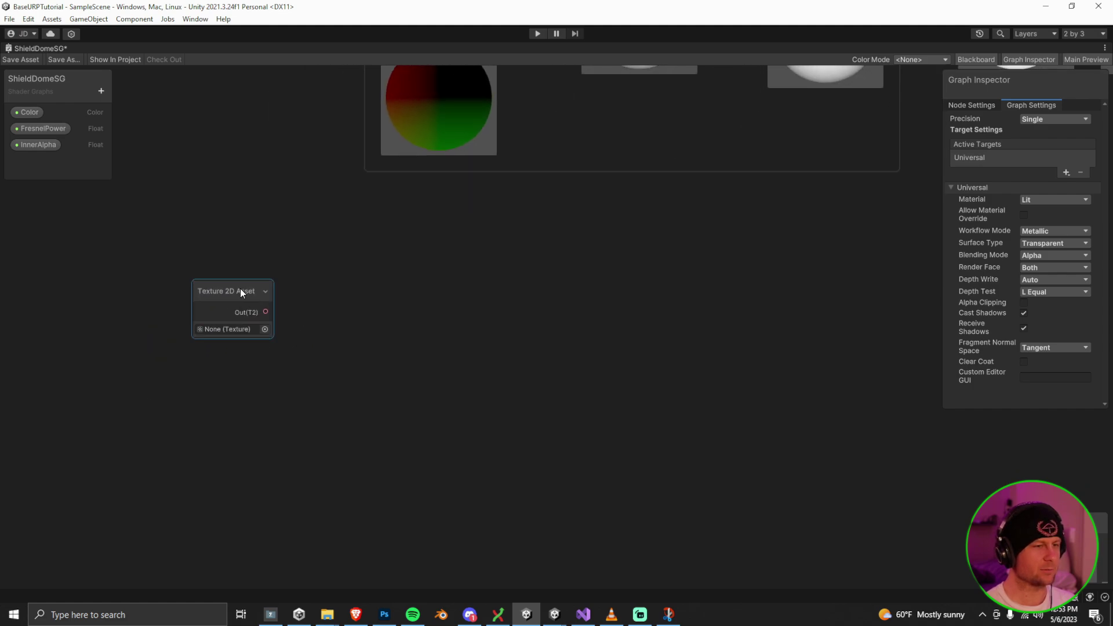
drag(240, 288, 240, 251)
Assign the hexagon_grid texture to the Texture 2D Asset node
click(265, 292)
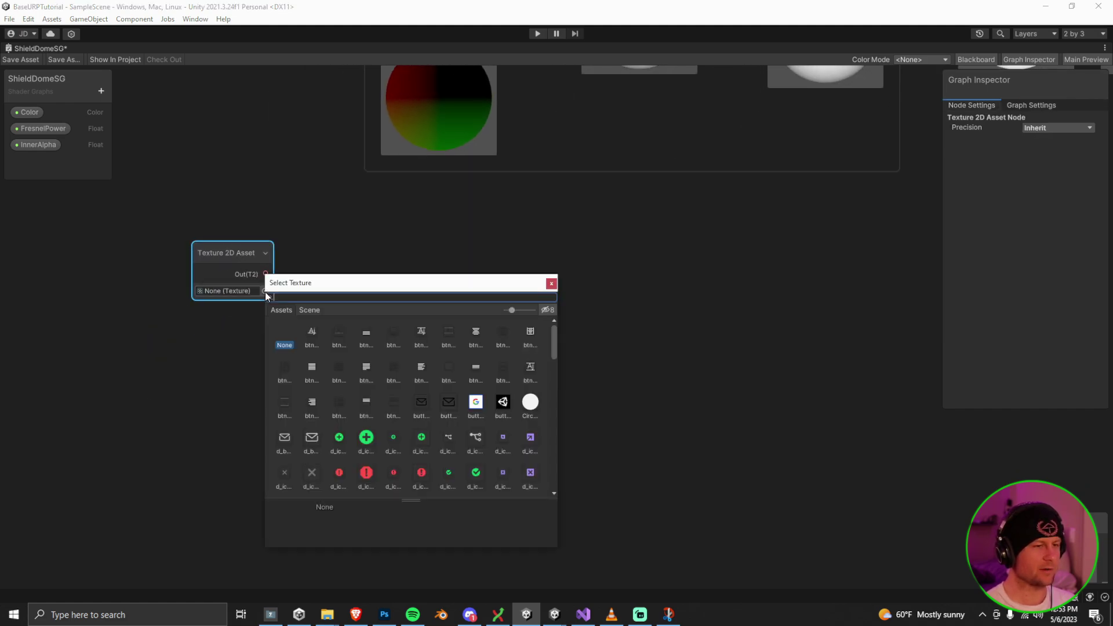
text(Hex)
double_click(313, 330)
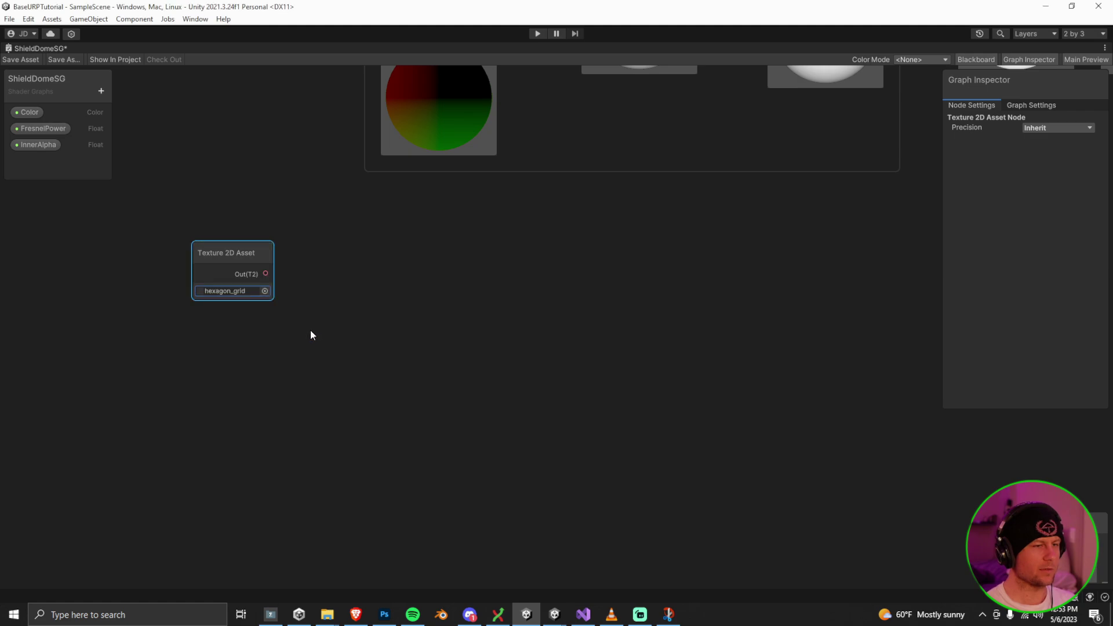
Create a Tiling And Offset node and align it below the Texture 2D Asset node
middle_drag(361, 286, 424, 234)
right_click(283, 283)
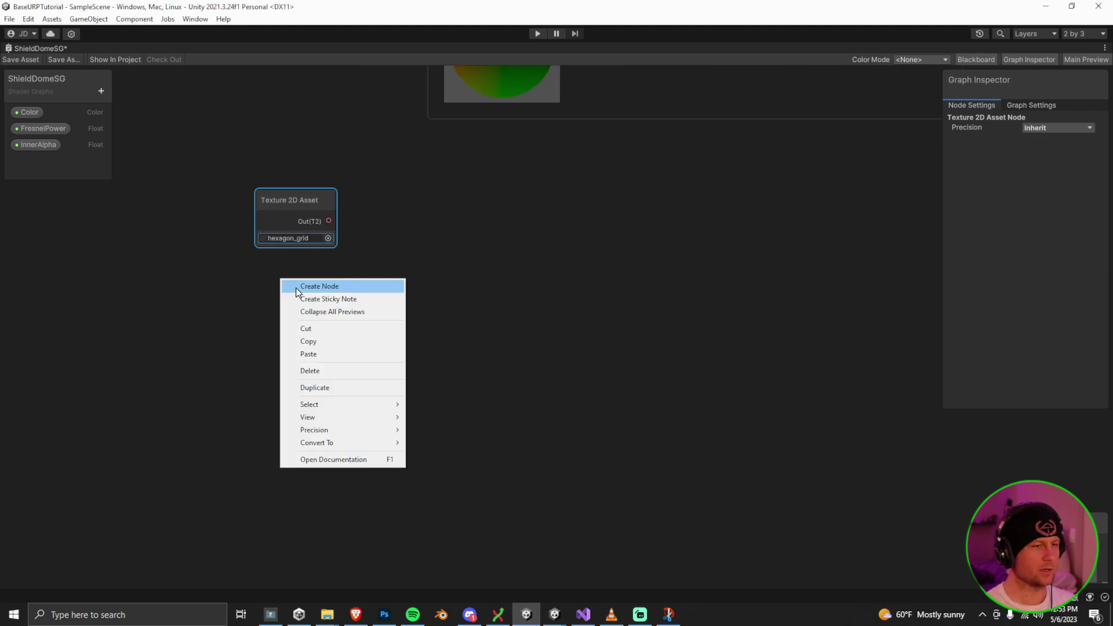
click(295, 288)
text(tiling)
key(Return)
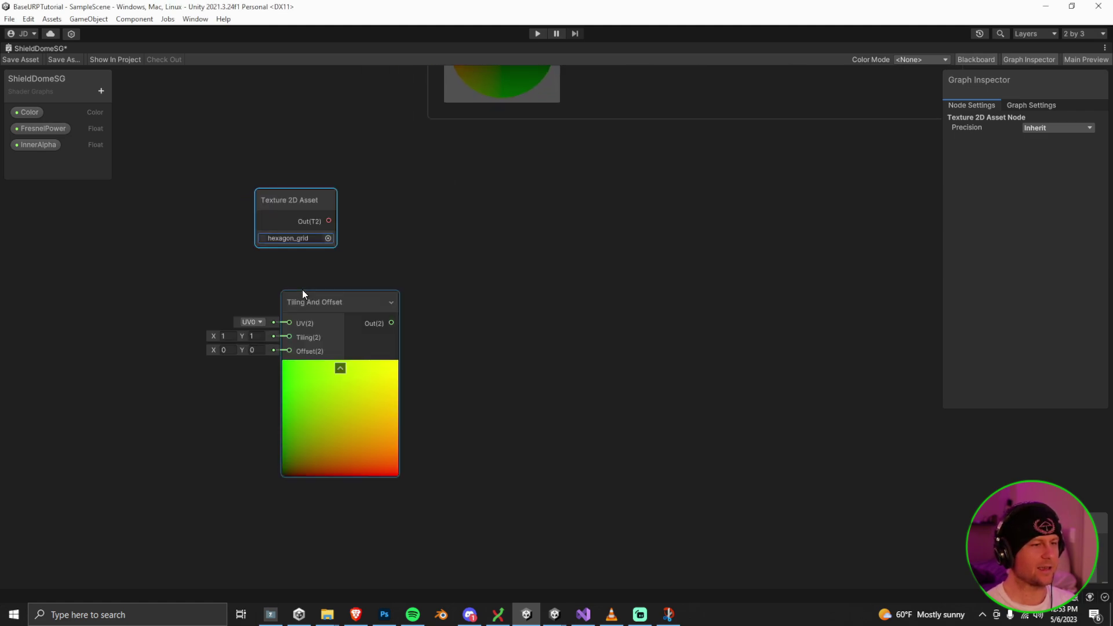
drag(335, 301, 280, 292)
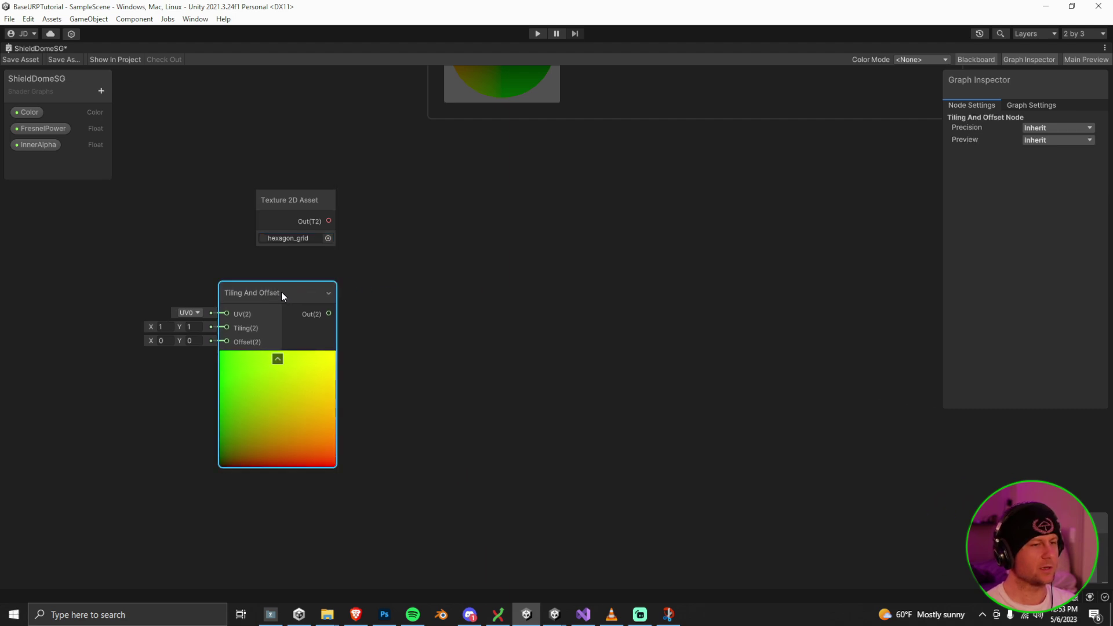
Create a Sample Texture 2D LOD node with the hexagon_grid asset feeding Texture and the Tiling And Offset output feeding UV
middle_drag(355, 320, 350, 332)
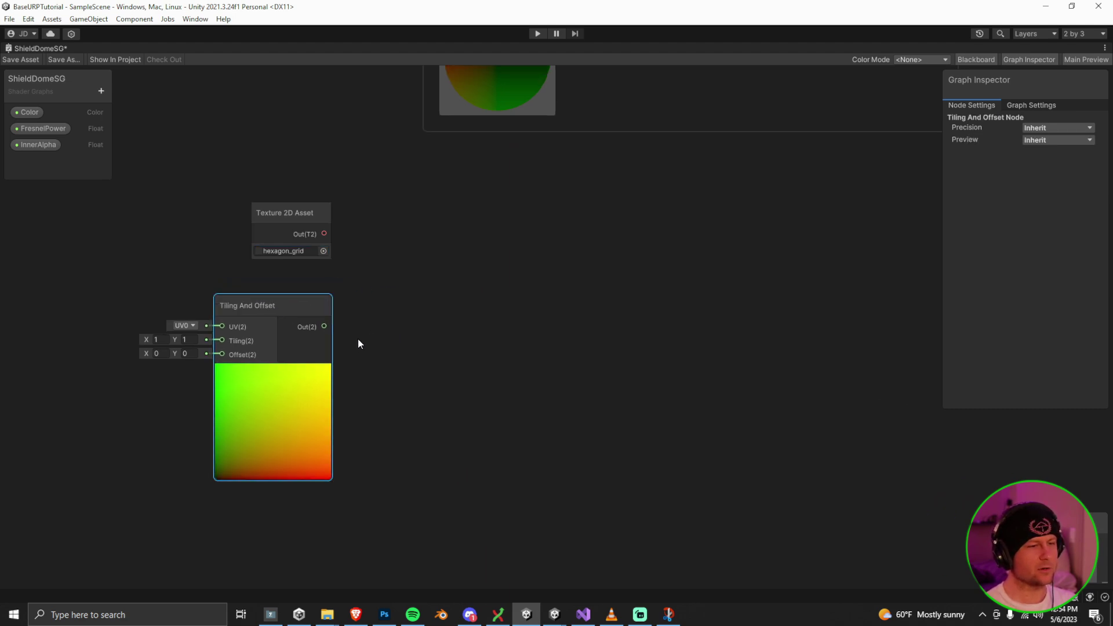
drag(324, 327, 450, 288)
text(S)
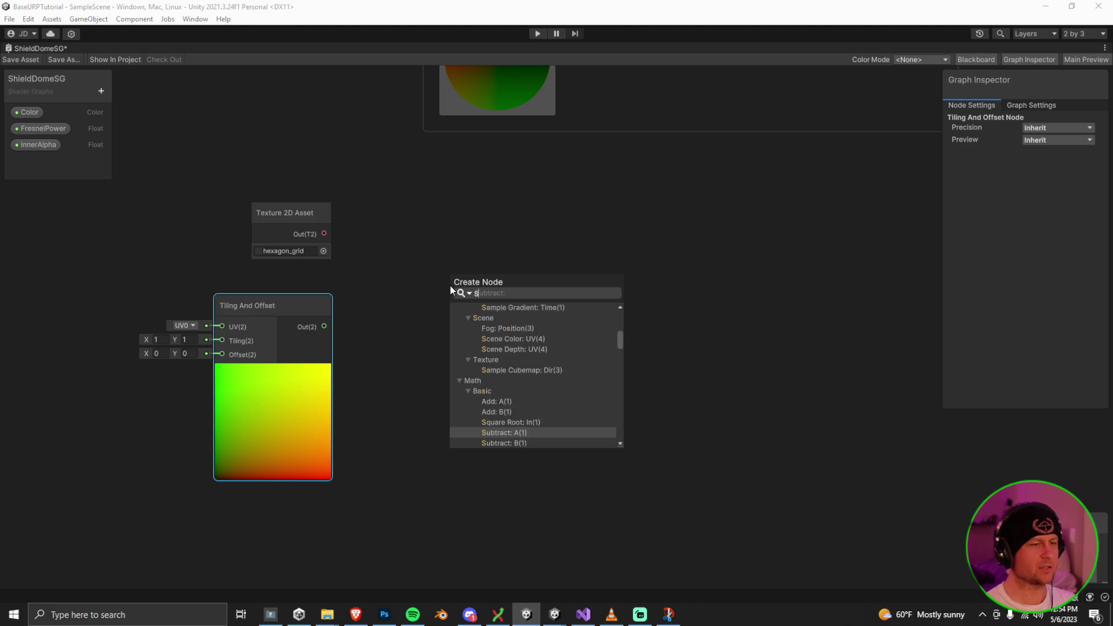
text(ampleTex)
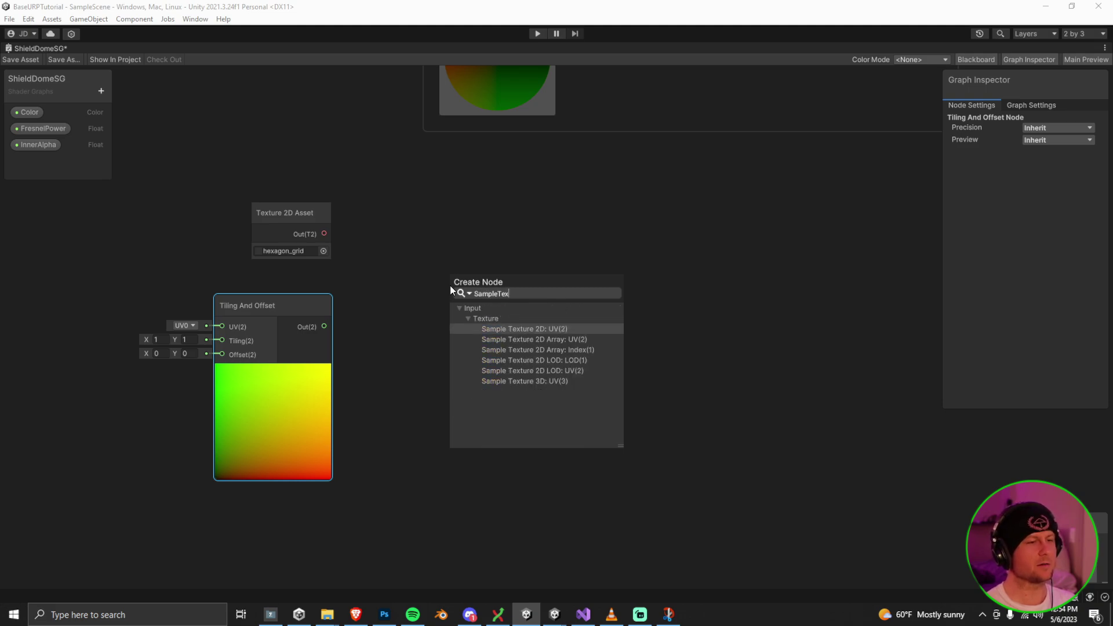
key(Down)
key(Down)
key(Down)
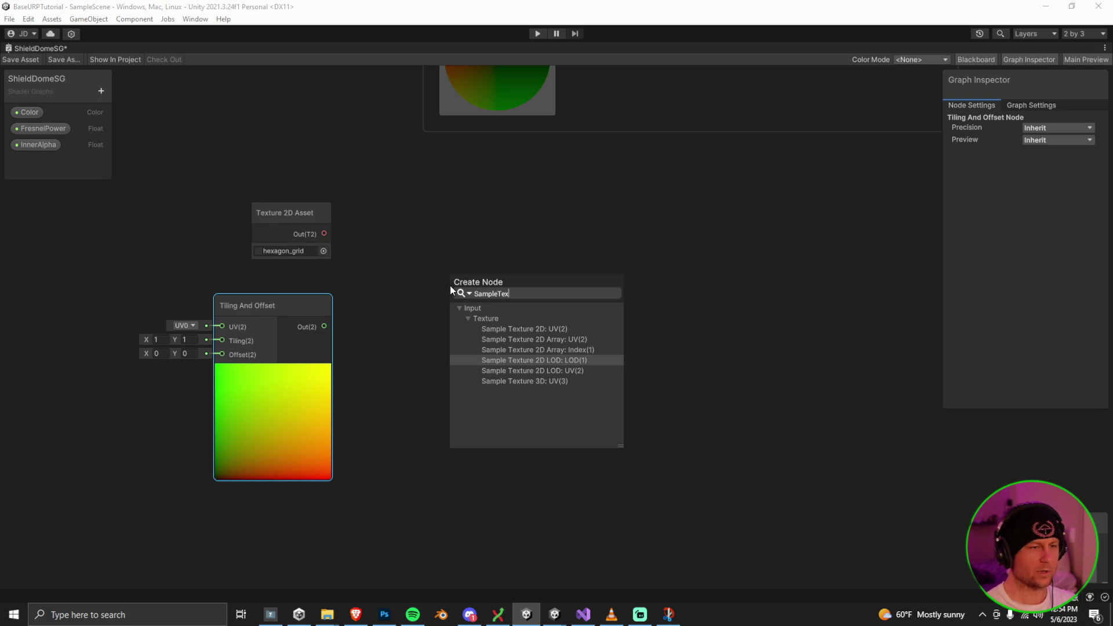
key(Return)
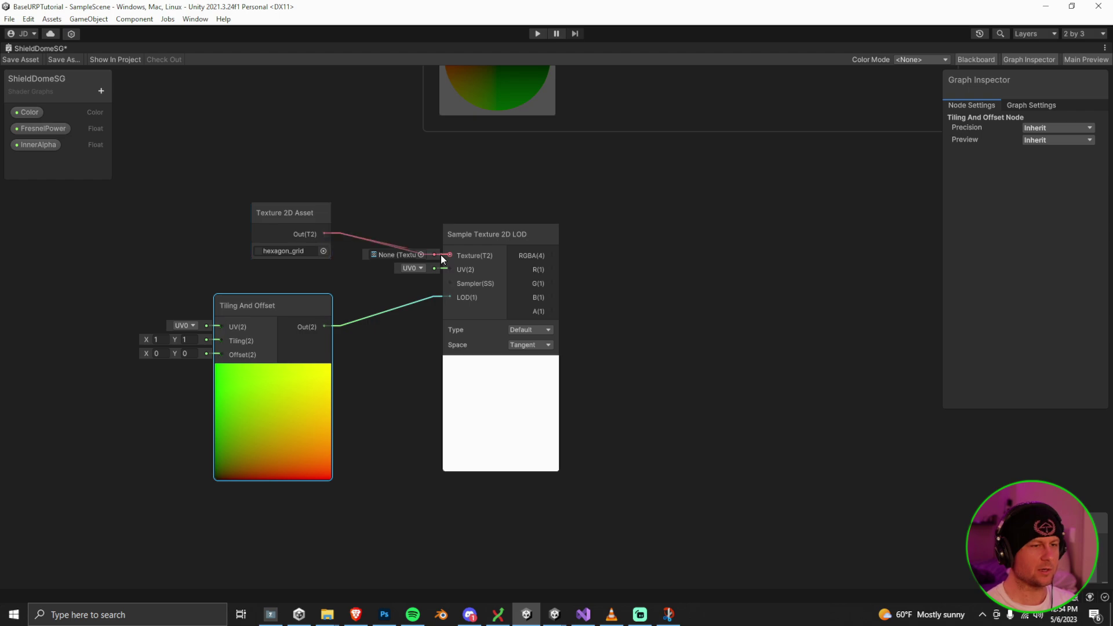
drag(440, 255, 449, 256)
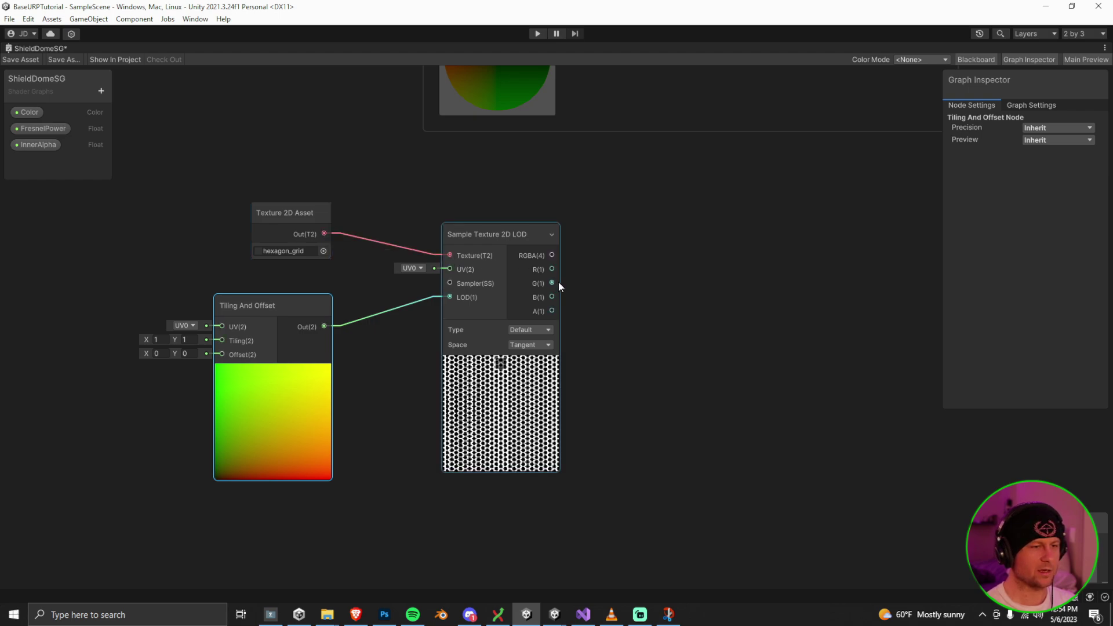
drag(431, 299, 446, 270)
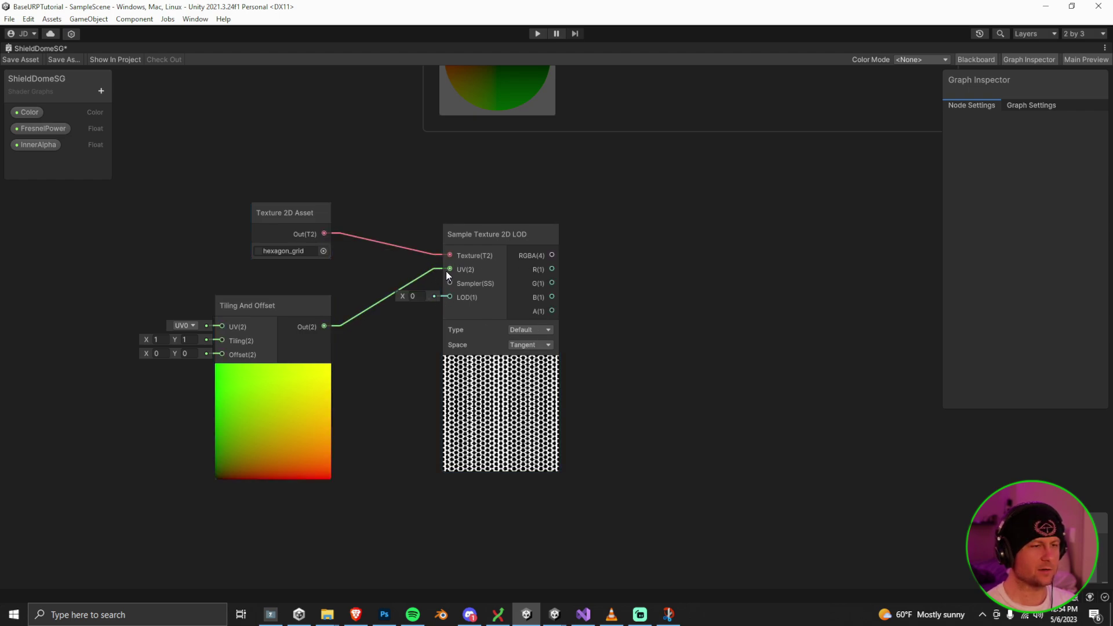
Create a Lerp node with its B input fed by the hexagon sample's A output, and place it beyond the sample node
middle_drag(611, 325, 503, 321)
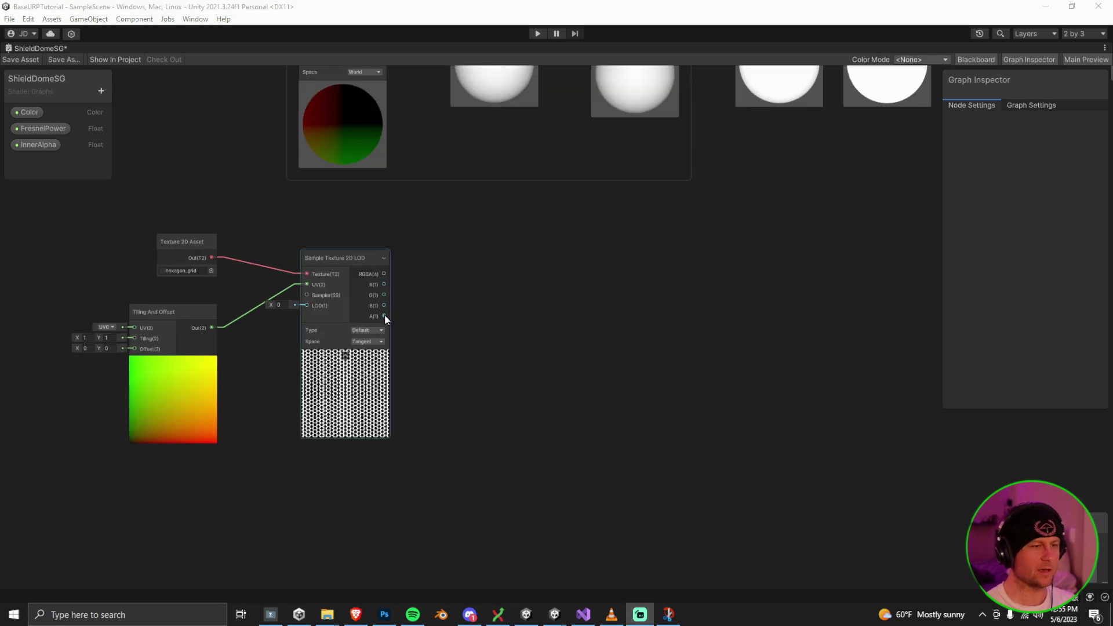
drag(385, 315, 555, 392)
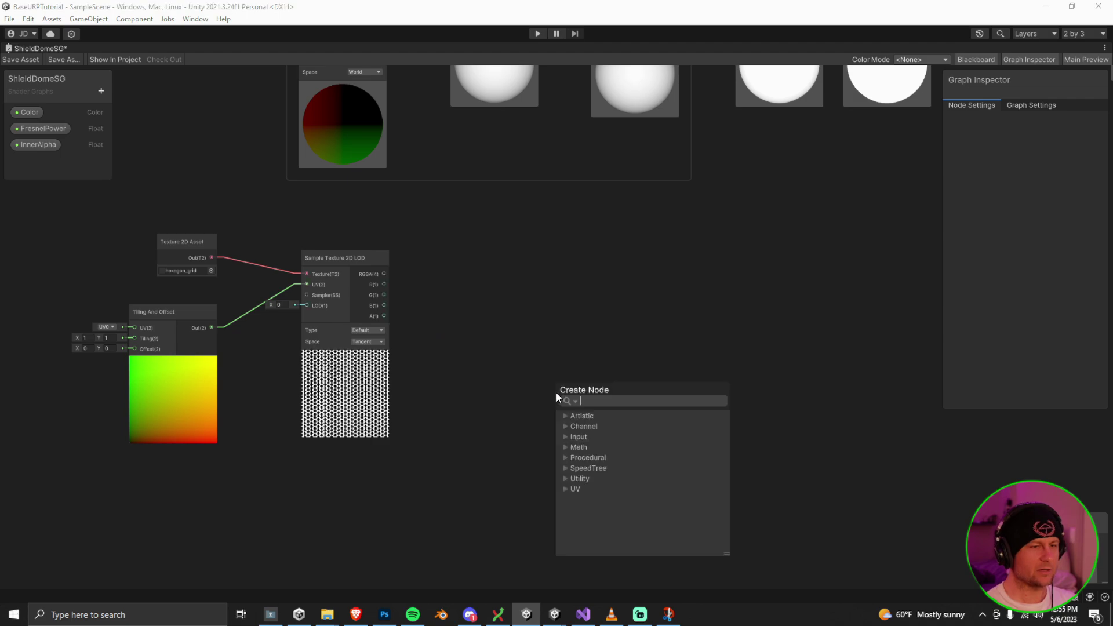
text(Lerp)
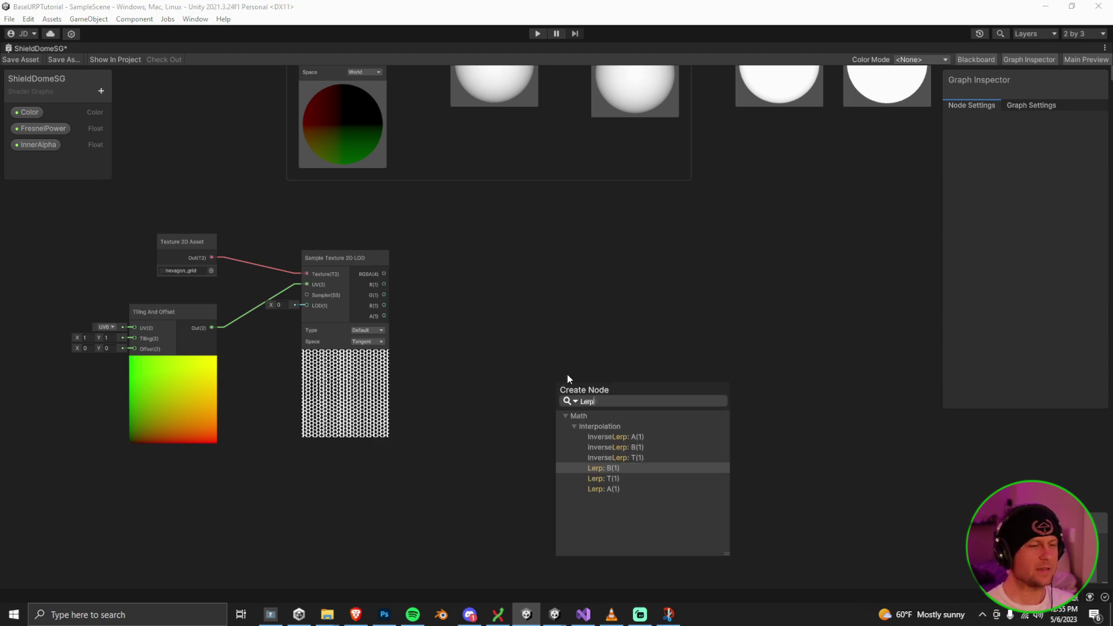
key(Return)
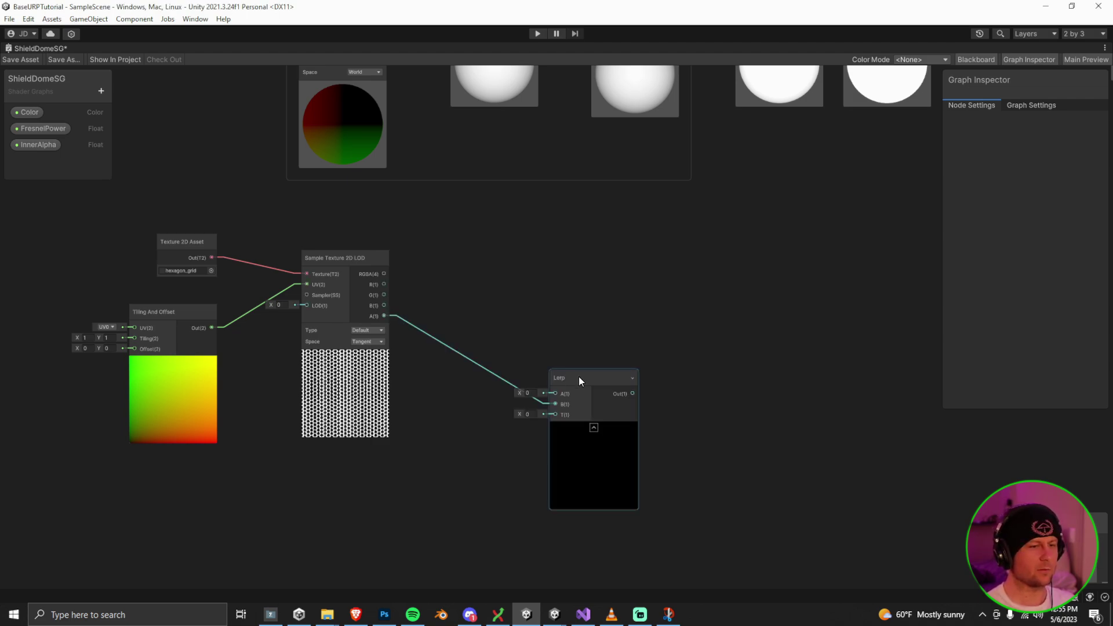
drag(579, 377, 627, 347)
Create an Add node with its A input fed by the Fresnel Effect output, and place it between the texture sample and Lerp nodes
scroll(638, 244, down, 3)
middle_drag(644, 243, 477, 348)
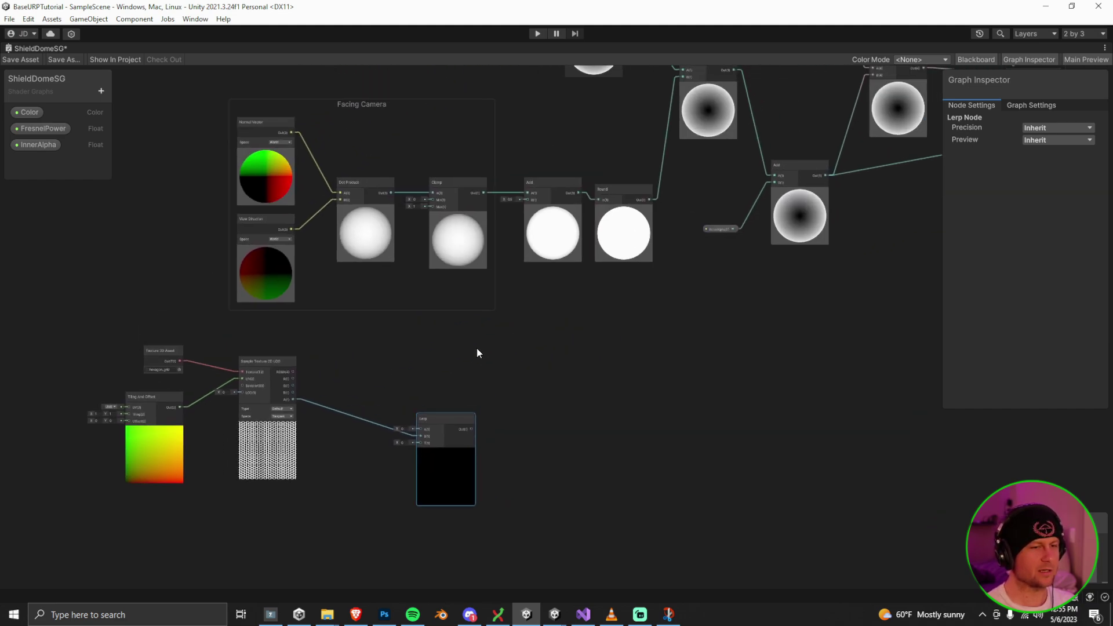
middle_drag(706, 191, 642, 248)
middle_drag(648, 153, 594, 180)
drag(524, 110, 269, 485)
text(A)
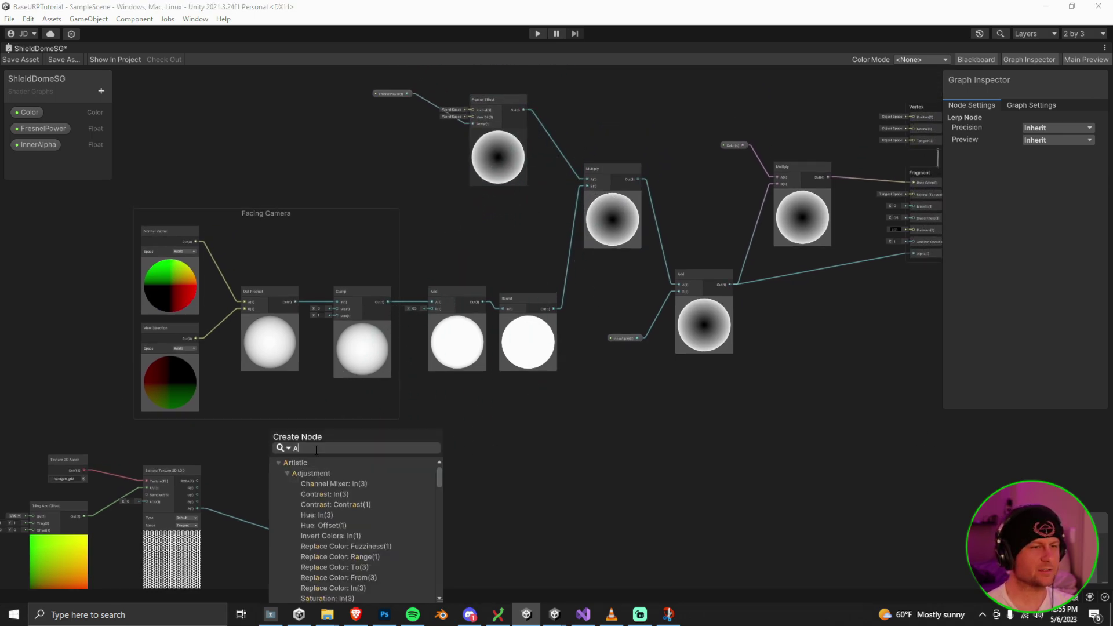
text(dd)
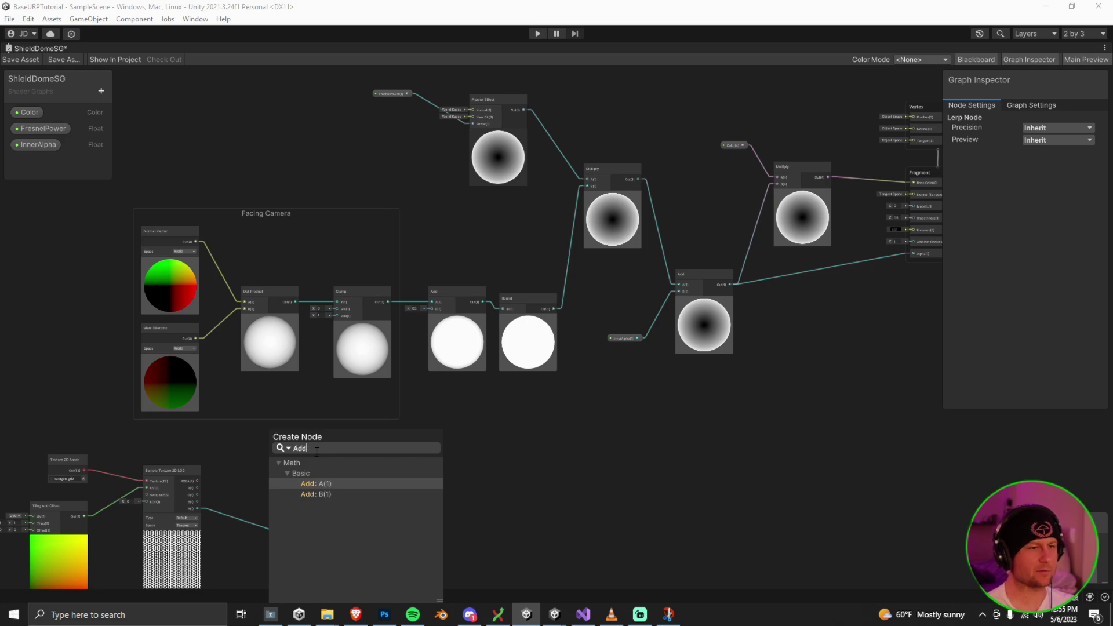
key(Return)
middle_drag(398, 464, 441, 299)
scroll(439, 302, up, 3)
drag(405, 376, 568, 359)
drag(316, 312, 420, 245)
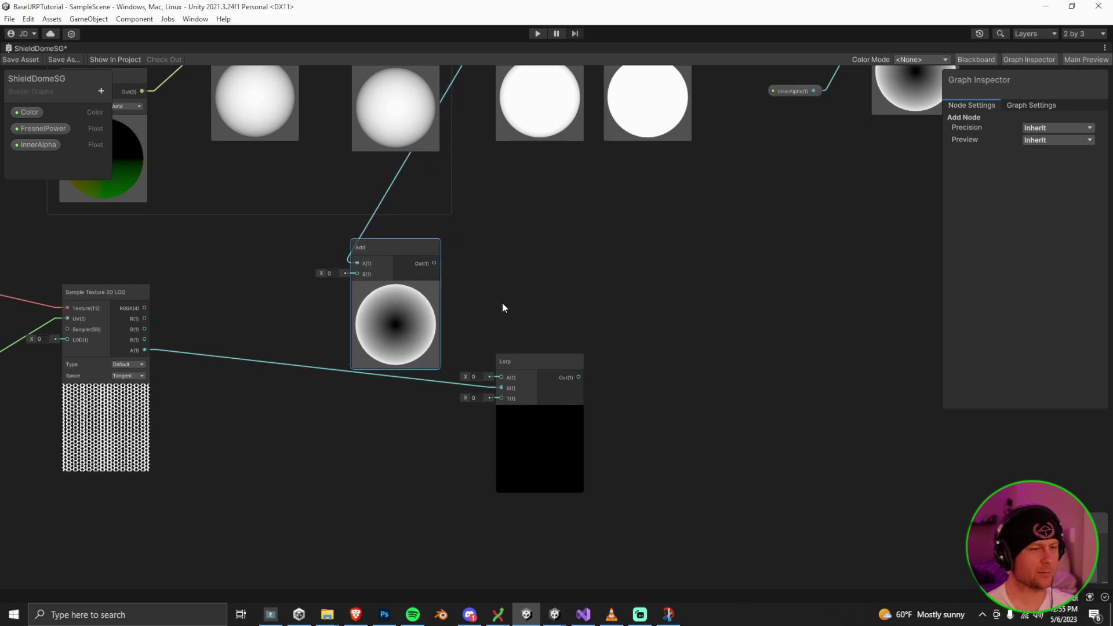
Connect the new Add node's output to the Lerp's T input and arrange the Add node below the Lerp
drag(524, 365, 597, 375)
drag(429, 263, 572, 408)
drag(600, 371, 607, 264)
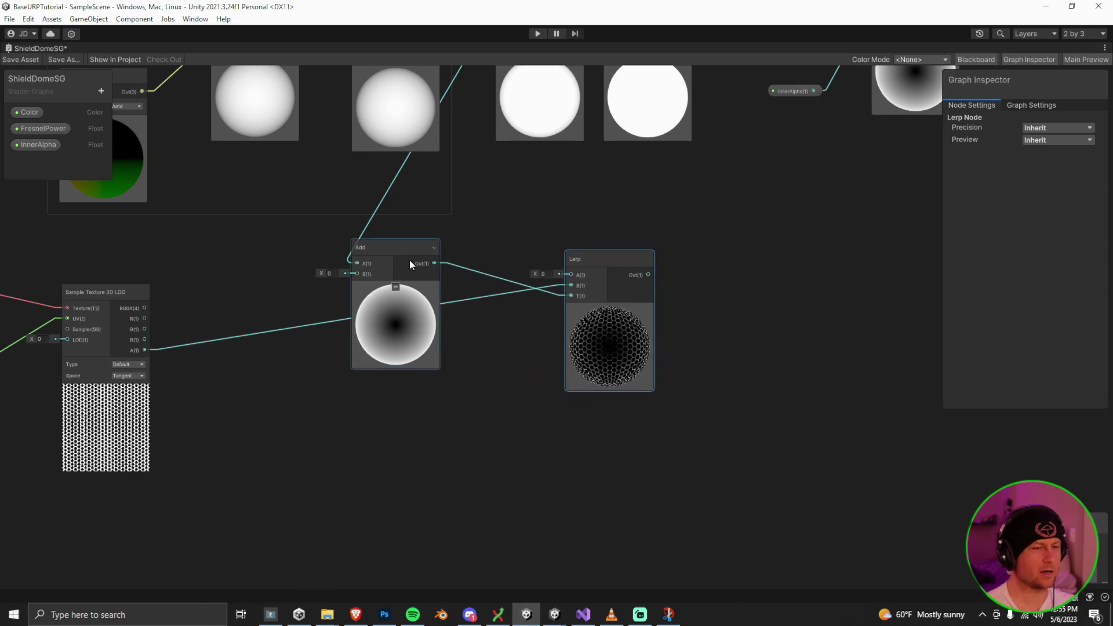
drag(410, 262, 405, 380)
drag(604, 262, 513, 245)
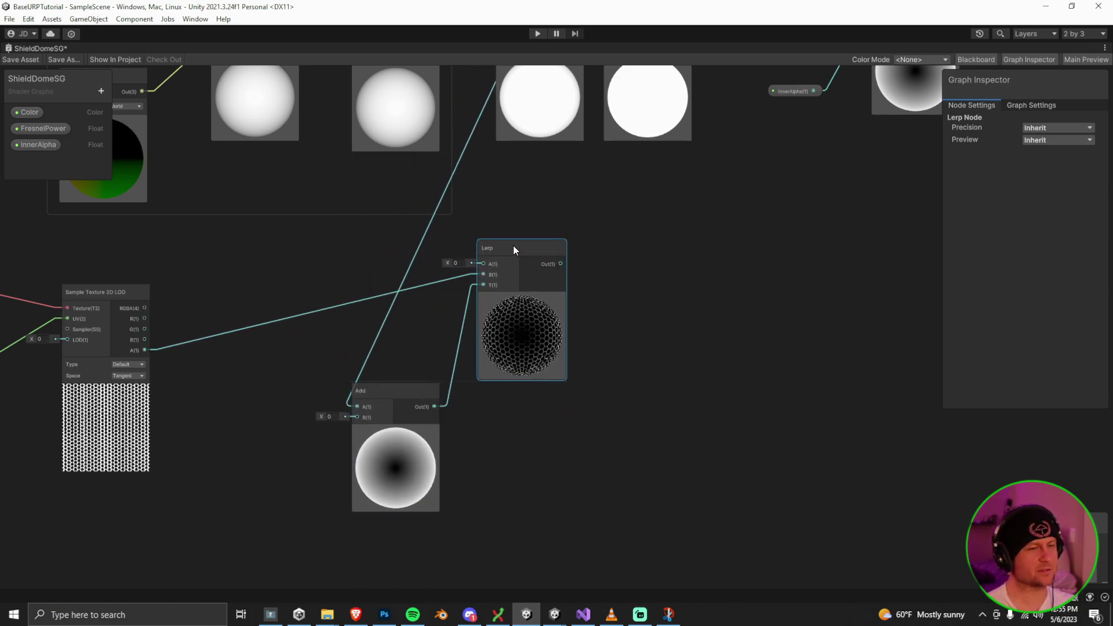
Create a Multiply node with the Lerp output in B and the Round output in A, placed beyond the Lerp
scroll(513, 245, down, 1)
middle_drag(514, 245, 435, 311)
drag(476, 325, 559, 318)
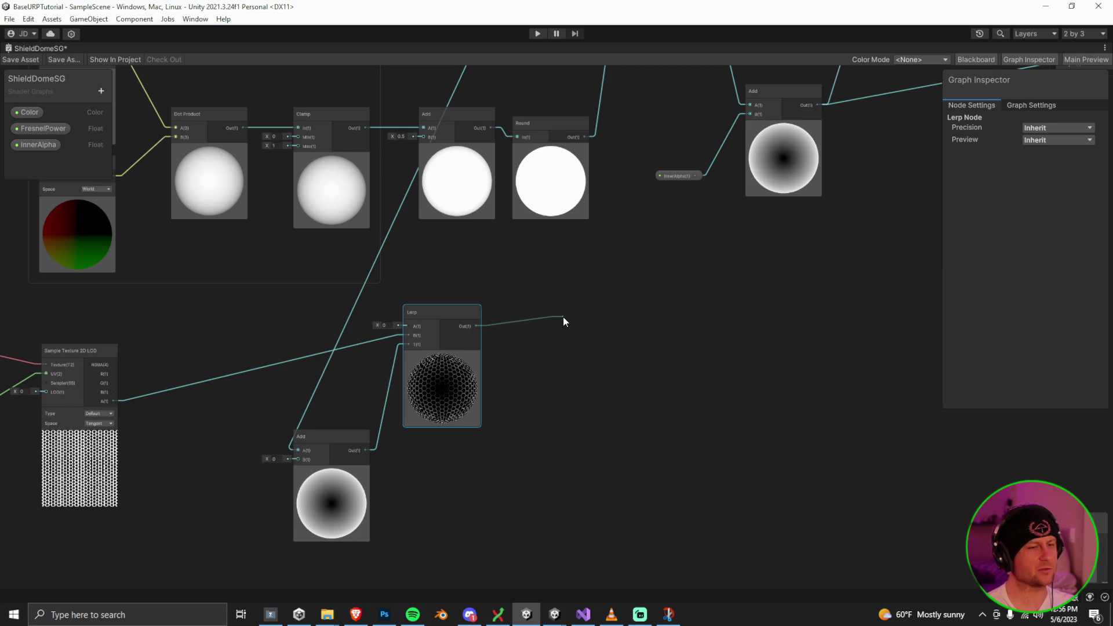
drag(565, 317, 565, 318)
text(Multi)
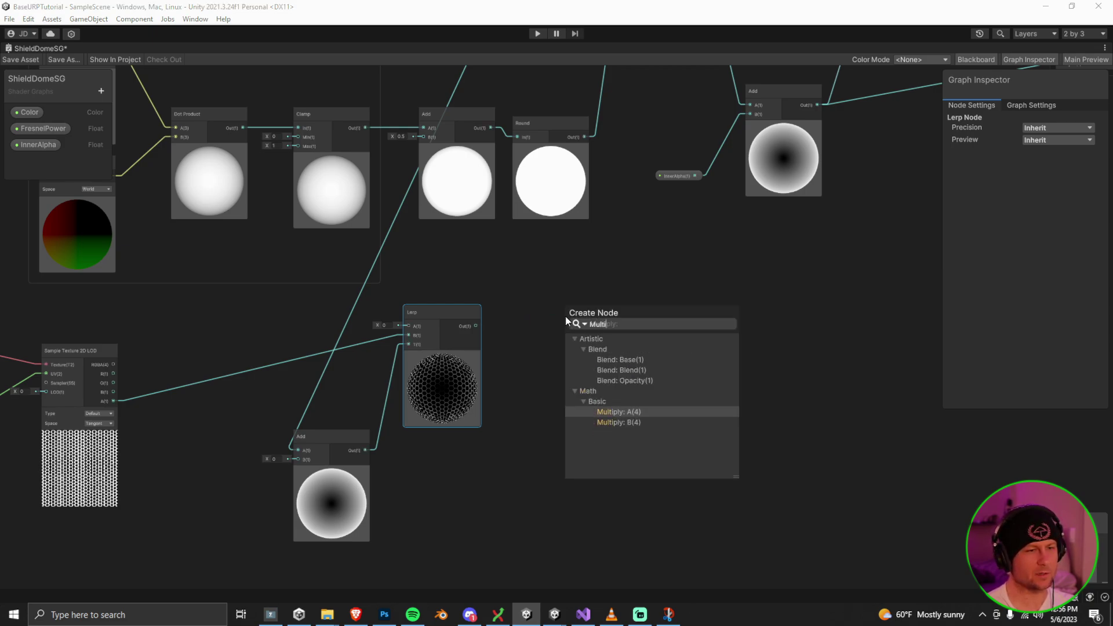
key(Down)
key(Return)
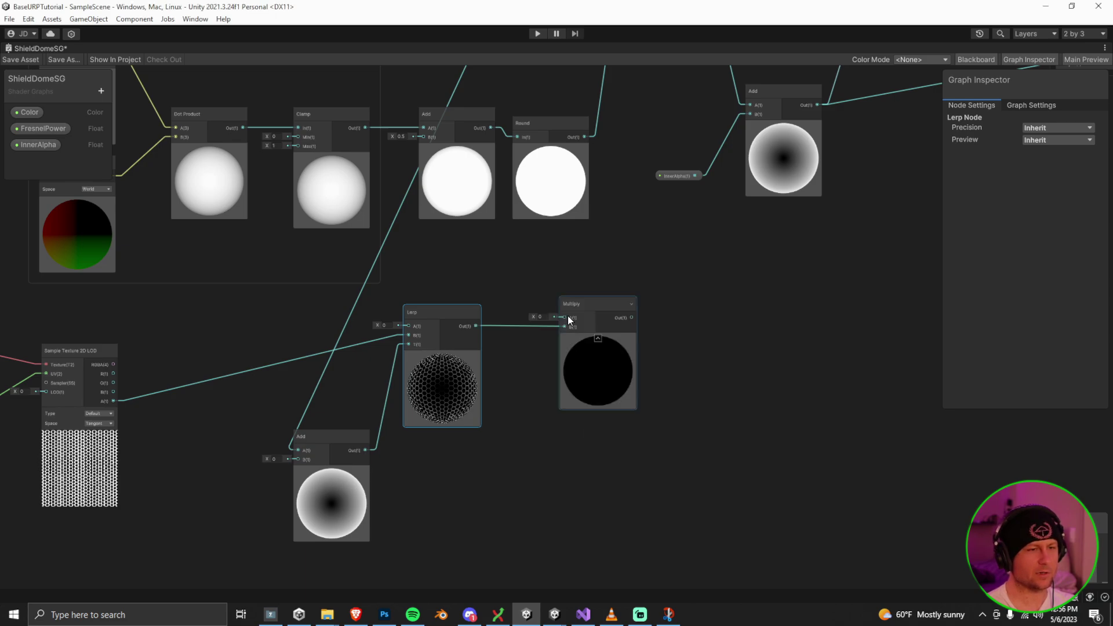
click(597, 305)
drag(597, 305, 725, 295)
drag(584, 135, 670, 302)
Move the final Add node and its InnerAlpha property farther along the graph to make room before them
middle_drag(691, 264, 507, 335)
scroll(450, 313, down, 2)
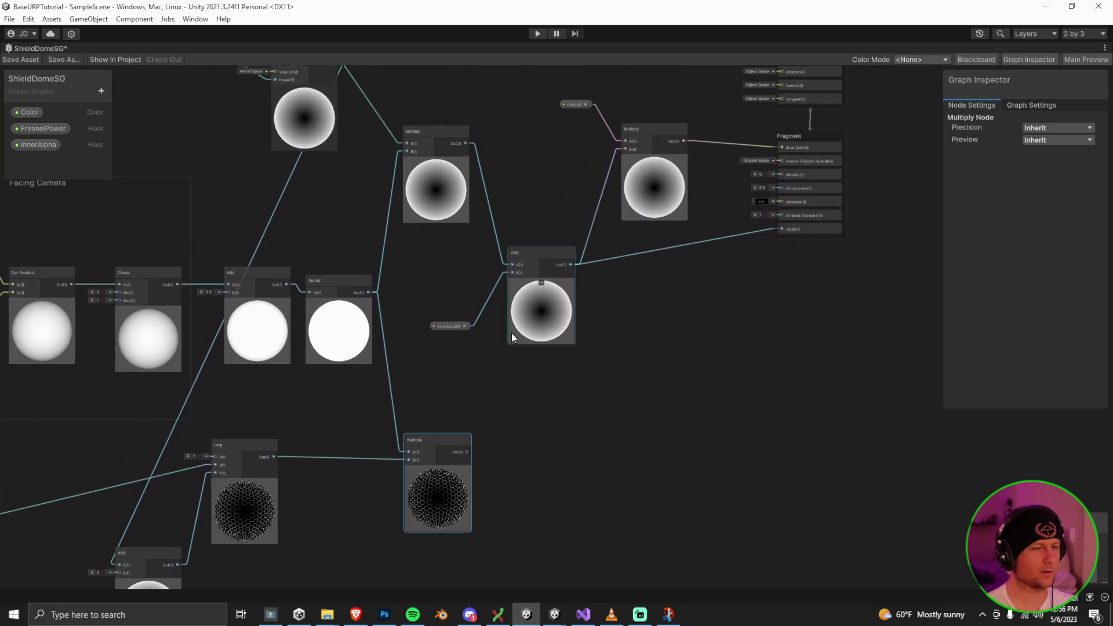
middle_drag(659, 248, 761, 287)
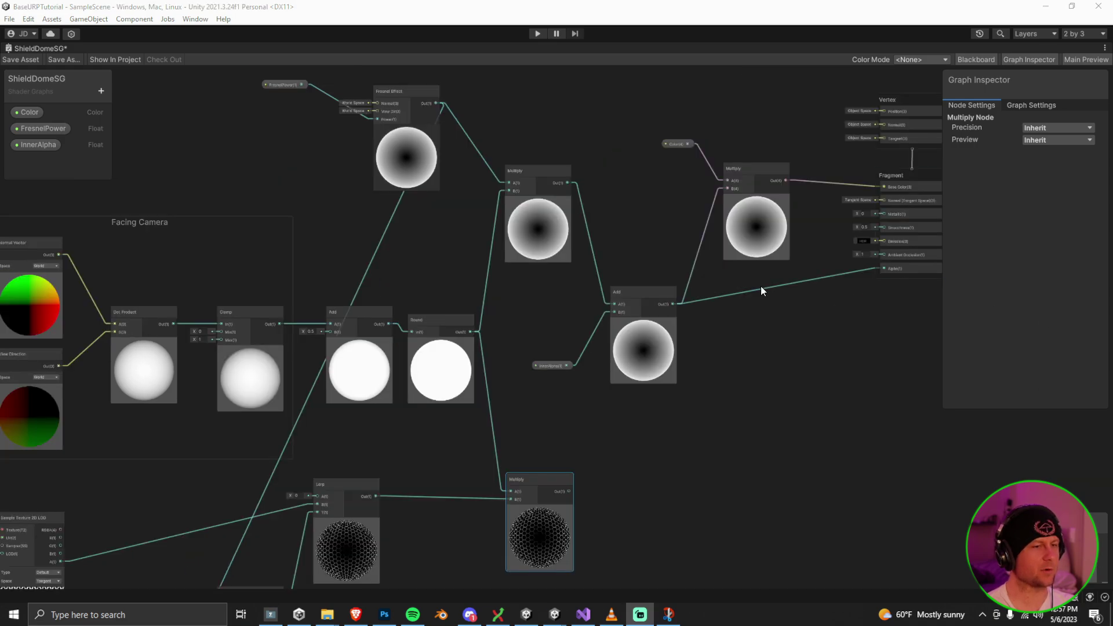
drag(653, 293, 783, 350)
drag(544, 369, 703, 401)
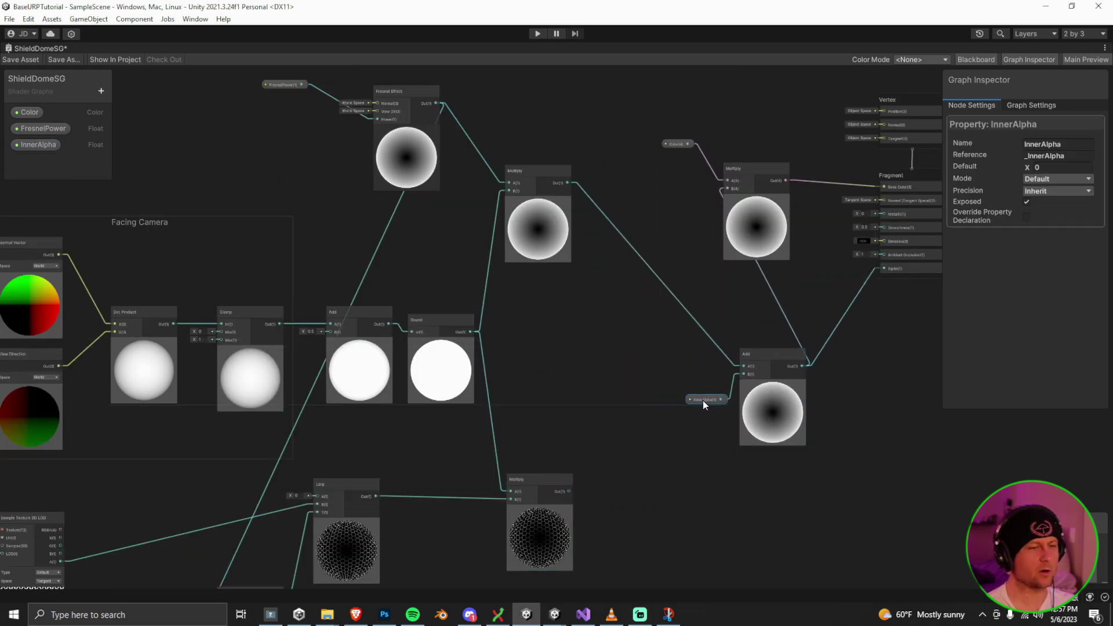
Create an Add node with its B input fed by the hexagon Multiply output, and place it before the InnerAlpha property
drag(570, 491, 596, 408)
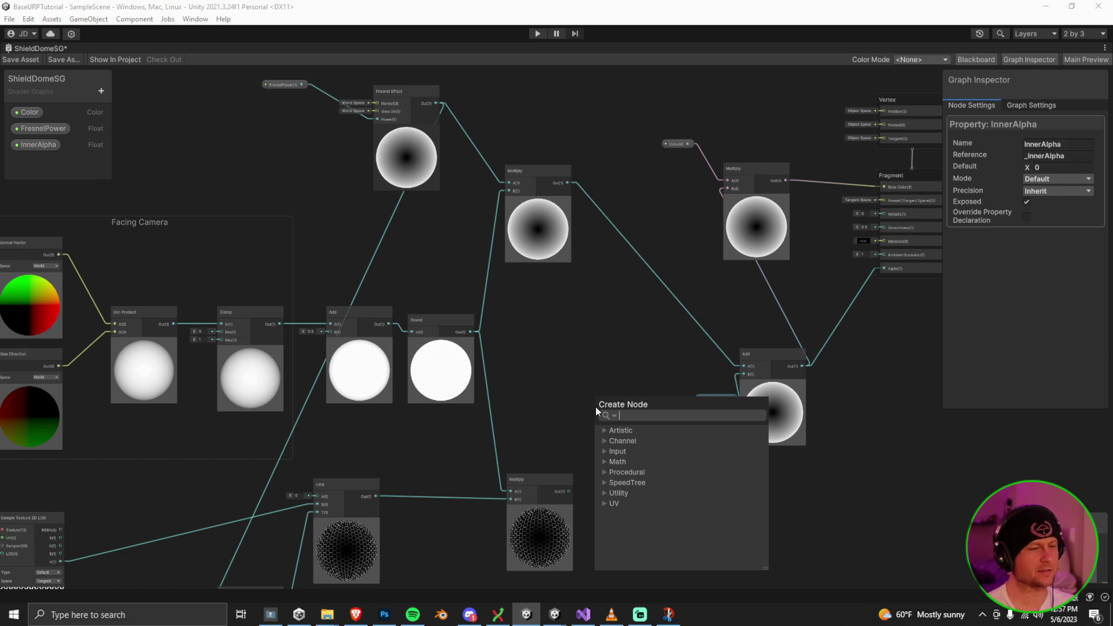
text(Add)
click(641, 464)
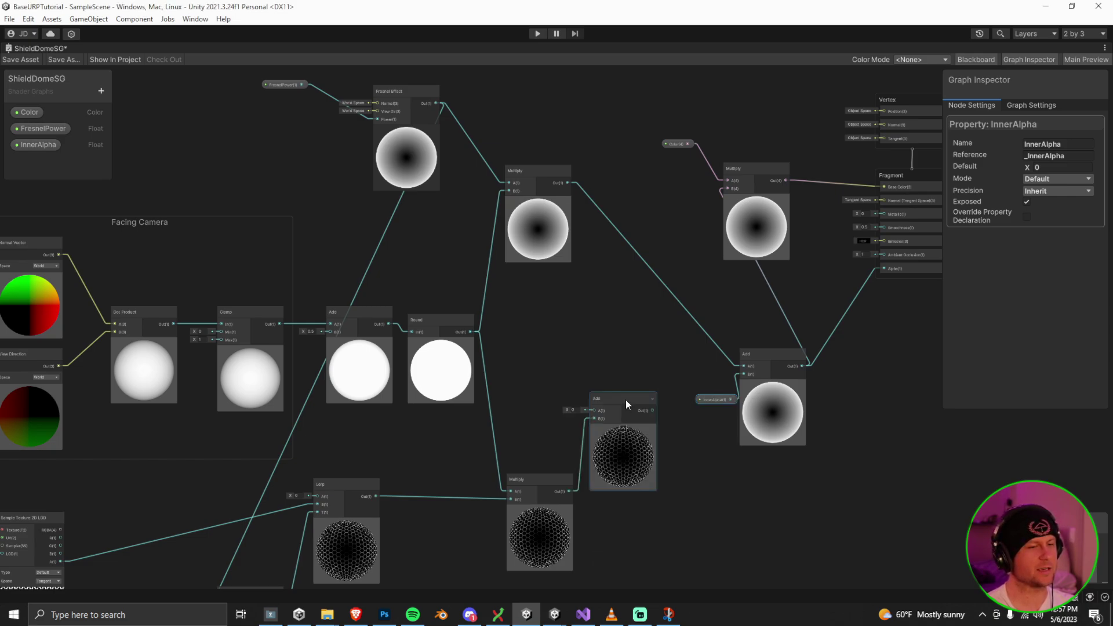
drag(625, 399, 650, 368)
Reroute the Fresnel Multiply output into the new Add node's A input, and feed that Add into the final Add's A input
drag(604, 217, 580, 316)
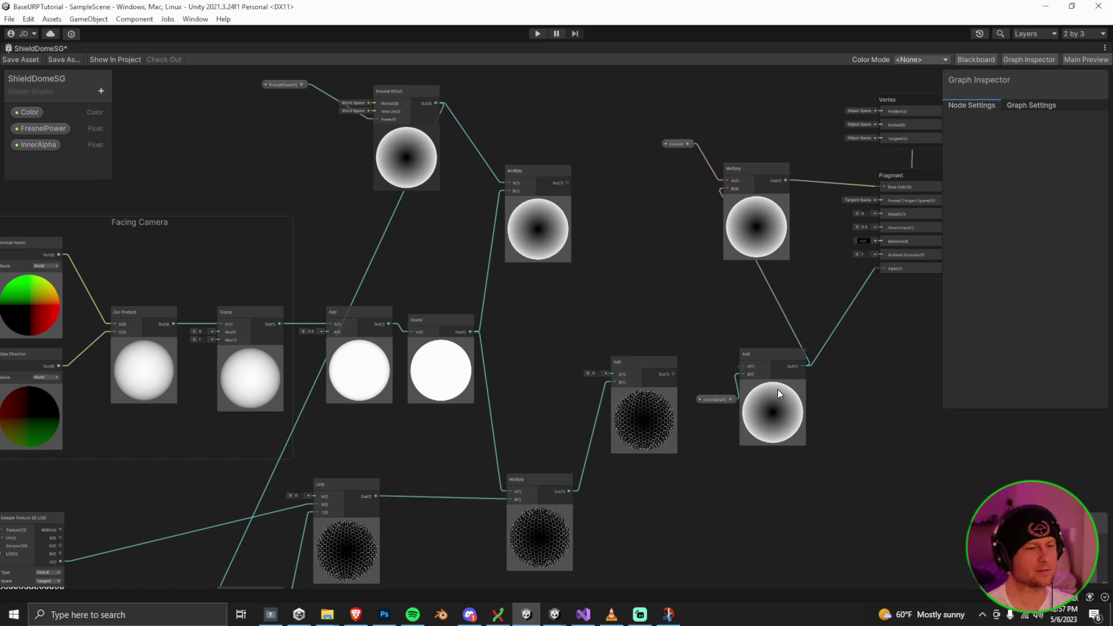
drag(570, 183, 614, 374)
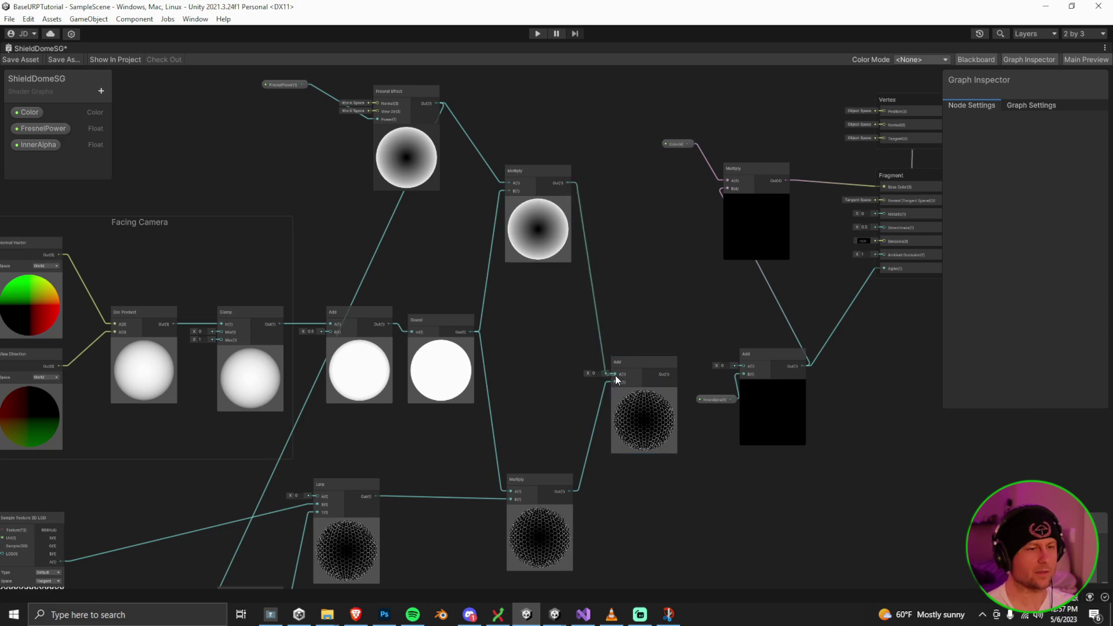
click(641, 375)
drag(683, 376, 744, 366)
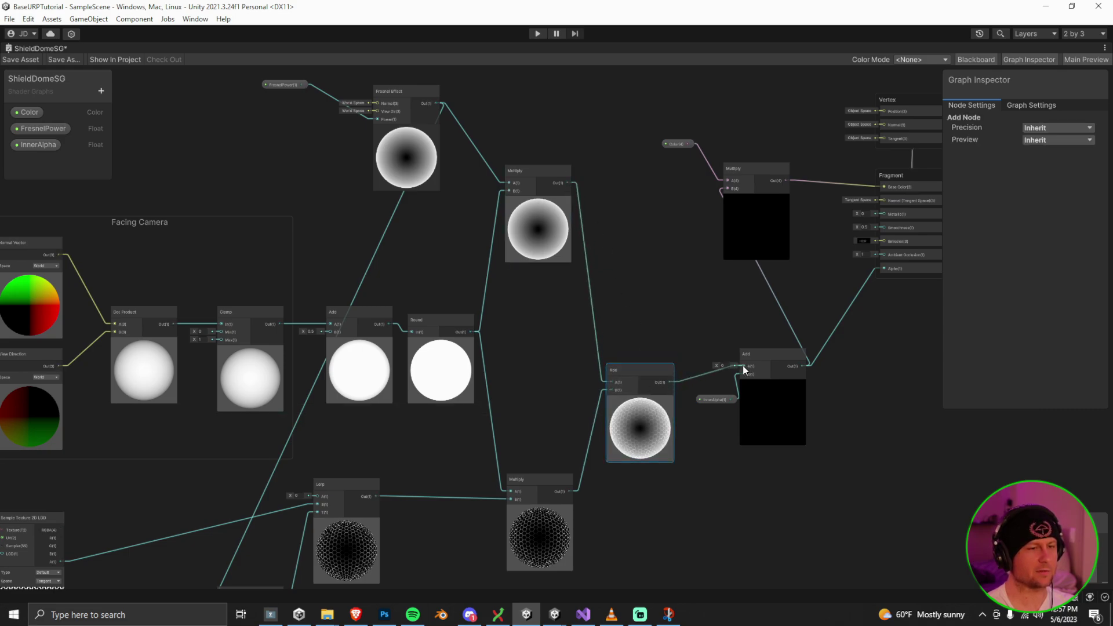
Save the ShieldDomeSG graph and preview the hexagon dome in the Scene view and Play mode
scroll(638, 297, down, 3)
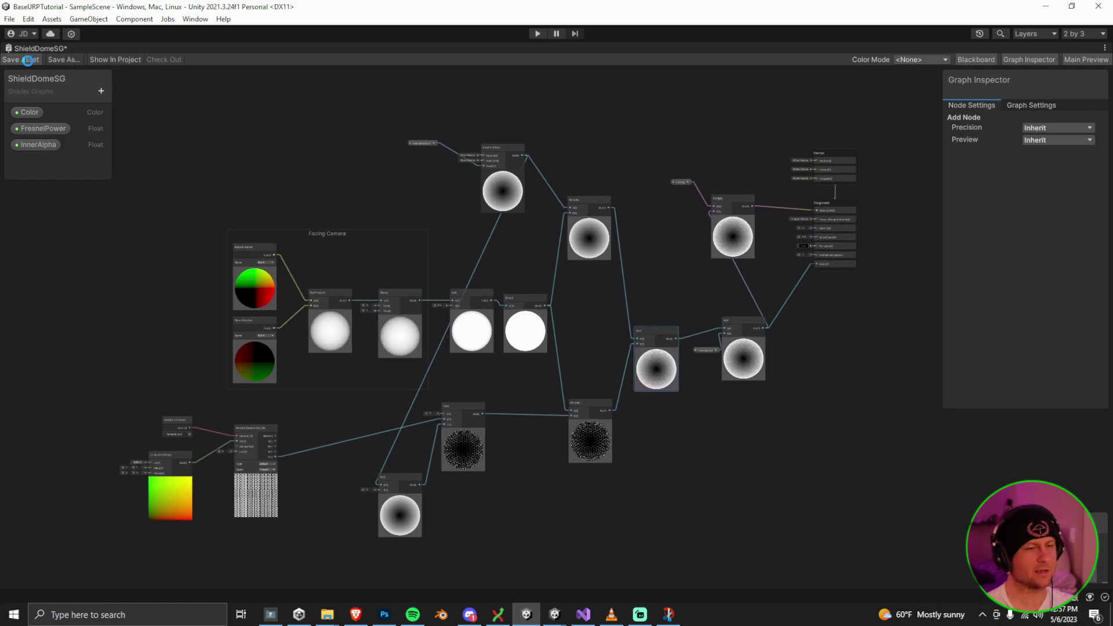
click(28, 61)
double_click(44, 49)
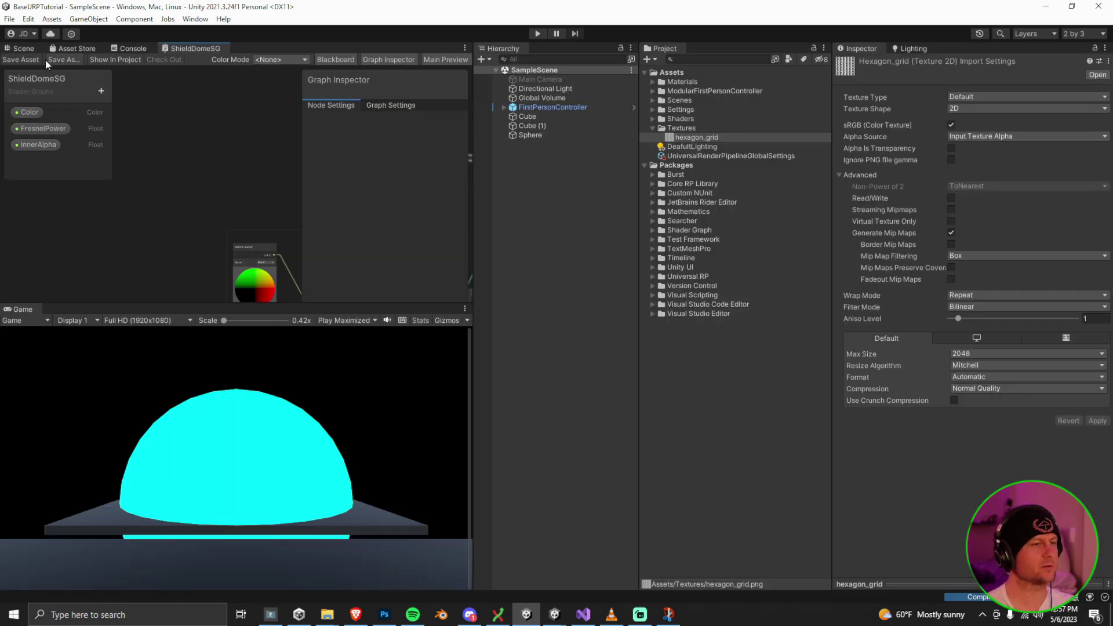
click(21, 50)
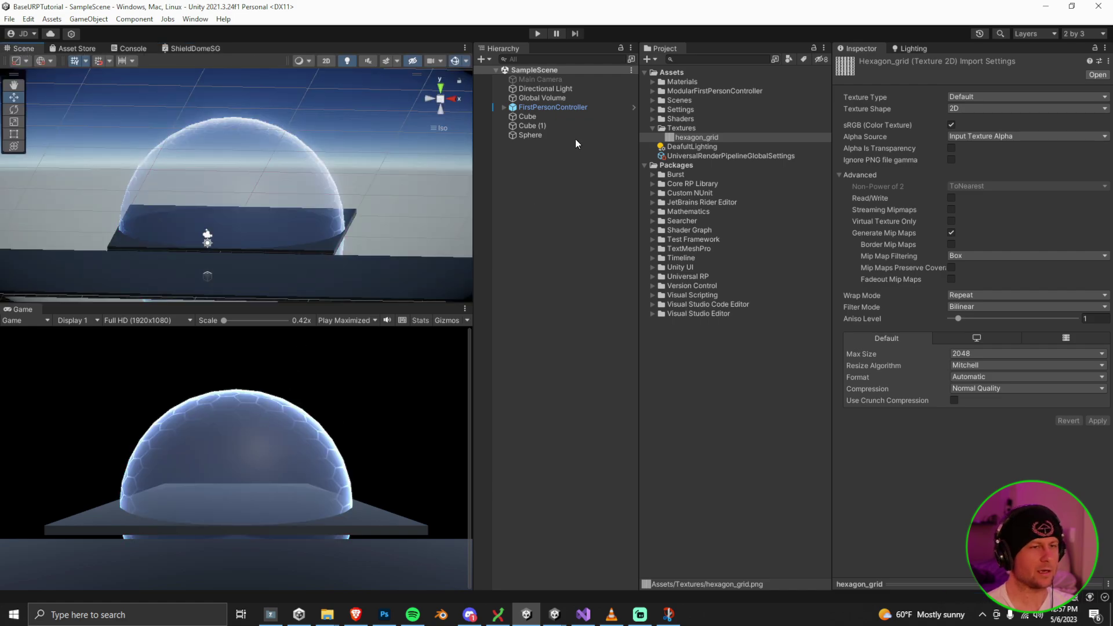
click(537, 33)
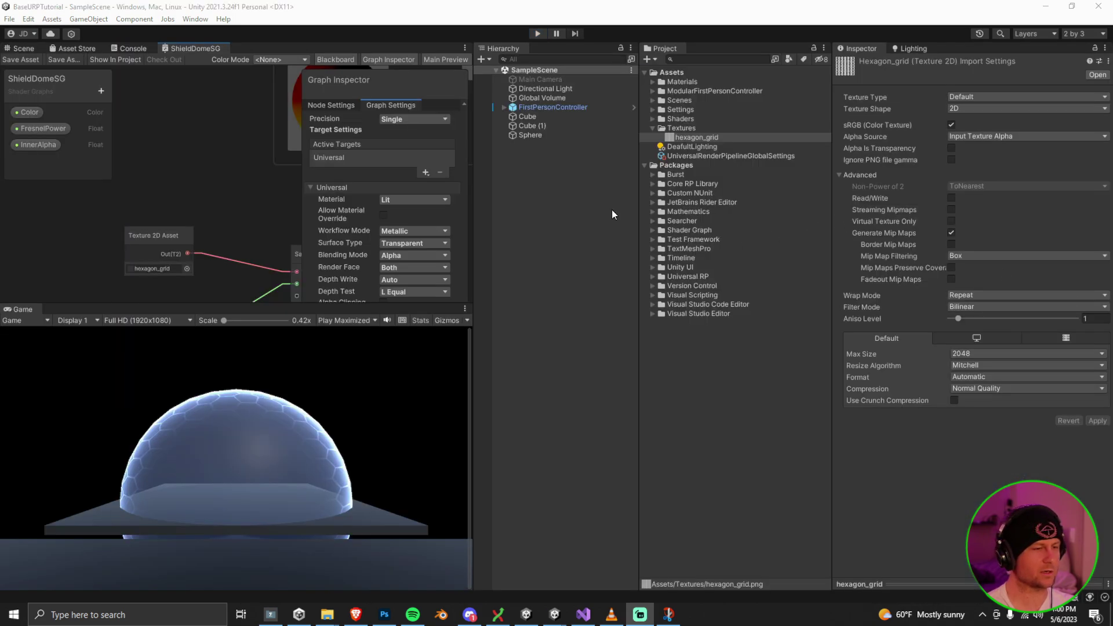
Set the Tiling And Offset node's tiling to X 3, Y 2, save the graph and return to the normal editor layout
double_click(201, 46)
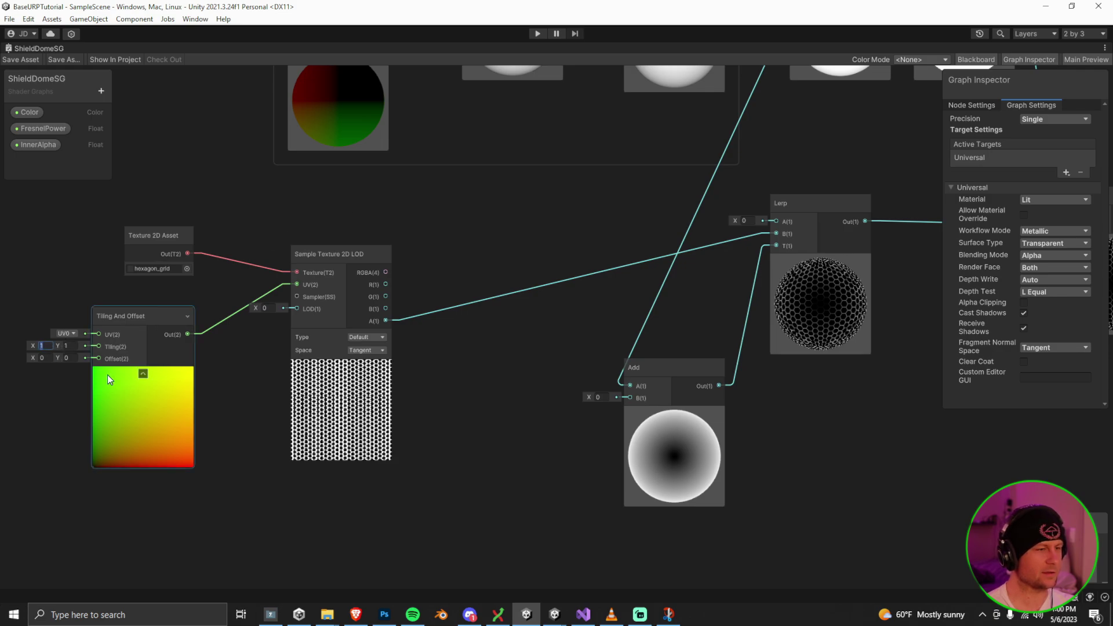
text(3)
key(Tab)
text(2)
key(Tab)
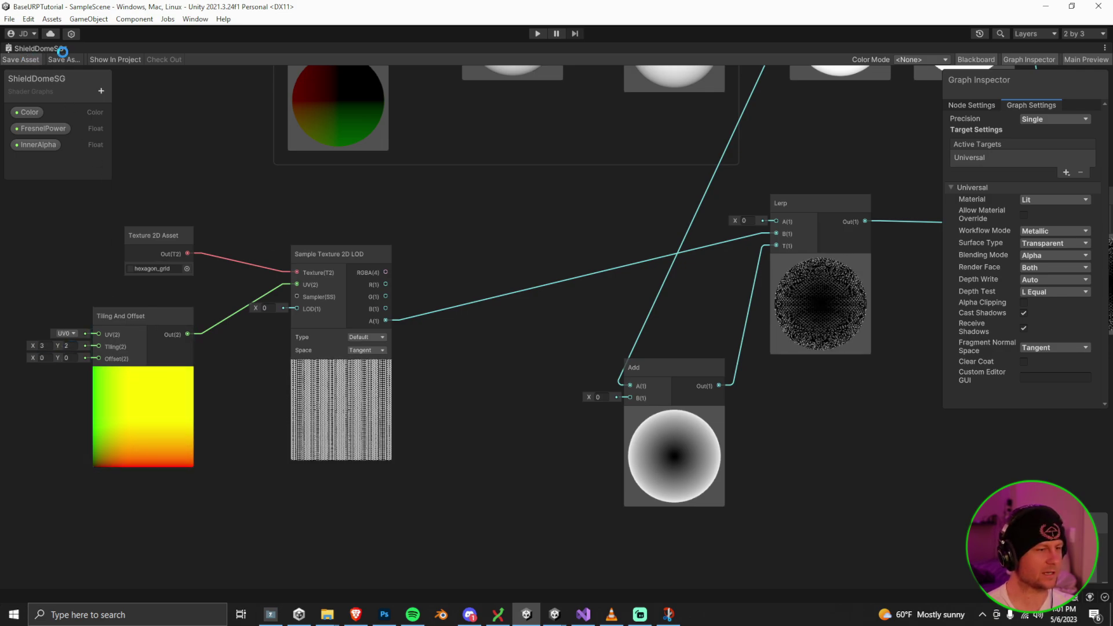
double_click(61, 48)
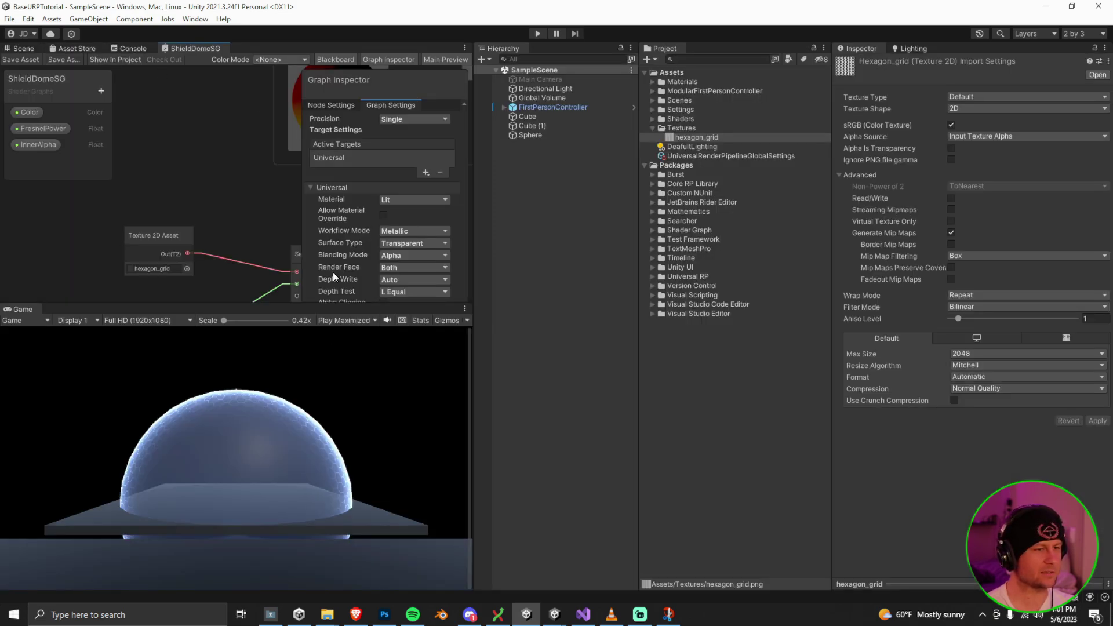
Preview the hexagon dome close up in Play mode
click(538, 33)
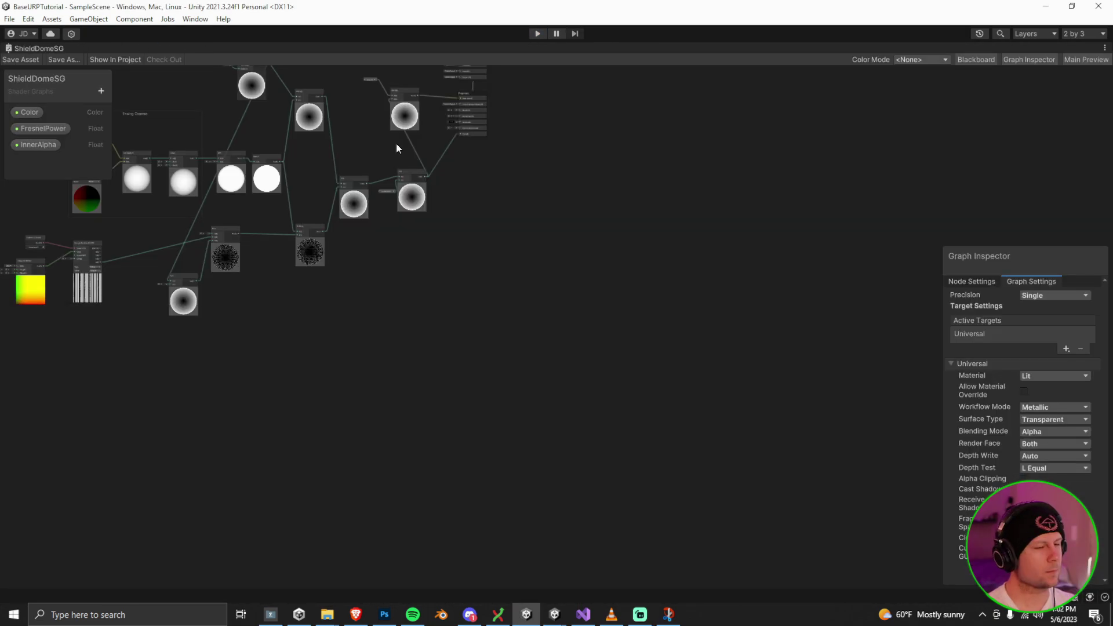
scroll(396, 144, up, 8)
Tidy the hexagon branch by repositioning its Texture 2D Asset, Tiling And Offset, Add, Lerp and Multiply nodes
click(267, 240)
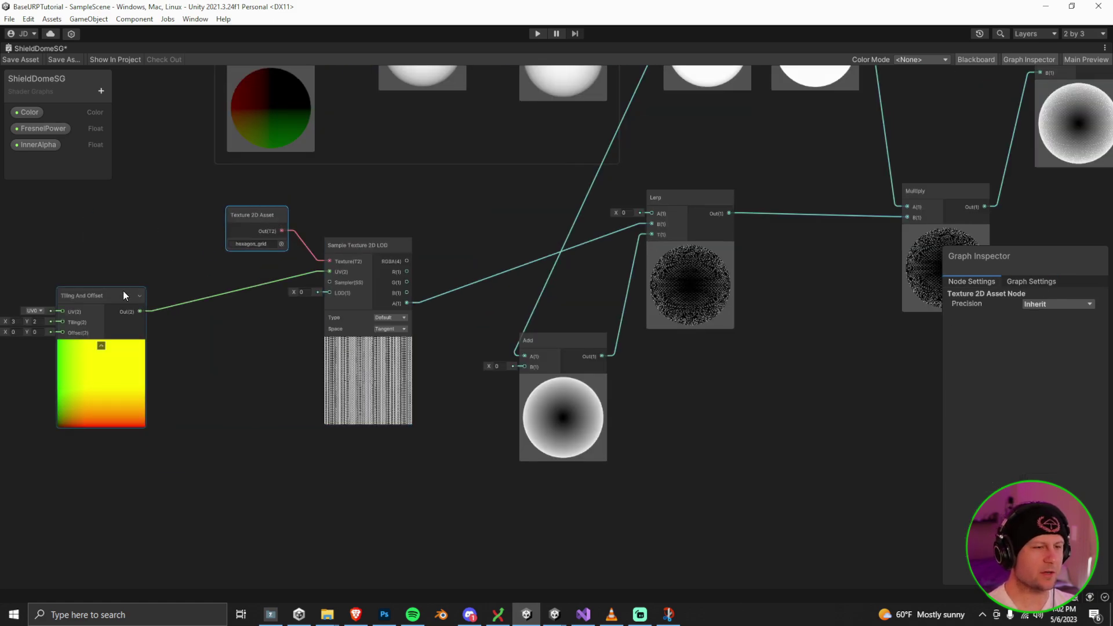
drag(123, 290, 266, 288)
drag(675, 197, 738, 289)
drag(562, 339, 843, 162)
drag(738, 289, 760, 354)
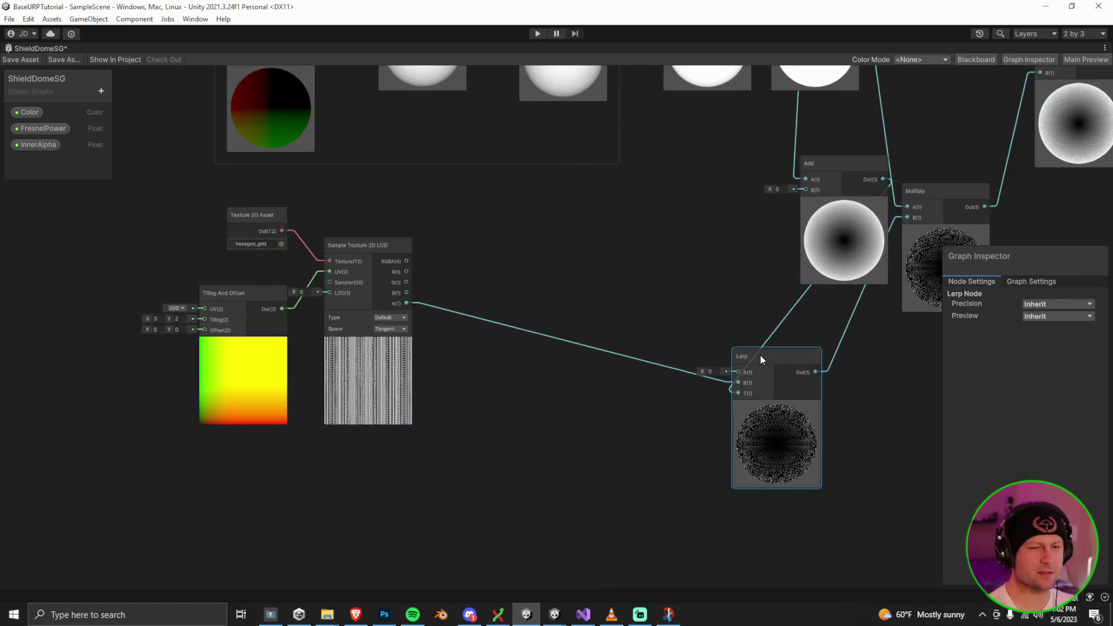
drag(827, 166, 616, 211)
drag(758, 357, 744, 325)
middle_drag(744, 324, 639, 346)
drag(827, 212, 797, 238)
scroll(812, 193, down, 2)
middle_drag(812, 193, 525, 351)
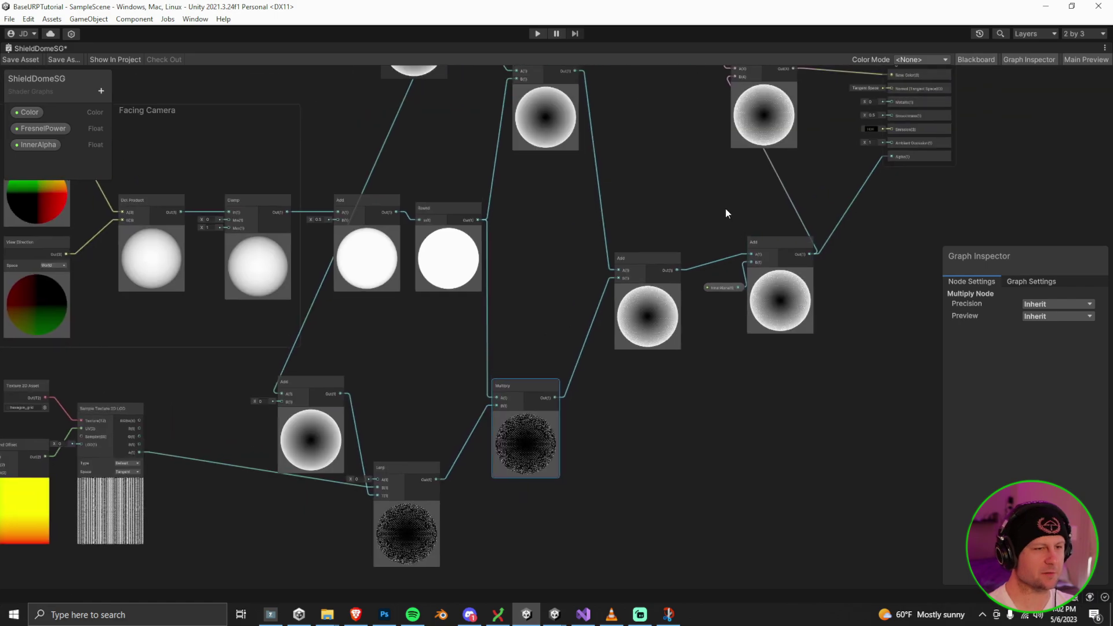
Arrange the Color property, its Multiply node and the two final Add nodes in front of the Fragment stack
middle_drag(726, 209, 582, 269)
drag(623, 301, 572, 282)
drag(628, 118, 650, 125)
drag(560, 113, 651, 168)
drag(581, 168, 586, 178)
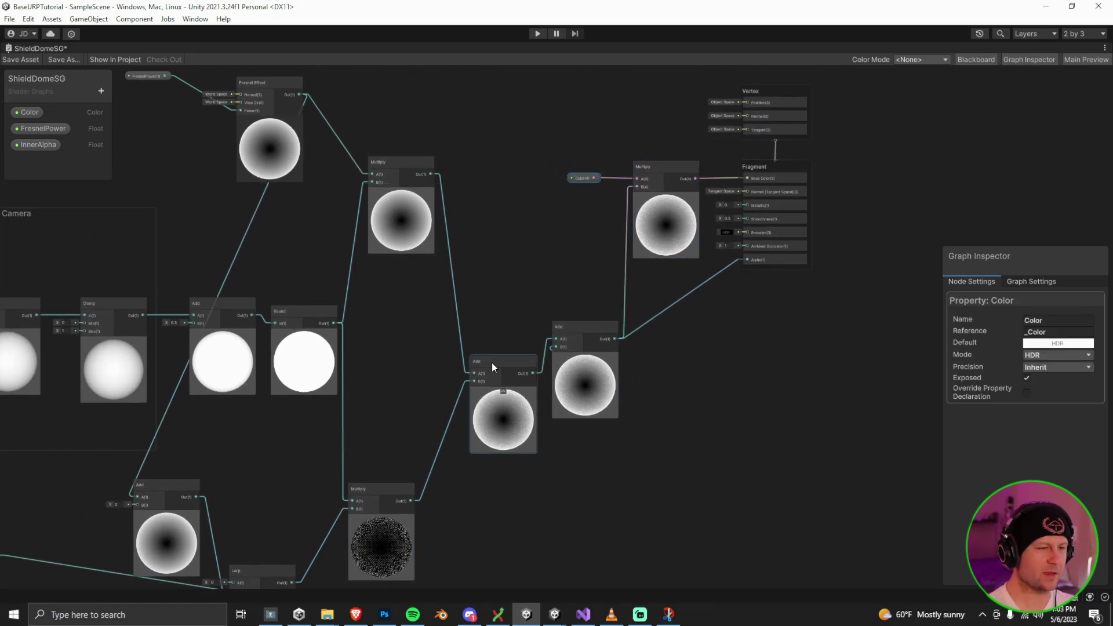
drag(491, 363, 469, 311)
drag(550, 326, 573, 317)
Place the InnerAlpha property below the final Add nodes and align the Fresnel Multiply and both Adds
click(529, 372)
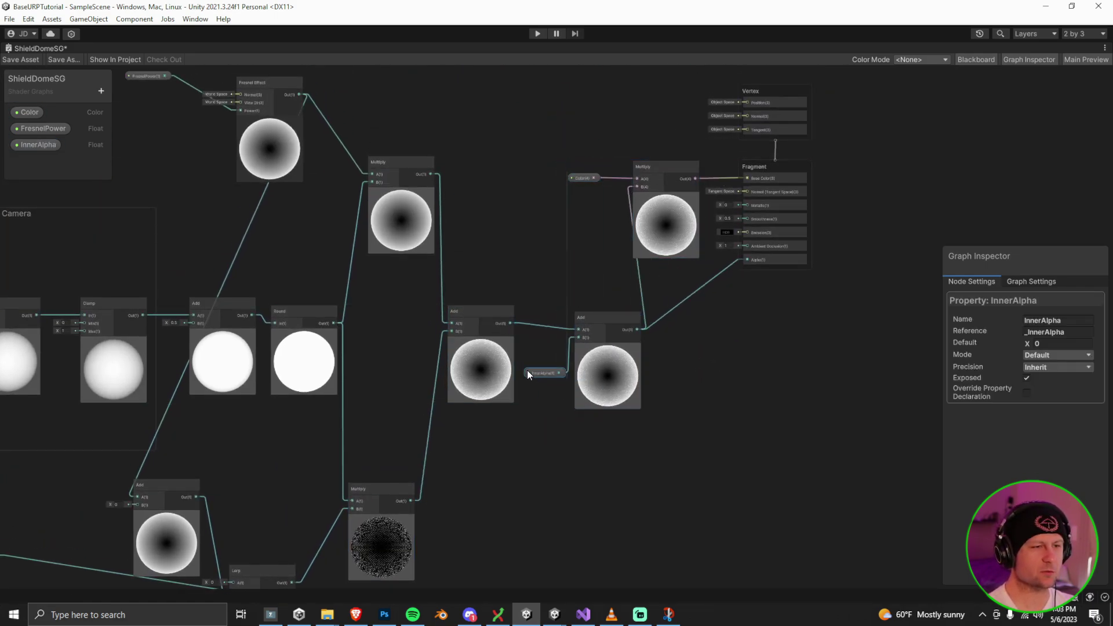
drag(527, 370, 527, 427)
drag(606, 311, 587, 305)
drag(543, 427, 524, 434)
middle_drag(423, 285, 588, 280)
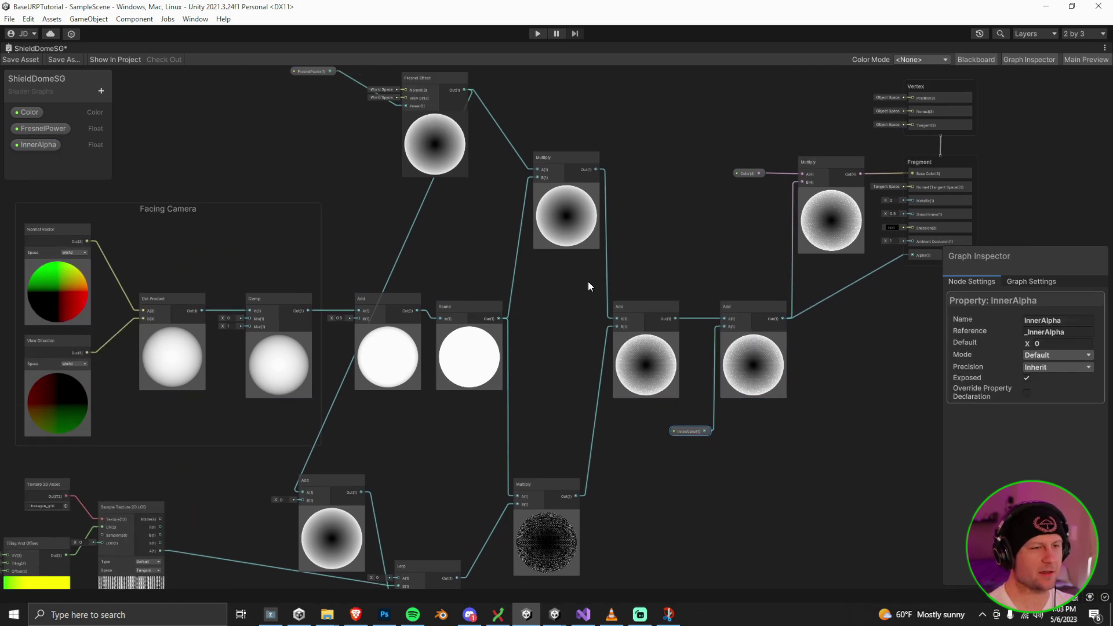
drag(571, 160, 552, 160)
drag(638, 311, 627, 311)
drag(732, 307, 724, 307)
Move the Lerp node nearer its Multiply, and gather Texture 2D Asset, Tiling And Offset and Sample Texture 2D LOD below it
middle_drag(580, 464, 658, 301)
drag(503, 406, 526, 365)
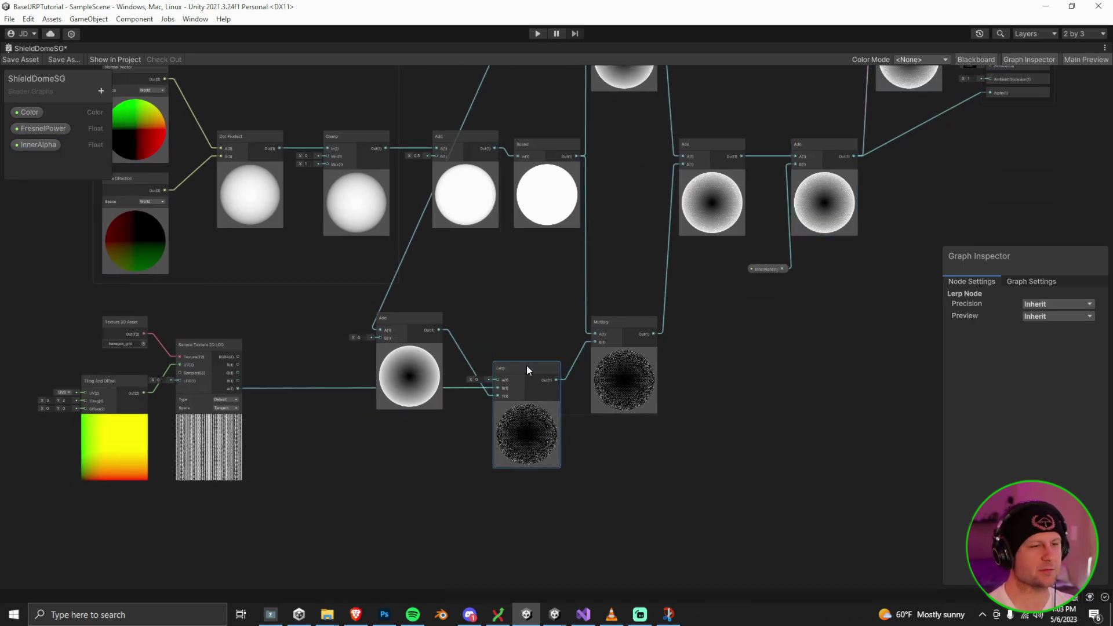
middle_drag(246, 374, 350, 288)
click(333, 259)
drag(333, 259, 530, 388)
scroll(603, 313, up, 3)
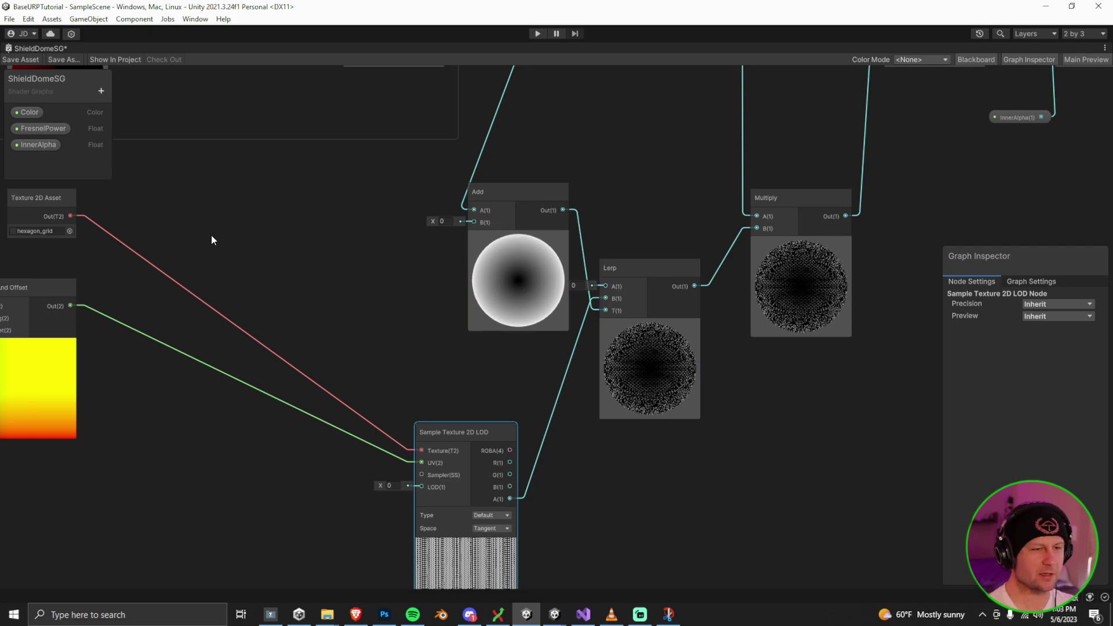
middle_drag(211, 235, 383, 226)
drag(214, 191, 485, 426)
drag(210, 279, 479, 495)
Group the Texture 2D Asset, Tiling And Offset and Sample Texture 2D LOD nodes under the title "Create Hex Texture"
middle_drag(810, 358, 618, 333)
scroll(618, 333, down, 2)
scroll(476, 273, down, 2)
middle_drag(514, 297, 523, 269)
drag(316, 309, 545, 463)
key(ctrl+g)
text(Cre)
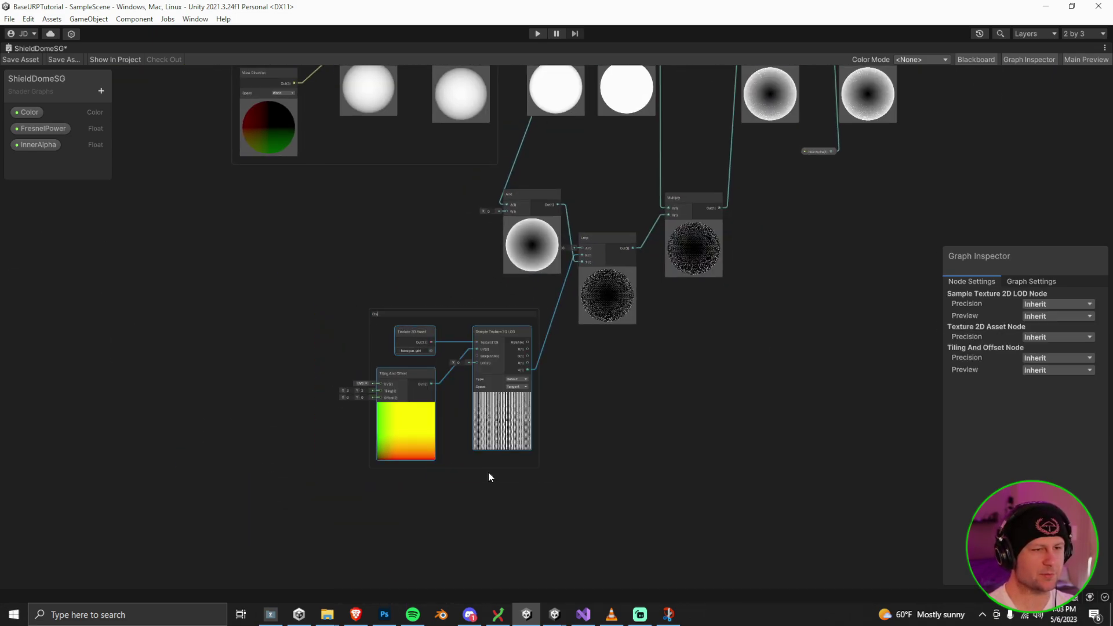
text(ate Hex Texture)
key(Return)
Move the Create Hex Texture group to just below the hexagon branch's Add and Lerp nodes
scroll(465, 389, up, 3)
scroll(465, 370, down, 7)
middle_drag(570, 318, 506, 401)
scroll(406, 429, up, 1)
click(428, 423)
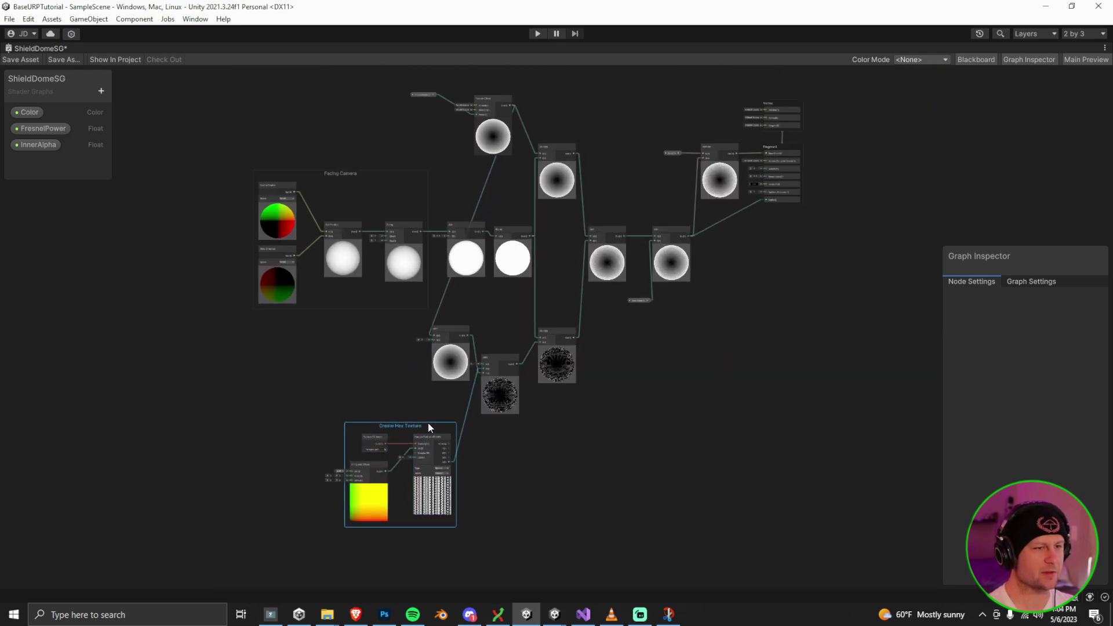
drag(428, 424, 427, 404)
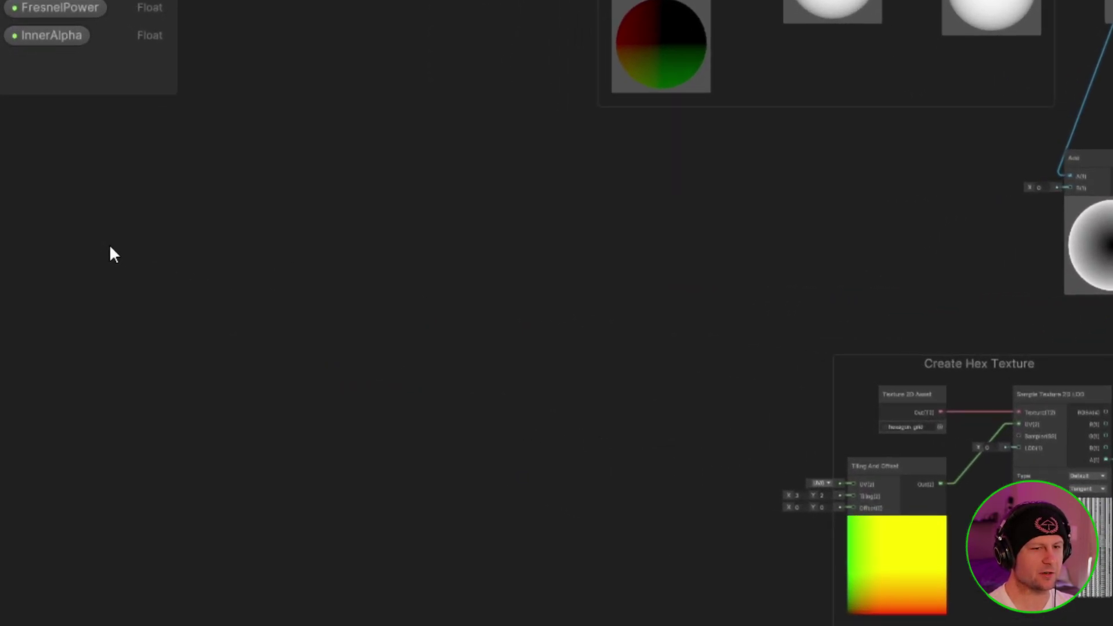
Create a Time node in the empty graph area left of the Create Hex Texture group
right_click(221, 236)
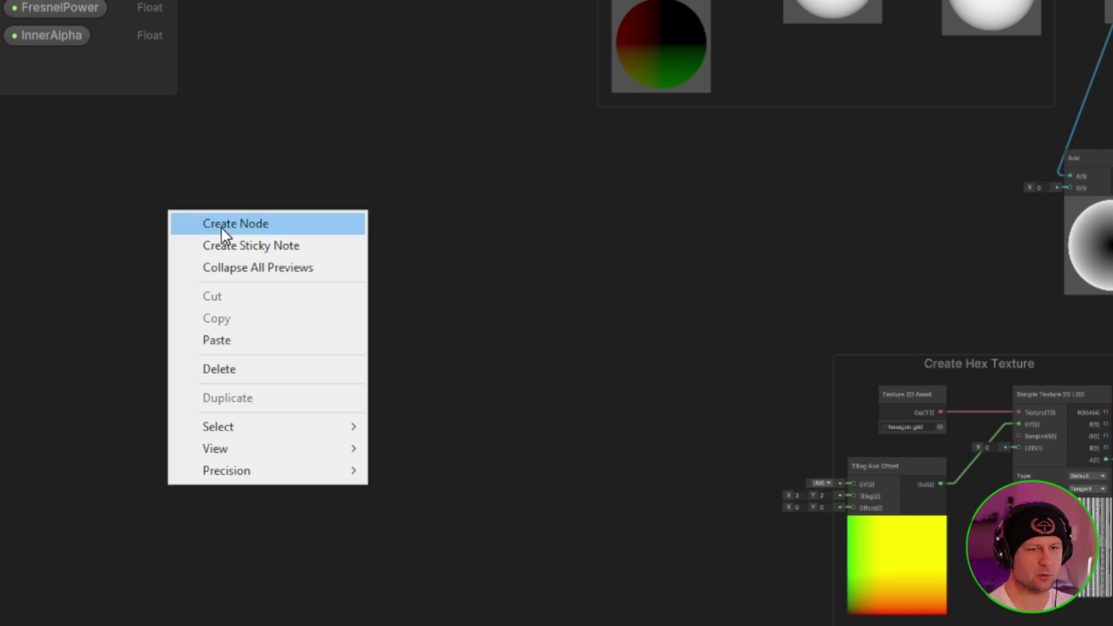
click(222, 224)
text(time)
key(Escape)
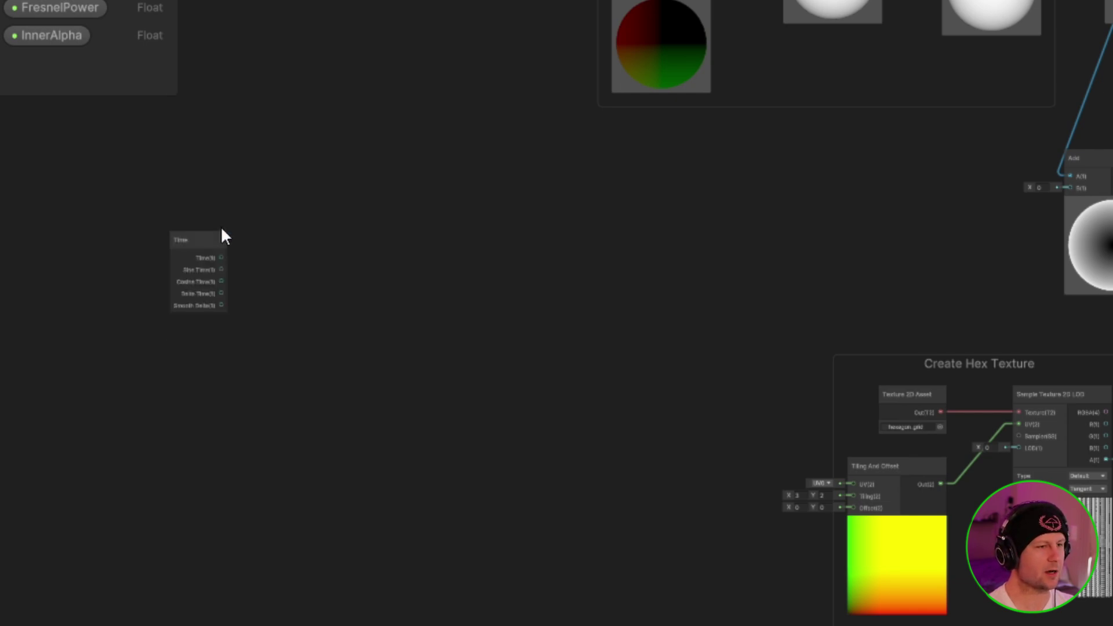
drag(221, 231, 201, 196)
Create a Float node and place it directly below the Time node
right_click(167, 370)
click(209, 388)
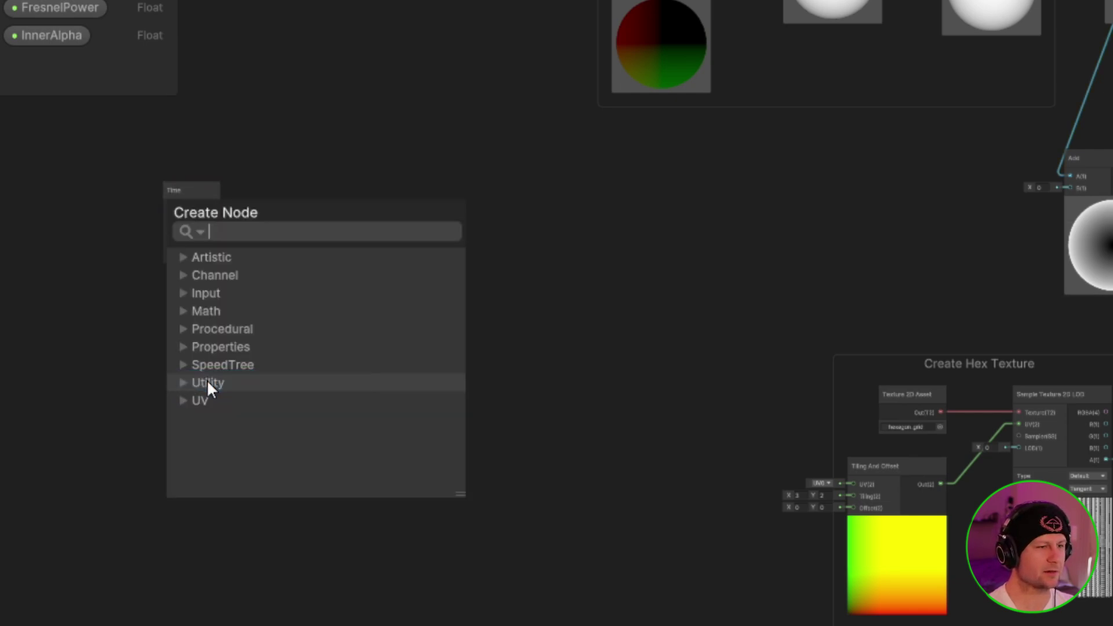
text(float)
key(Return)
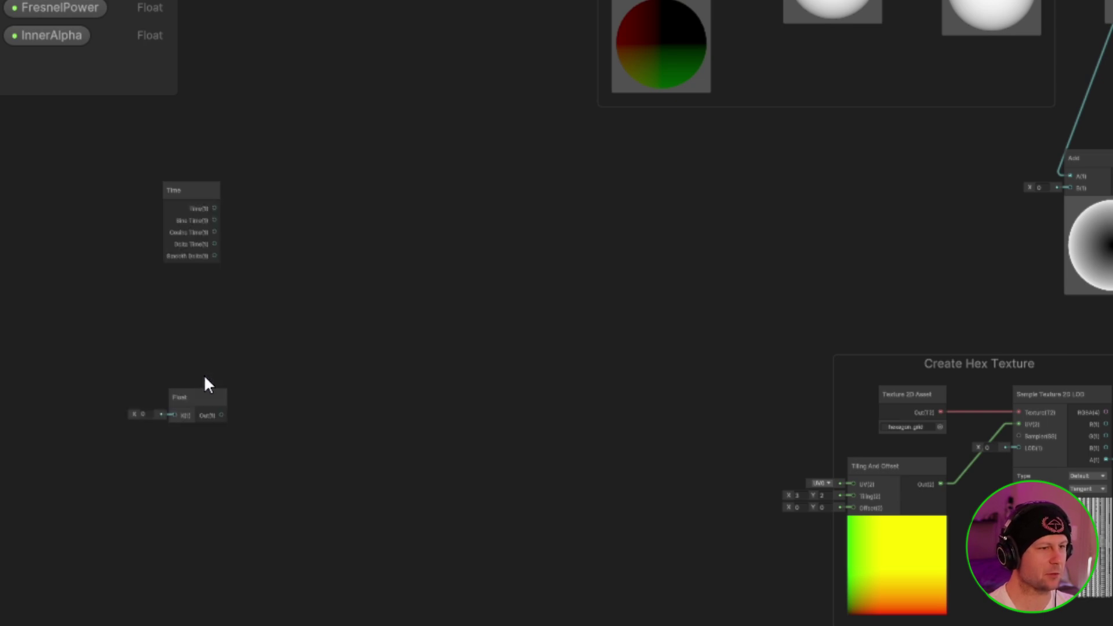
drag(216, 397, 209, 313)
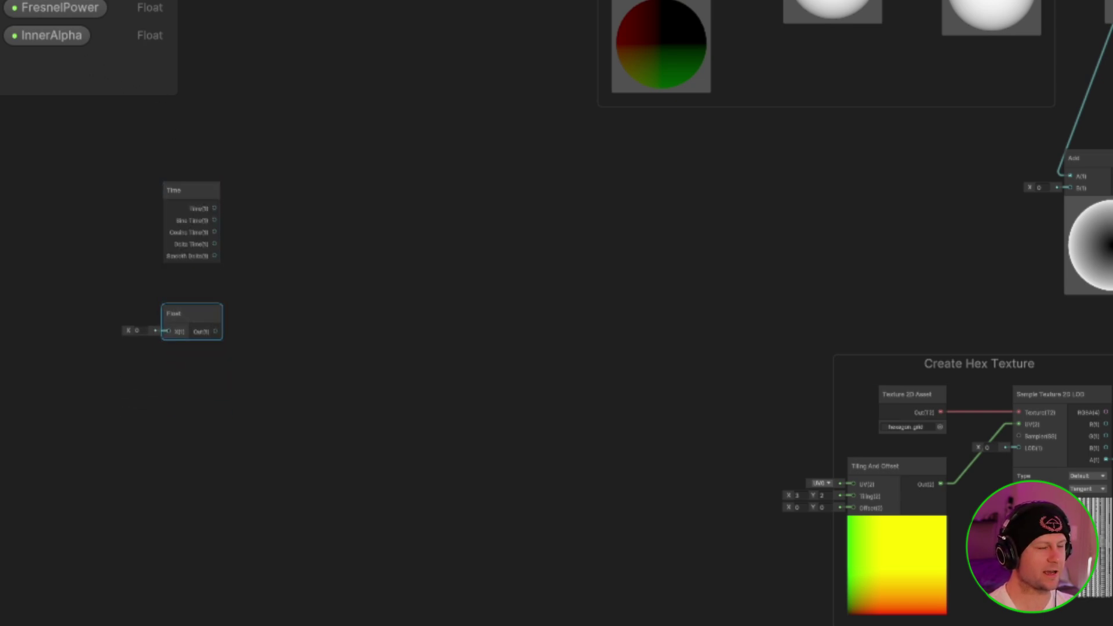
Add a Float property named WaveSpeed to the Blackboard
click(165, 0)
click(191, 0)
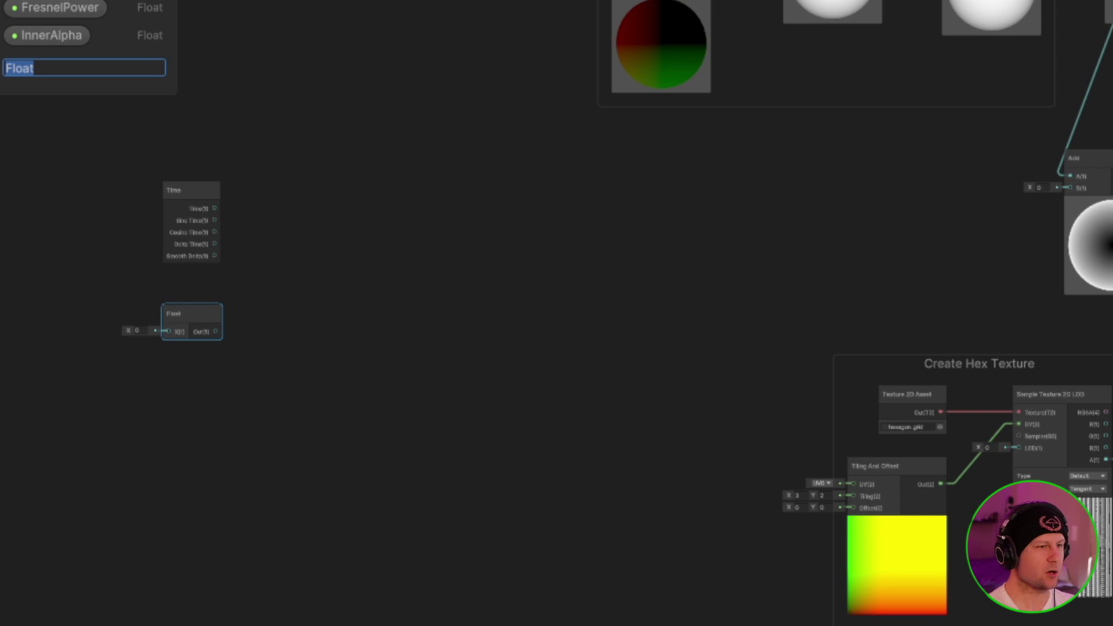
text(WaveSpeed)
key(Return)
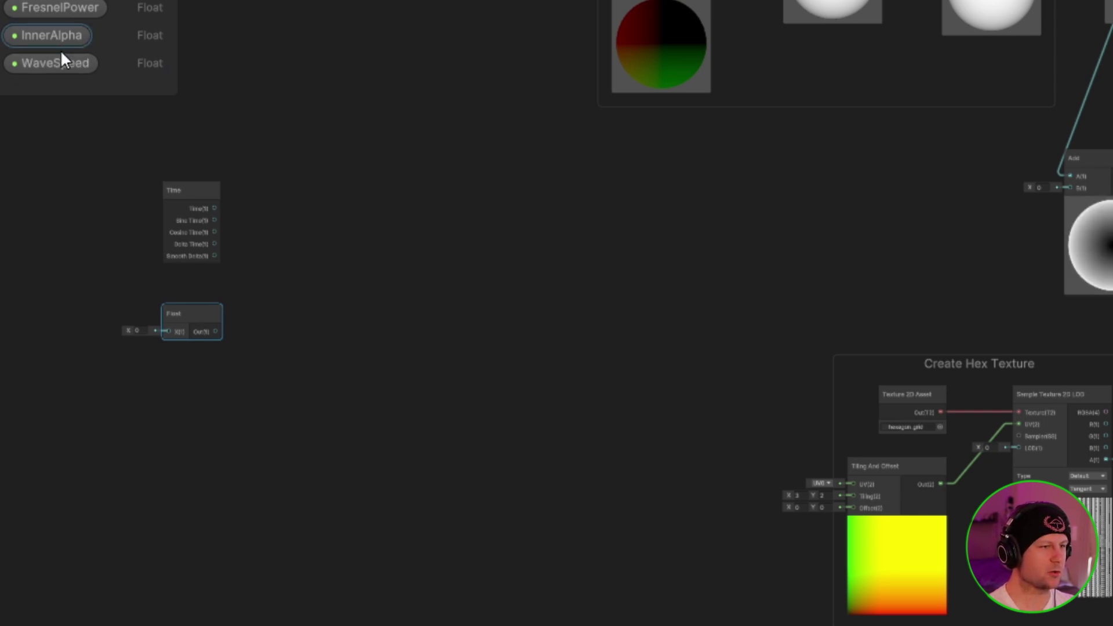
Place the WaveSpeed property in the graph and connect it to the Float node's X input
drag(89, 310, 243, 342)
middle_drag(442, 187, 384, 224)
drag(78, 373, 139, 369)
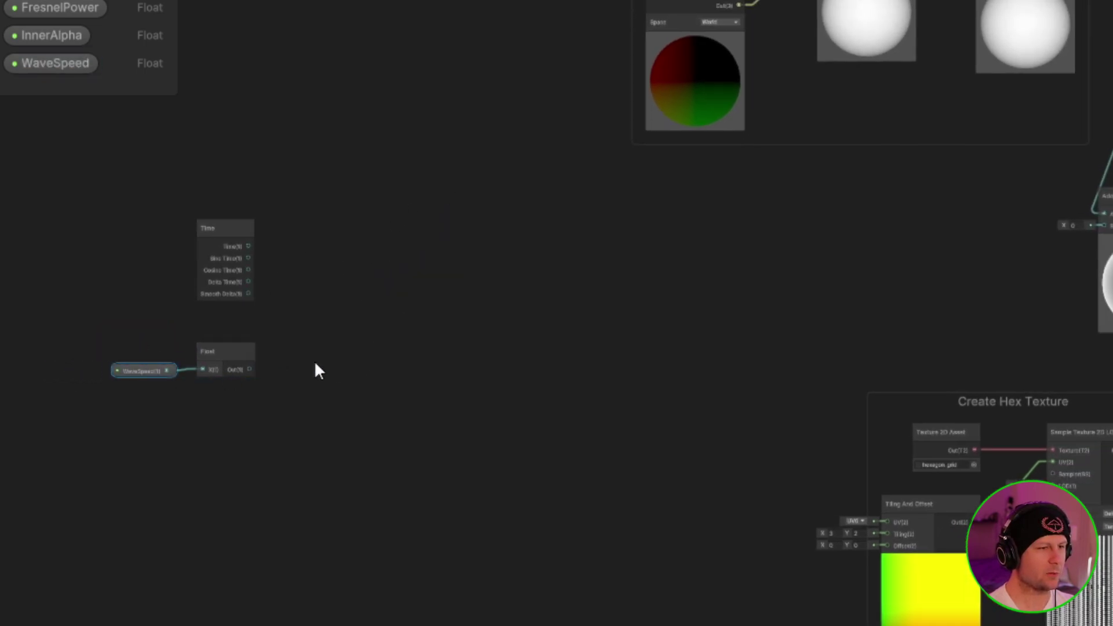
Create a Multiply node with the Time output feeding A and the Float output feeding B
scroll(276, 217, up, 5)
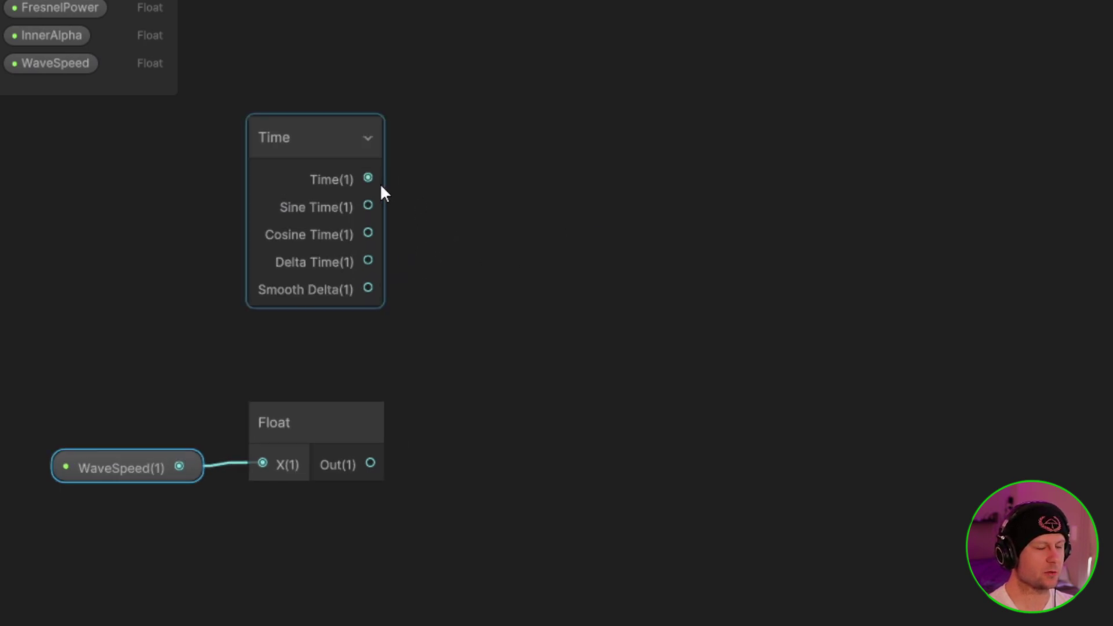
drag(380, 184, 517, 256)
text(Mult)
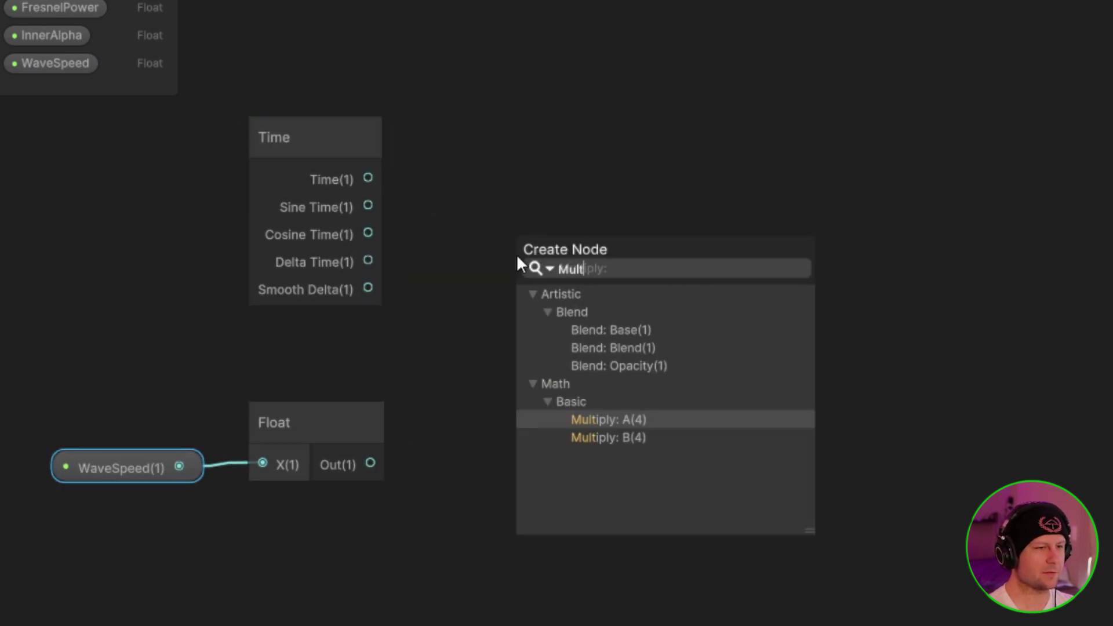
key(Return)
drag(370, 462, 468, 354)
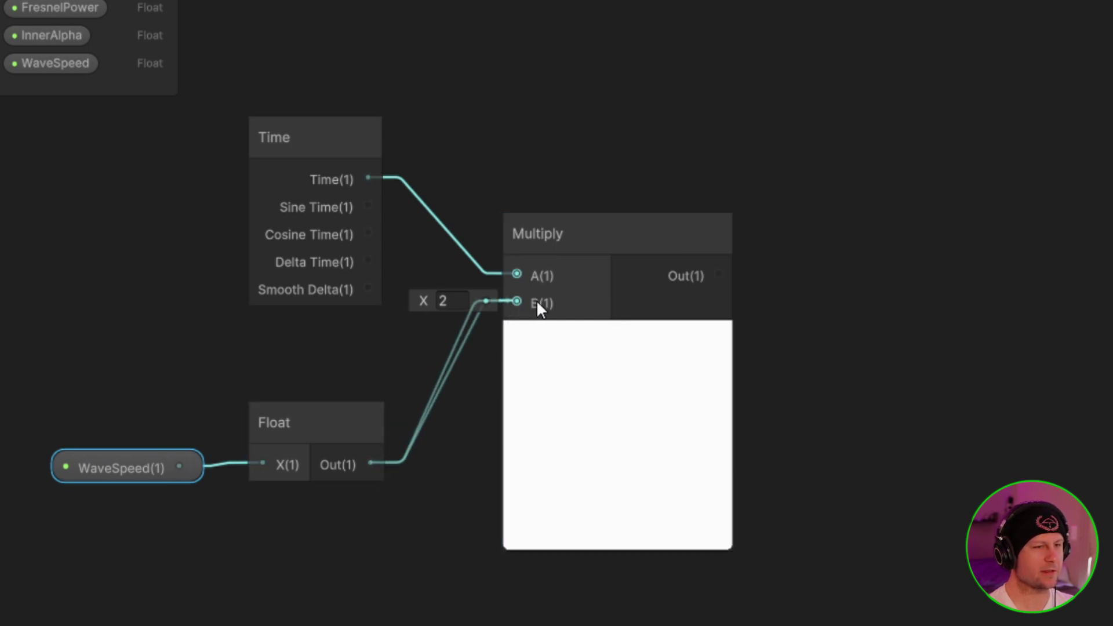
Position the new Multiply node beside the Time node, keeping its preview expanded
drag(537, 301, 565, 303)
mouse_move(642, 243)
mouse_down()
mouse_move(635, 198)
mouse_move(648, 163)
mouse_move(624, 239)
mouse_up()
click(629, 267)
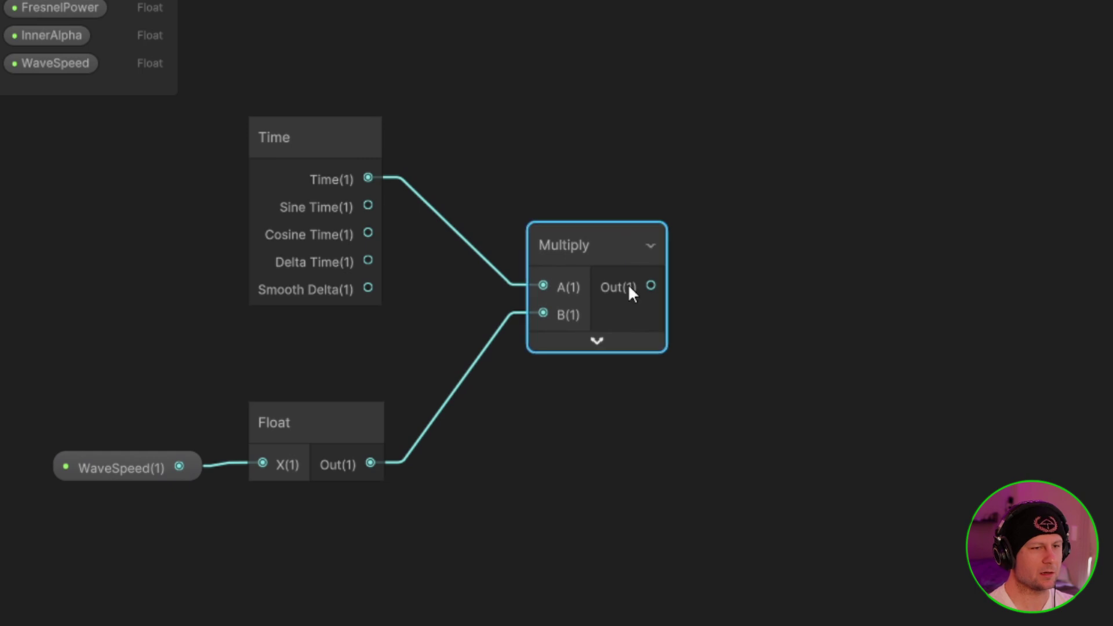
middle_drag(726, 289, 595, 300)
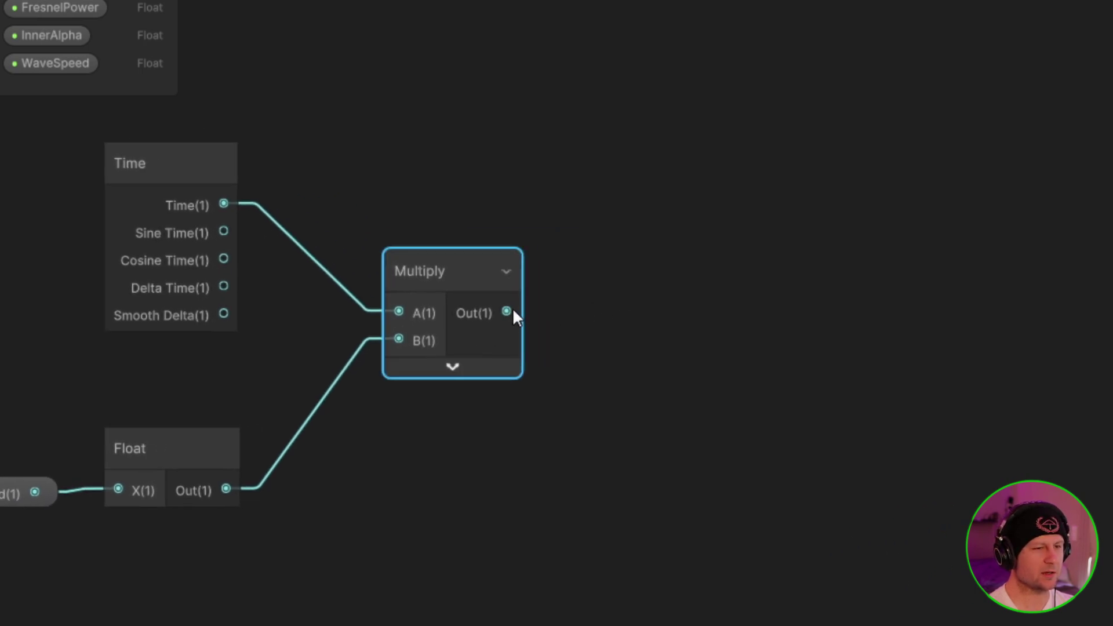
click(452, 366)
drag(467, 293, 470, 191)
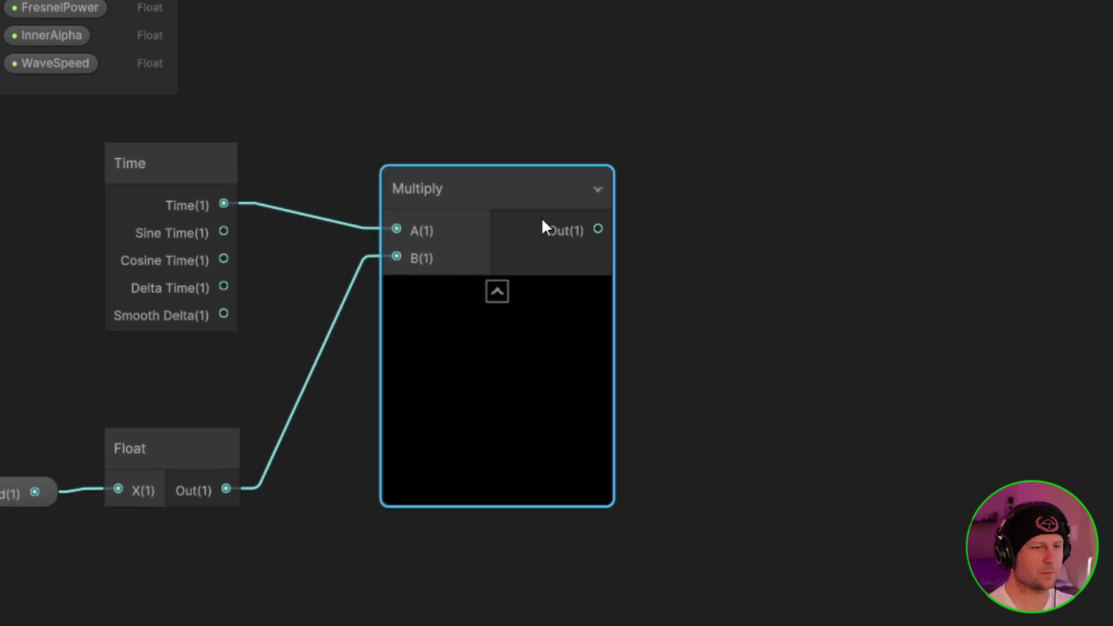
Create a Vector 2 node with its Y input fed by the Multiply output, and place it beside the Multiply
drag(543, 227, 683, 220)
text(Vec)
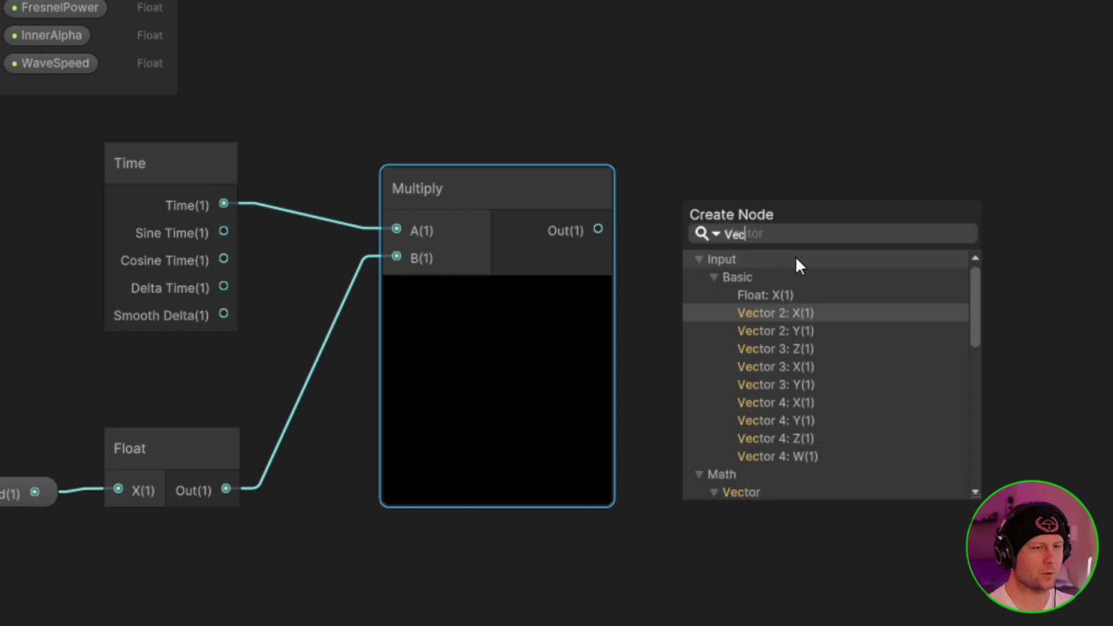
text(tor2)
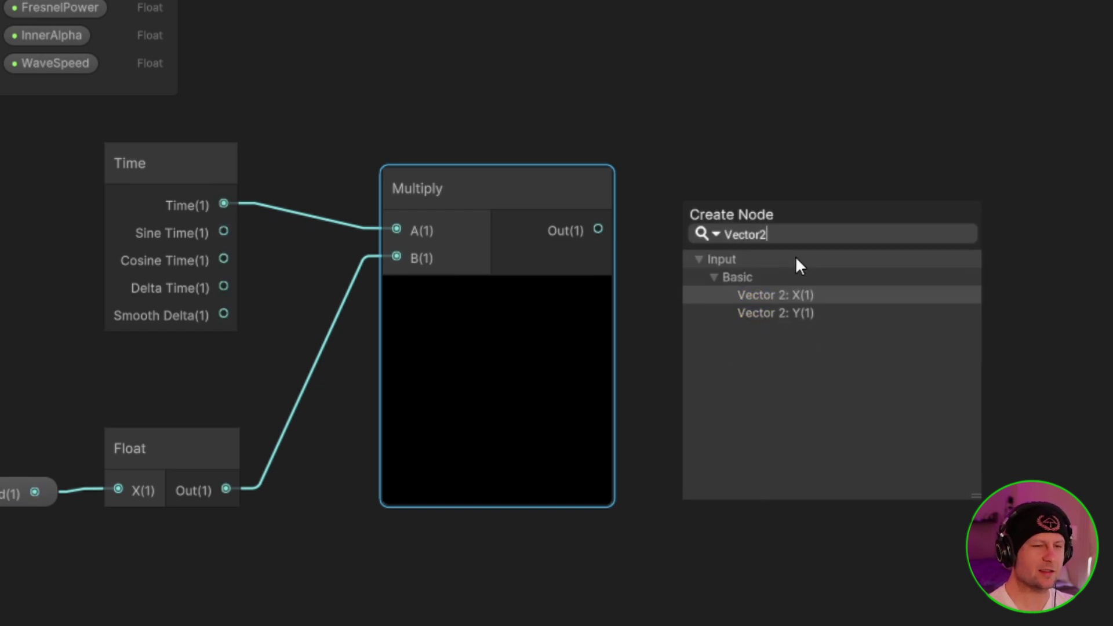
key(Down)
key(Return)
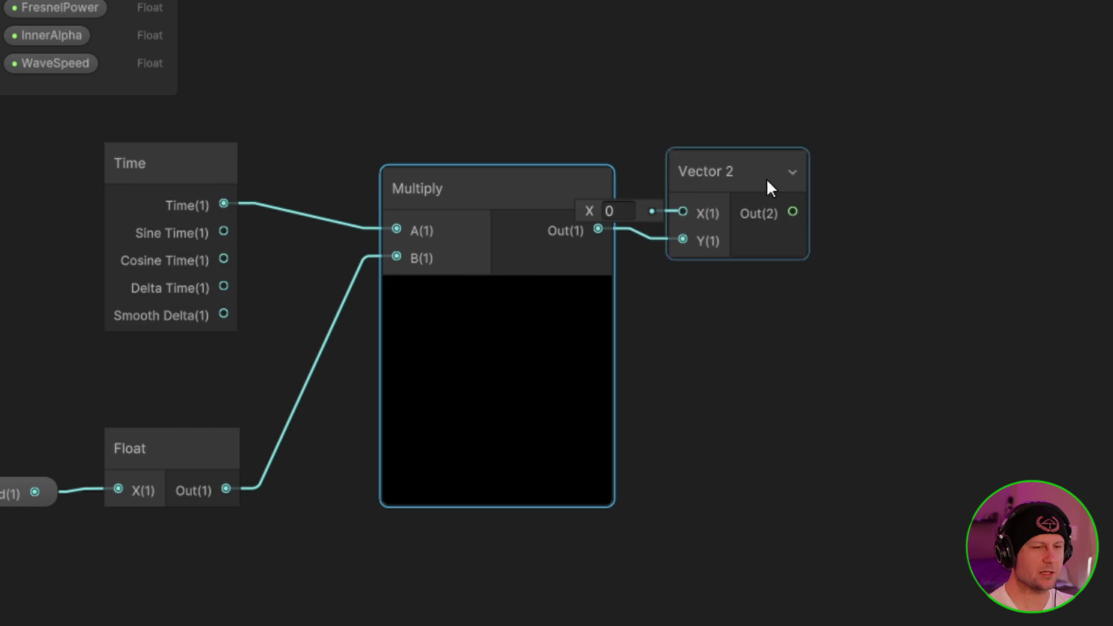
drag(767, 179, 831, 166)
Create a Tiling And Offset node with its Offset input fed by the Vector 2 output
middle_drag(1002, 223, 723, 280)
drag(596, 261, 802, 227)
text(Tilin)
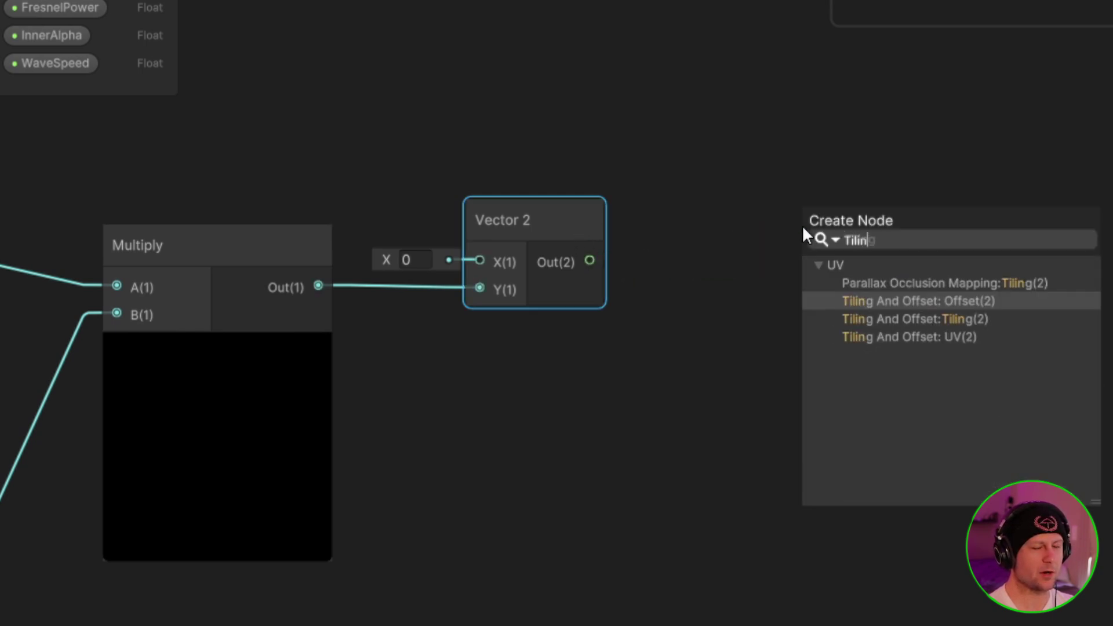
key(Return)
click(903, 148)
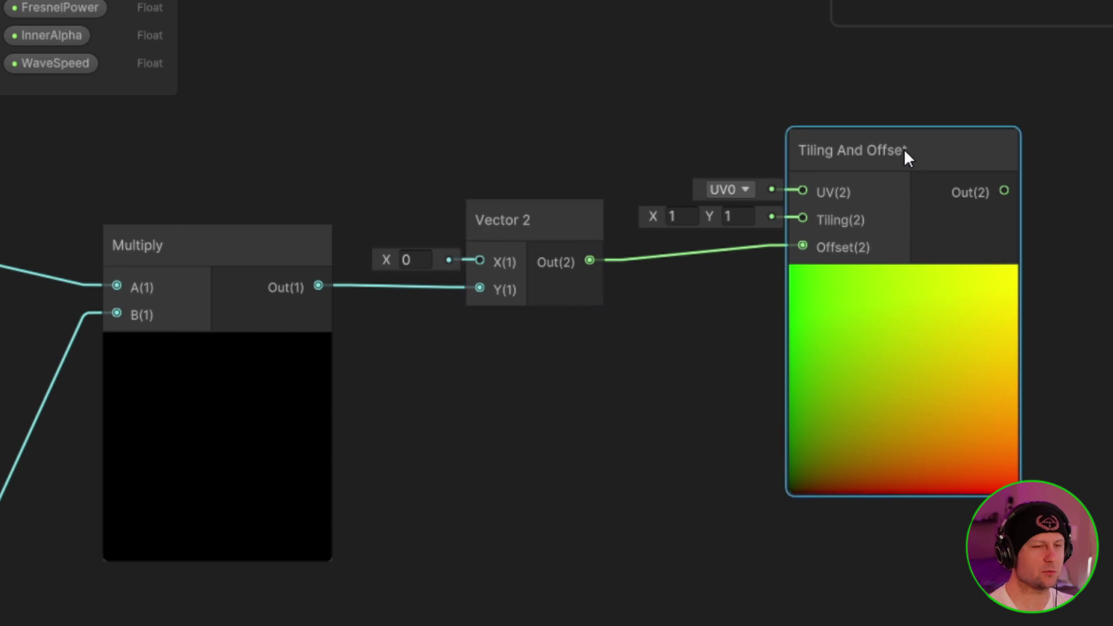
drag(911, 154, 908, 154)
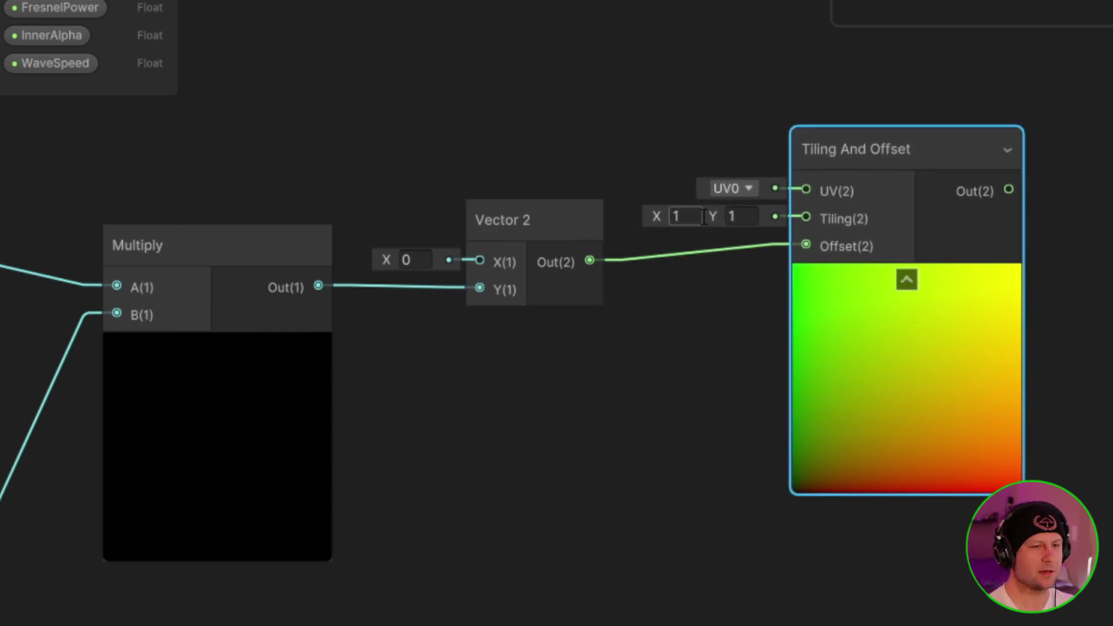
Set the new Tiling And Offset node's tiling to X 0, Y 8
text(0)
key(Tab)
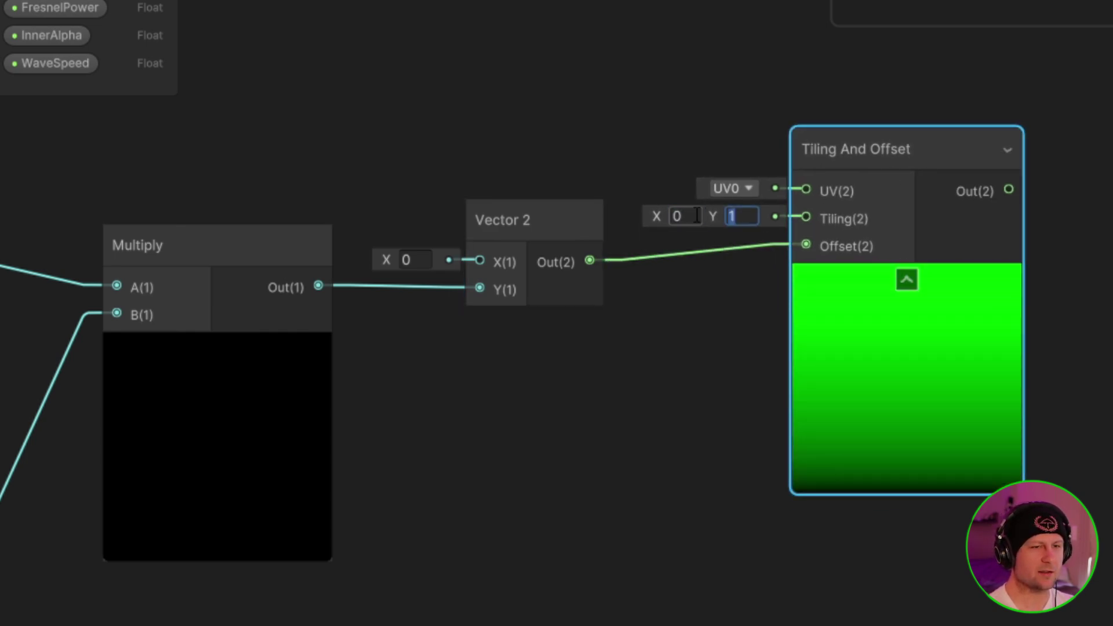
text(8)
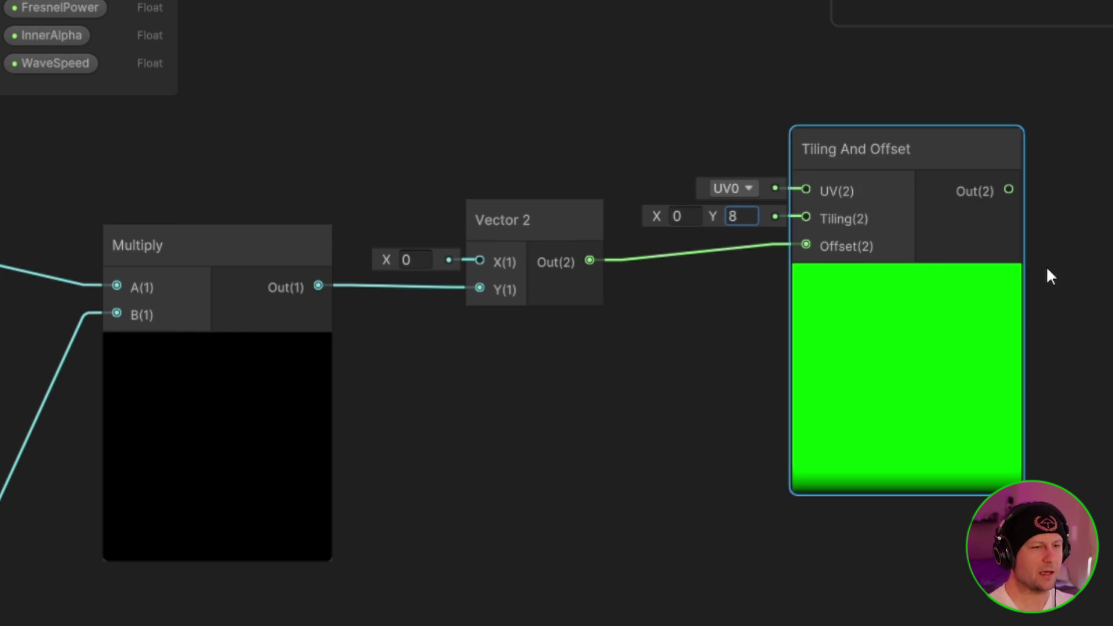
Collapse the new Tiling And Offset node's preview and place the node closer to Vector 2
middle_drag(1046, 266, 801, 273)
click(660, 289)
drag(647, 161, 623, 174)
middle_drag(758, 213, 725, 218)
mouse_move(556, 179)
mouse_down()
mouse_move(538, 172)
mouse_move(551, 172)
mouse_up()
Create a Split node fed by the new Tiling And Offset node's output
drag(636, 226, 736, 175)
text(split)
key(Return)
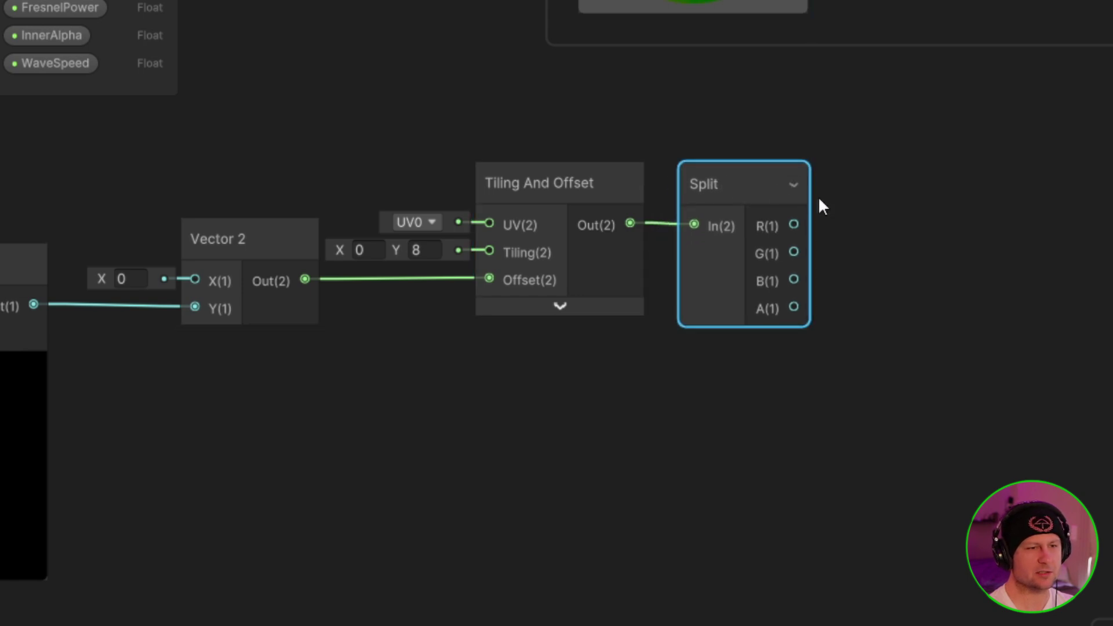
Create a Sine node fed by the Split node's G output and place it beside the Split node
drag(794, 252, 857, 250)
text(Sine)
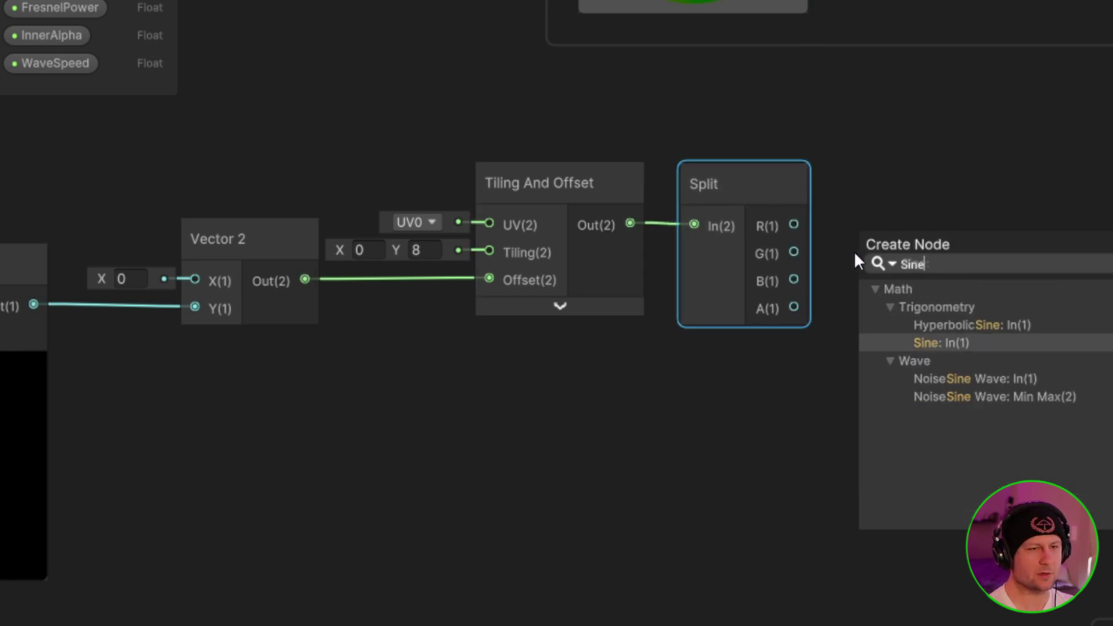
key(Return)
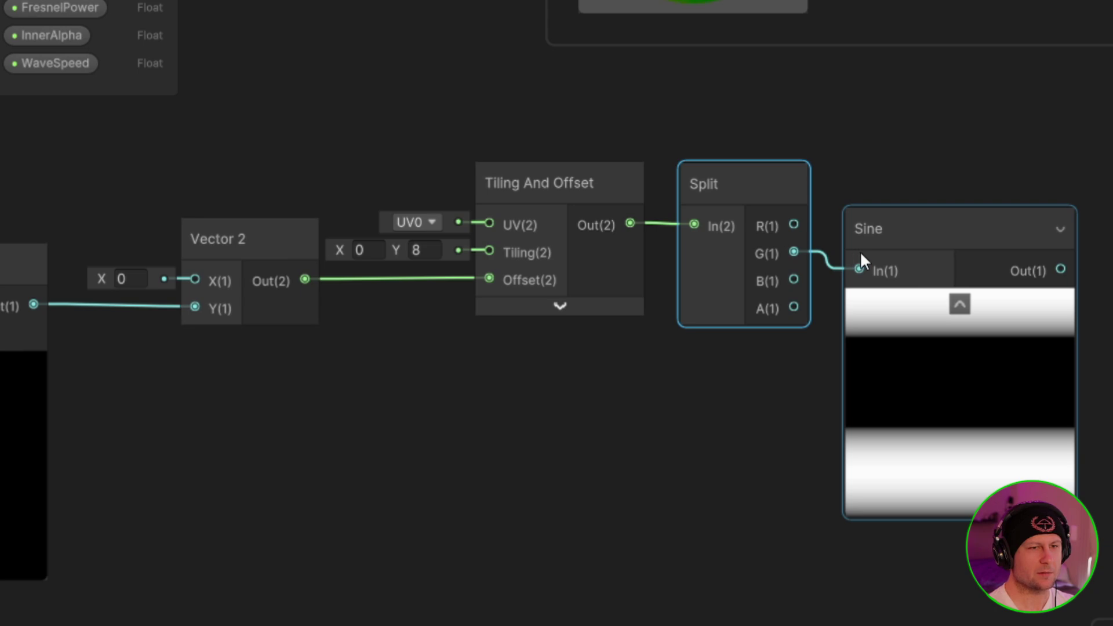
key(f)
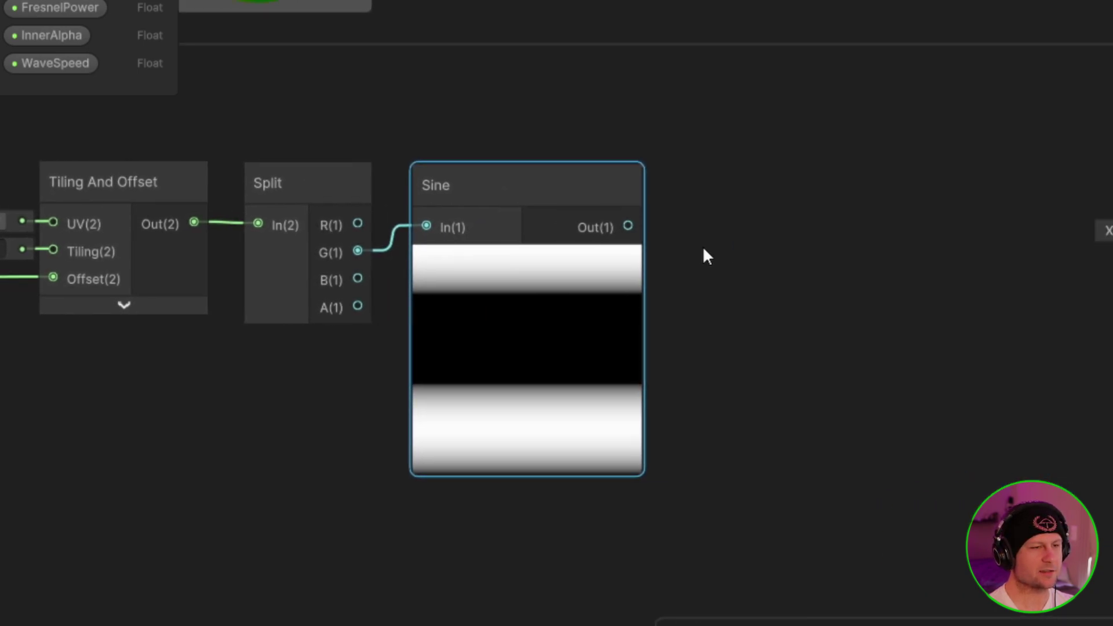
Create a Subtract node with A fed by the Sine output and B set to 0.9, placed beside the Sine node
drag(628, 226, 691, 215)
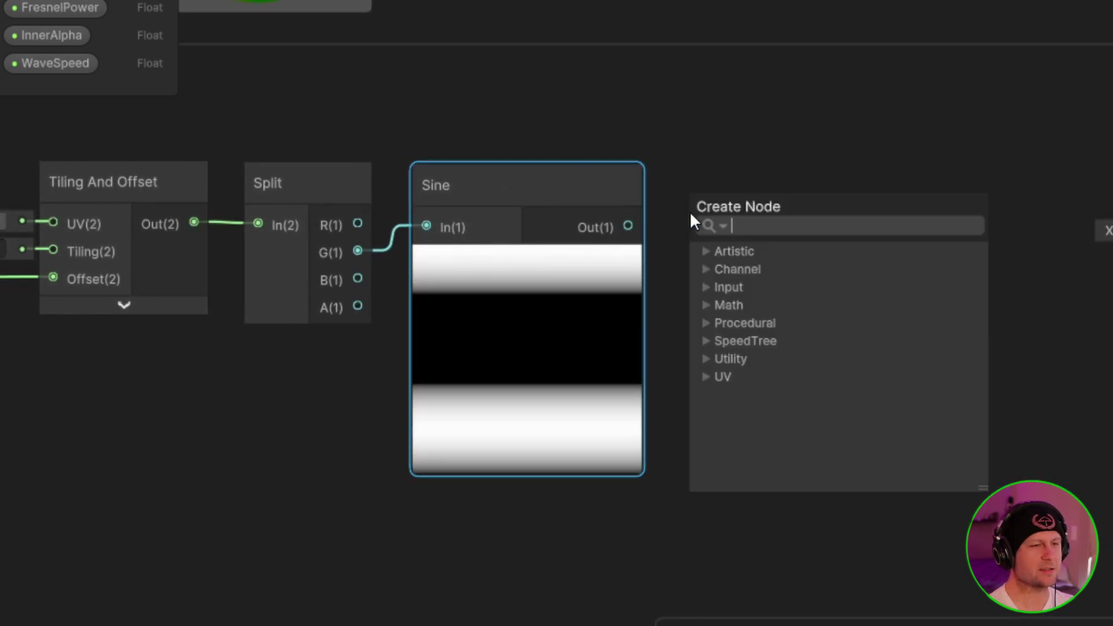
text(Subtra)
key(Return)
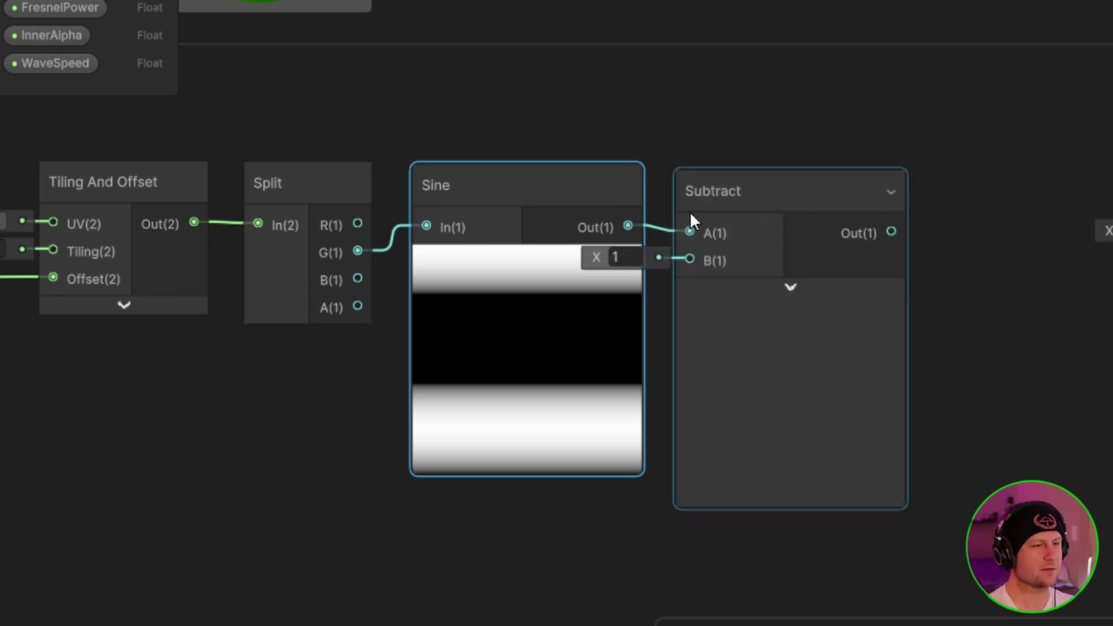
drag(709, 203, 835, 180)
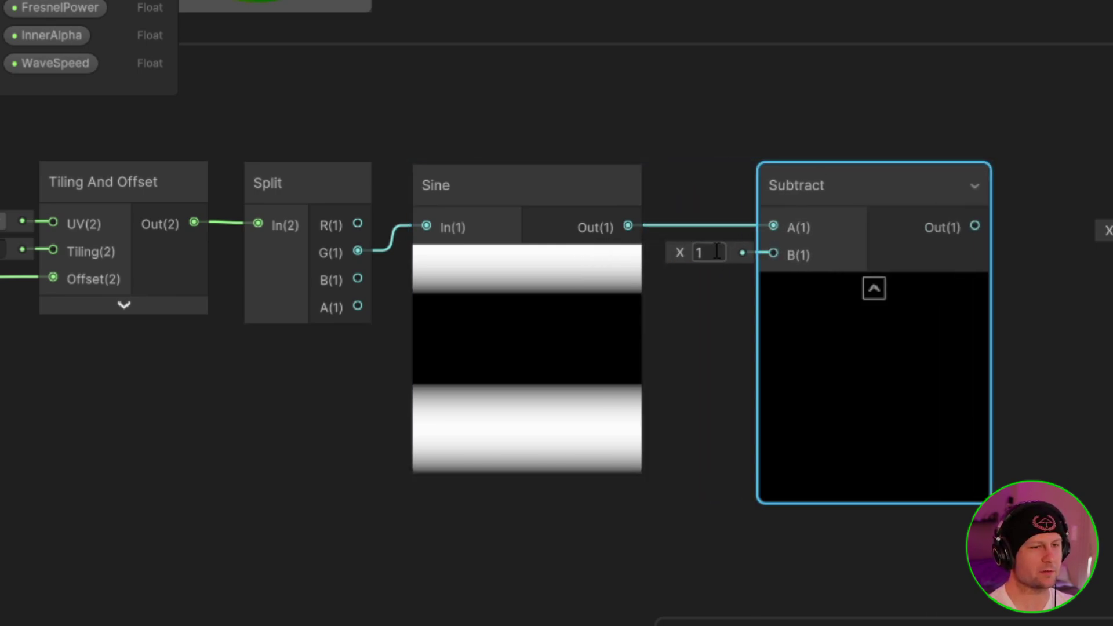
text(0.9)
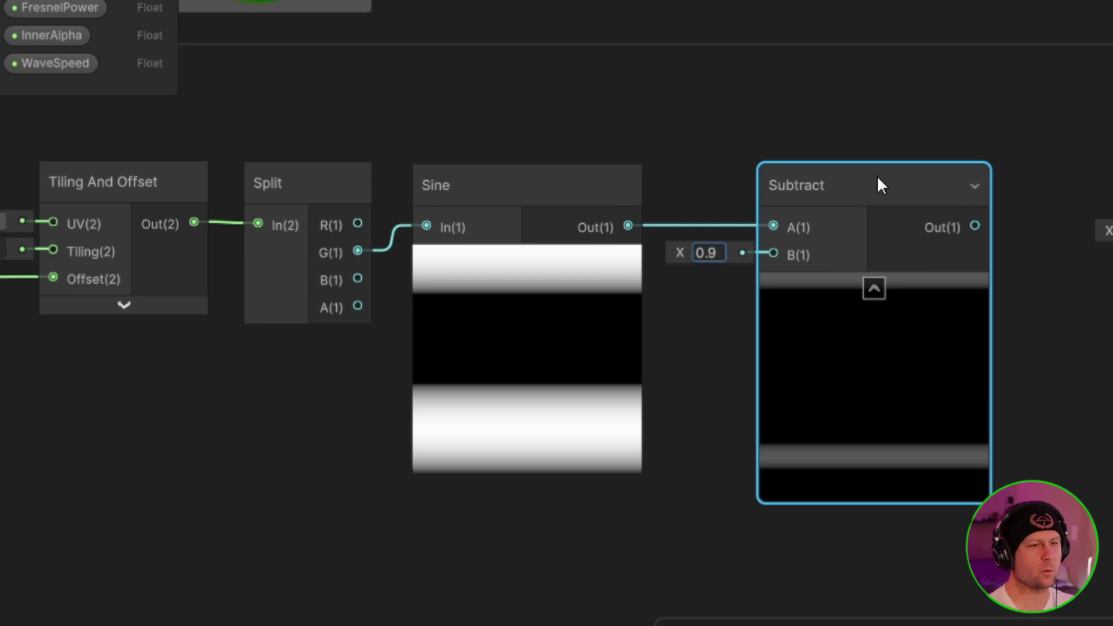
mouse_move(878, 176)
mouse_down()
mouse_move(823, 176)
mouse_move(862, 177)
mouse_up()
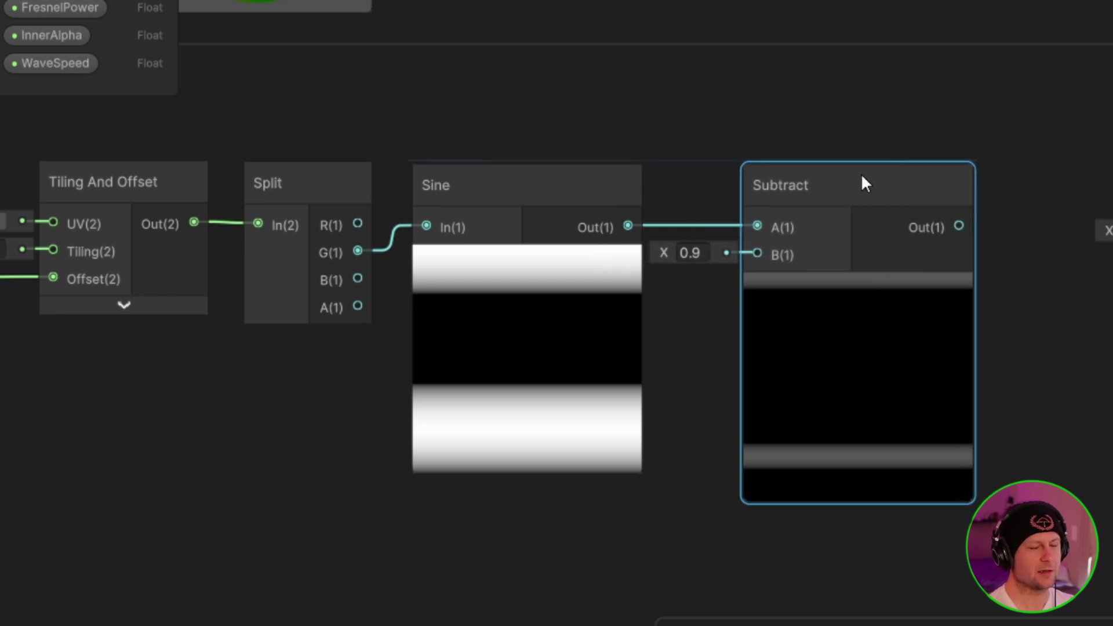
Shift the whole wave node chain, from WaveSpeed through Subtract, away from the Add node to make room
scroll(861, 171, down, 5)
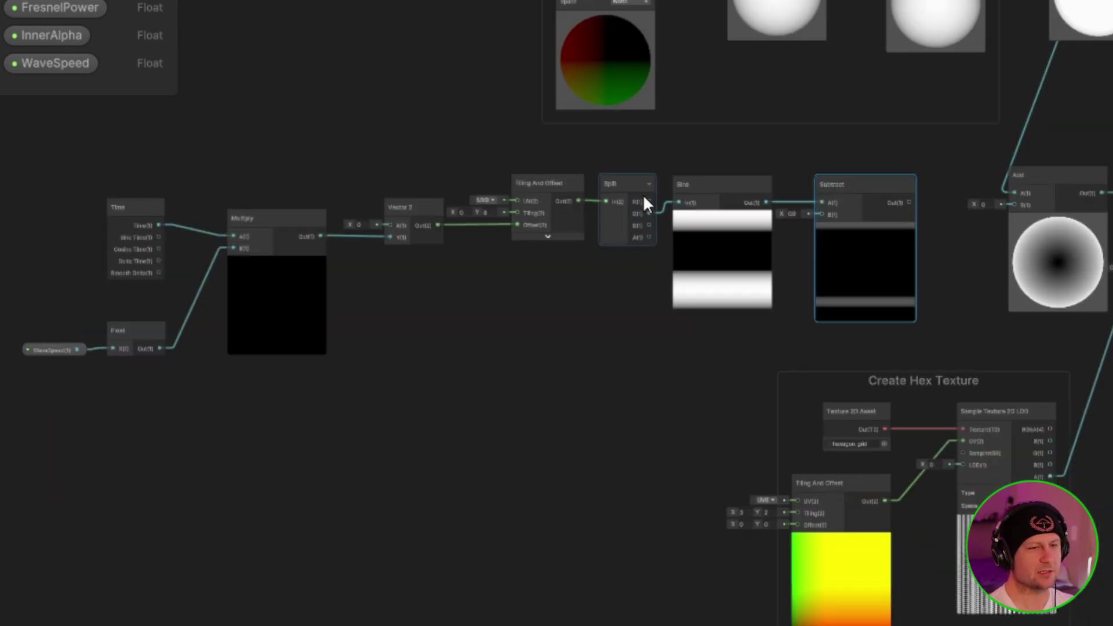
drag(40, 162, 937, 380)
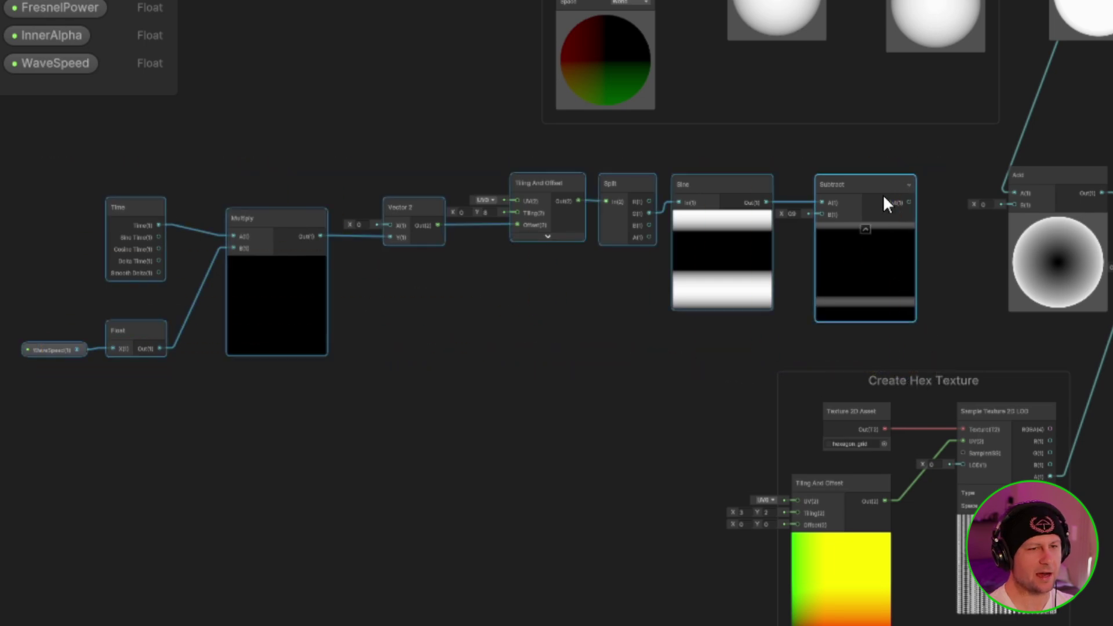
drag(883, 194, 793, 186)
Create a Clamp node with In fed by the Subtract output, and connect its output to the neighbouring Add node's B input
scroll(758, 204, up, 3)
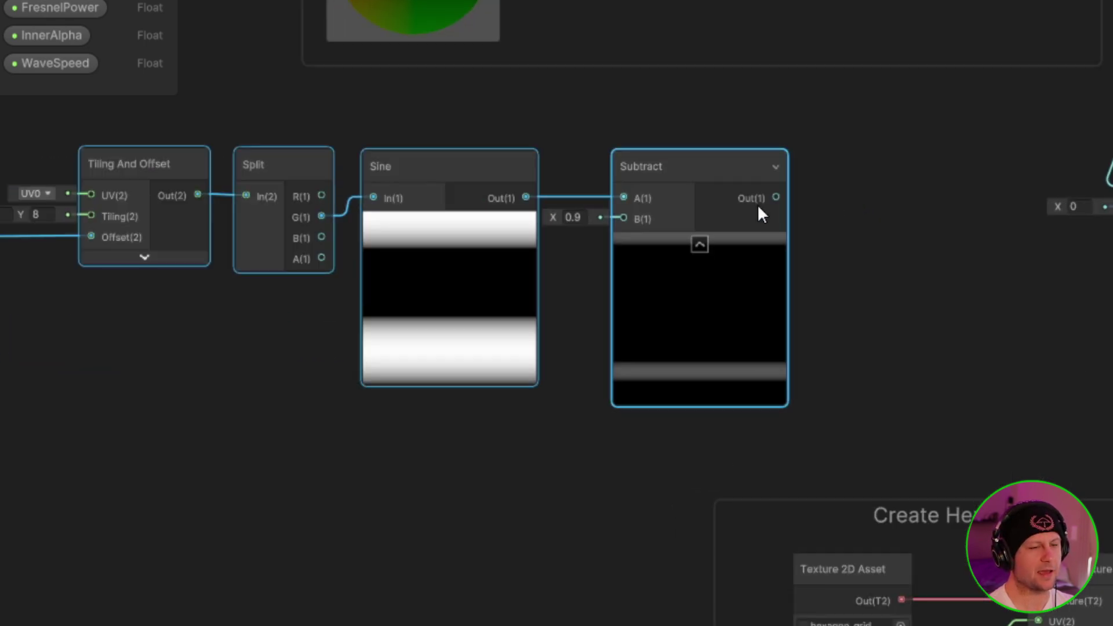
key(space)
text(cl)
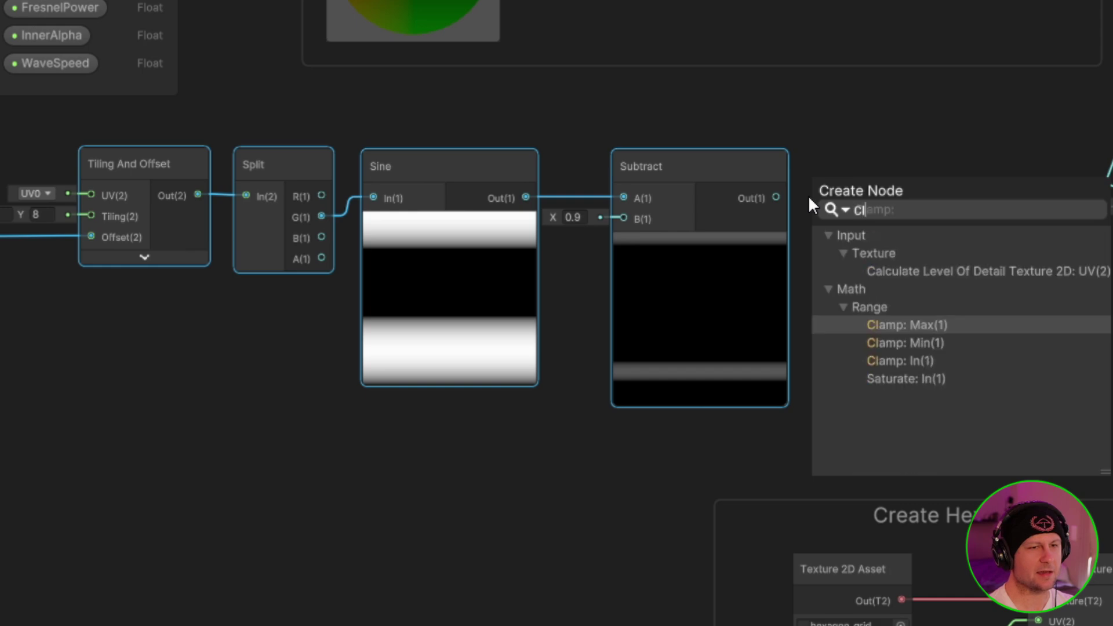
text(amp)
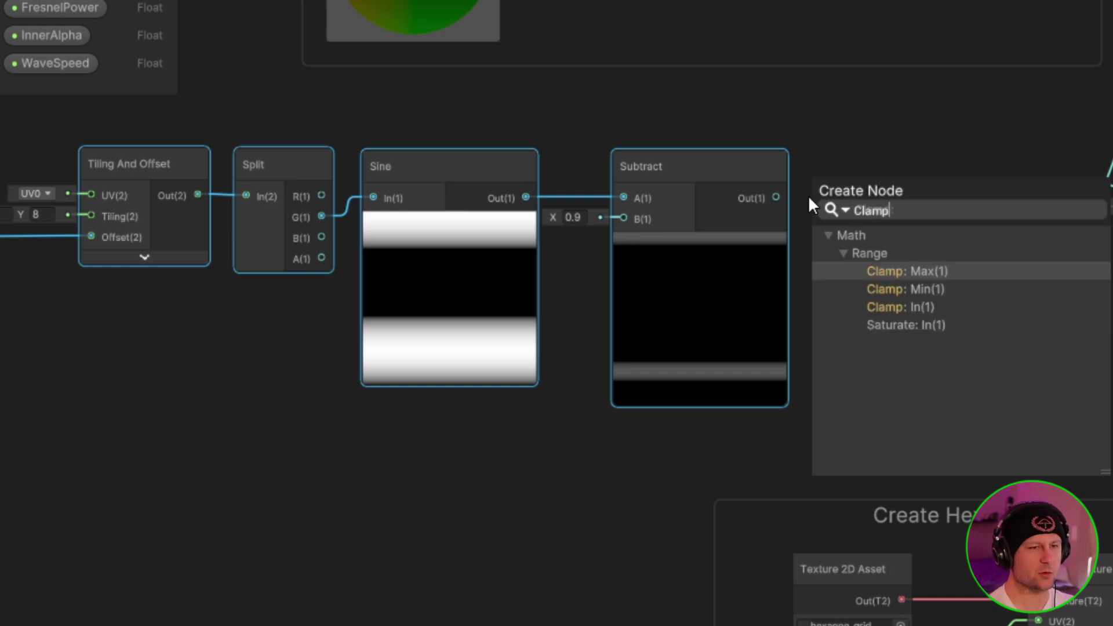
key(Down)
key(Down)
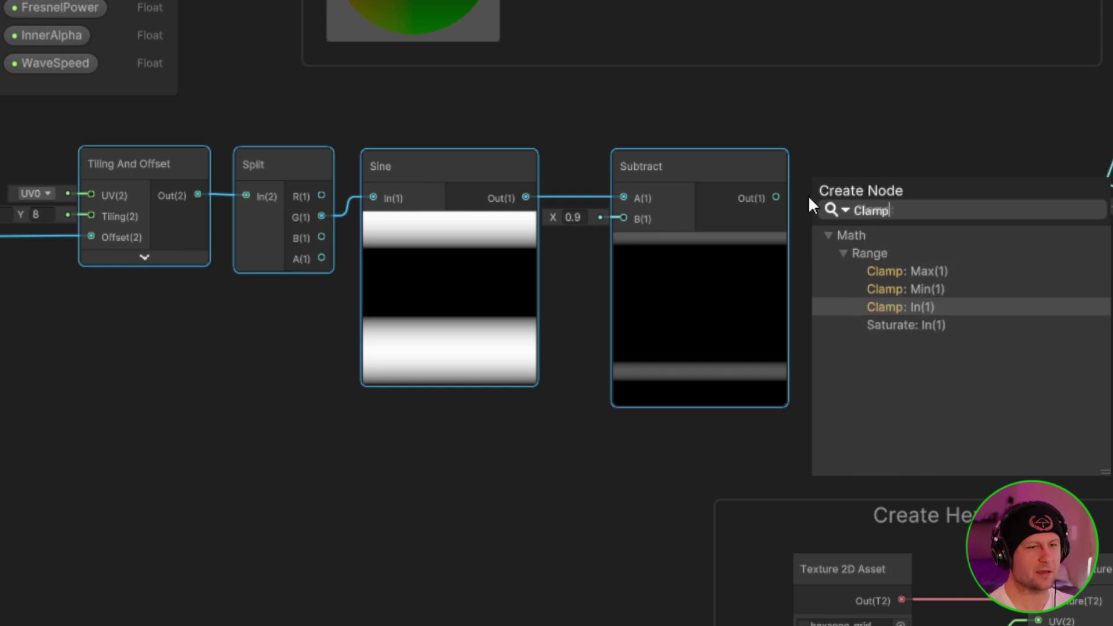
key(Return)
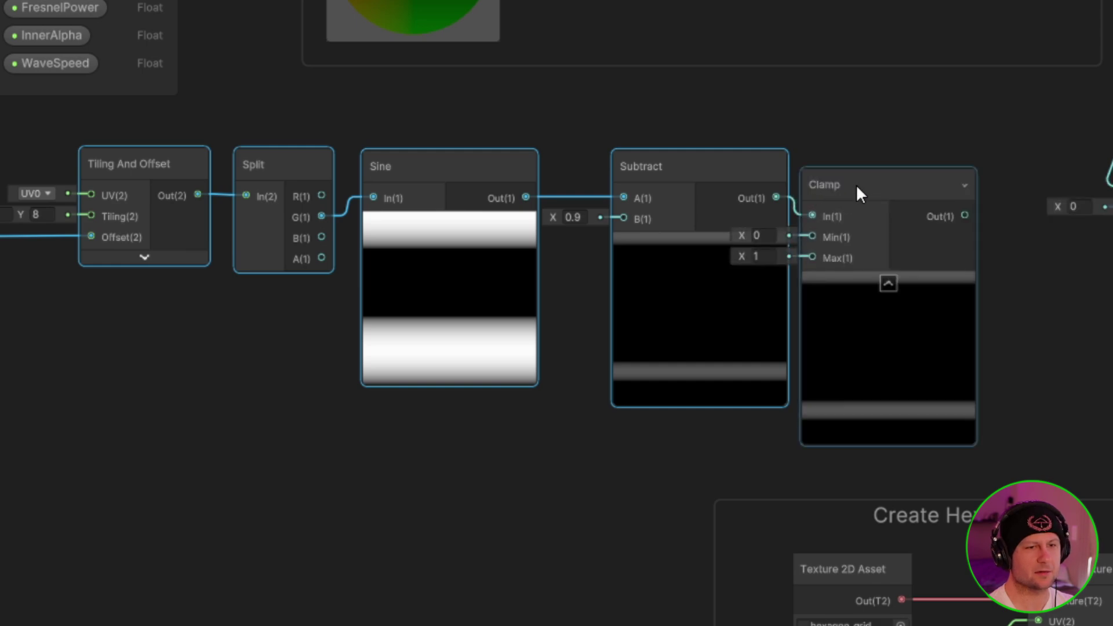
drag(857, 185, 900, 167)
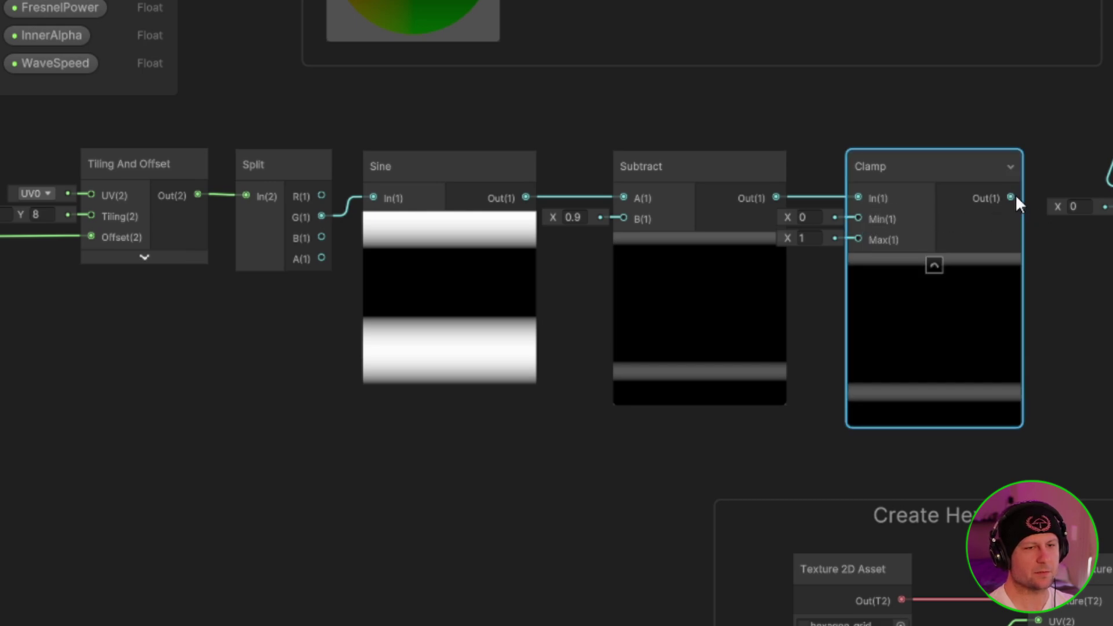
drag(1012, 197, 1105, 207)
Set the WaveSpeed property's default to 1 and save the shader graph
scroll(961, 336, down, 5)
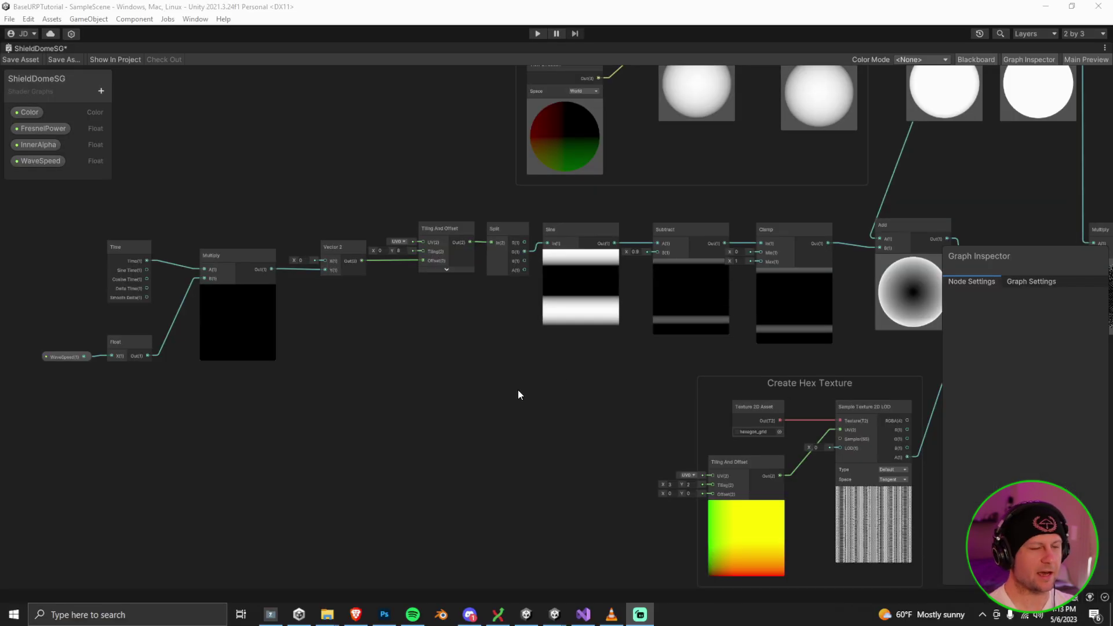
middle_drag(296, 369, 445, 389)
scroll(278, 377, up, 6)
click(157, 376)
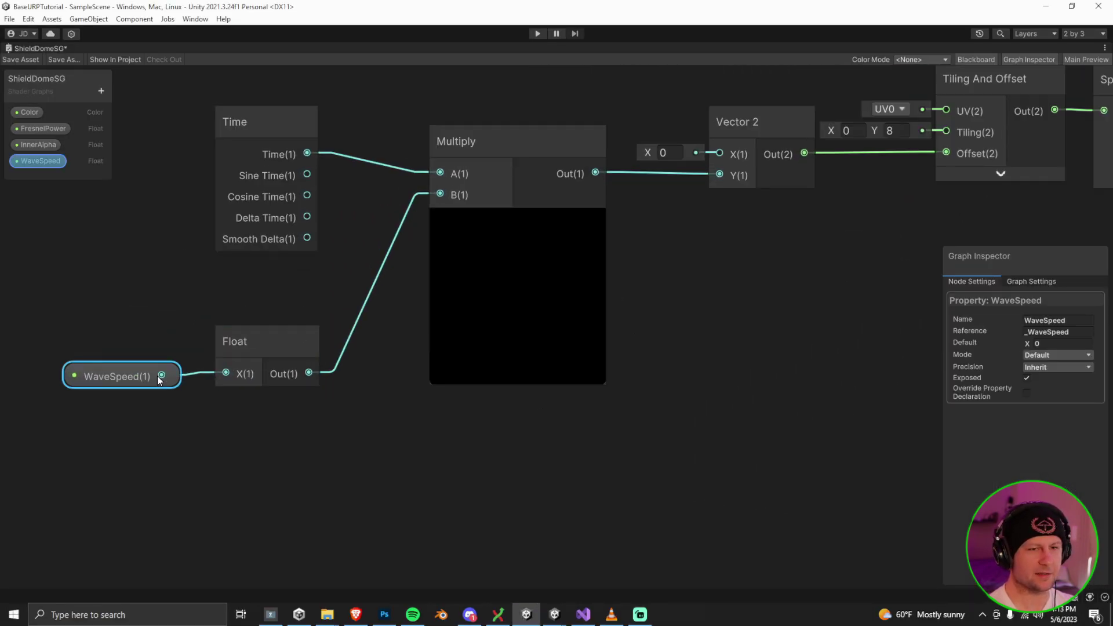
click(1050, 343)
text(1)
click(823, 375)
scroll(684, 395, down, 6)
middle_drag(719, 385, 464, 377)
middle_drag(723, 376, 463, 378)
middle_drag(708, 333, 665, 336)
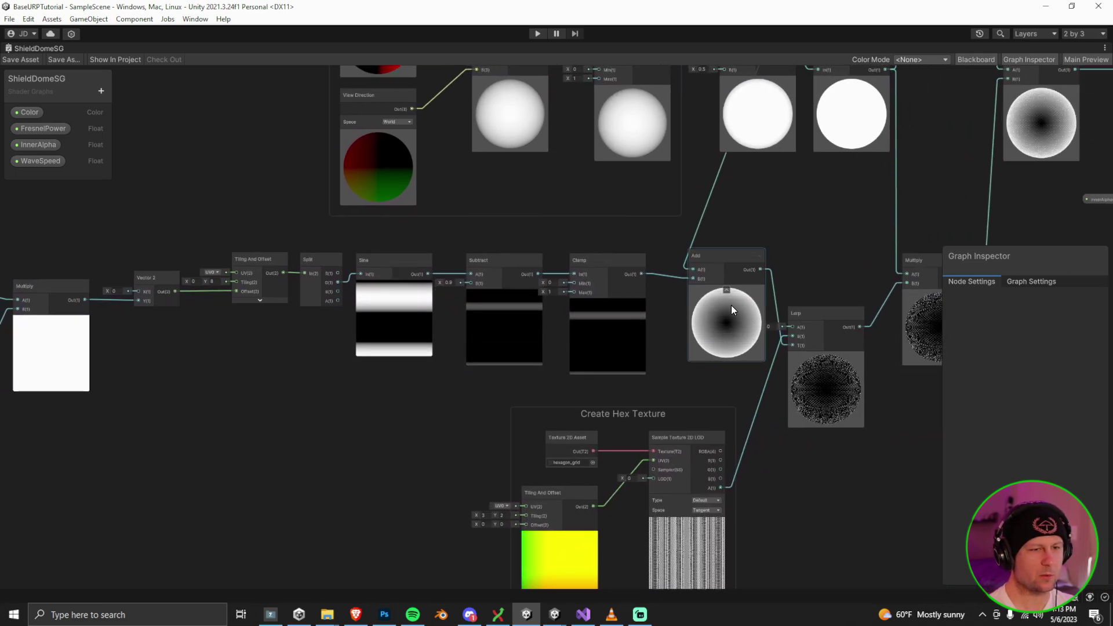
Return to the Scene view and set WaveSpeed to 1 on the Sphere's shield dome material
double_click(40, 50)
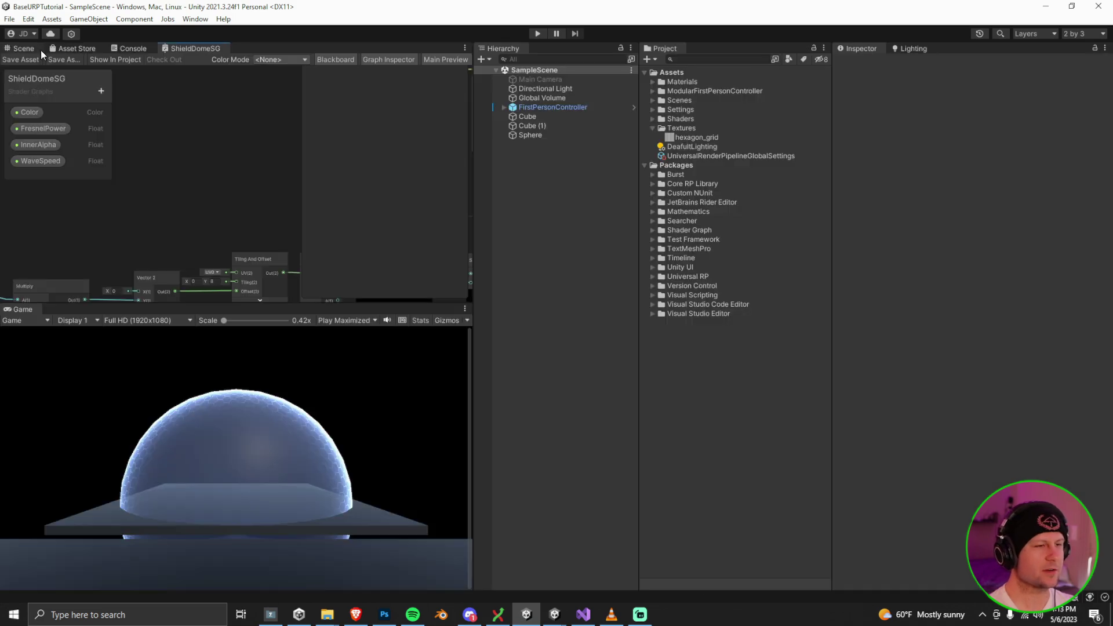
click(23, 48)
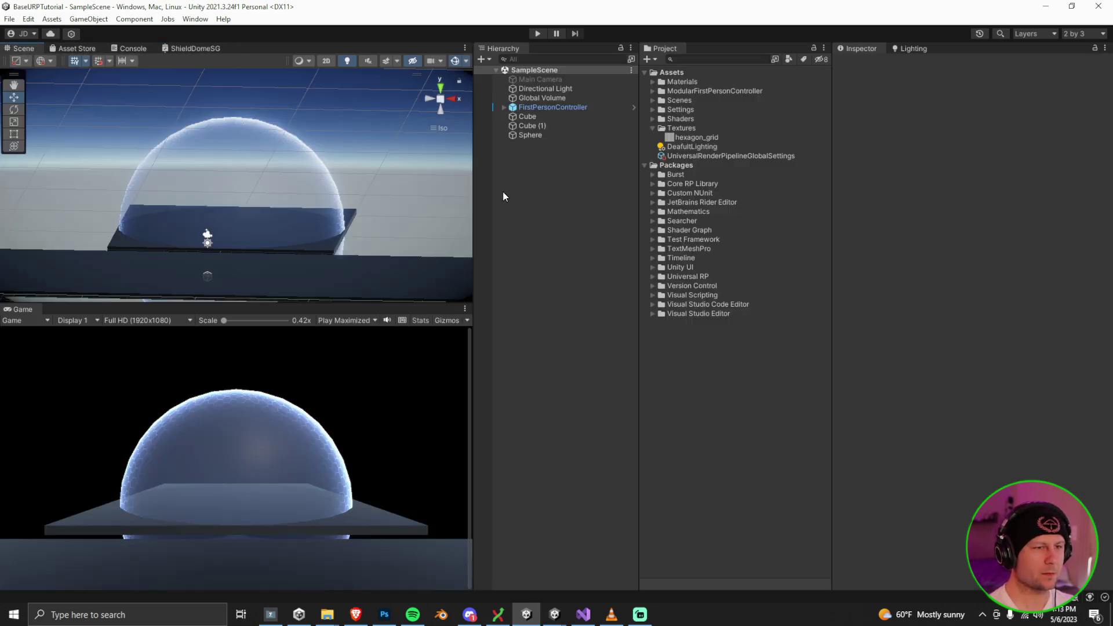
click(527, 136)
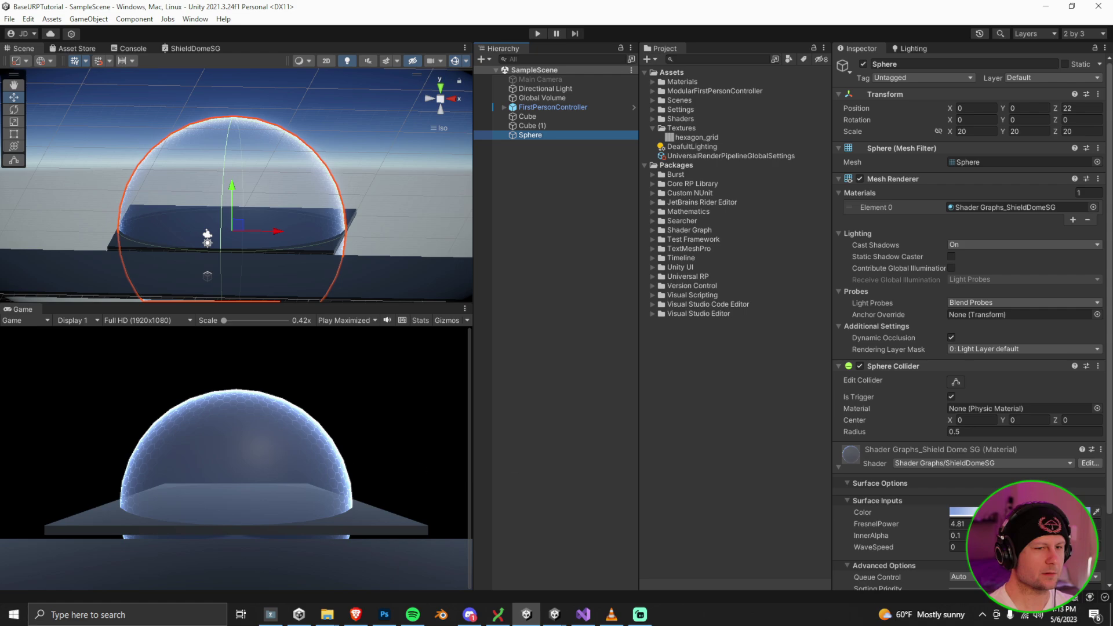
scroll(979, 503, down, 3)
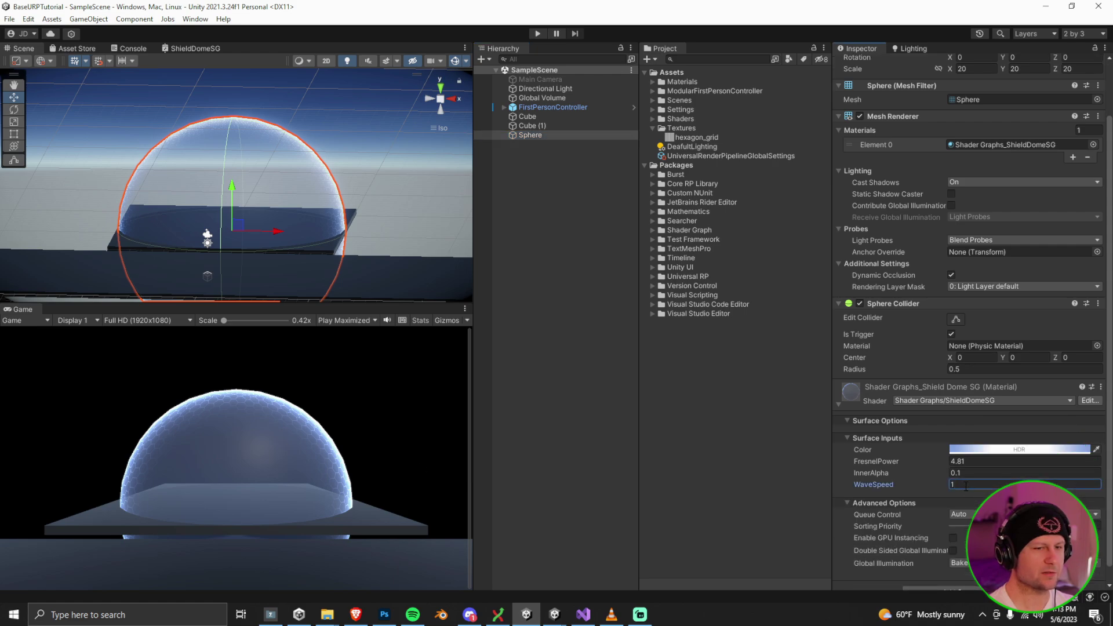
Run the scene to watch the wave animation on the dome, and stop playback
click(538, 33)
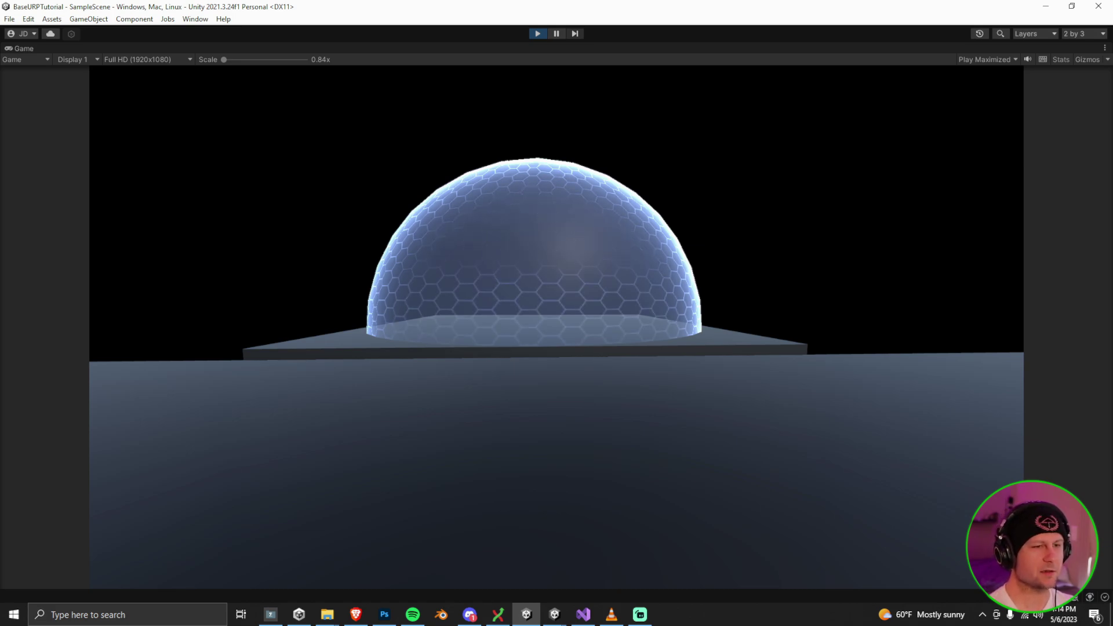
key(Escape)
click(537, 34)
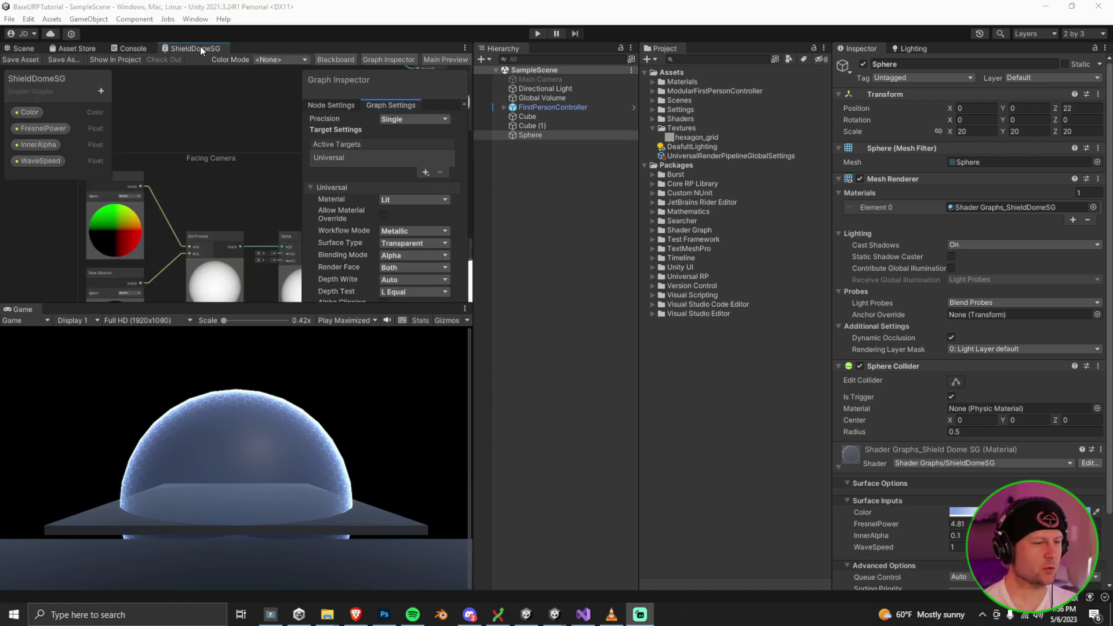
Reopen the ShieldDomeSG graph maximized and delete the connection from Fresnel Effect to the lower Add node
double_click(200, 46)
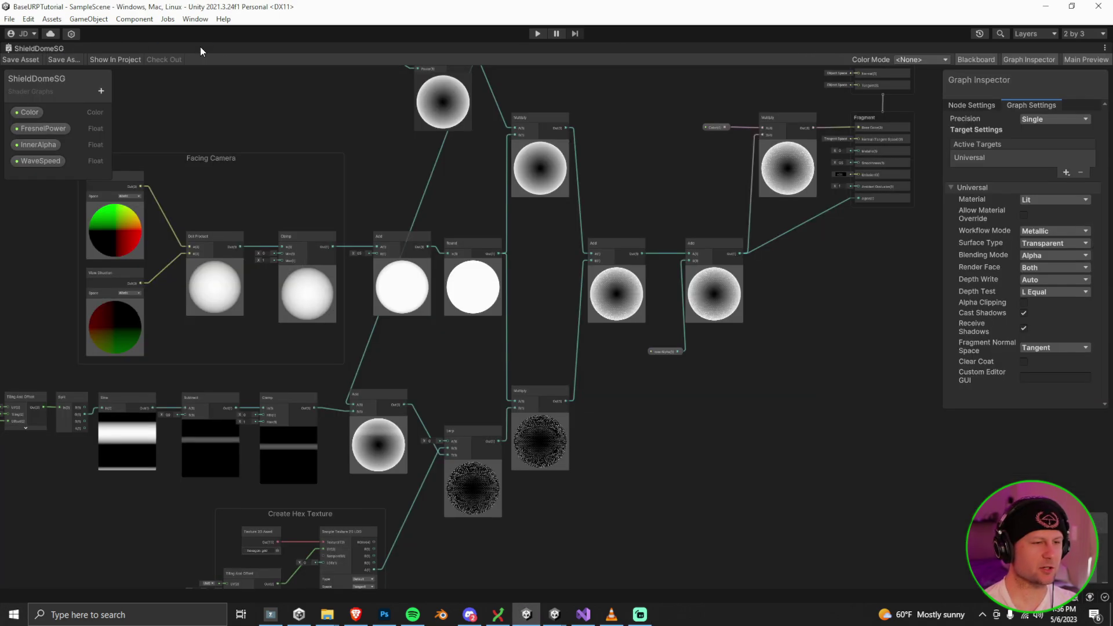
scroll(452, 155, down, 3)
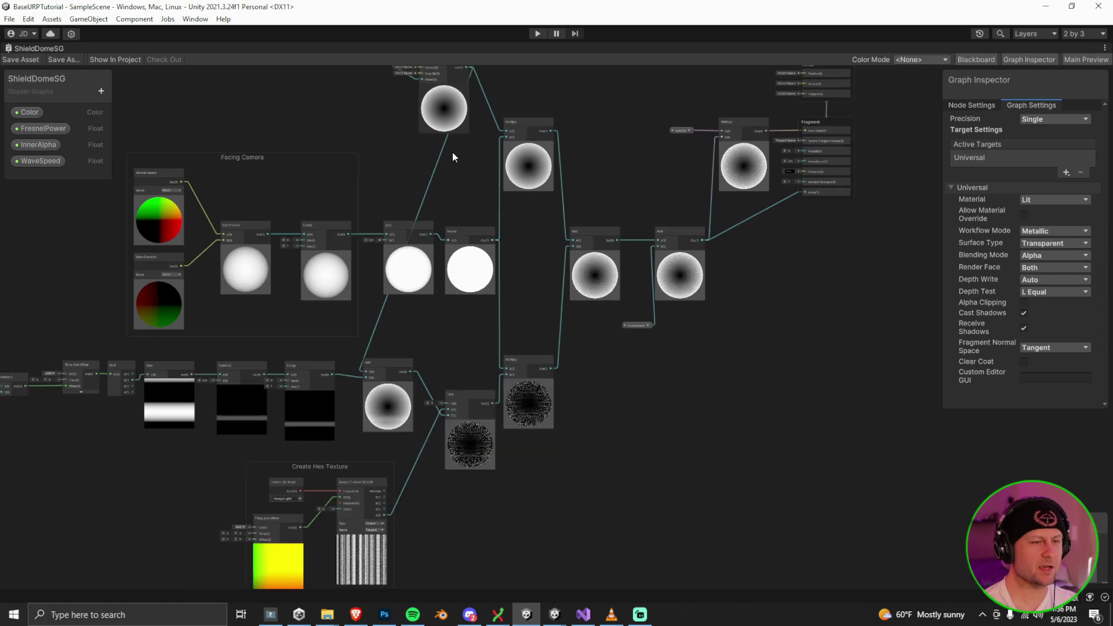
scroll(461, 128, up, 5)
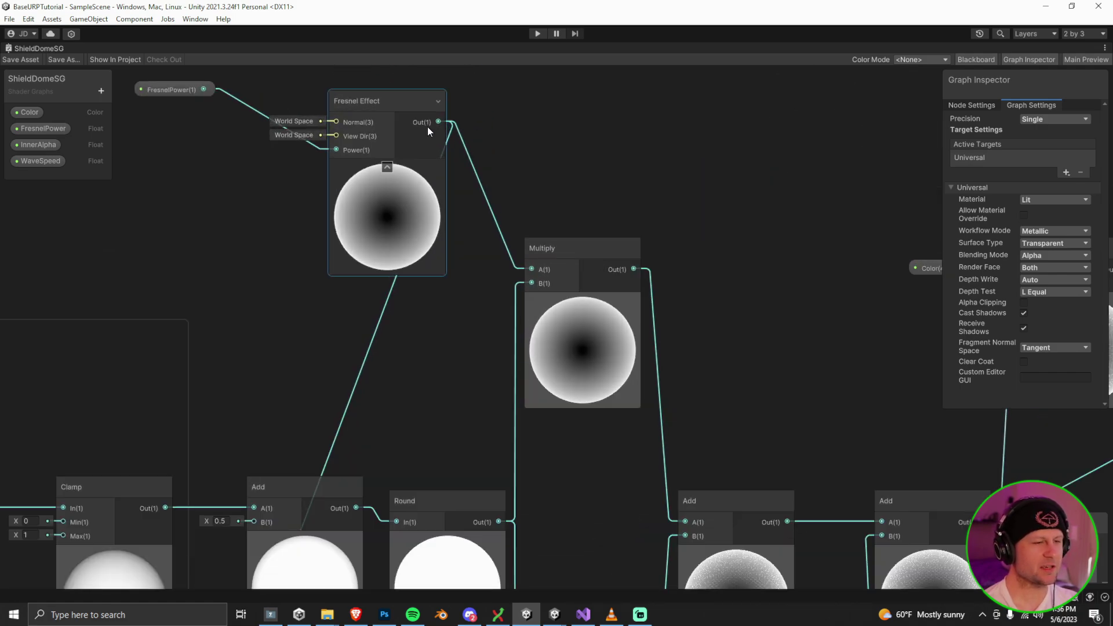
middle_drag(527, 216, 557, 77)
middle_drag(383, 234, 548, 172)
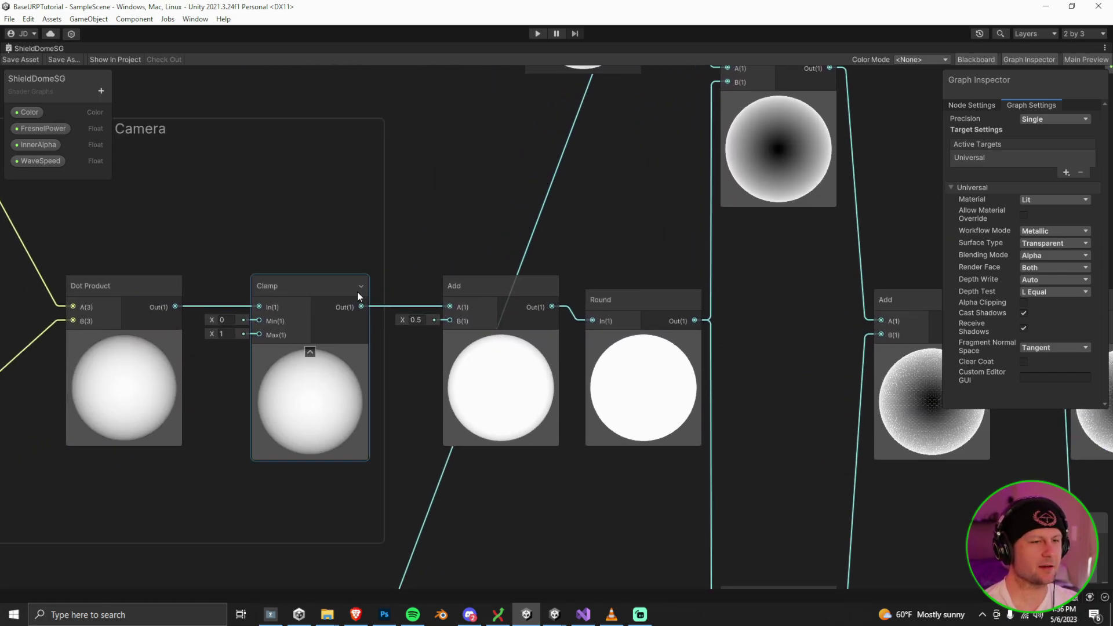
scroll(665, 312, down, 4)
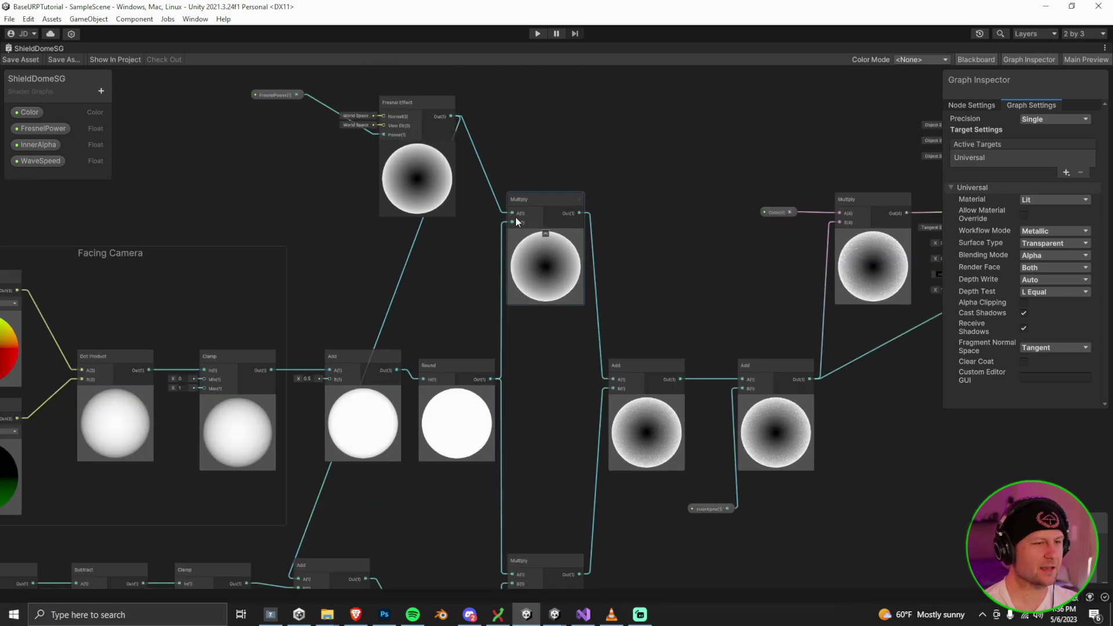
right_click(413, 248)
click(439, 259)
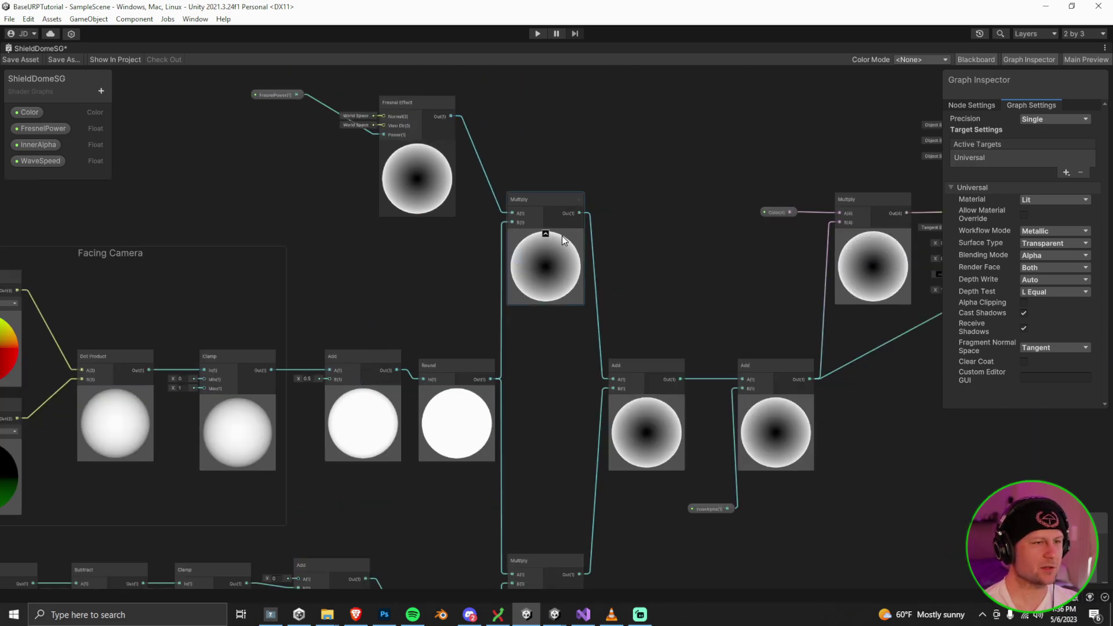
Connect the output of the Multiply node beside Fresnel Effect to the lower Add node's A input and save the graph
middle_drag(630, 232, 628, 169)
drag(579, 151, 298, 517)
middle_drag(471, 433, 436, 375)
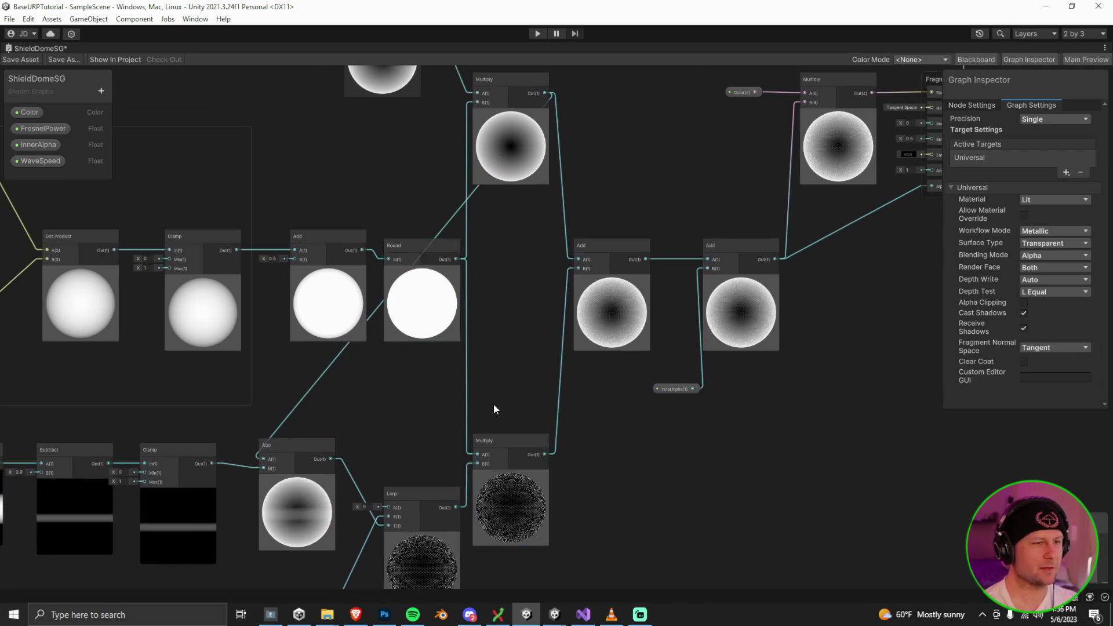
Delete the connection from Round to the lower Multiply node and set that Multiply's A input to 1
middle_drag(472, 428, 467, 342)
scroll(467, 342, up, 1)
right_click(462, 243)
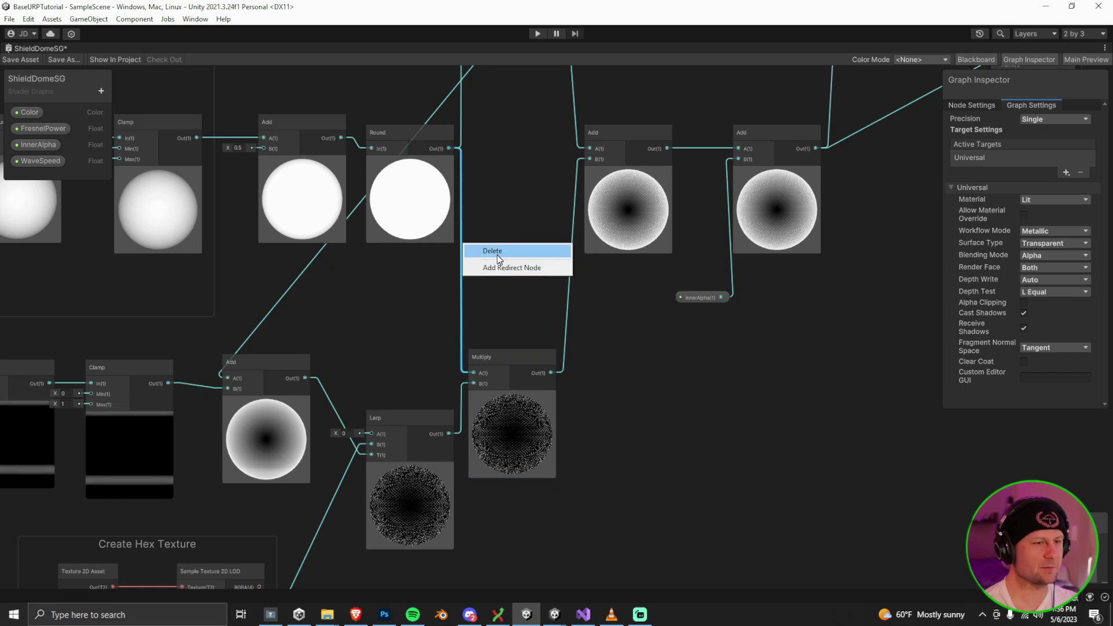
click(498, 253)
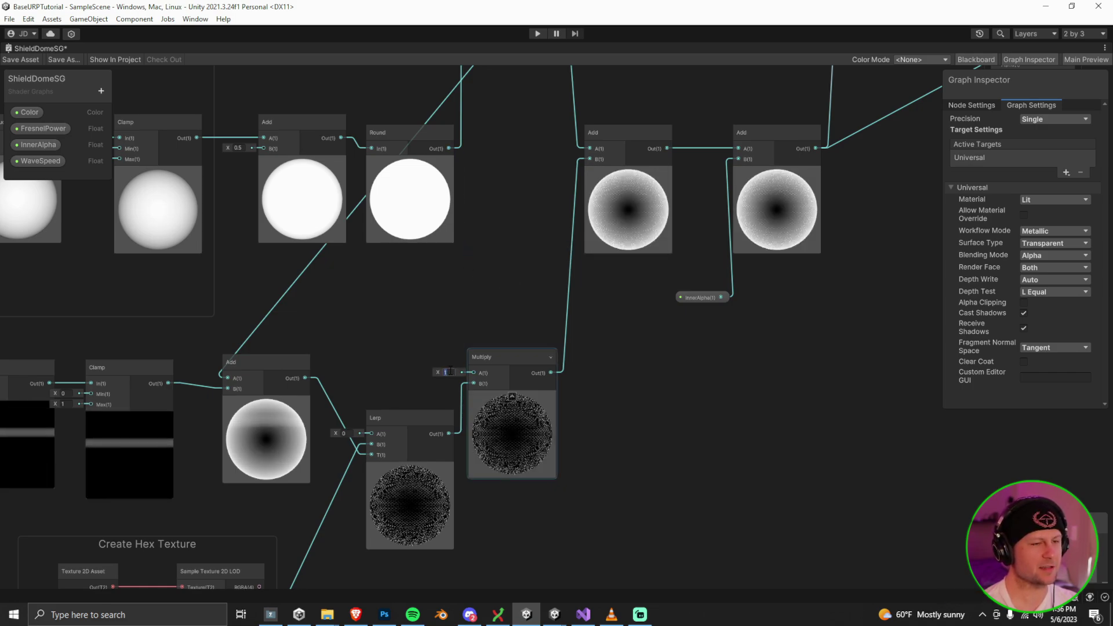
scroll(507, 293, down, 4)
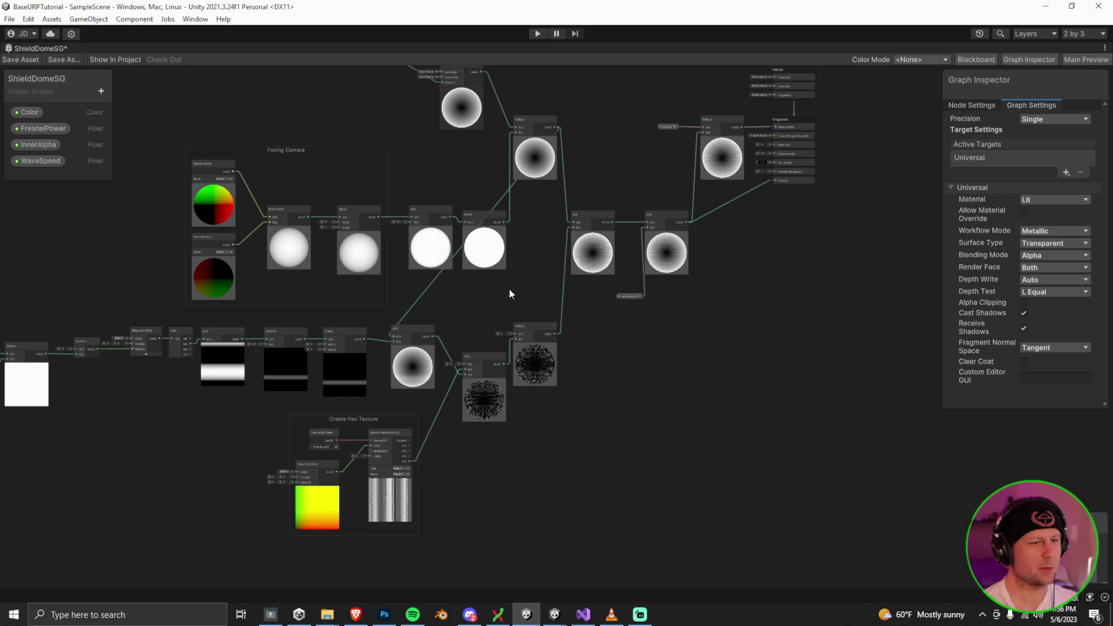
Run the scene, walk into the shield dome to inspect the hexagon wave, and stop playback
double_click(55, 48)
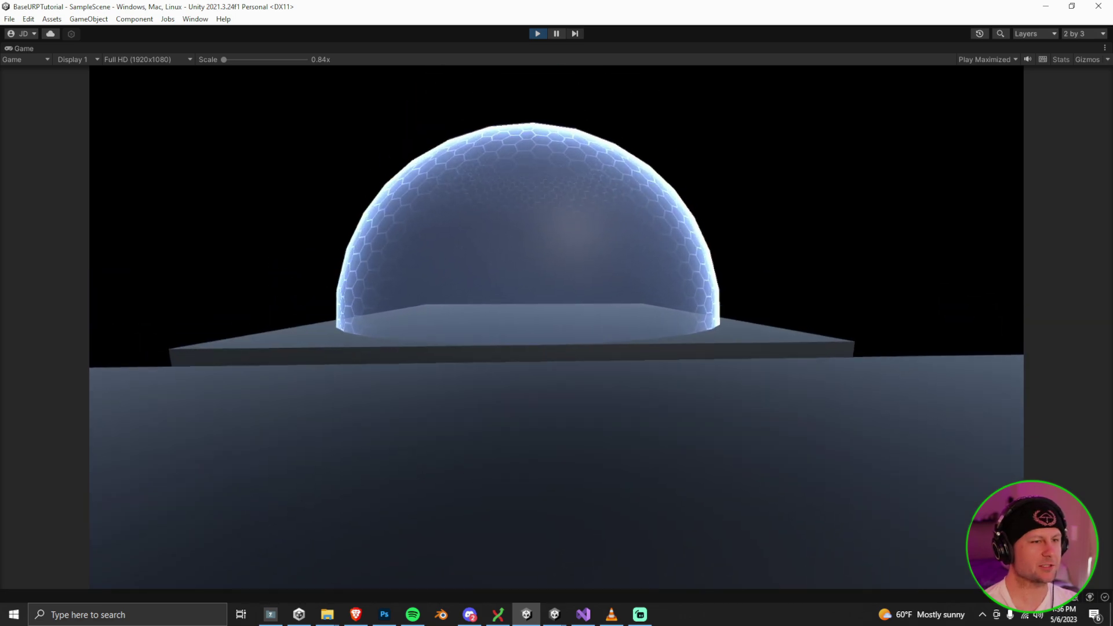
key(w)
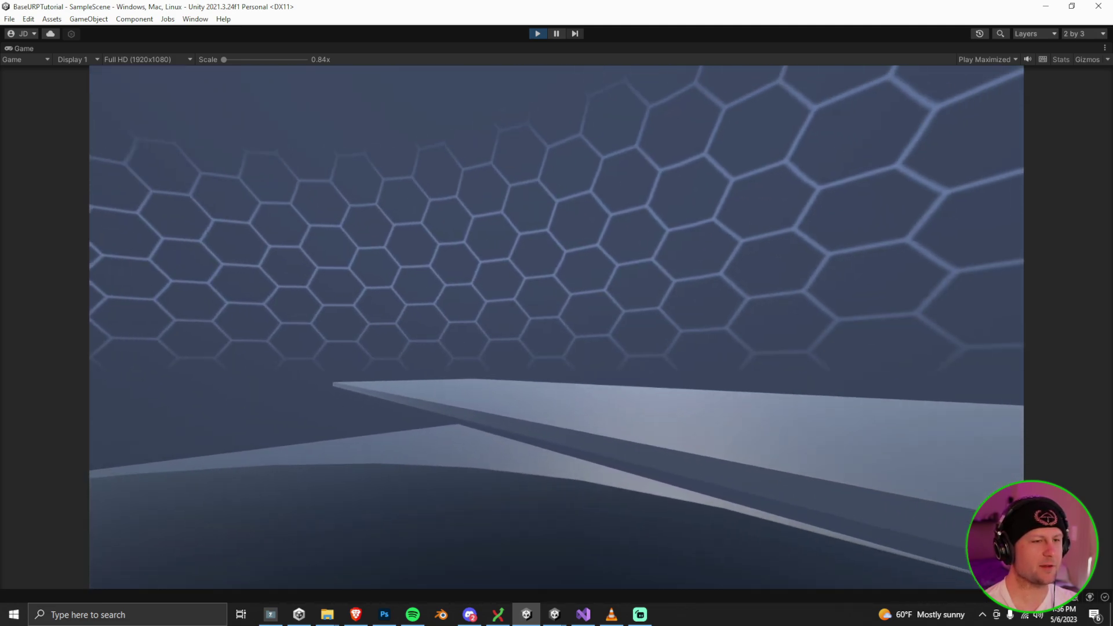
click(538, 34)
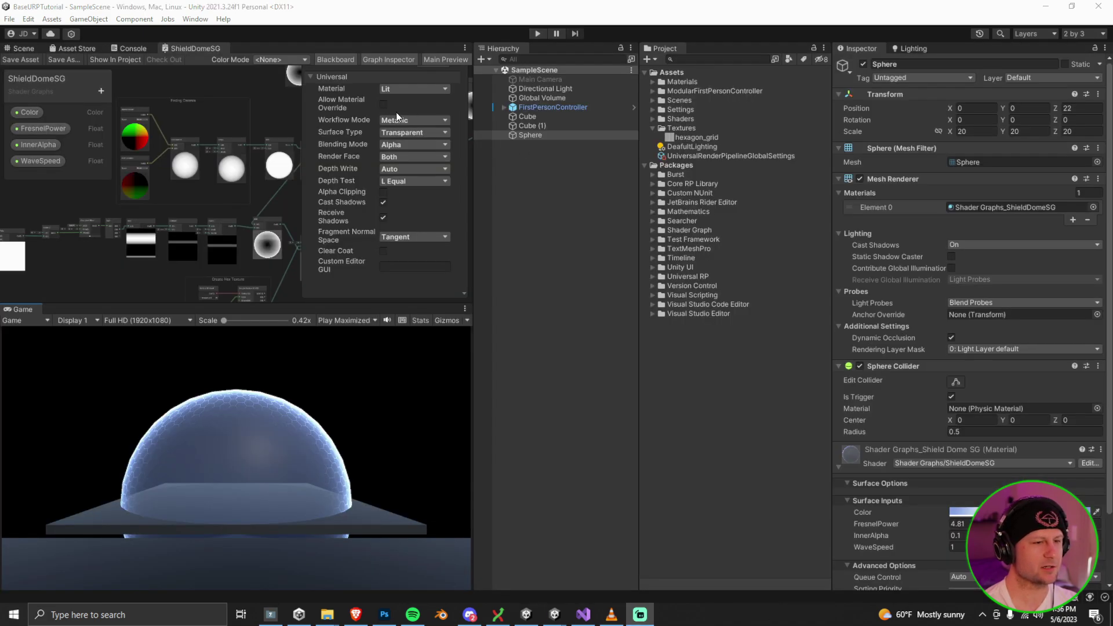
Maximize the ShieldDomeSG graph and hide the Blackboard and Graph Inspector
key(shift+space)
middle_drag(590, 289, 523, 293)
click(976, 59)
click(1021, 61)
scroll(464, 244, up, 4)
scroll(481, 232, down, 2)
scroll(449, 206, up, 4)
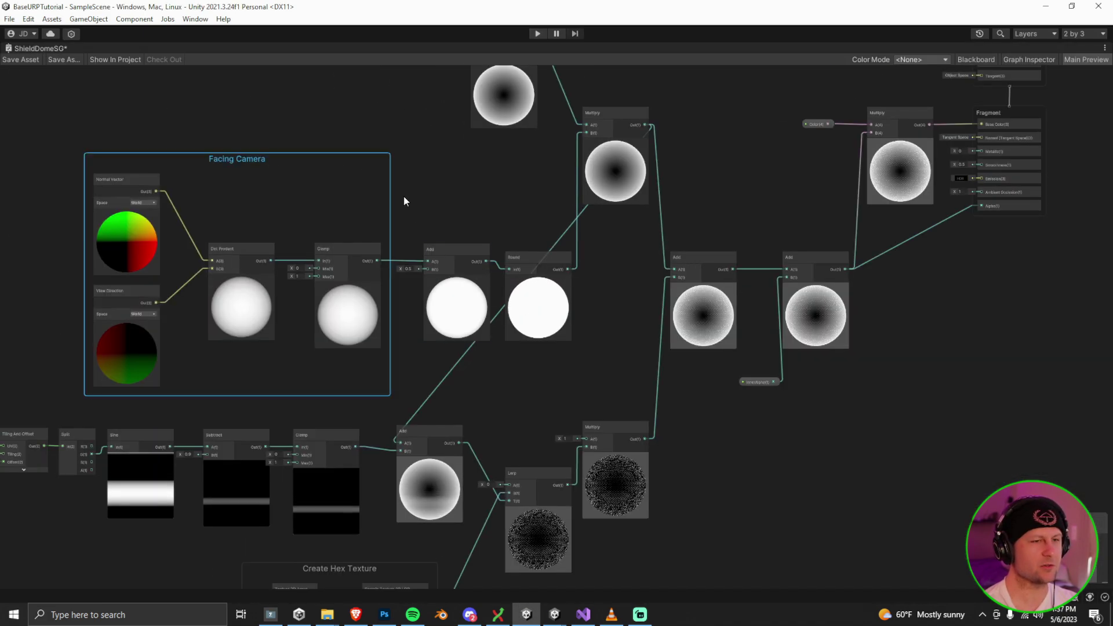
click(349, 155)
right_click(349, 155)
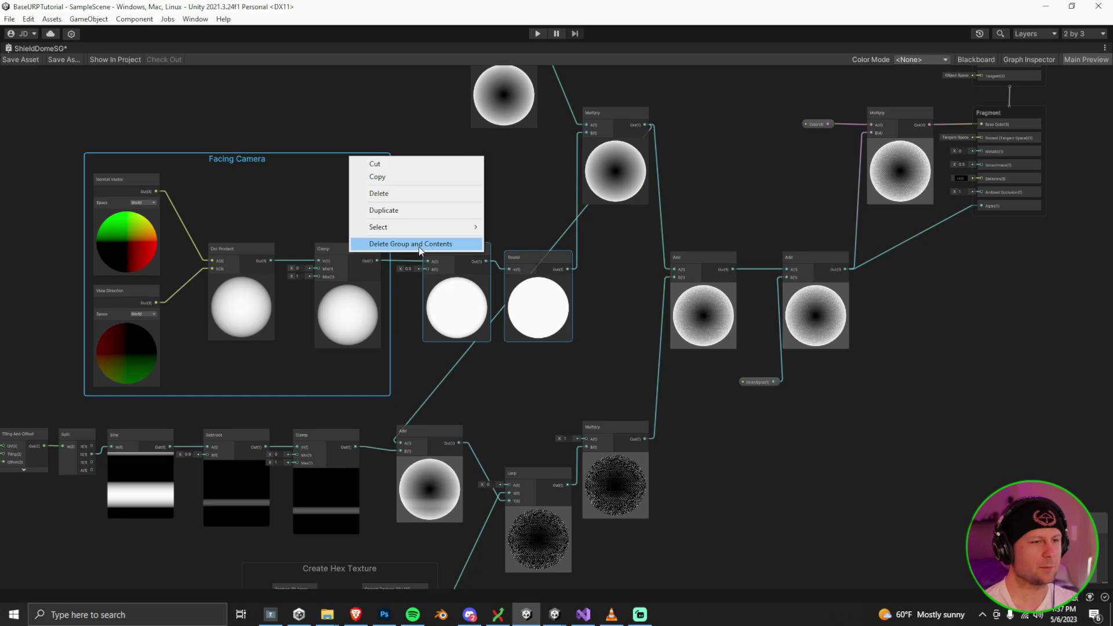
drag(449, 253, 398, 246)
key(ctrl+z)
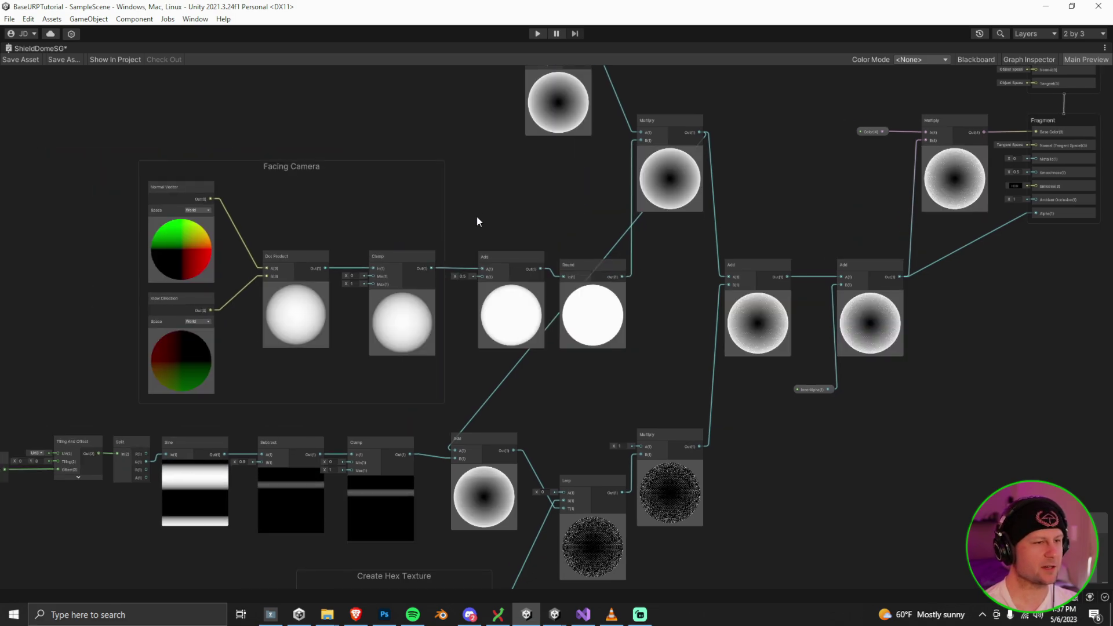
Move the Add and Round nodes into the Facing Camera group and line them up in a row after Clamp
drag(498, 255, 429, 218)
drag(573, 260, 476, 215)
drag(312, 166, 177, 157)
drag(380, 208, 500, 245)
drag(319, 211, 383, 246)
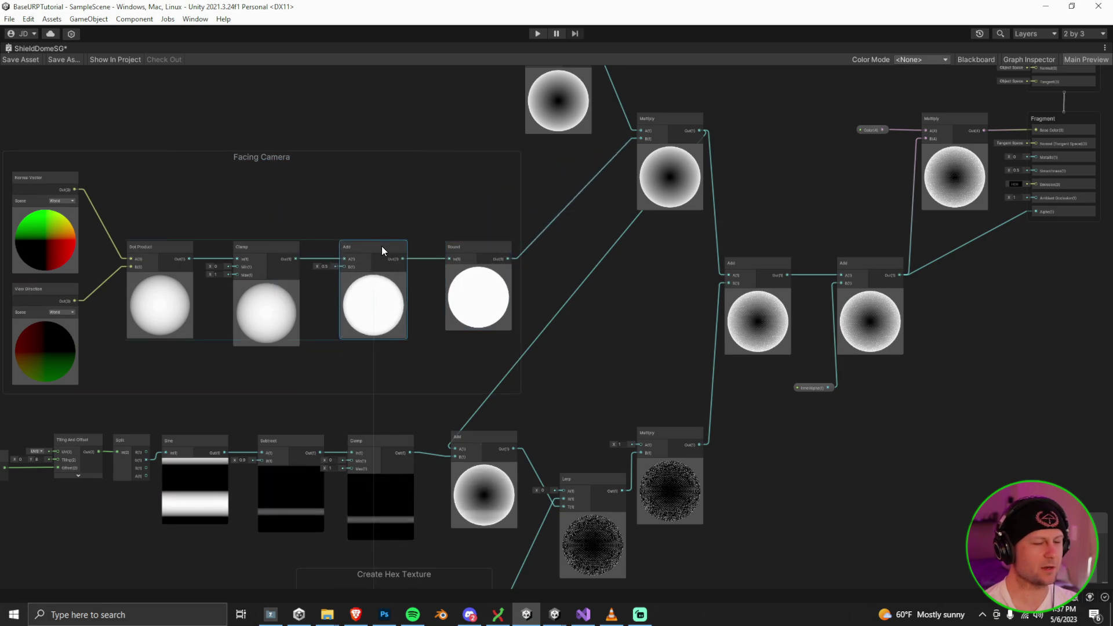
Tidy the graph layout by stacking the Fresnel Effect, Facing Camera, Create Hex Texture and Scrolling Effect groups ahead of the combining nodes
scroll(381, 246, down, 1)
middle_drag(445, 199, 489, 214)
drag(479, 185, 416, 184)
middle_drag(557, 232, 468, 347)
drag(481, 192, 482, 124)
drag(380, 186, 363, 145)
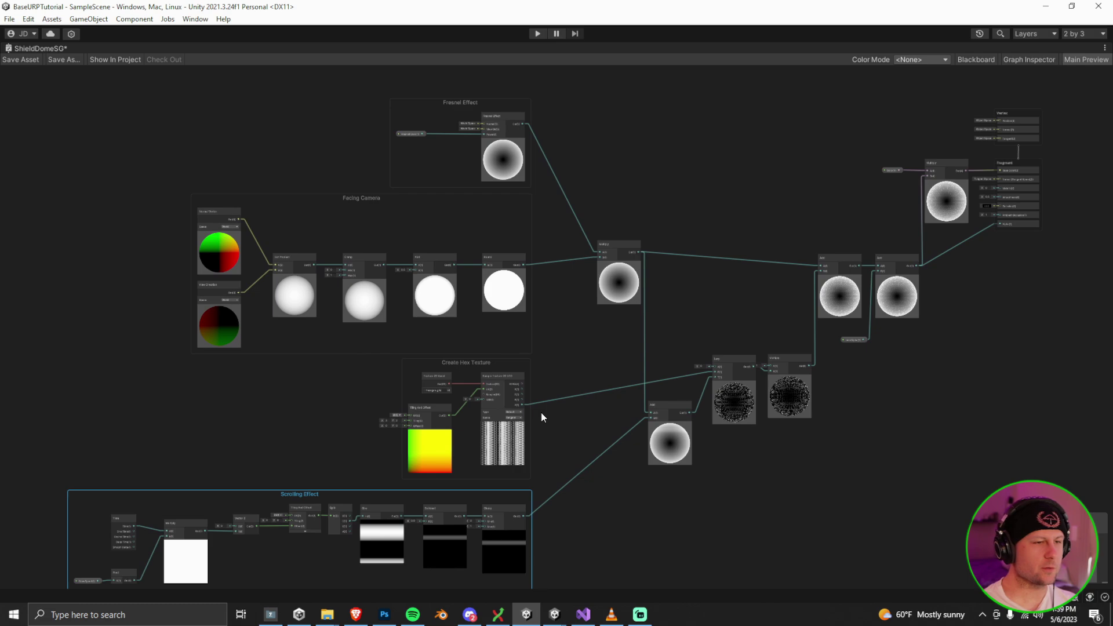
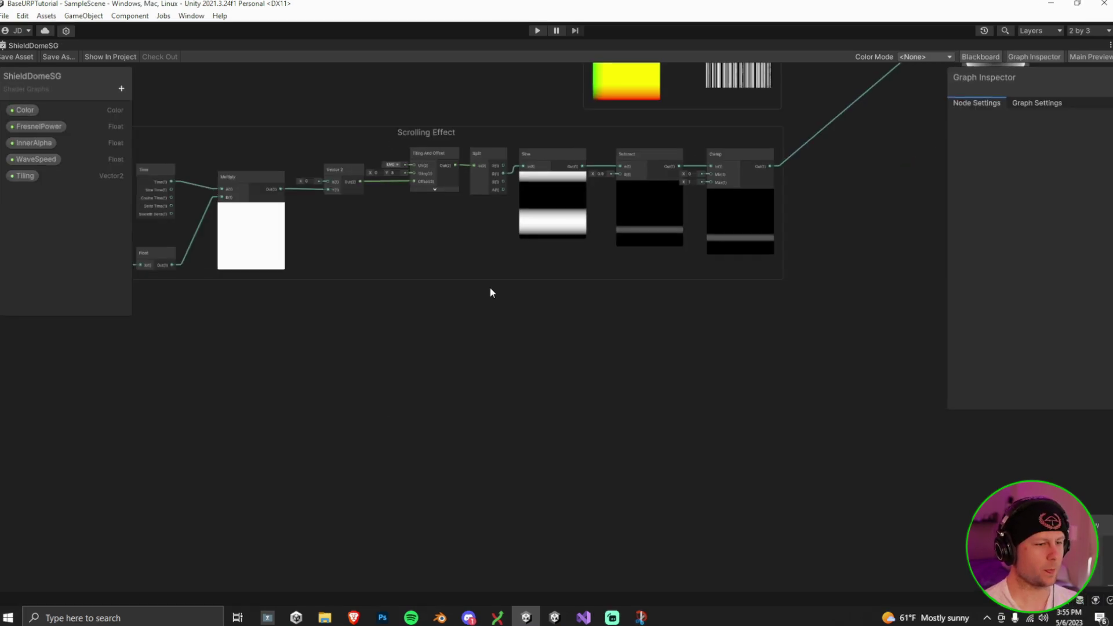
Create a Position node below the Scrolling Effect group and set its Space to Object
right_click(420, 249)
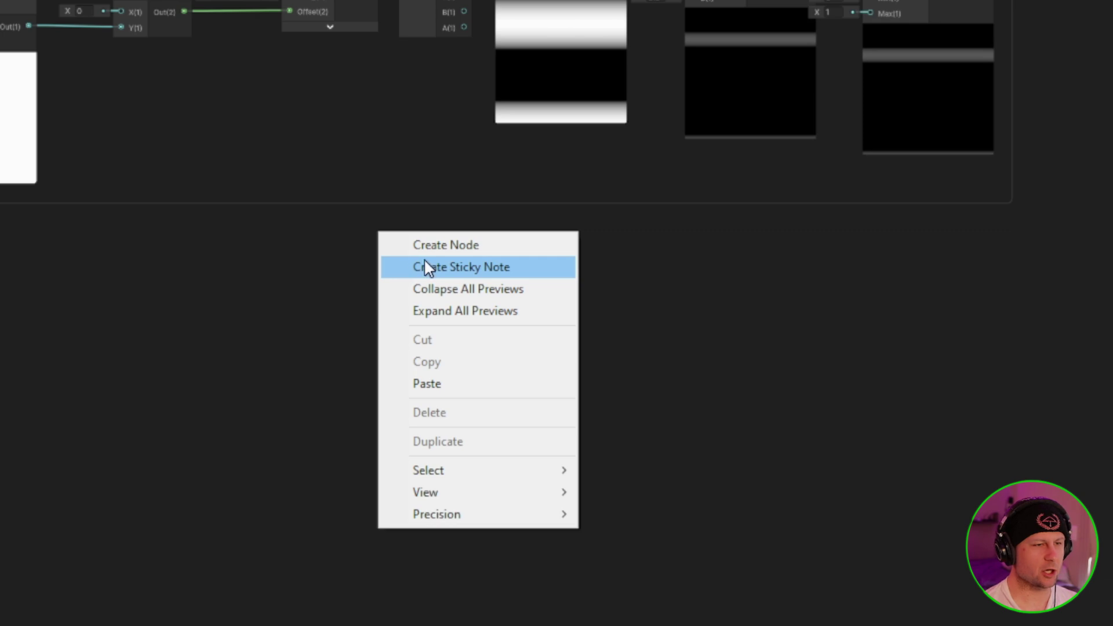
click(432, 244)
text(position)
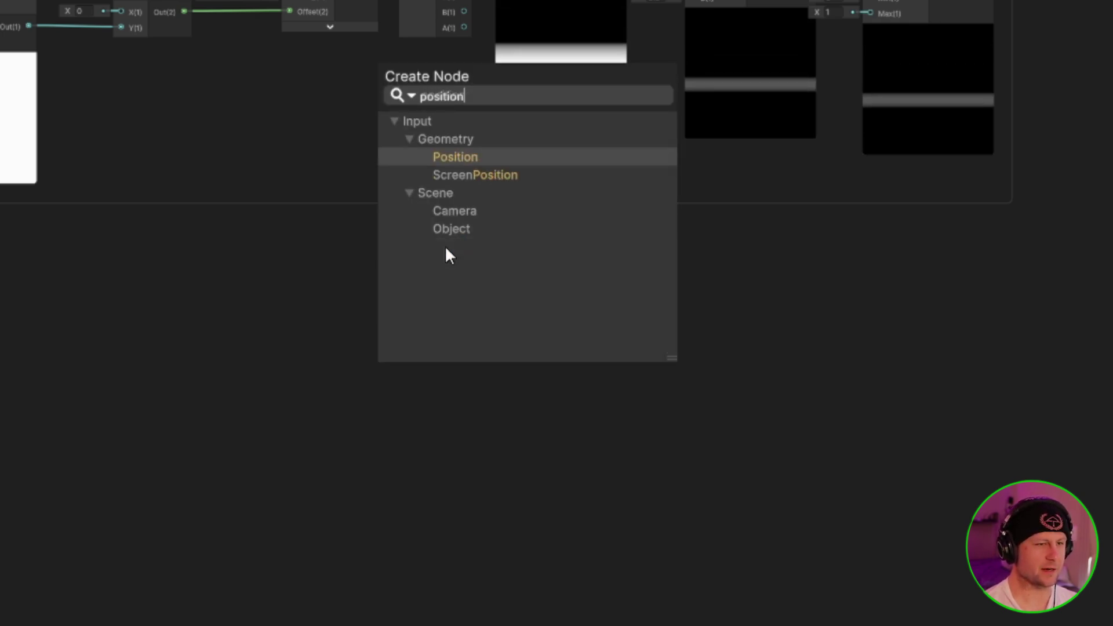
key(Return)
drag(447, 250, 467, 257)
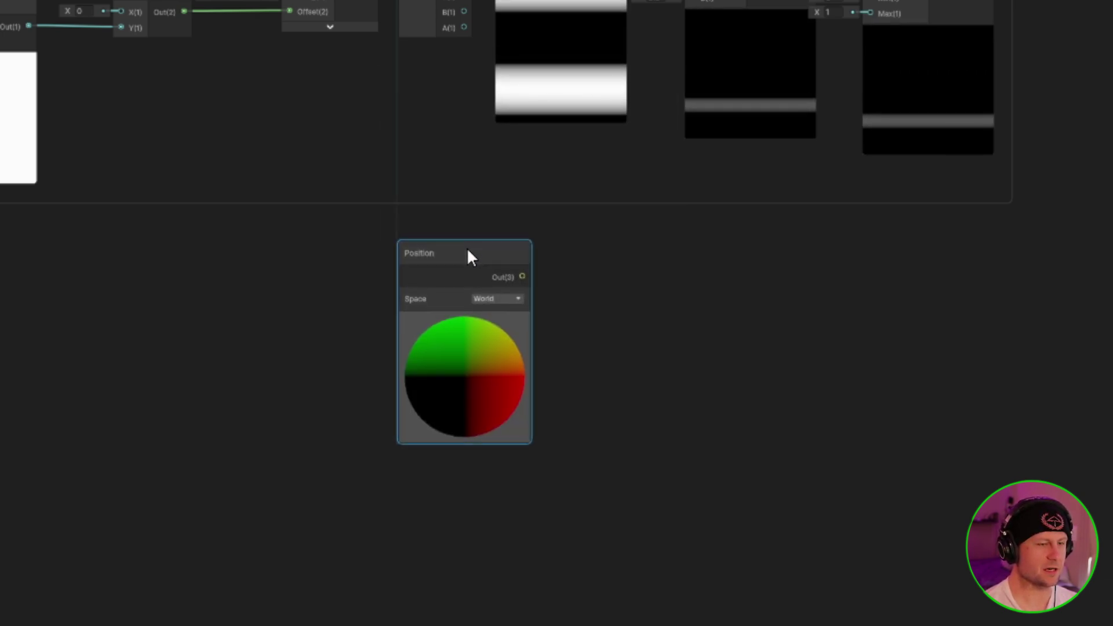
click(510, 298)
click(549, 327)
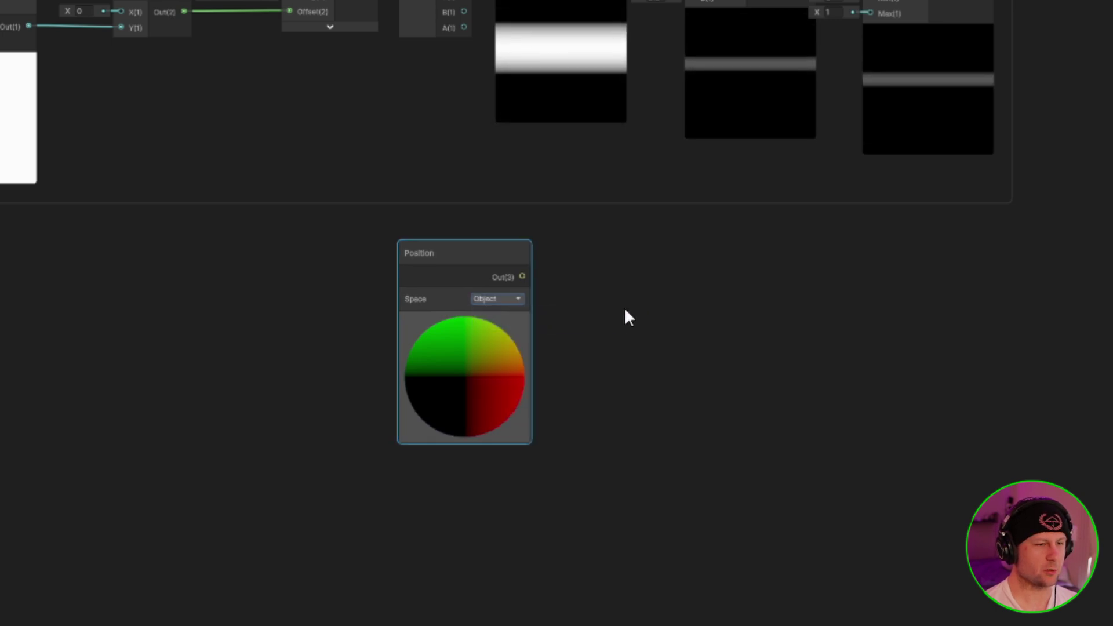
Create a Split node from the Position node's output and align it beside that node
drag(522, 276, 578, 284)
text(spl)
key(Return)
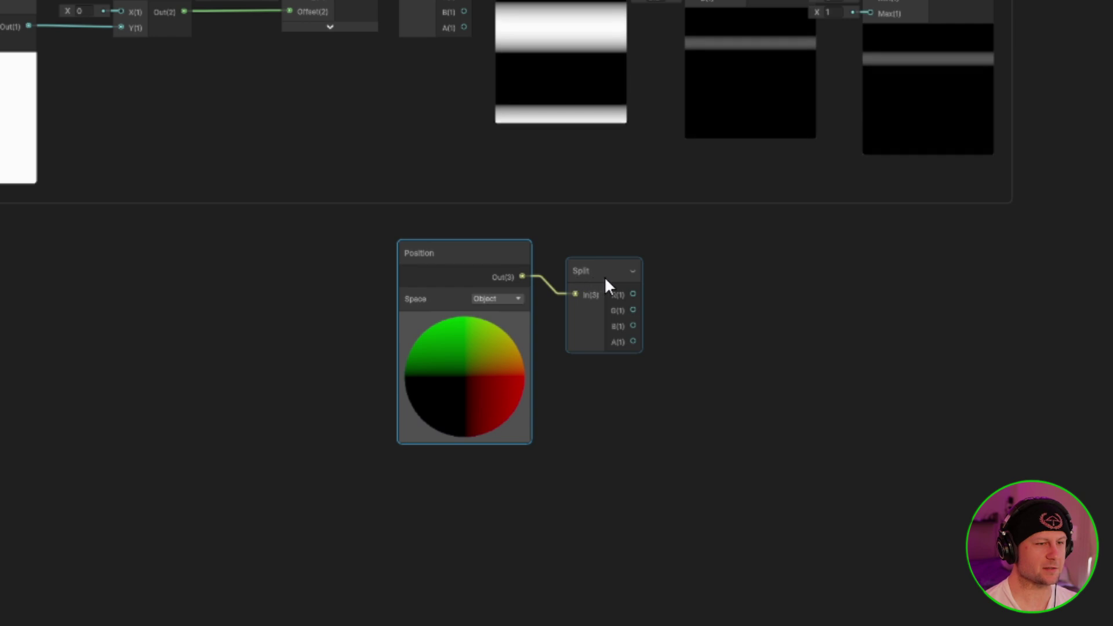
drag(613, 268, 610, 253)
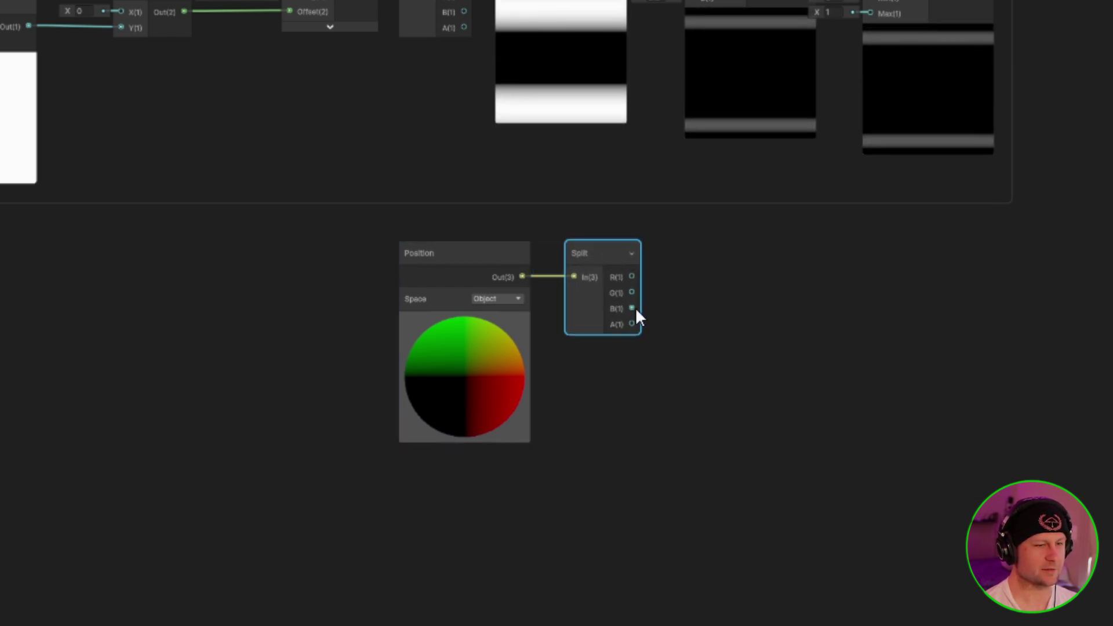
Create an Add node with the new Split node's G output feeding its B input, and place it after Split
drag(632, 293, 697, 279)
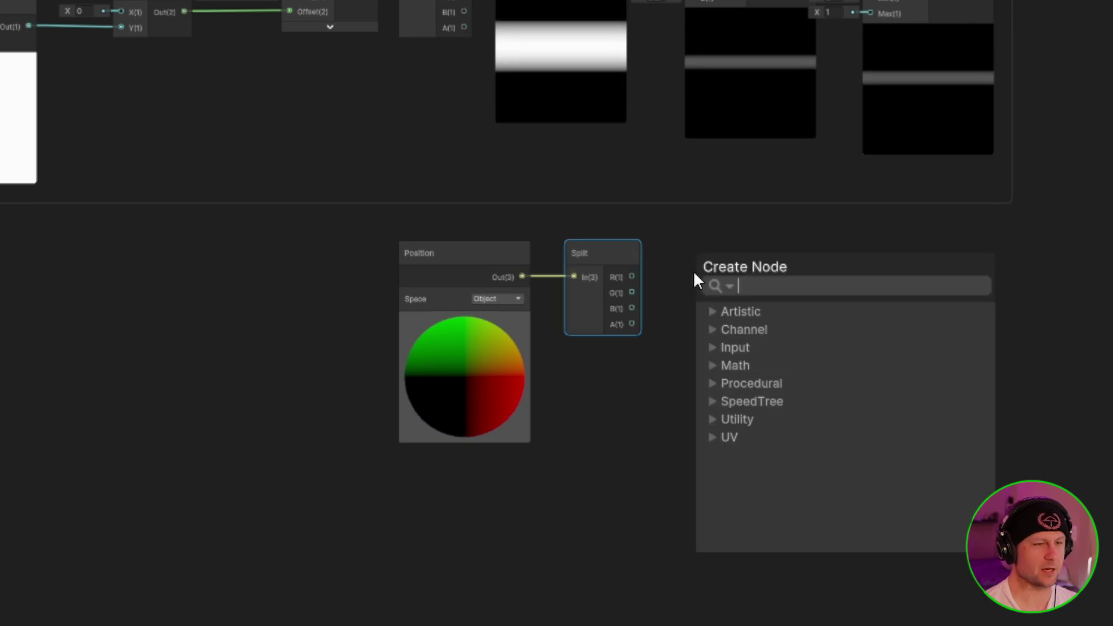
text(add)
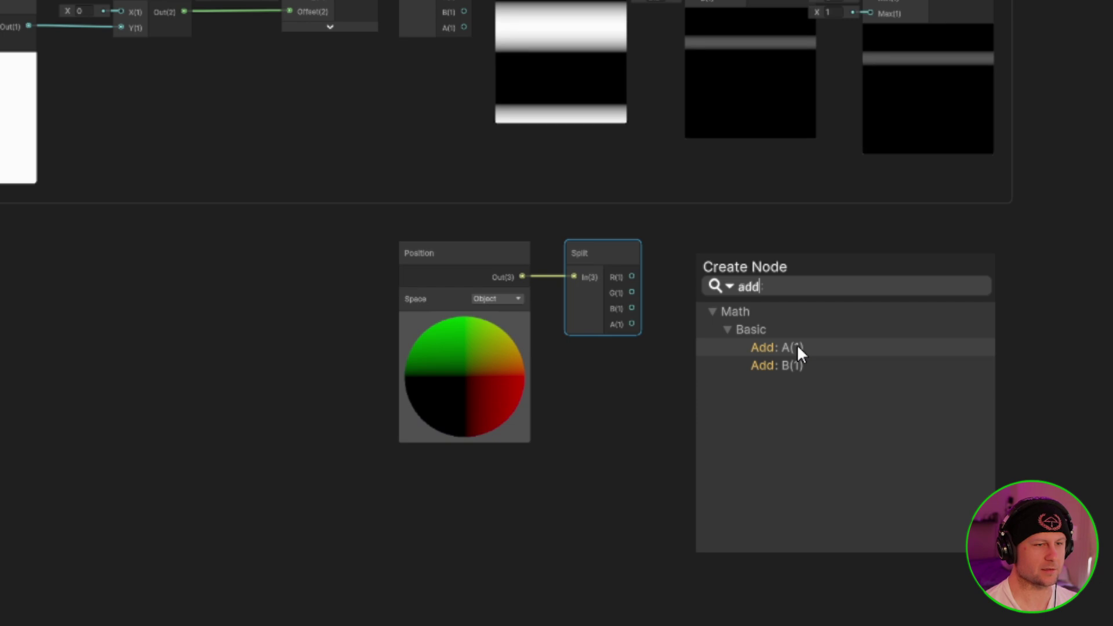
click(806, 360)
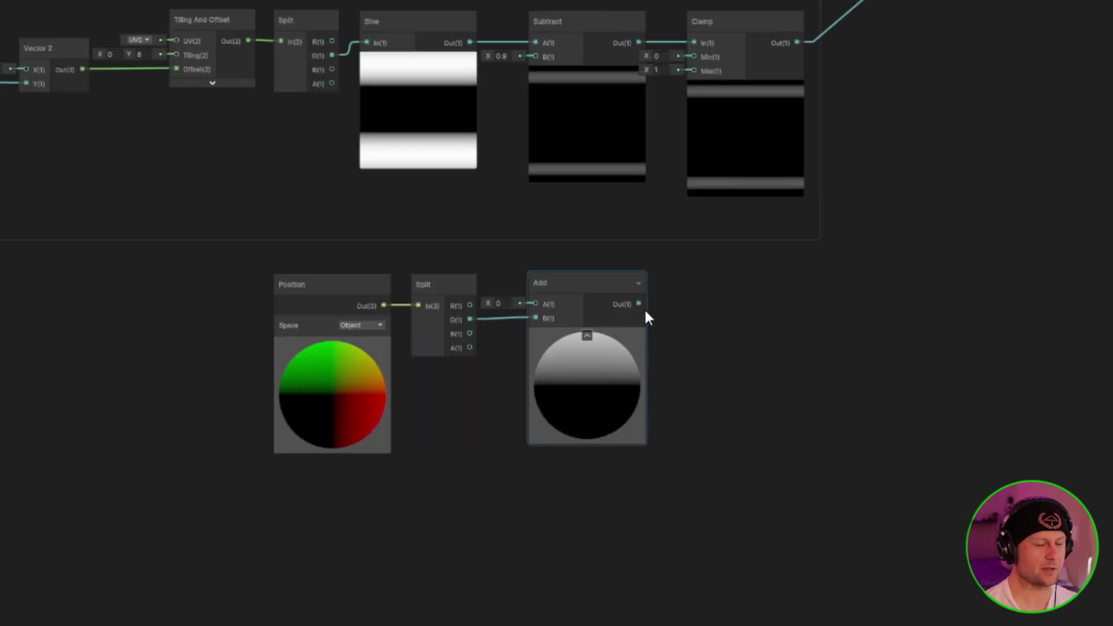
drag(810, 274, 811, 275)
Create a Remap node with the new Add node's output feeding its In input, and line it up after Add
drag(641, 304, 680, 306)
text(remap)
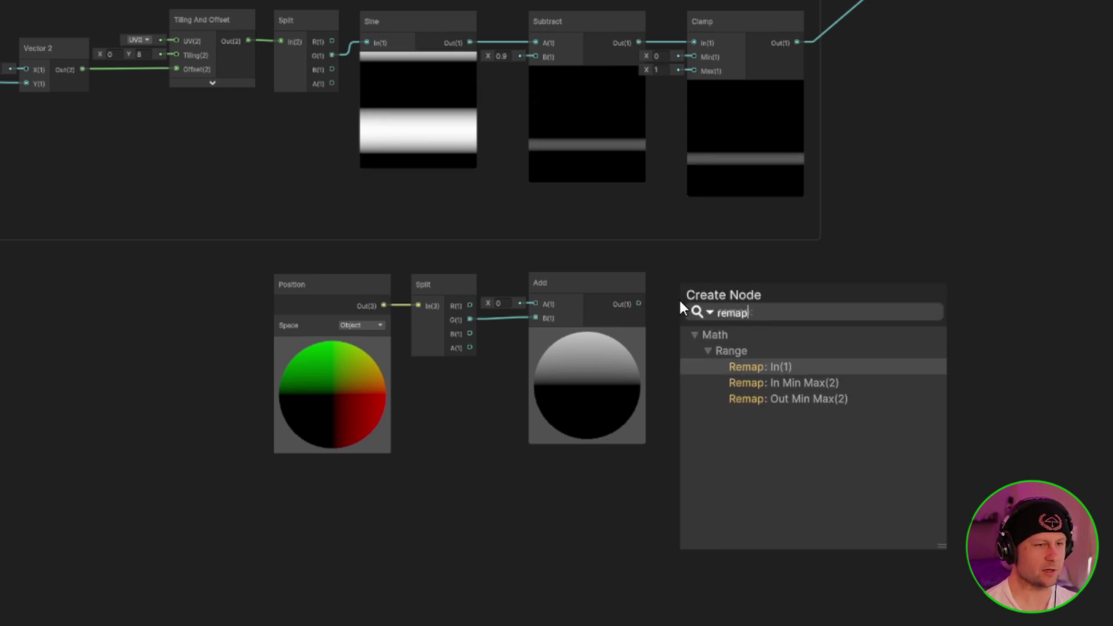
key(Return)
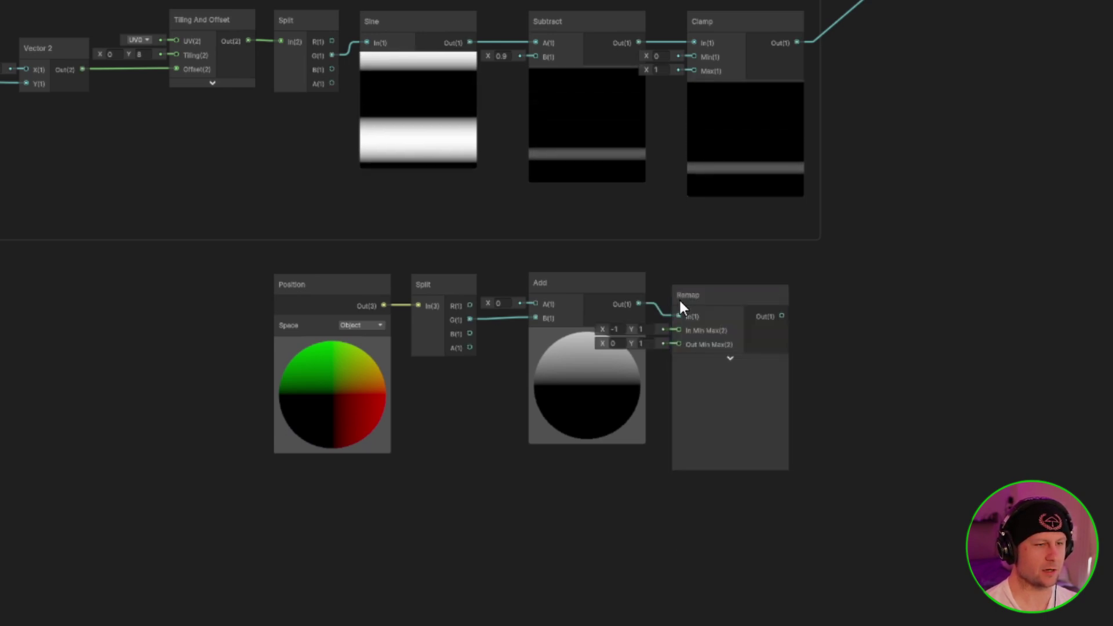
drag(743, 294, 794, 279)
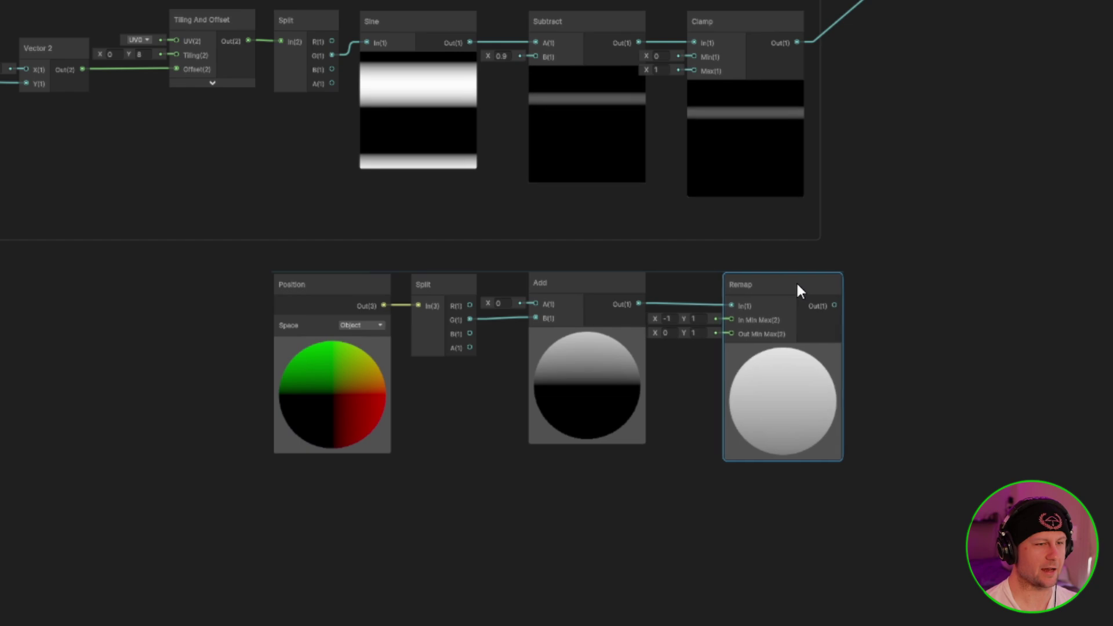
Set the Remap node's In Min Max X to 0 and its Out Min Max to X 1, Y -1
click(667, 319)
text(0)
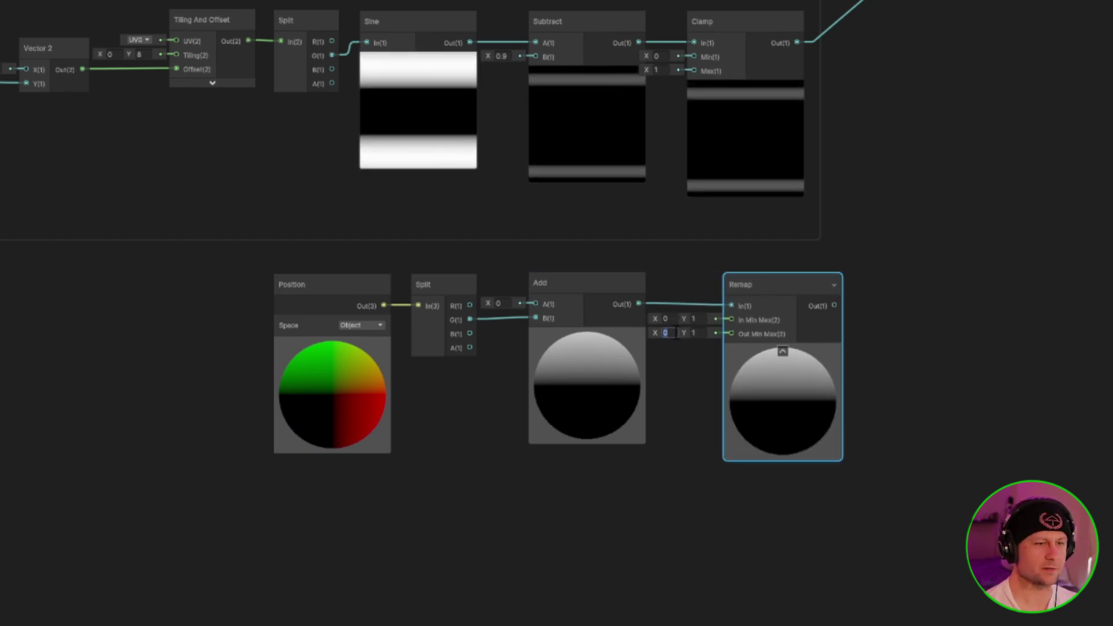
click(675, 334)
text(1)
key(Tab)
text(-1)
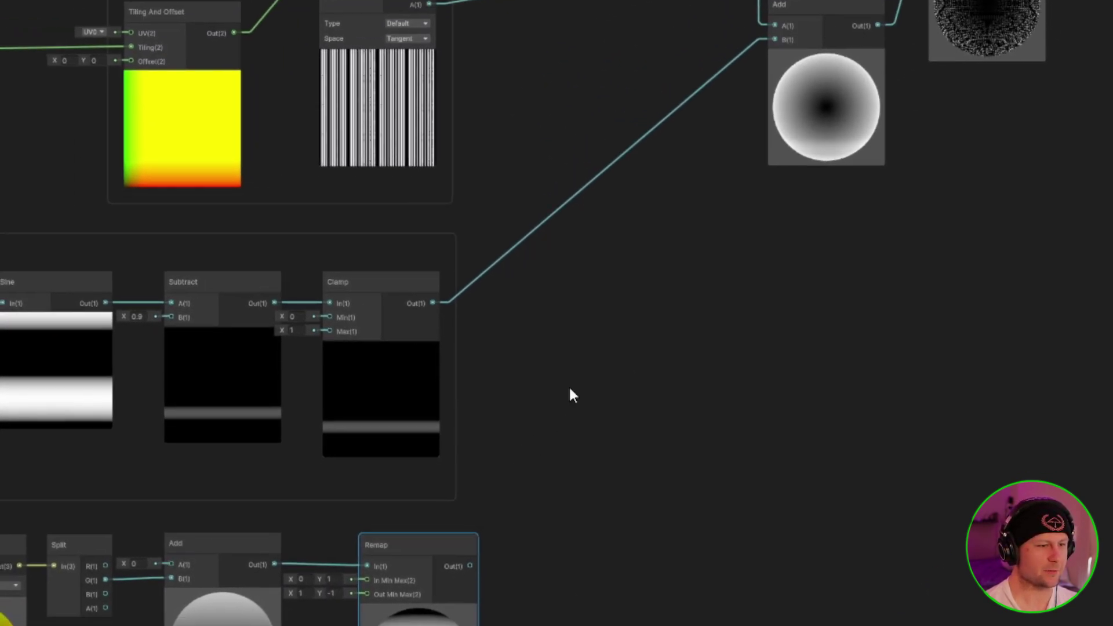
Create a Multiply node with the Remap output feeding its B input
drag(470, 566, 596, 352)
text(multip)
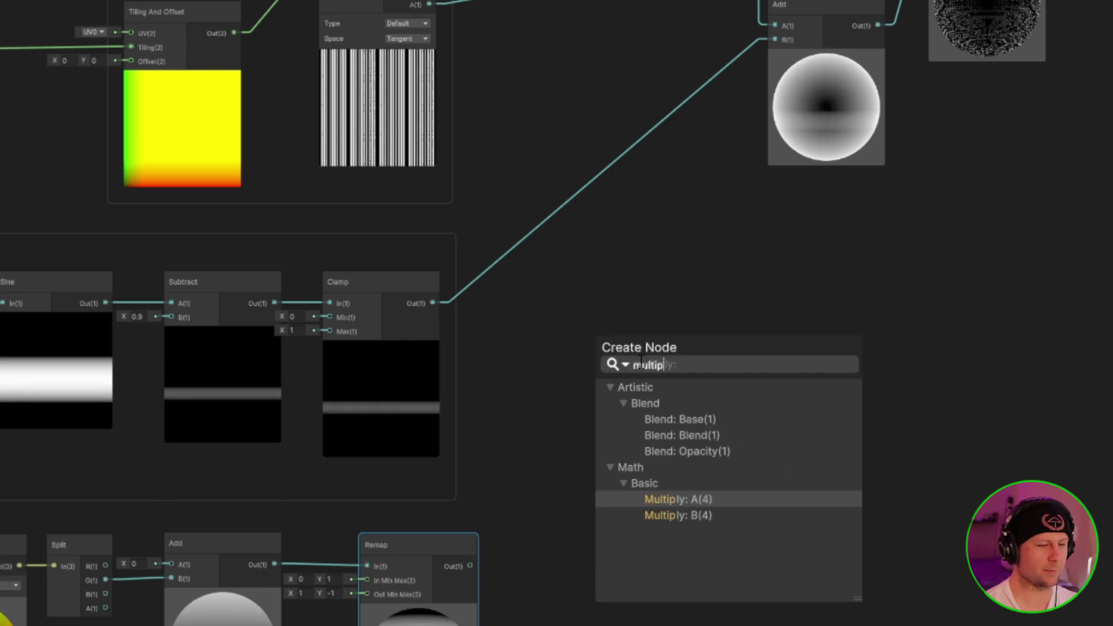
key(Down)
key(Return)
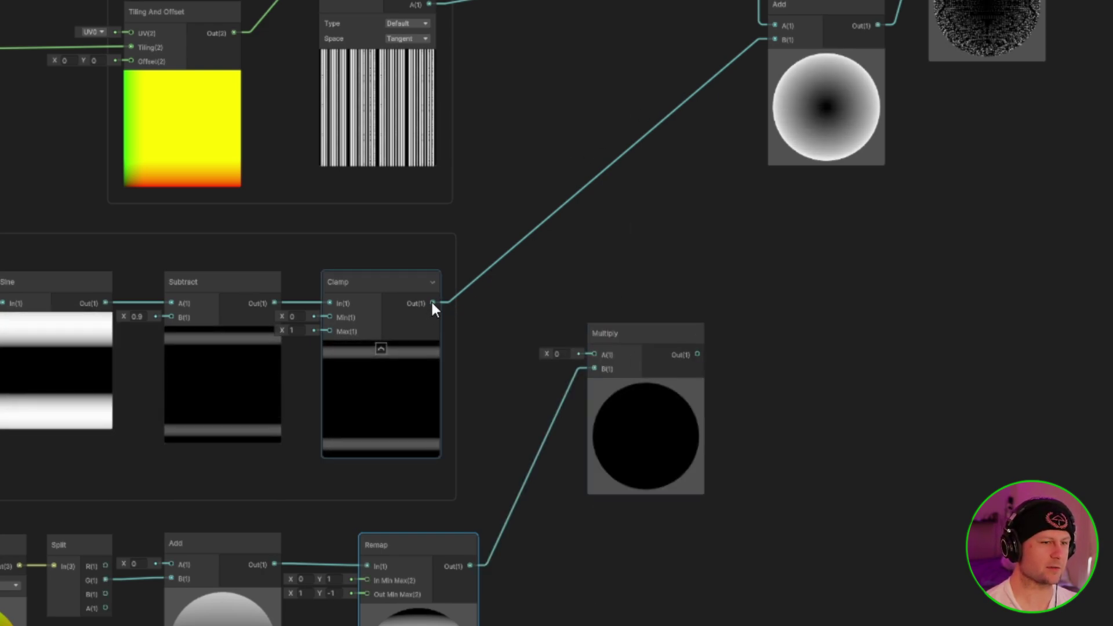
Connect the Scrolling Effect's Clamp output to Multiply's A and Multiply's output to the combining Add node's B, placing Multiply level with Clamp
drag(432, 303, 635, 281)
drag(692, 304, 777, 41)
scroll(792, 249, down, 2)
middle_drag(792, 249, 859, 164)
middle_drag(798, 338, 887, 248)
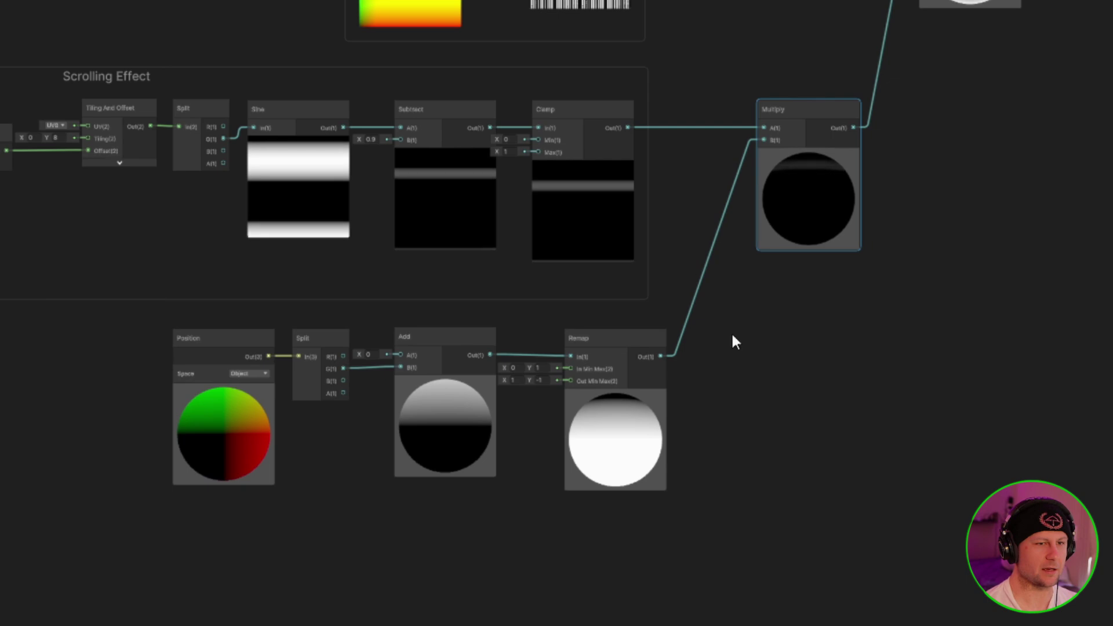
Group the Position, Split, Add and Remap nodes as "Z offset Effect" and move the group clear of Scrolling Effect
drag(129, 316, 726, 569)
right_click(614, 383)
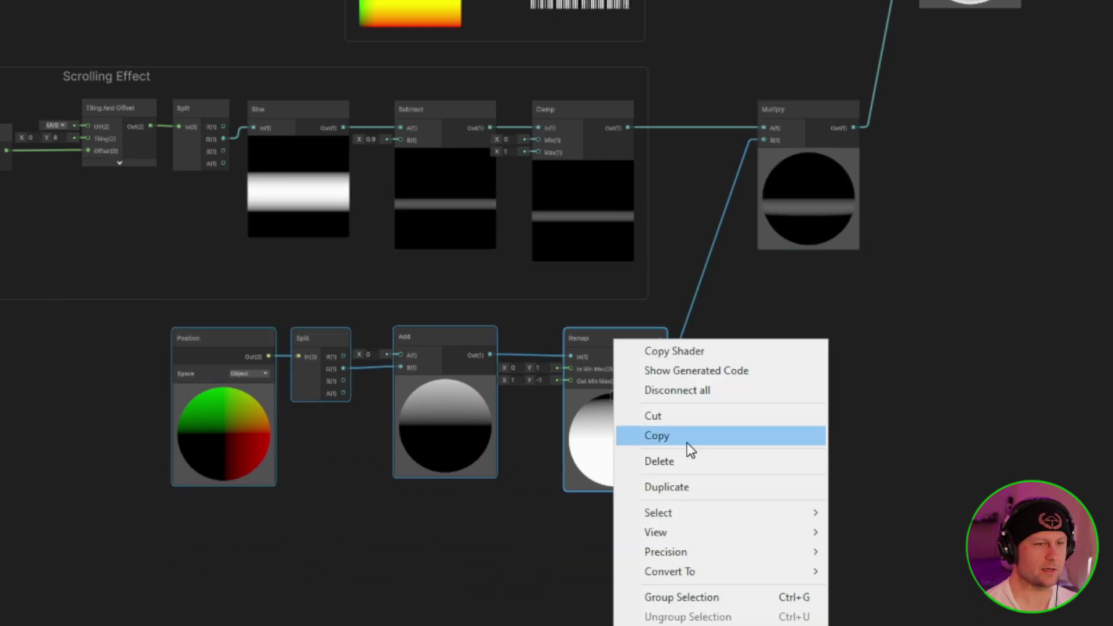
click(695, 597)
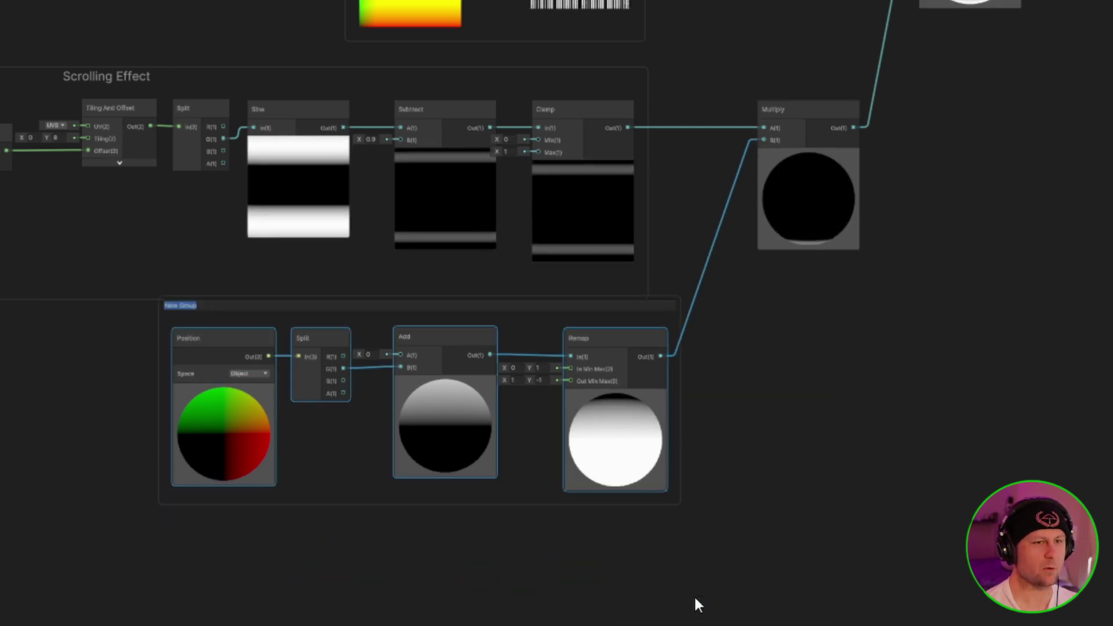
text(Z)
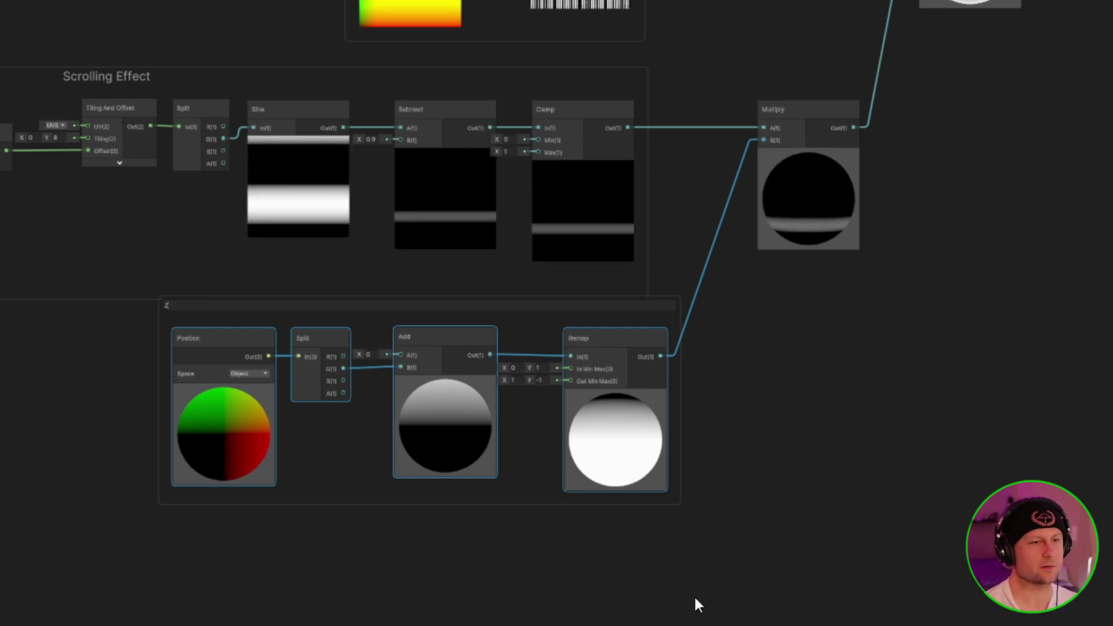
text( offset Effect)
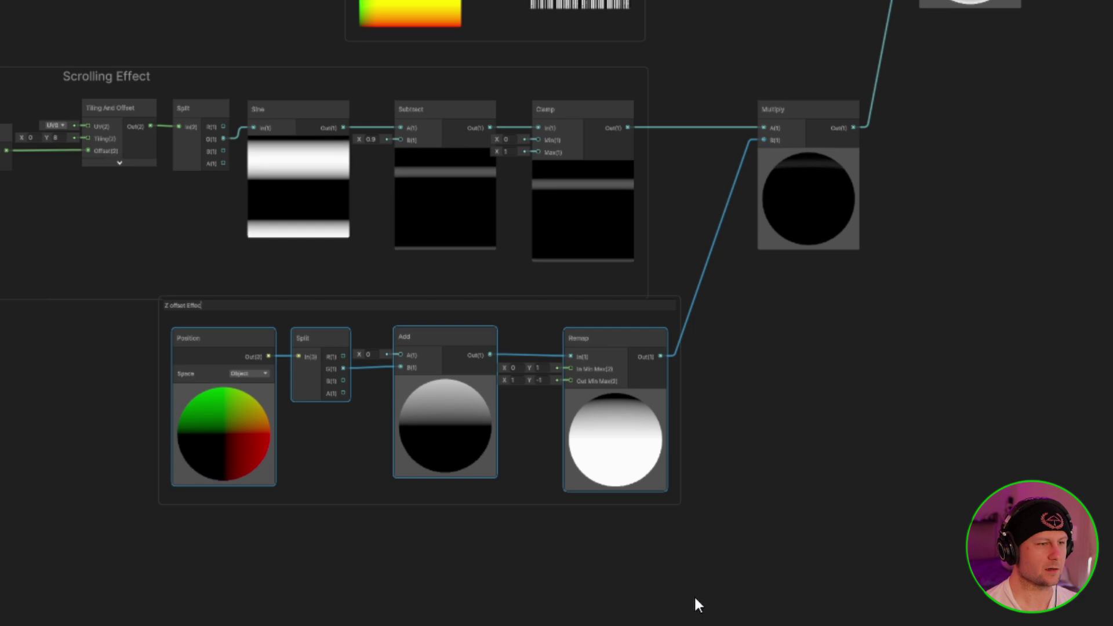
key(Return)
drag(555, 302, 526, 321)
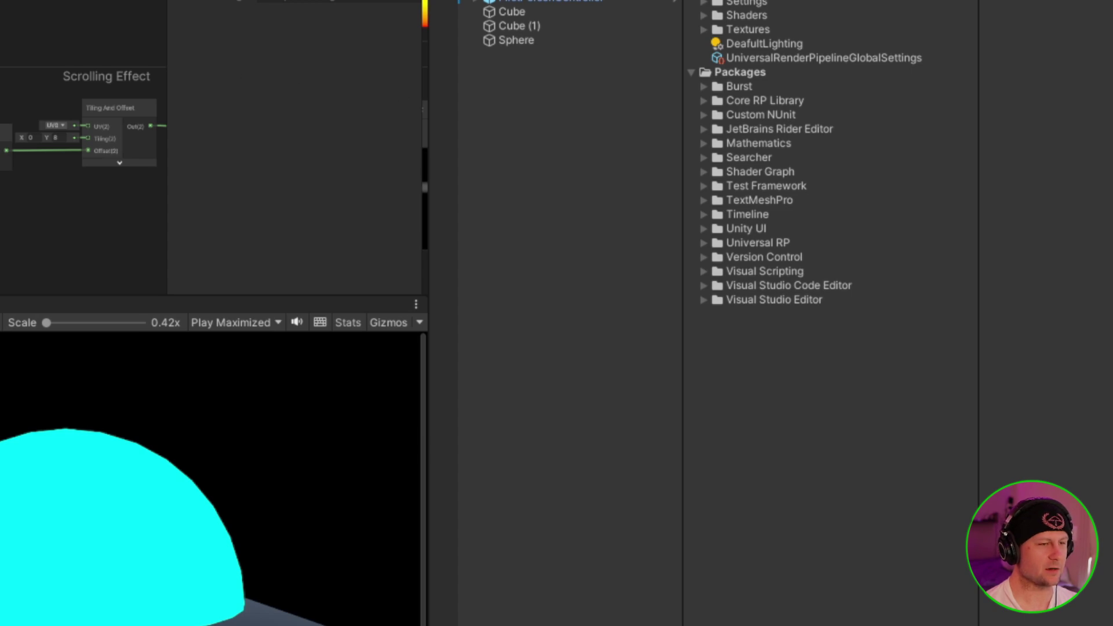
Restore the normal editor layout from the maximized graph and run the scene to inspect the shield dome
key(shift+space)
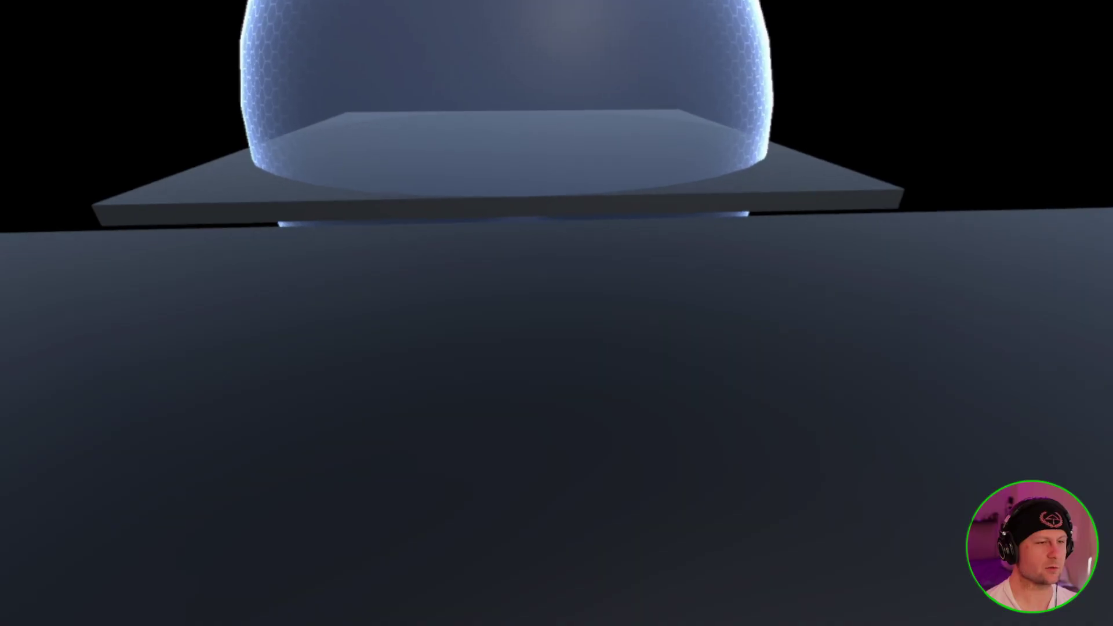